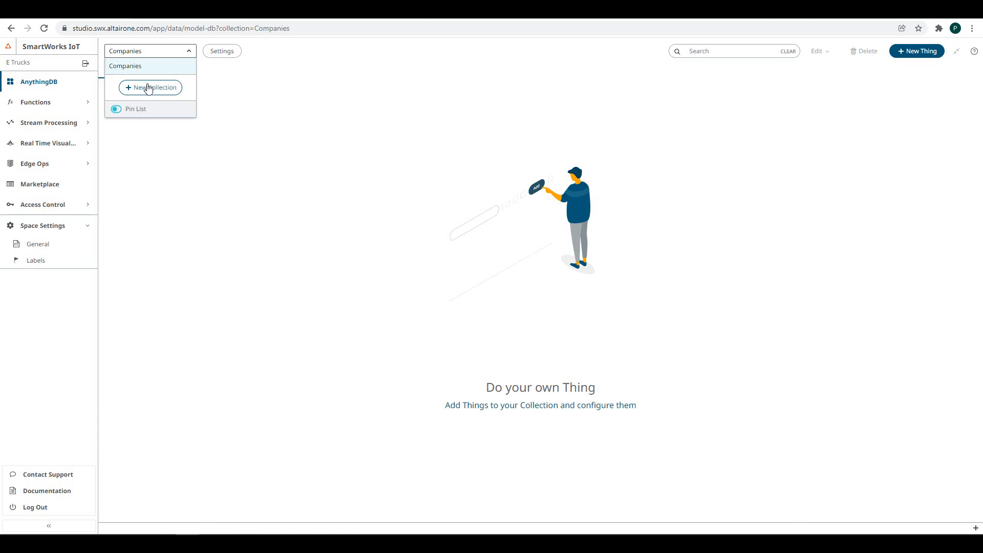
# - Create a new collection named Users
pyautogui.click(147, 87)
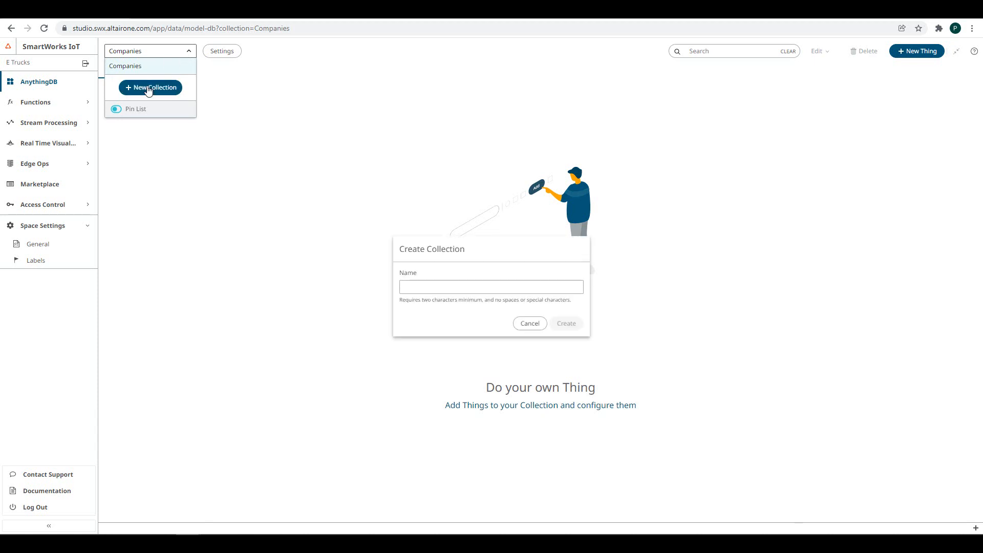
pyautogui.click(412, 286)
pyautogui.write('Users')
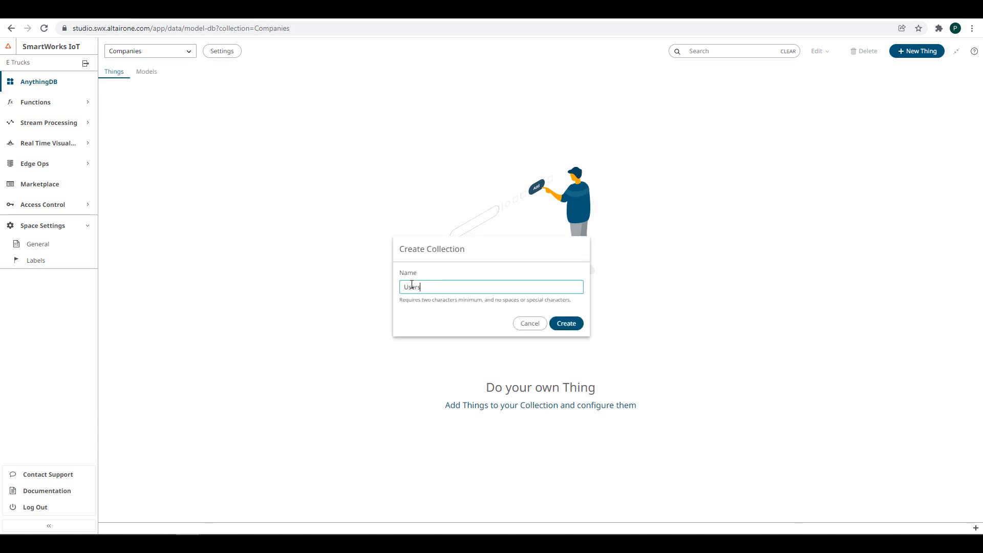
pyautogui.click(566, 324)
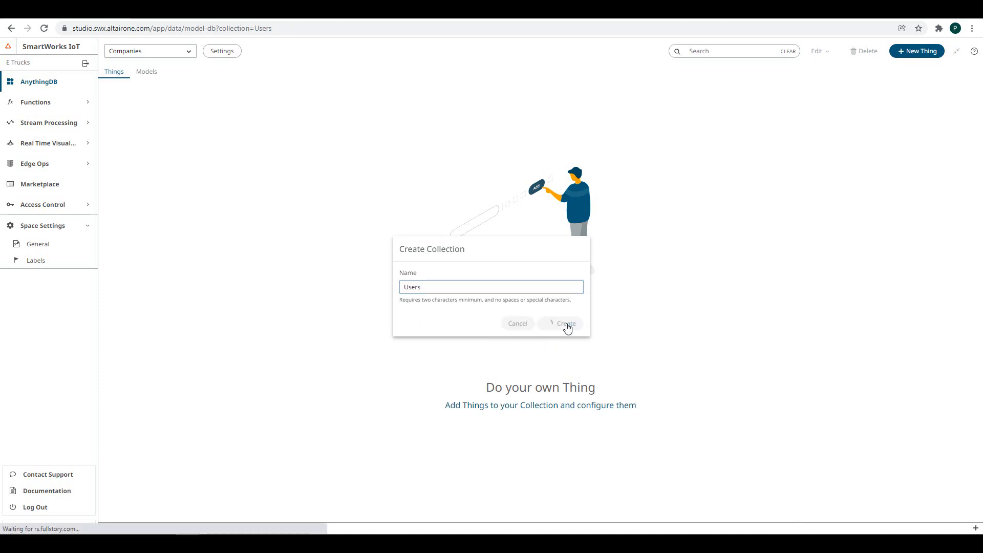
# - Create another collection named Trucks
pyautogui.click(185, 50)
pyautogui.click(157, 104)
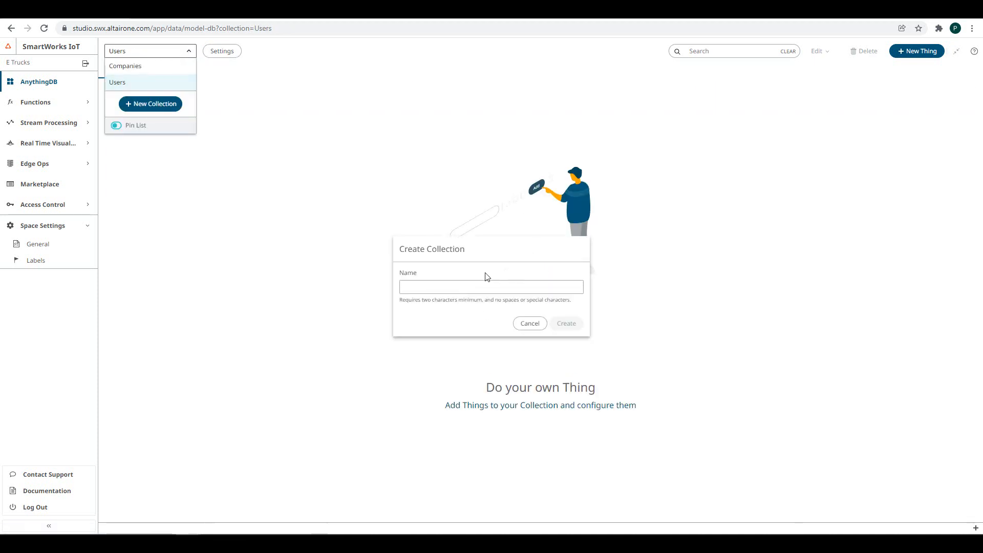
pyautogui.click(447, 290)
pyautogui.write('Trucks')
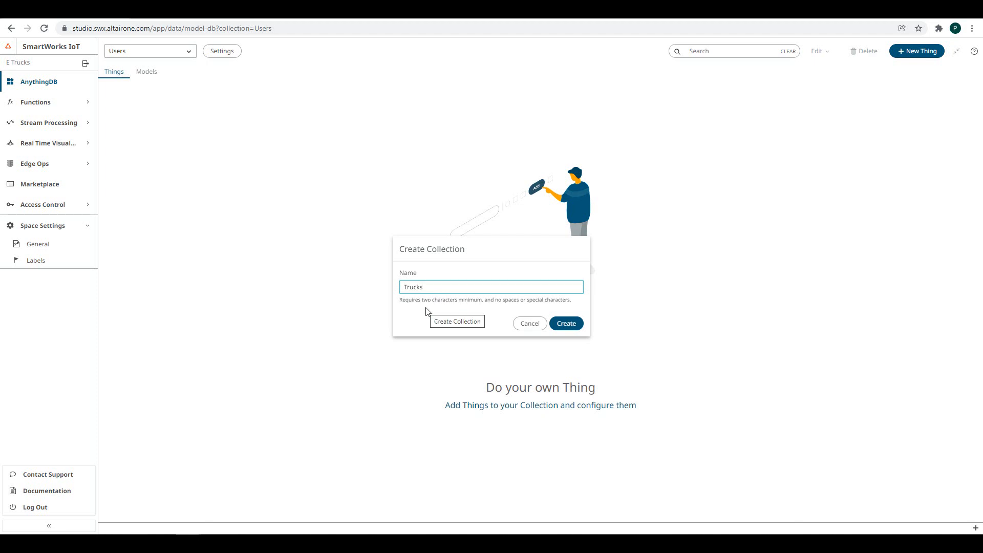
pyautogui.click(566, 324)
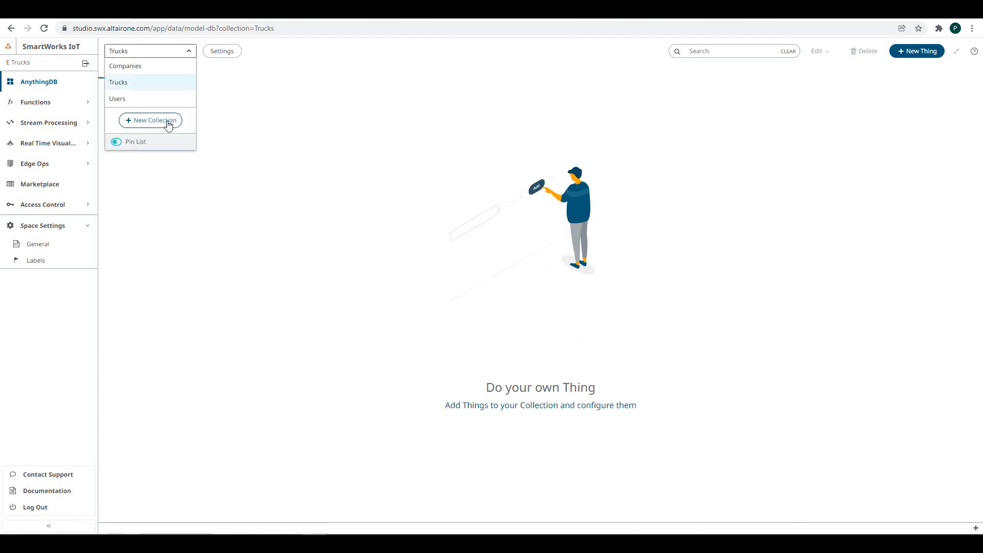
# - Create a third collection named Test
pyautogui.click(168, 124)
pyautogui.click(413, 290)
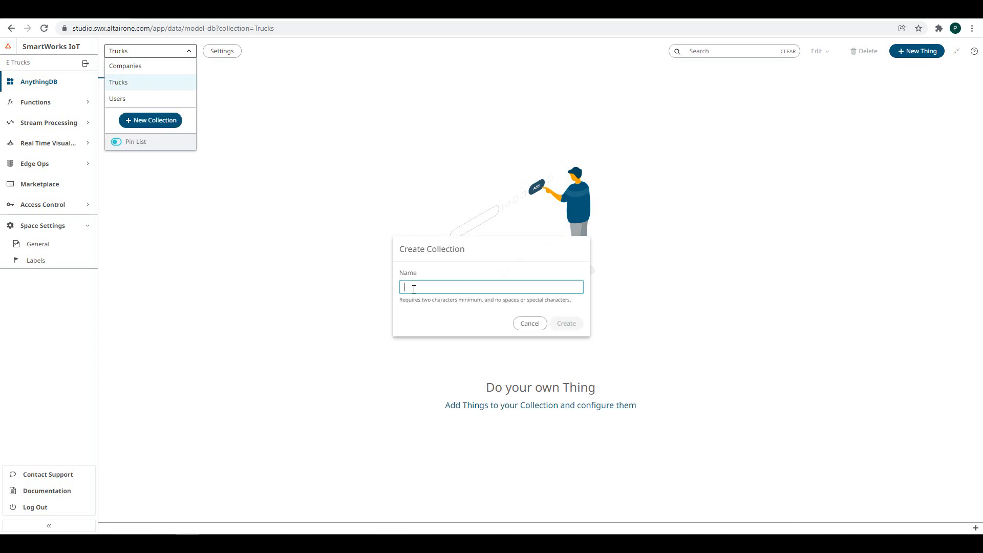
pyautogui.write('Test')
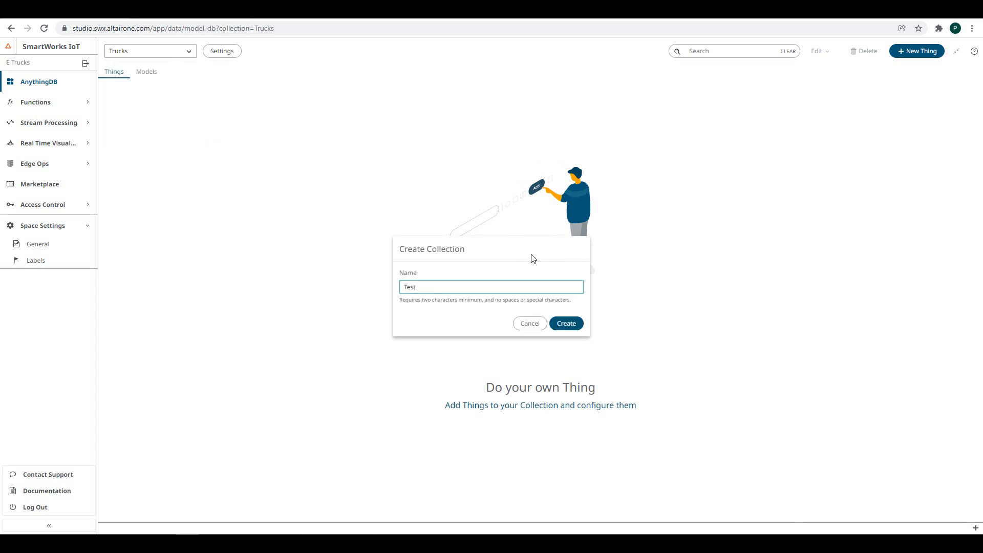
pyautogui.click(573, 325)
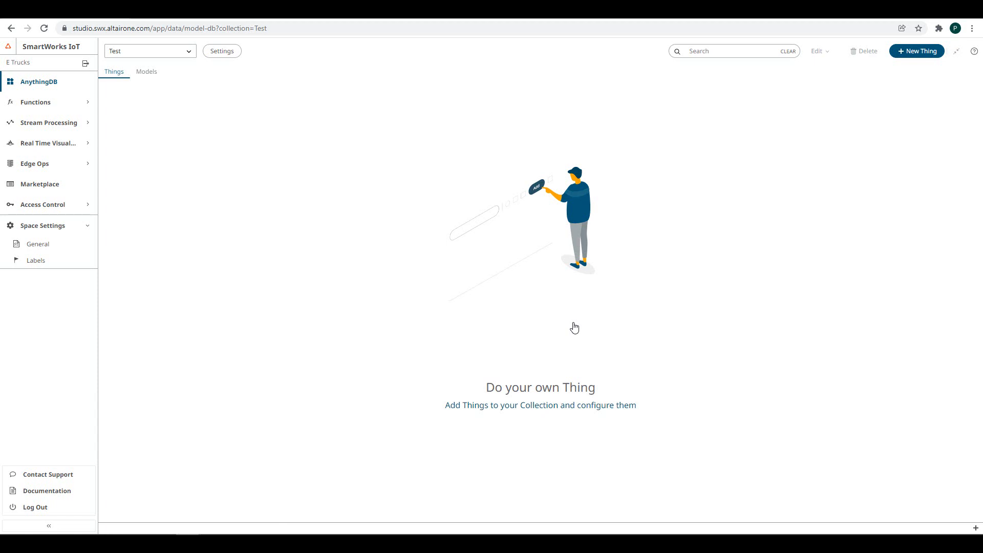
# - Create a Thing titled 'item' in the Test collection
pyautogui.click(917, 58)
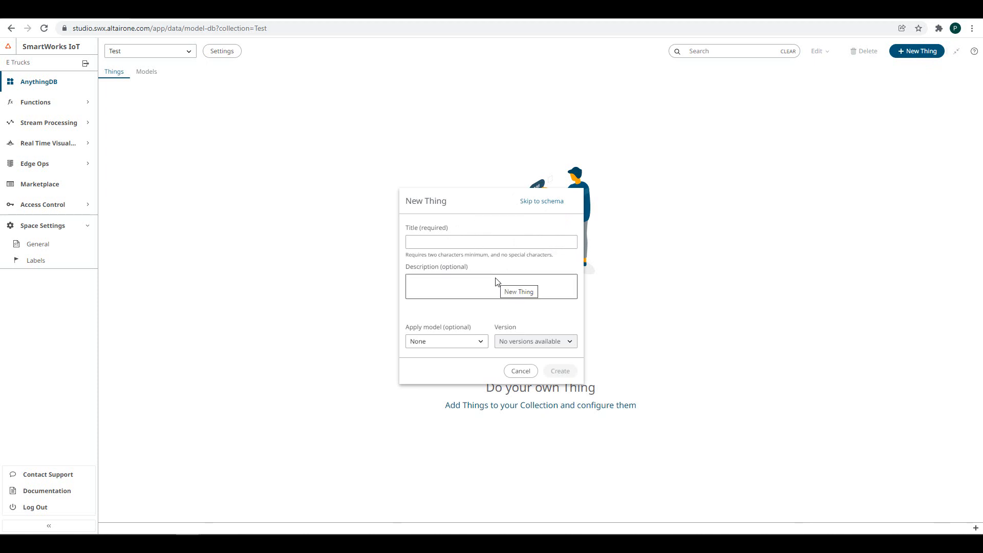
pyautogui.click(442, 242)
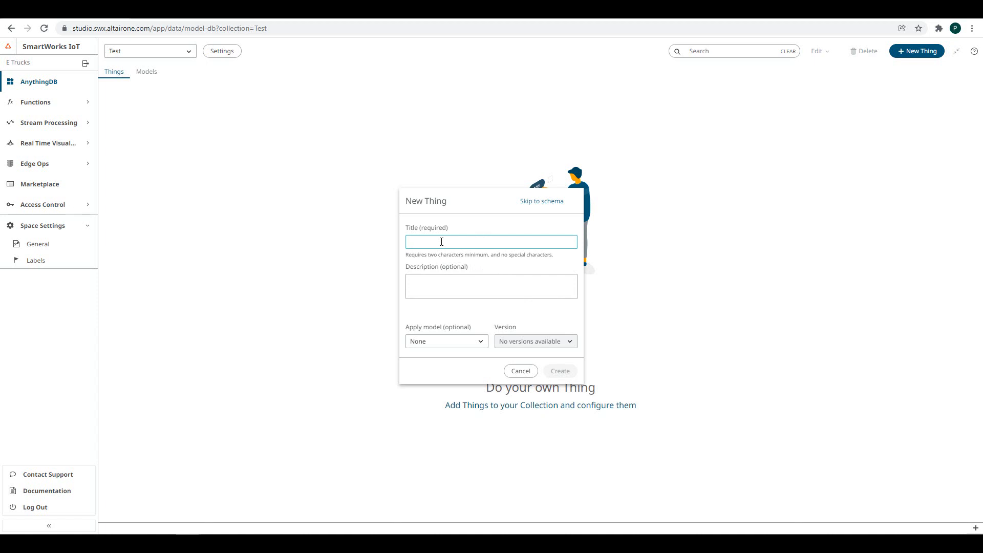
pyautogui.write('item')
pyautogui.click(562, 371)
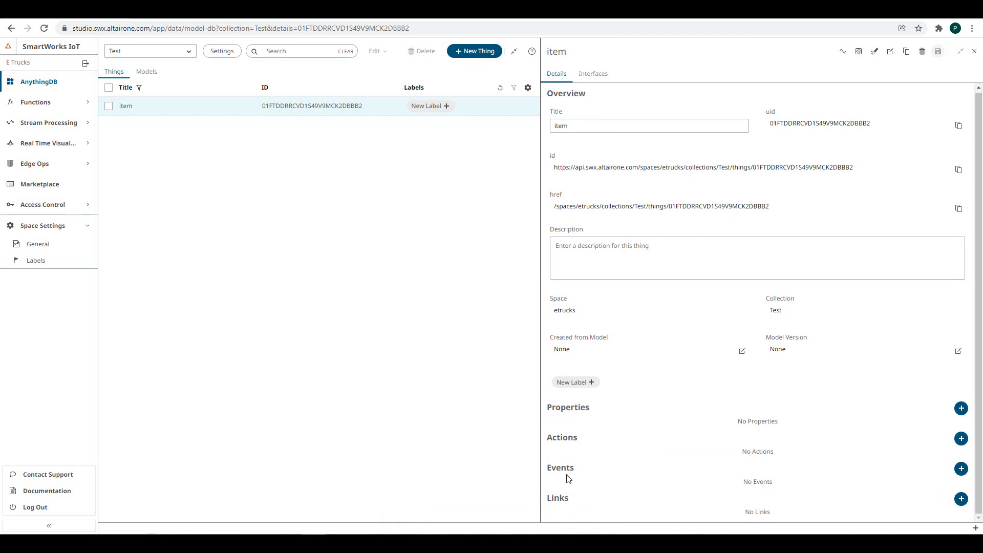
# - Add a read-only string property with key 'name' and initial value 'Altair' to item
pyautogui.click(960, 408)
pyautogui.click(703, 233)
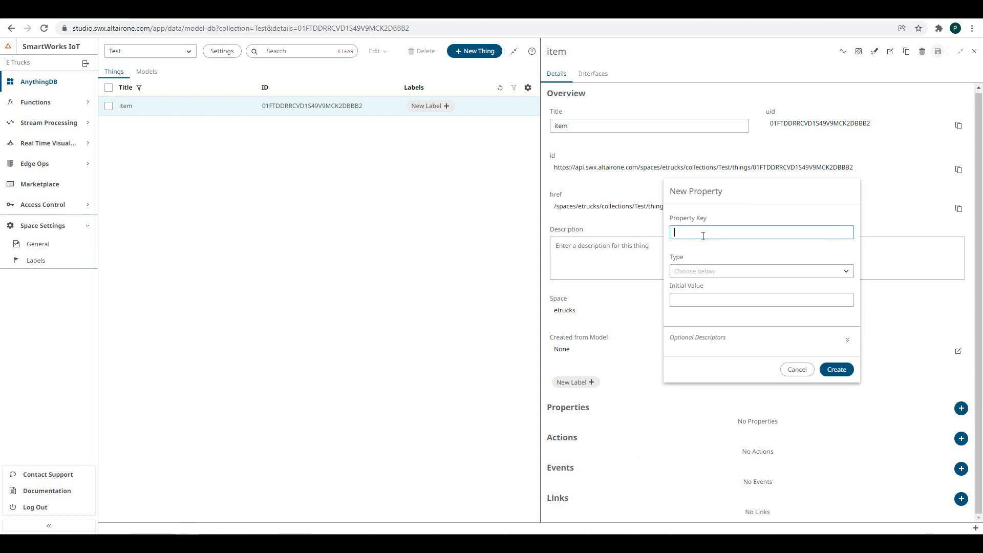
pyautogui.write('nme')
pyautogui.press('BackSpace')
pyautogui.write('ame')
pyautogui.click(846, 272)
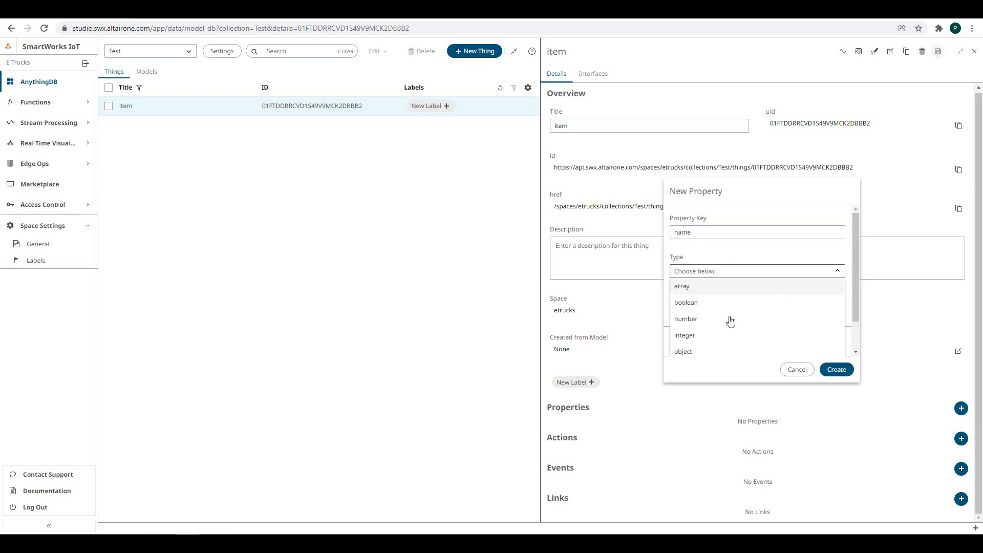
pyautogui.scroll(-1, 724, 325)
pyautogui.click(704, 331)
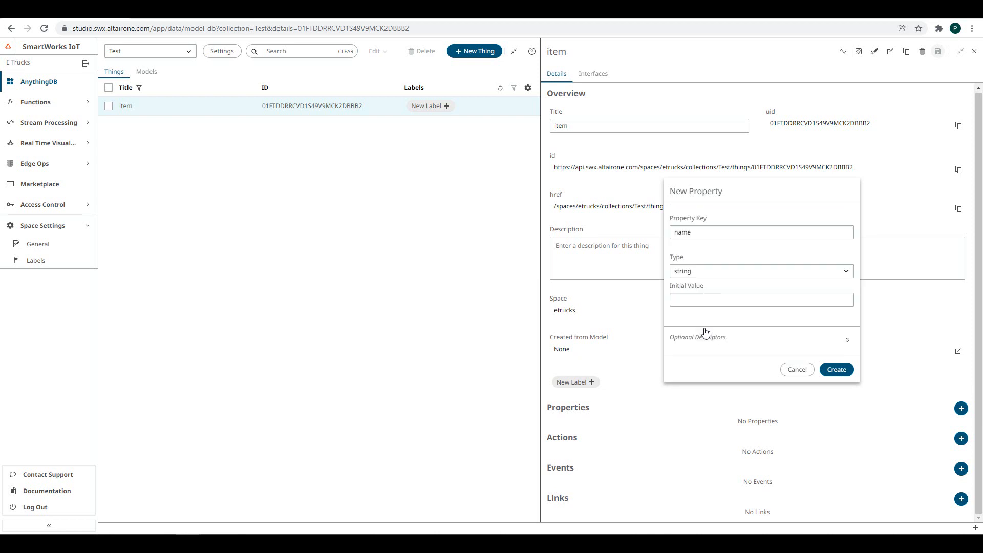
pyautogui.click(726, 298)
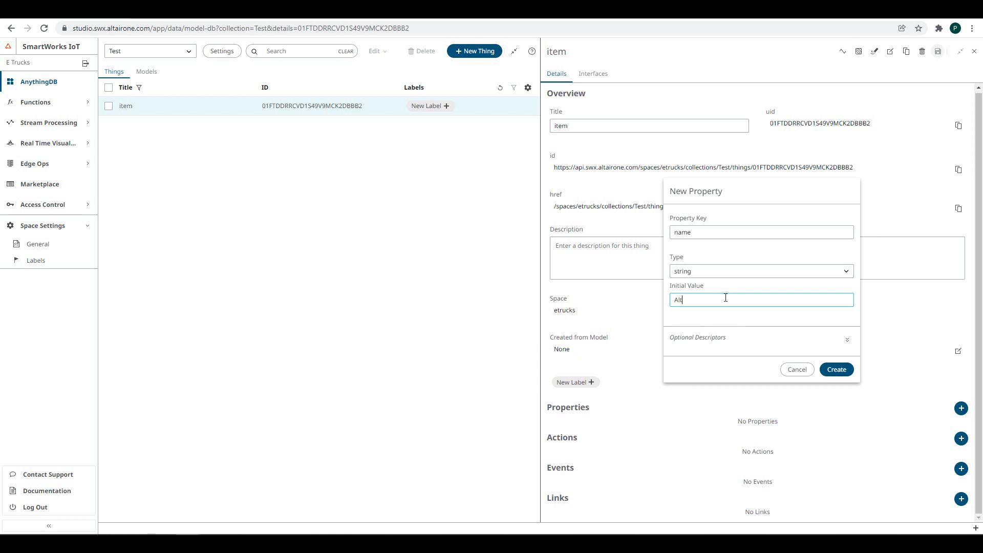
pyautogui.click(847, 340)
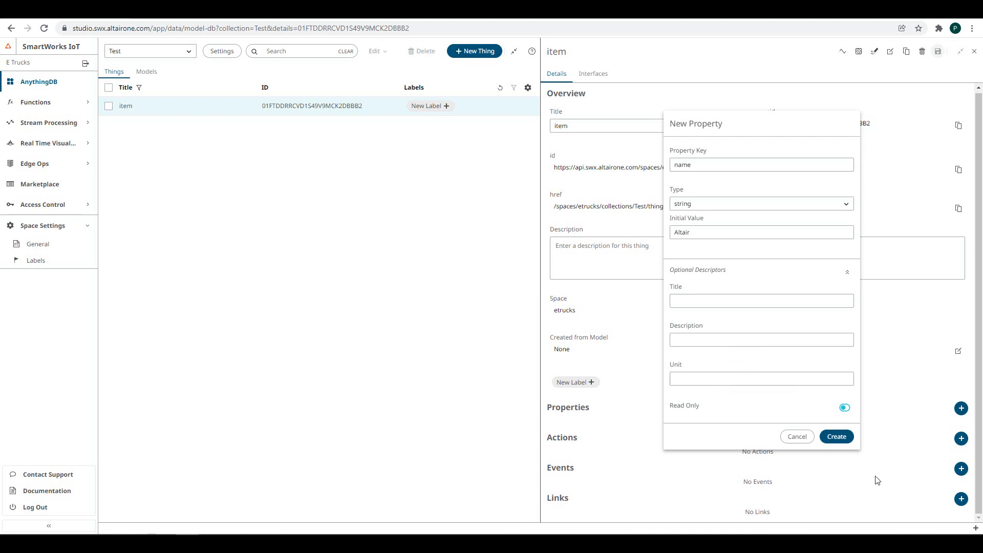
pyautogui.click(837, 437)
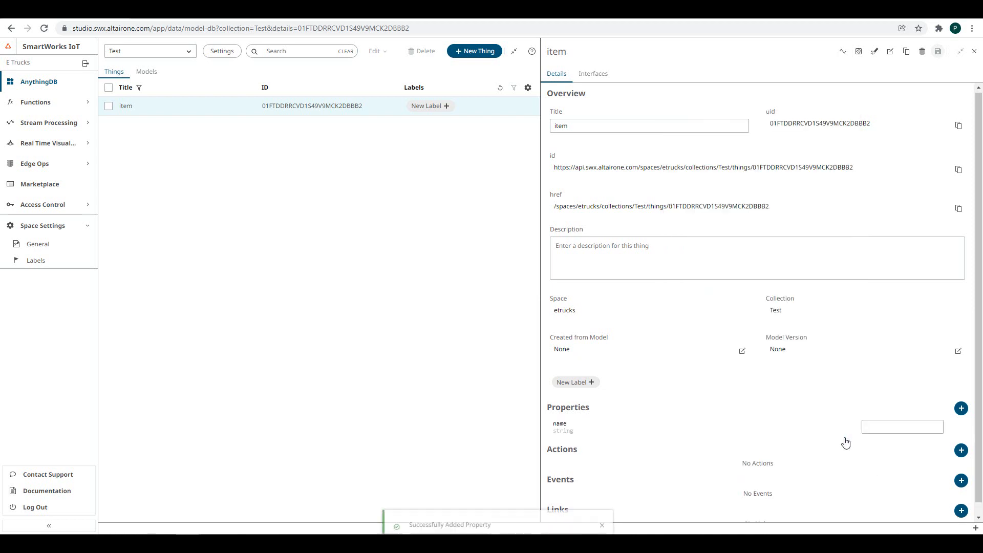
pyautogui.scroll(-1, 846, 443)
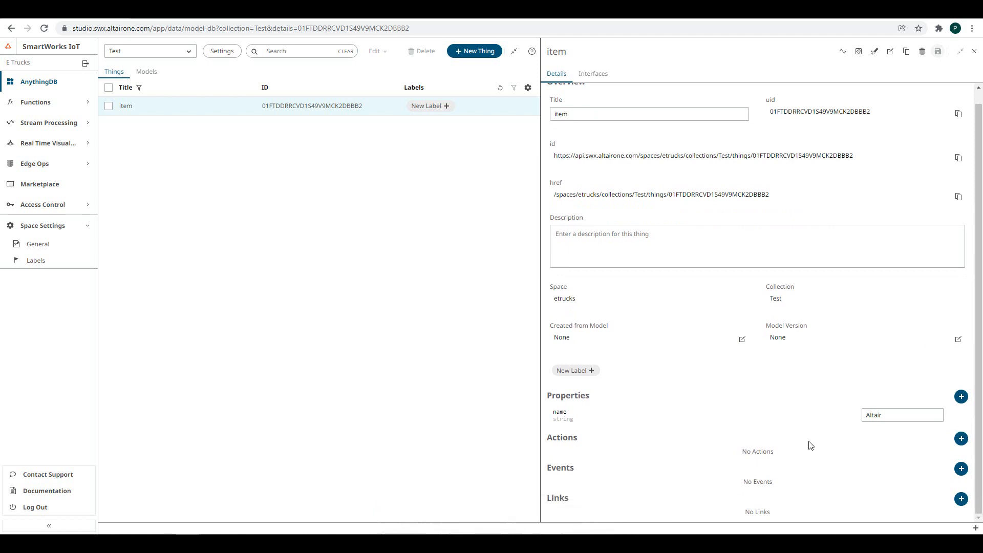
# - Add an action with key 'turnON' to item
pyautogui.click(961, 440)
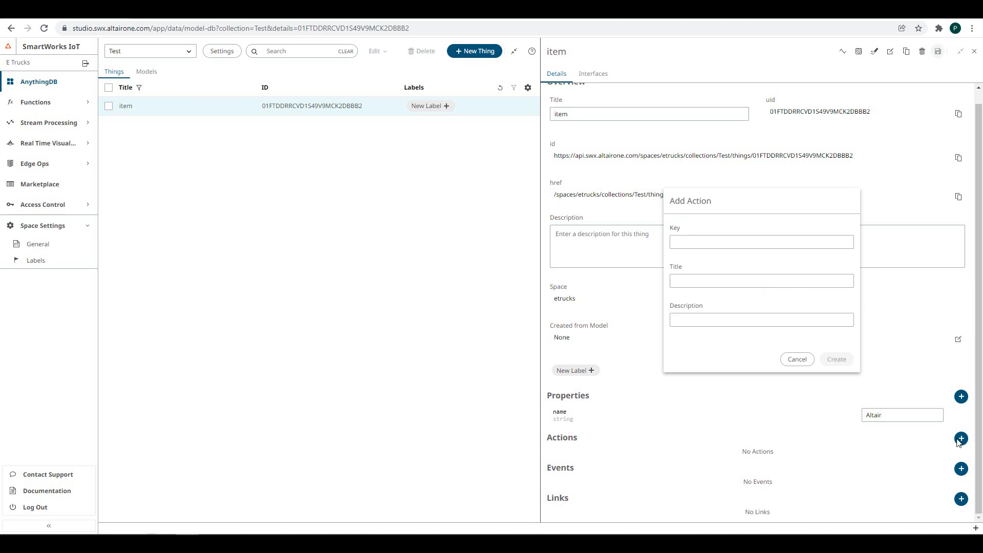
pyautogui.click(717, 243)
pyautogui.write('turnON')
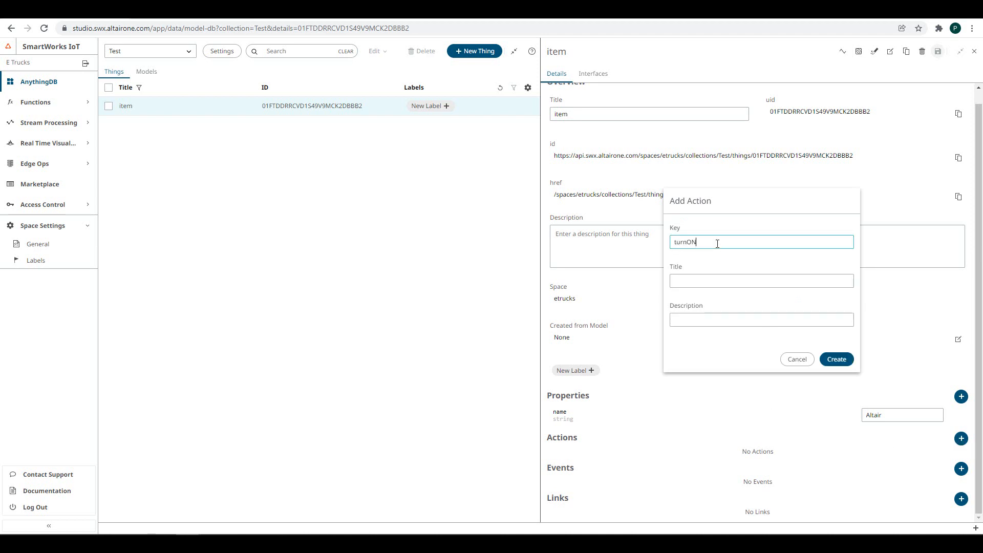
pyautogui.click(704, 280)
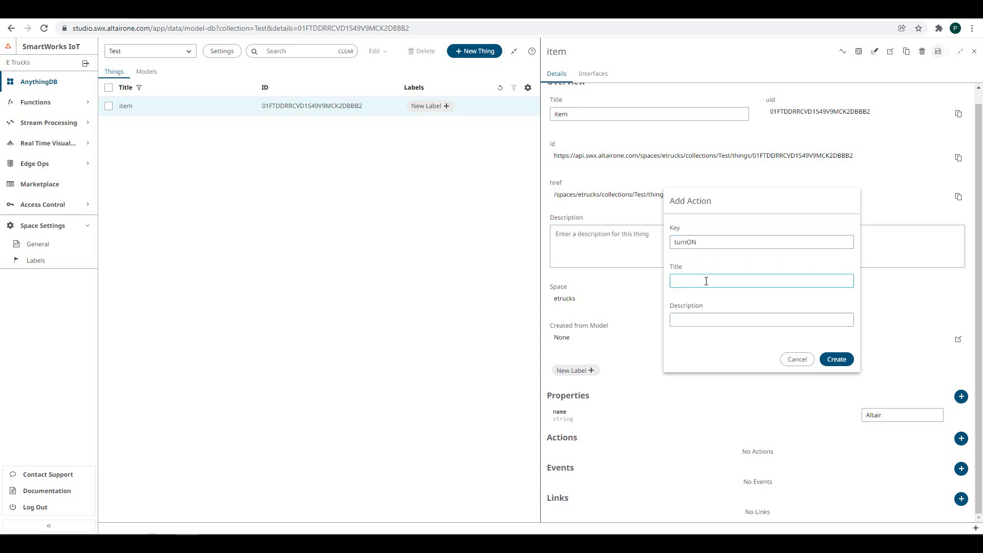
pyautogui.click(705, 319)
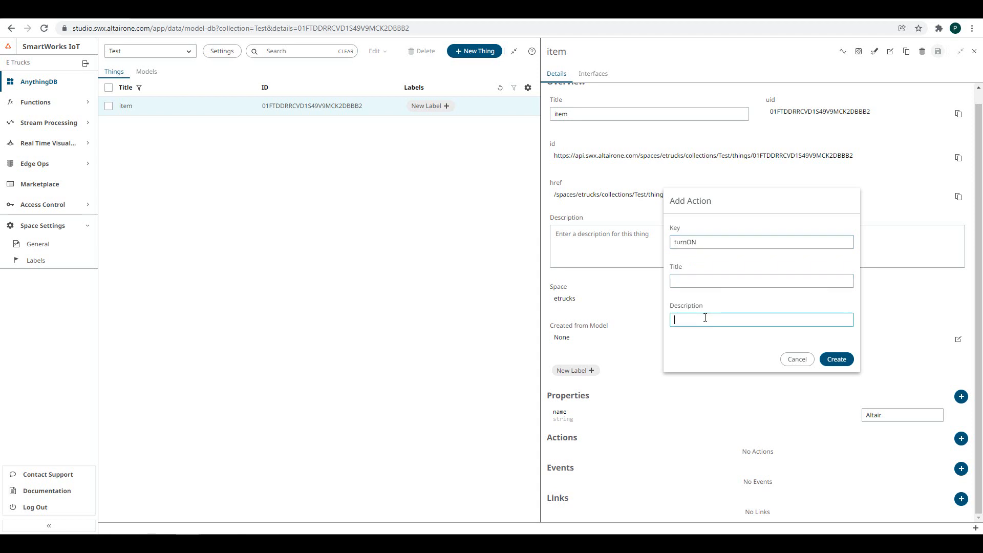
pyautogui.click(836, 359)
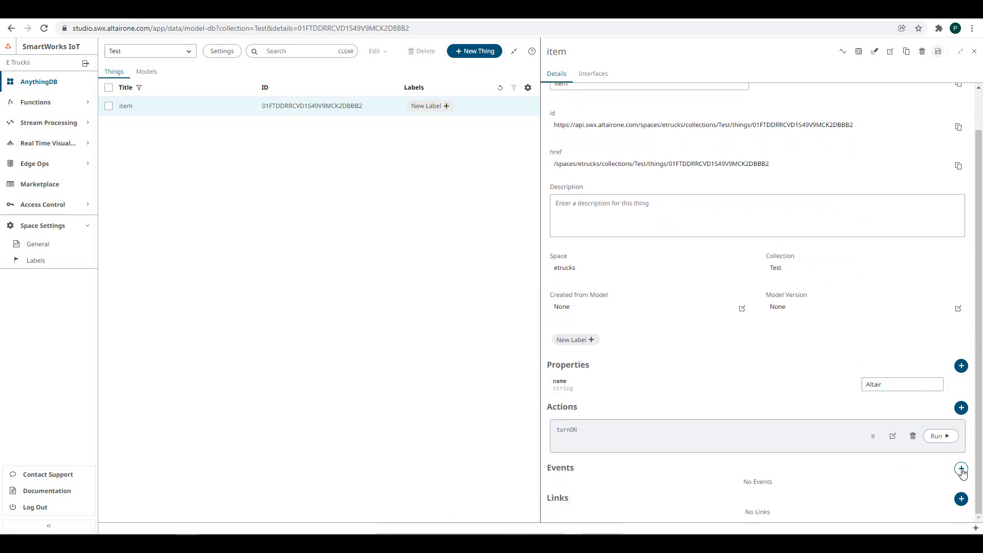
# - Add an event with key 'LowVolume', written without a space
pyautogui.click(960, 469)
pyautogui.click(699, 242)
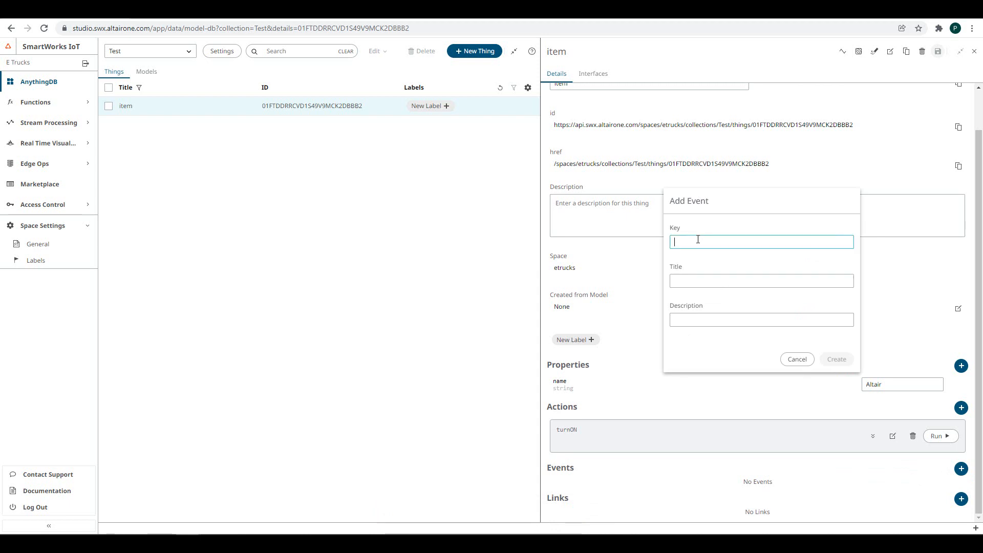
pyautogui.write('Low Volume')
pyautogui.click(760, 283)
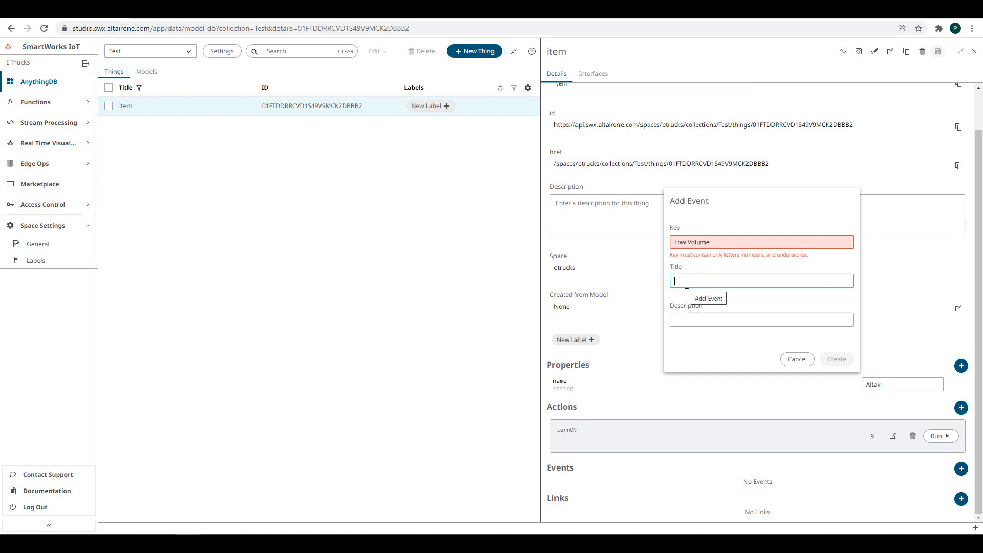
pyautogui.click(687, 242)
pyautogui.press('BackSpace')
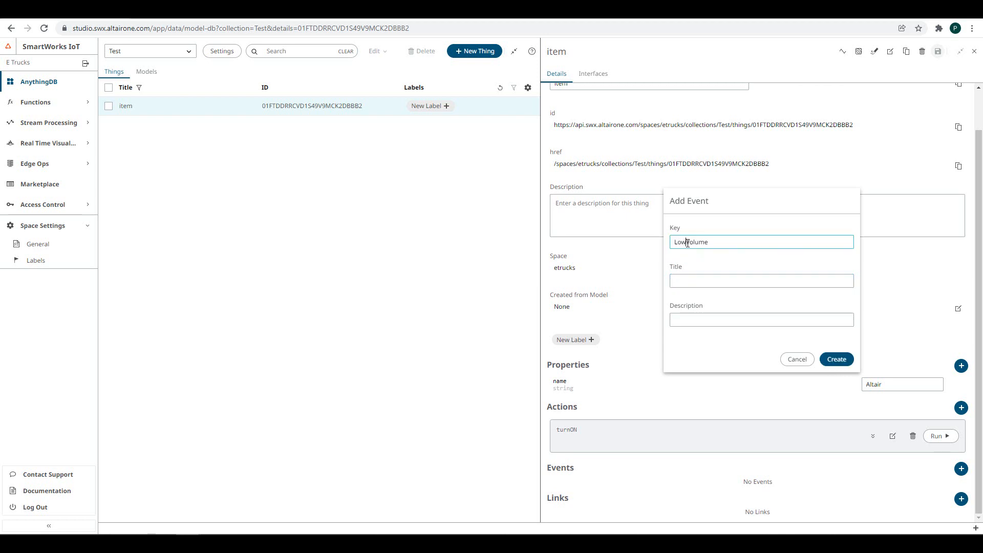
pyautogui.click(834, 362)
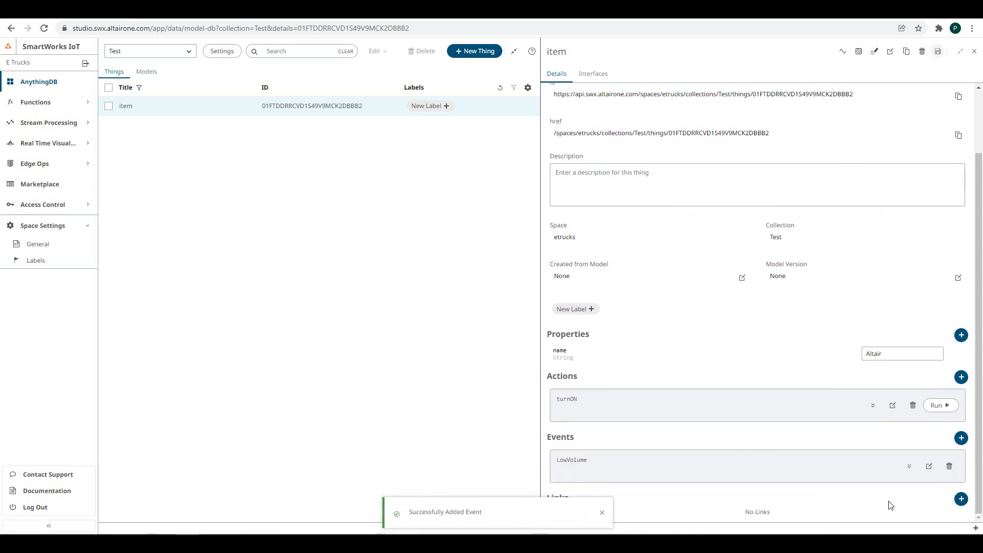
pyautogui.click(961, 499)
pyautogui.click(740, 261)
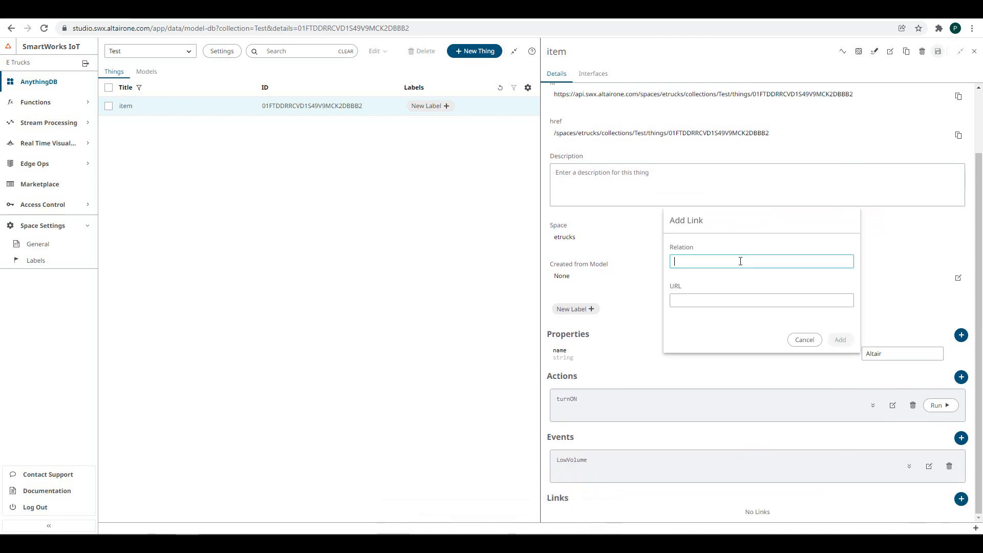
pyautogui.write('resource')
pyautogui.click(687, 302)
pyautogui.write('www')
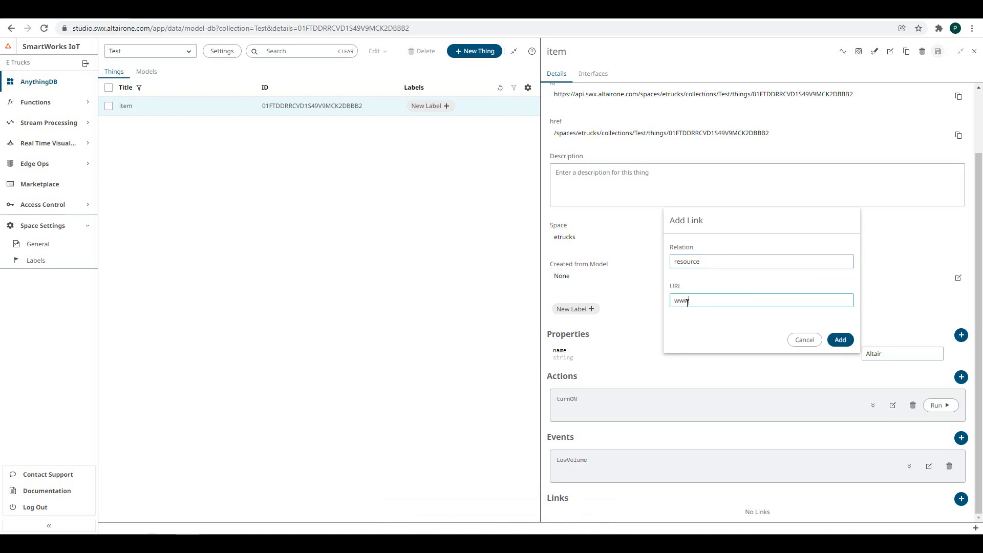
pyautogui.write('.google.com')
pyautogui.click(840, 339)
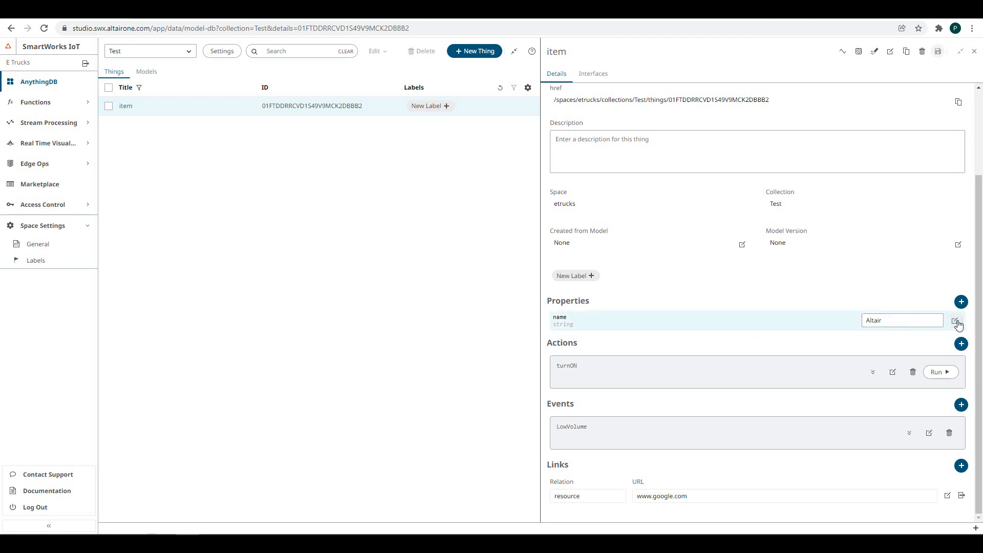
# - Rename the name property to 'number', make it a number type, and set its value to 34
pyautogui.click(955, 322)
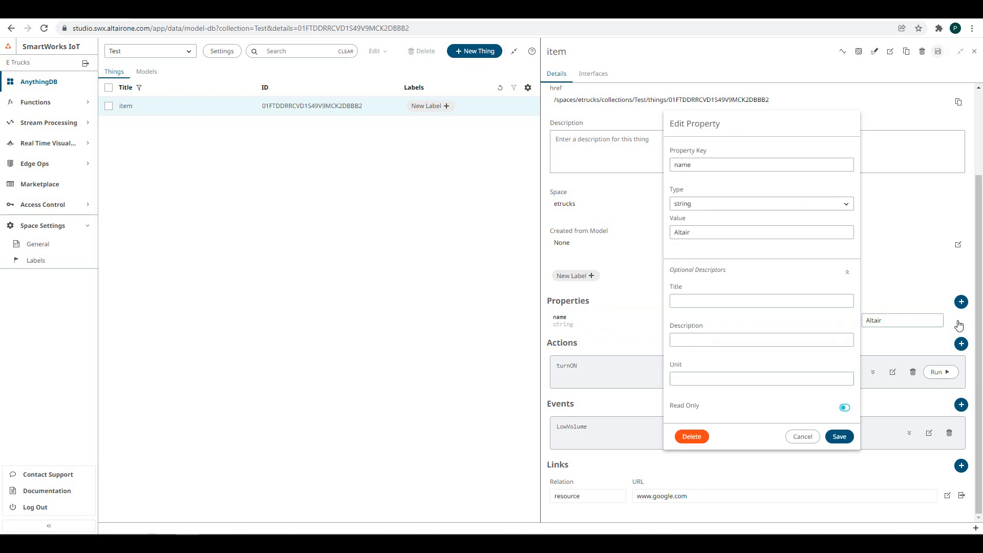
pyautogui.doubleClick(692, 163)
pyautogui.write('number')
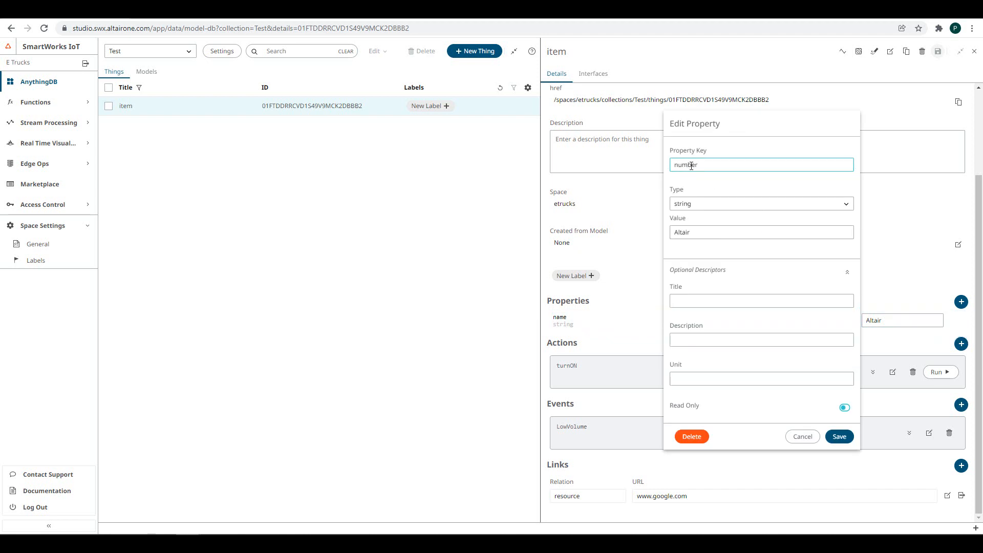
pyautogui.click(700, 203)
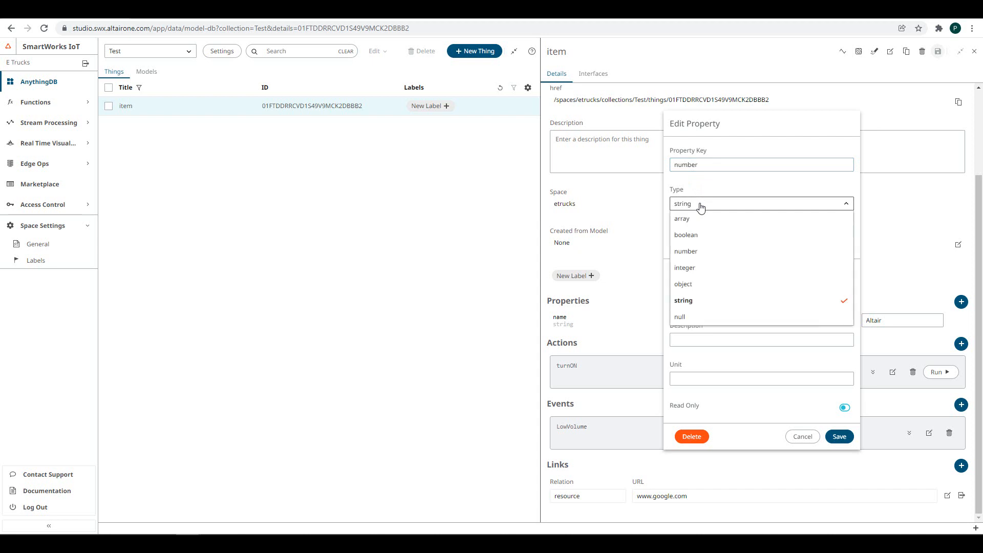
pyautogui.click(711, 248)
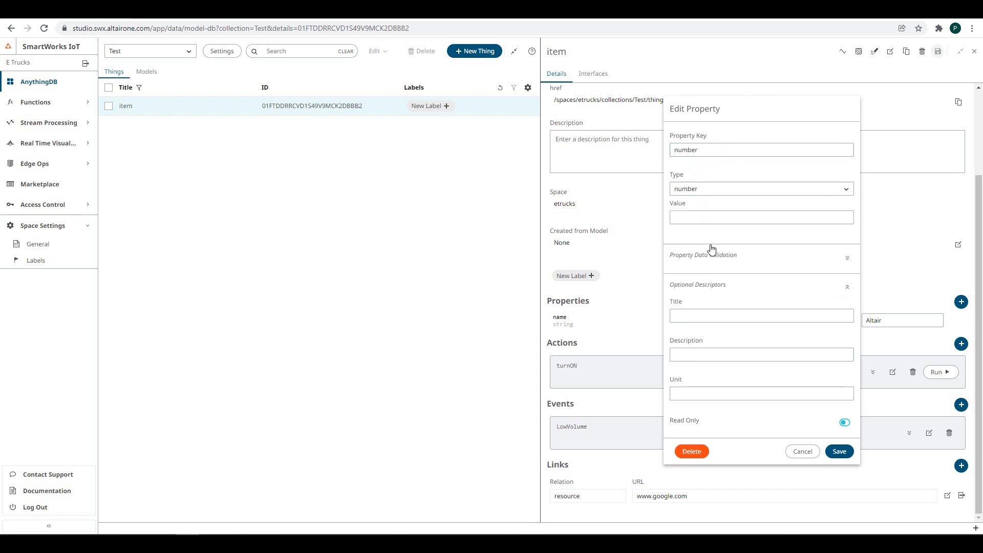
pyautogui.click(696, 218)
pyautogui.write('34')
# - Limit the property to minimum 5 and maximum 50 with unit %, and save
pyautogui.click(847, 259)
pyautogui.click(726, 269)
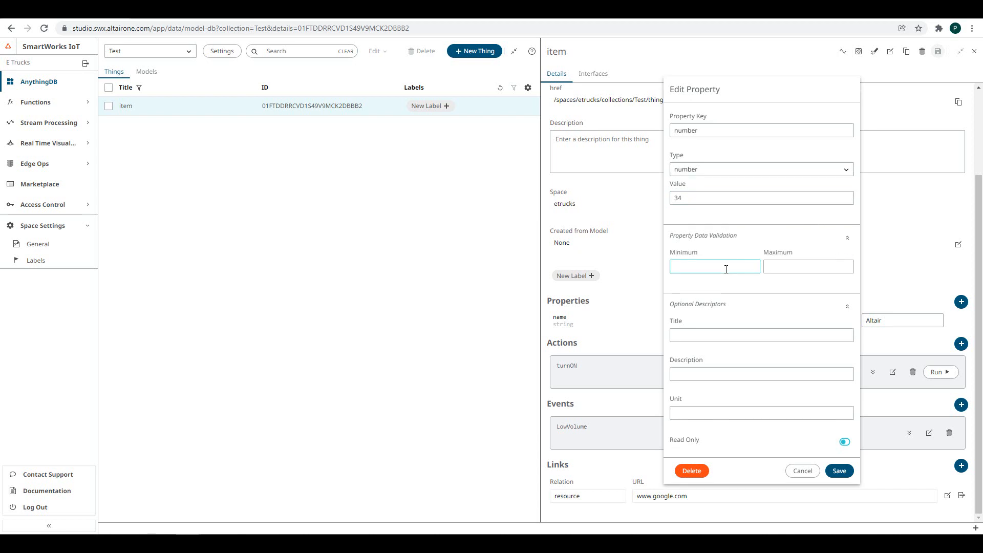
pyautogui.click(788, 268)
pyautogui.write('50')
pyautogui.click(736, 413)
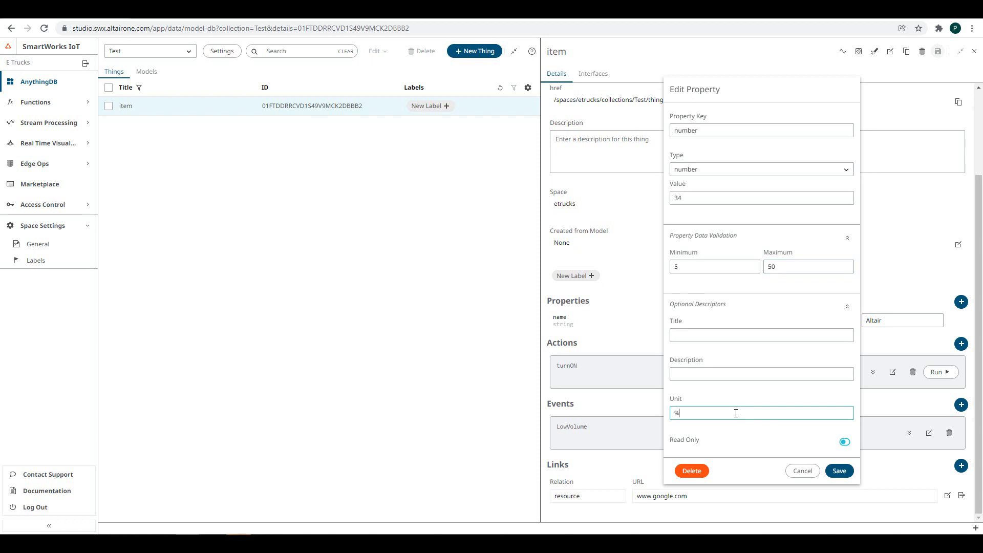
pyautogui.click(839, 470)
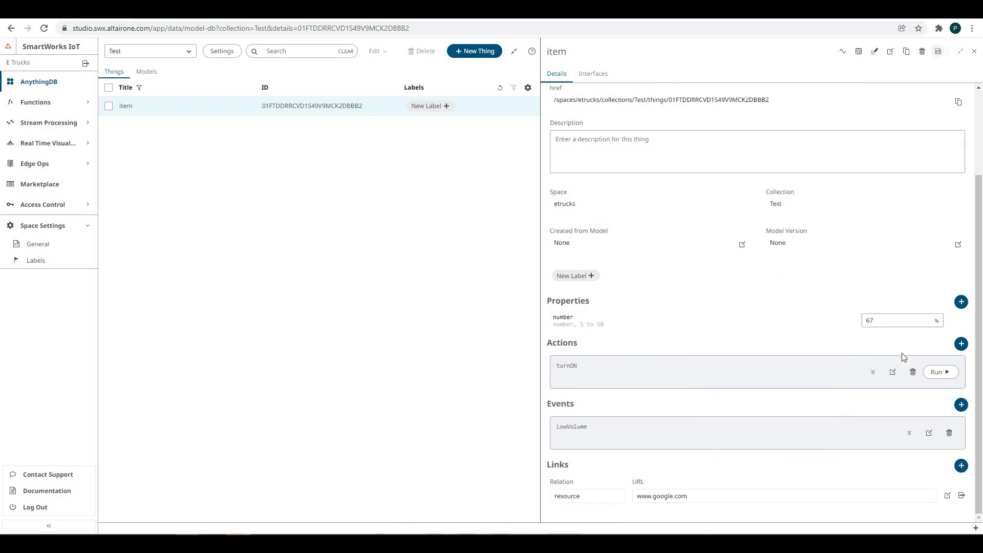
# - Open the turnON action and the LowVolume event in their editors
pyautogui.click(892, 372)
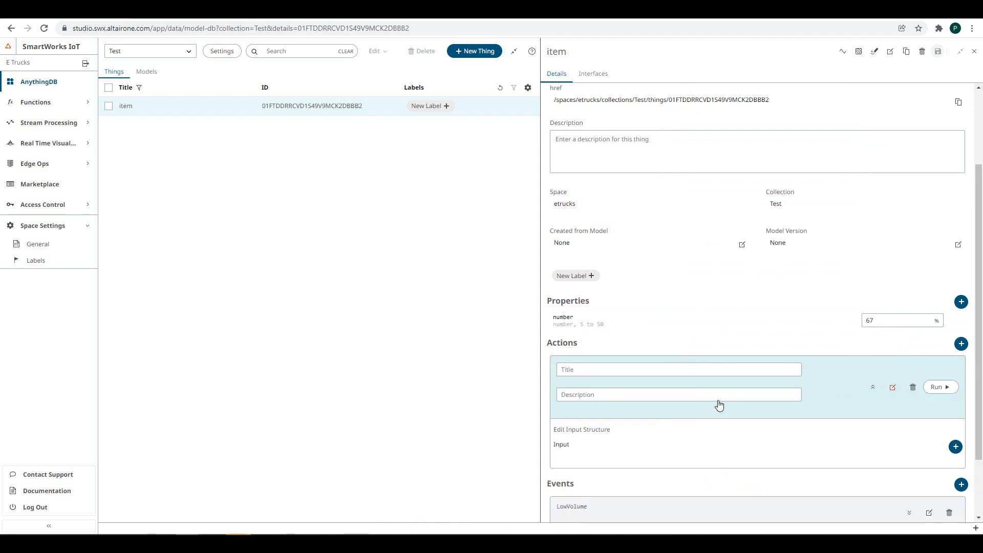
pyautogui.scroll(-1, 889, 415)
pyautogui.scroll(-2, 901, 427)
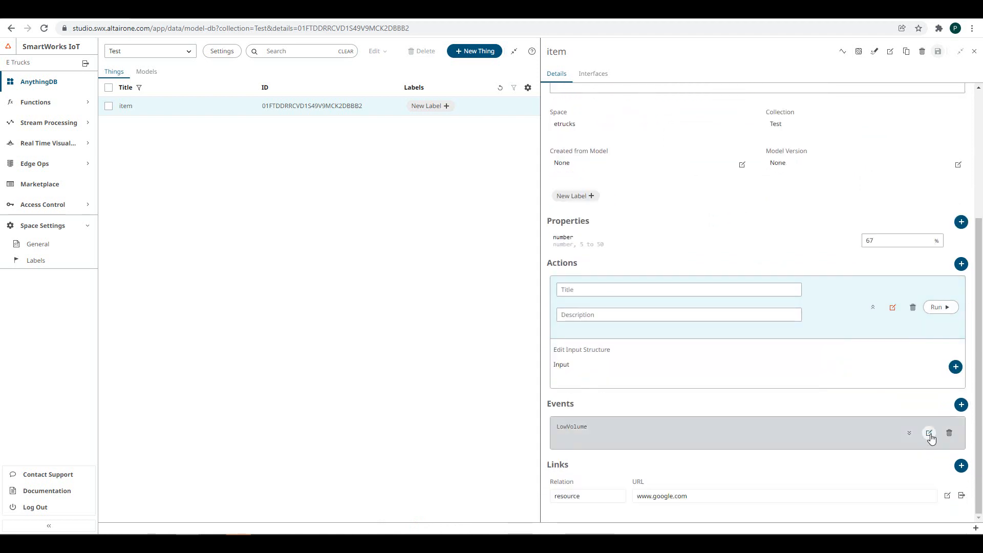
pyautogui.click(929, 435)
pyautogui.scroll(-2, 889, 456)
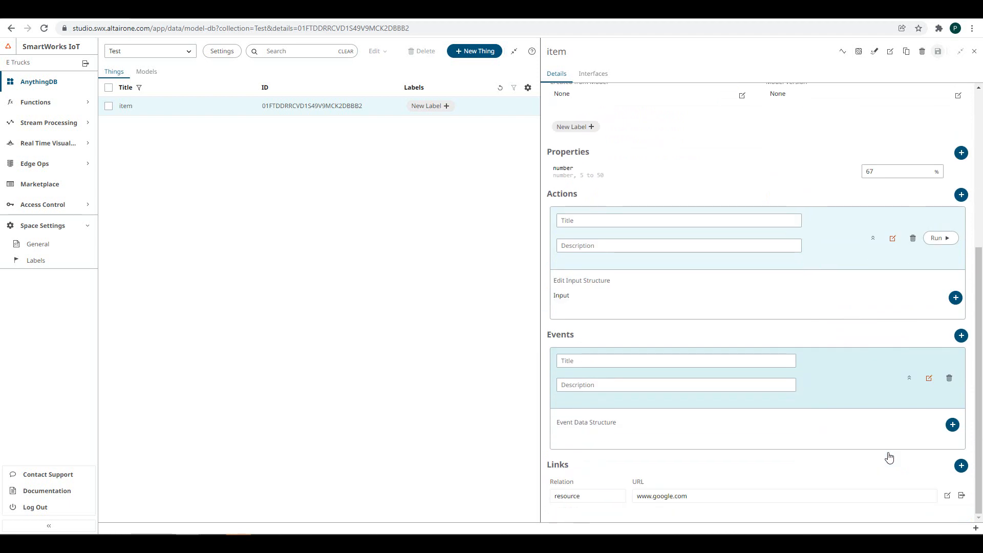
pyautogui.click(948, 496)
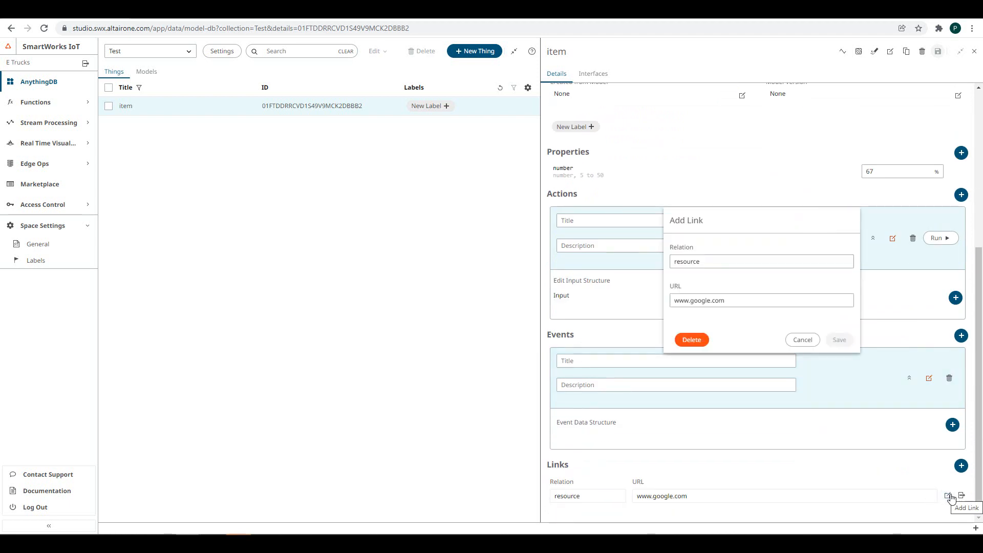
pyautogui.click(801, 340)
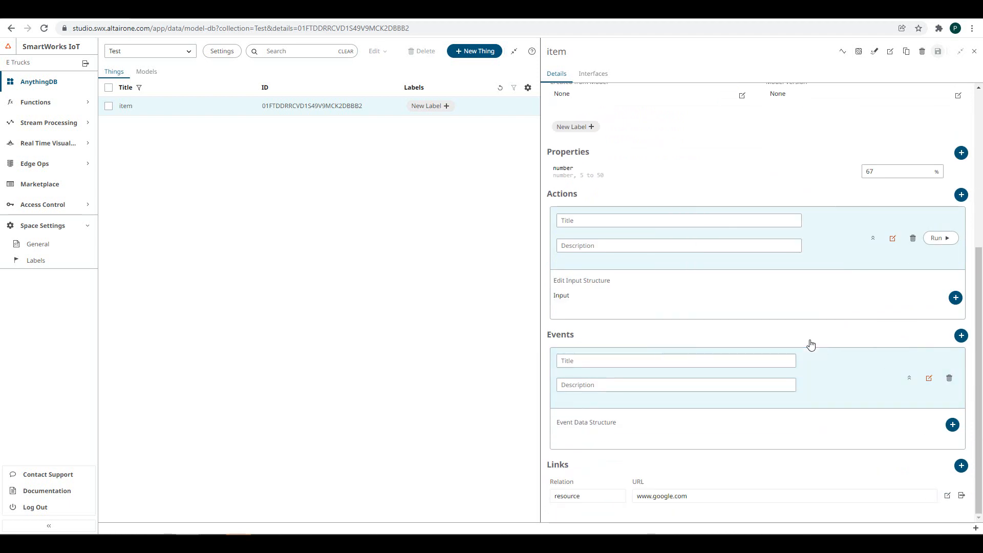
pyautogui.click(961, 500)
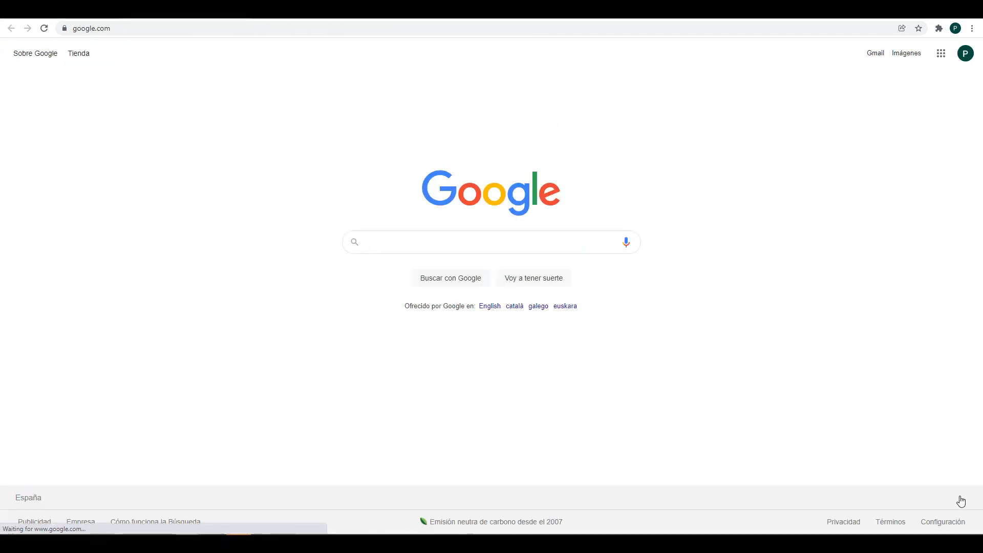
# - Close the Google tab to return to item's details in the studio
pyautogui.click(241, 12)
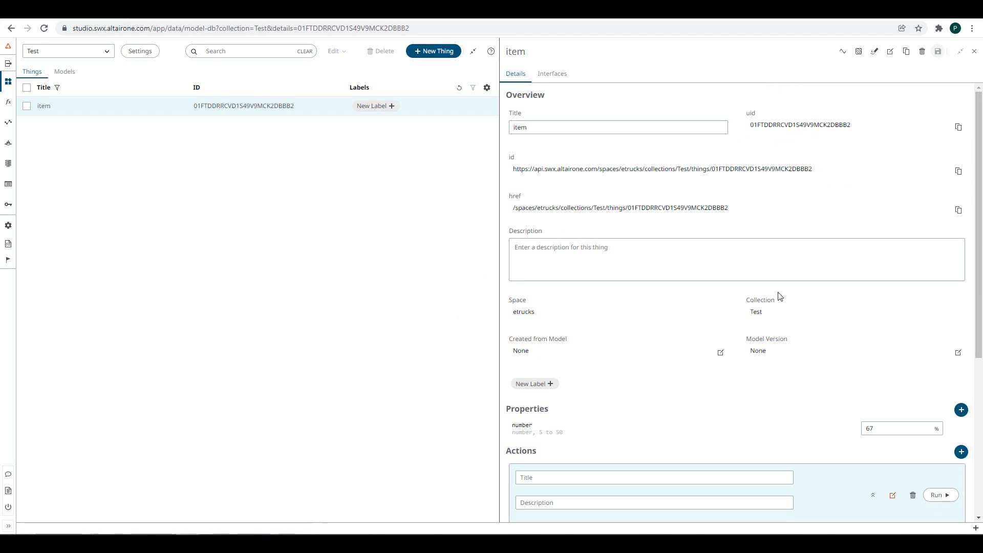
# - Review item's JSON schema, close it and the details pane, and start a new Thing
pyautogui.click(891, 55)
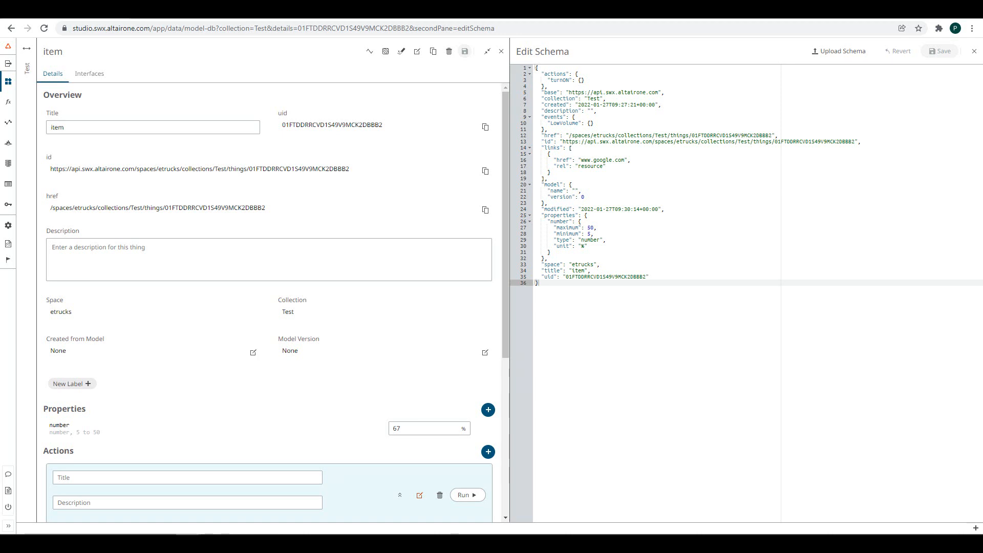
pyautogui.click(973, 51)
pyautogui.click(972, 52)
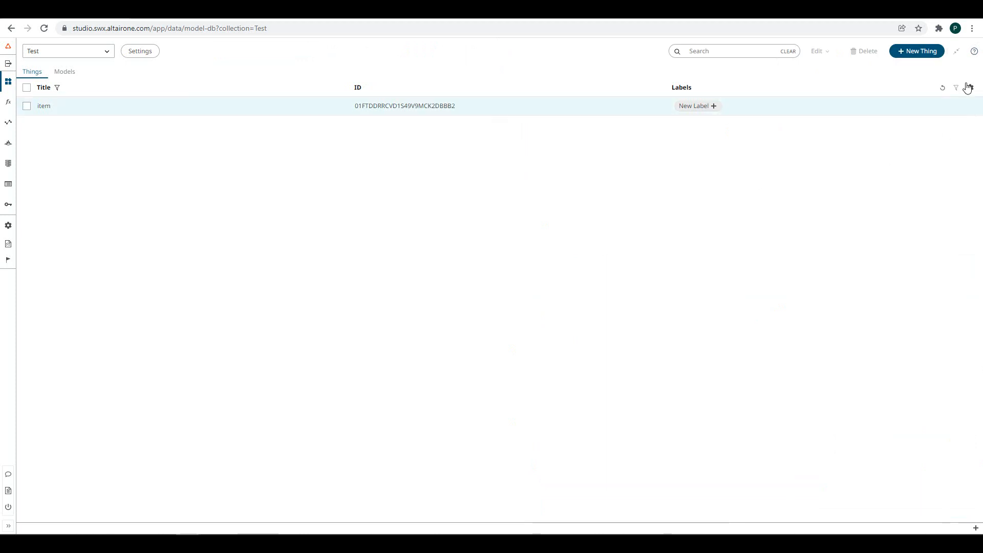
pyautogui.click(924, 55)
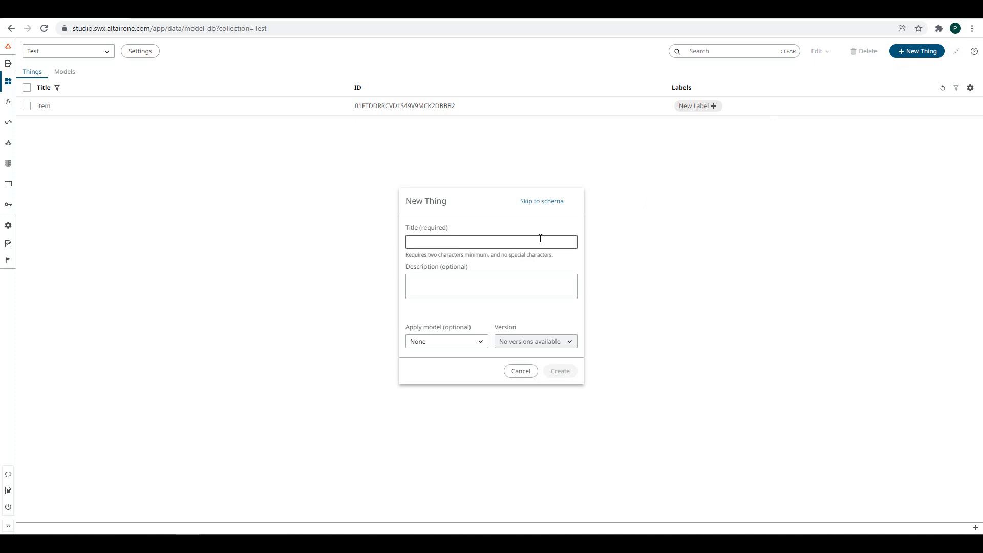
# - Skip to a blank JSON schema for the new Thing, then switch to the W3C Thing Description page
pyautogui.click(534, 202)
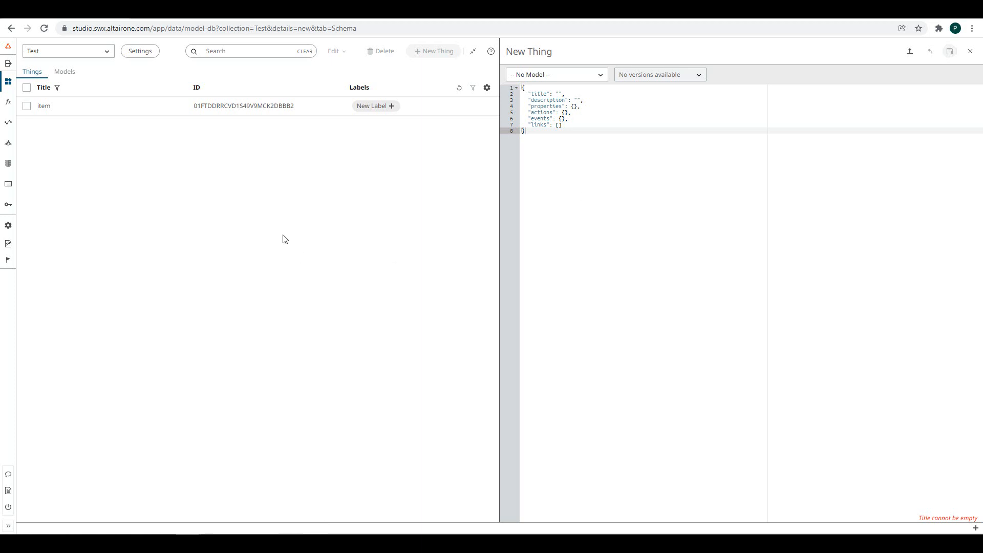
pyautogui.click(128, 10)
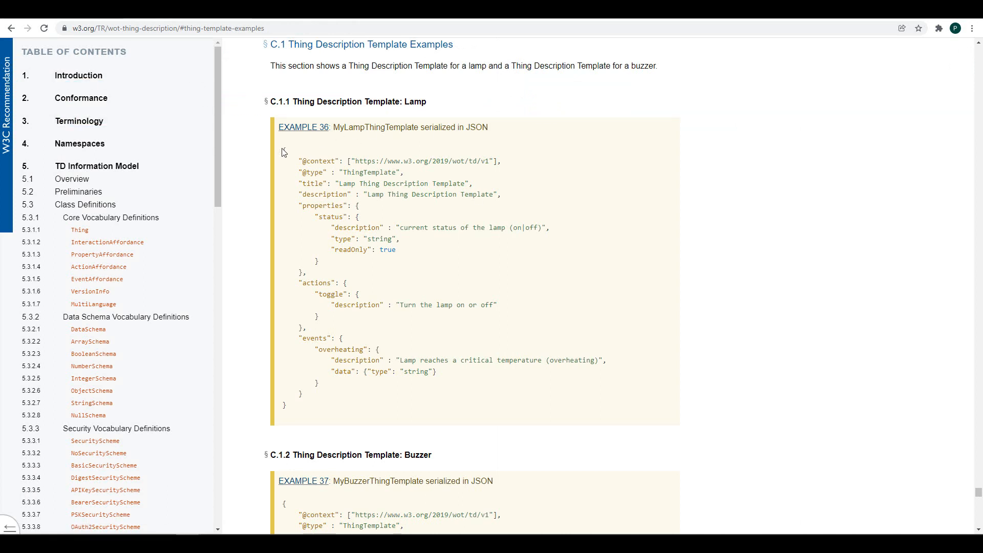
# - Copy the Example 36 Lamp template JSON from the W3C spec back into the SmartWorks tab
pyautogui.moveTo(283, 149); pyautogui.dragTo(292, 409)
pyautogui.hotkey('ctrl', 'c')
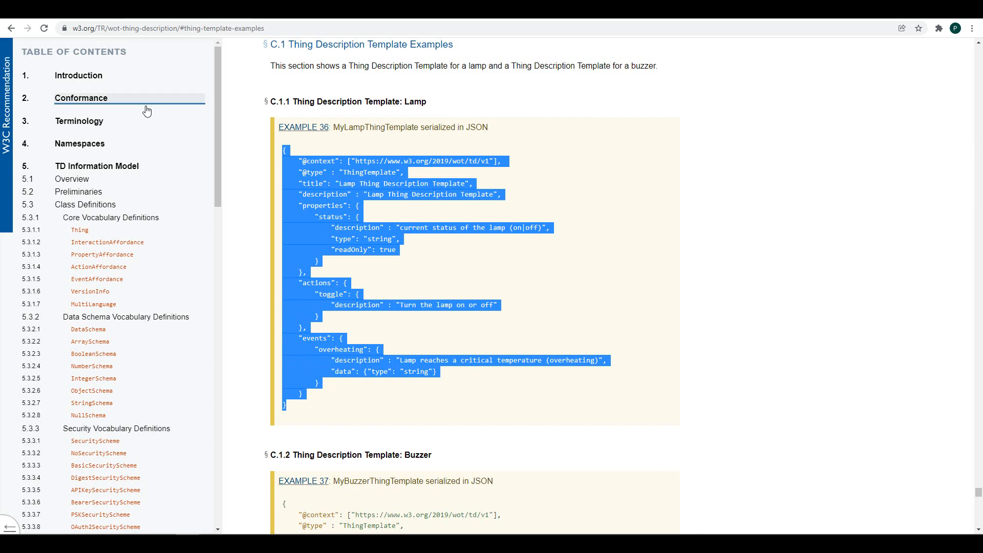
pyautogui.click(76, 10)
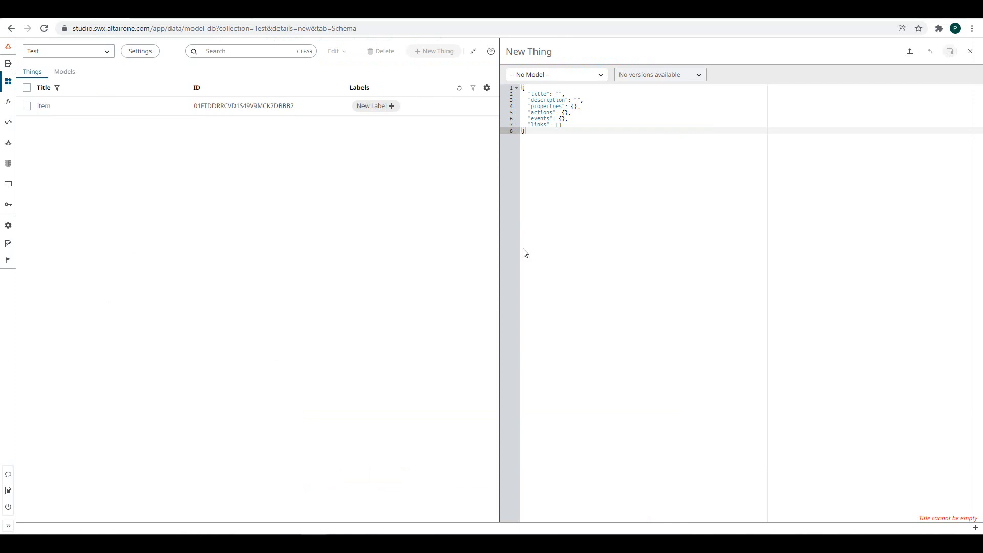
# - Replace the placeholder schema with the pasted Lamp template JSON and save the new Thing
pyautogui.moveTo(587, 190); pyautogui.dragTo(522, 85)
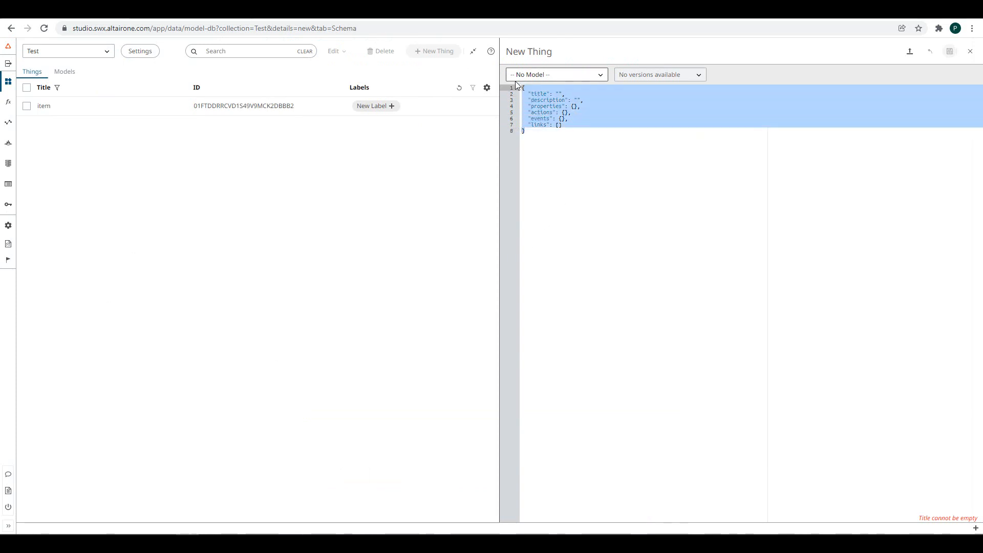
pyautogui.hotkey('ctrl', 'v')
pyautogui.click(628, 244)
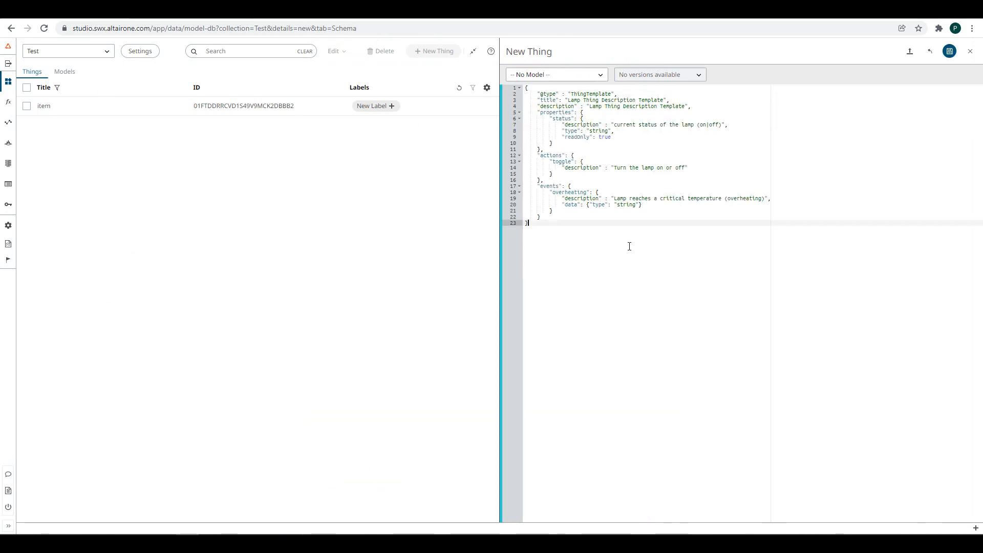
pyautogui.click(951, 52)
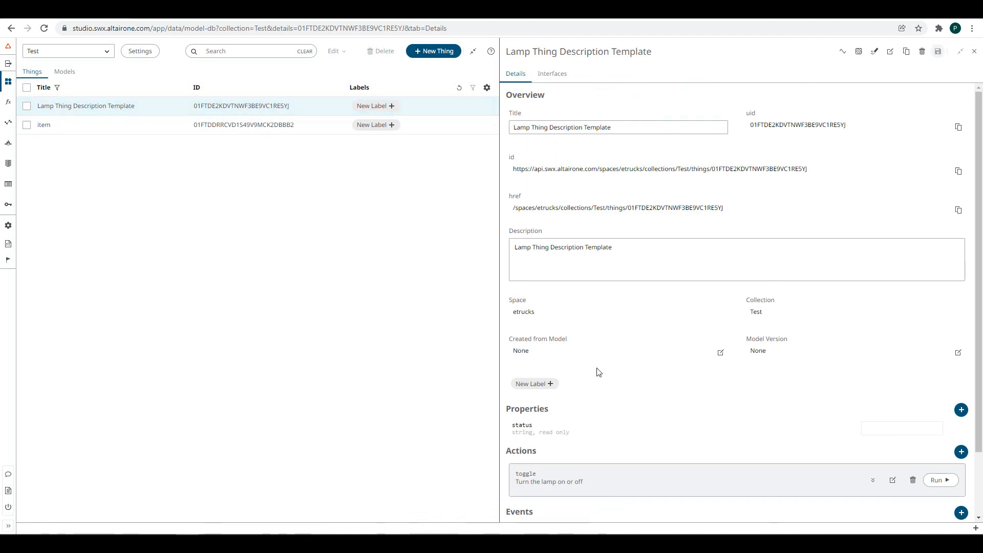
pyautogui.scroll(-3, 597, 373)
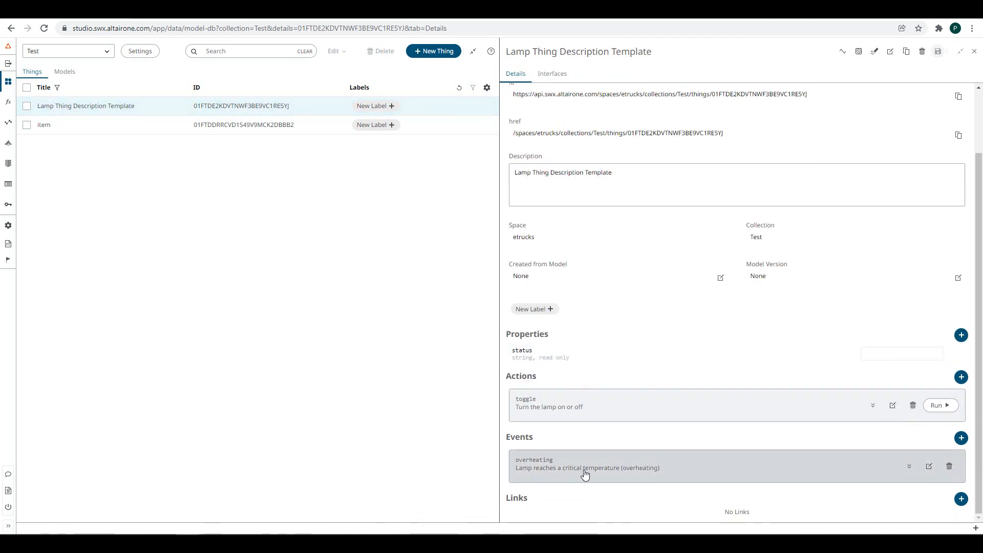
pyautogui.scroll(2, 644, 350)
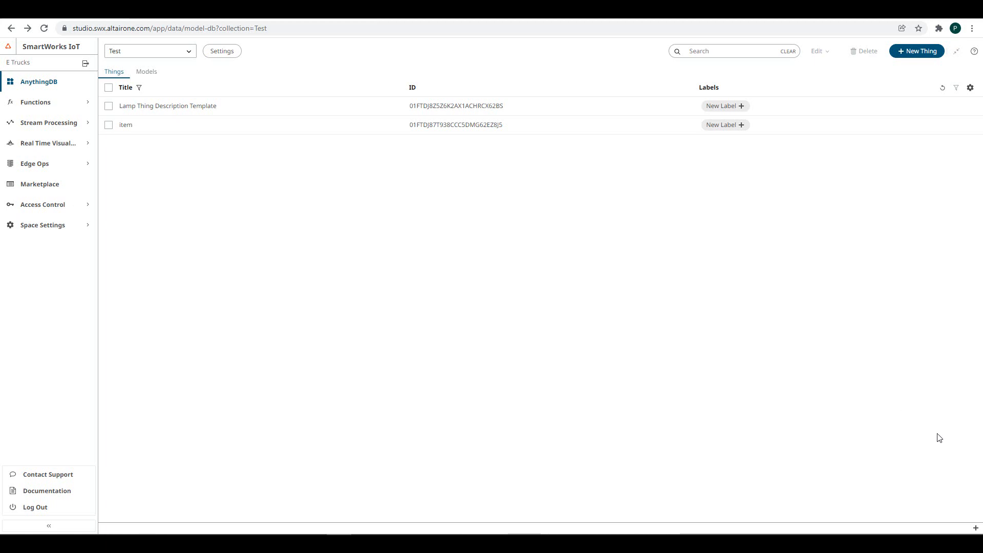
# - Open the API Inspector from the Utility Belt menu
pyautogui.click(976, 528)
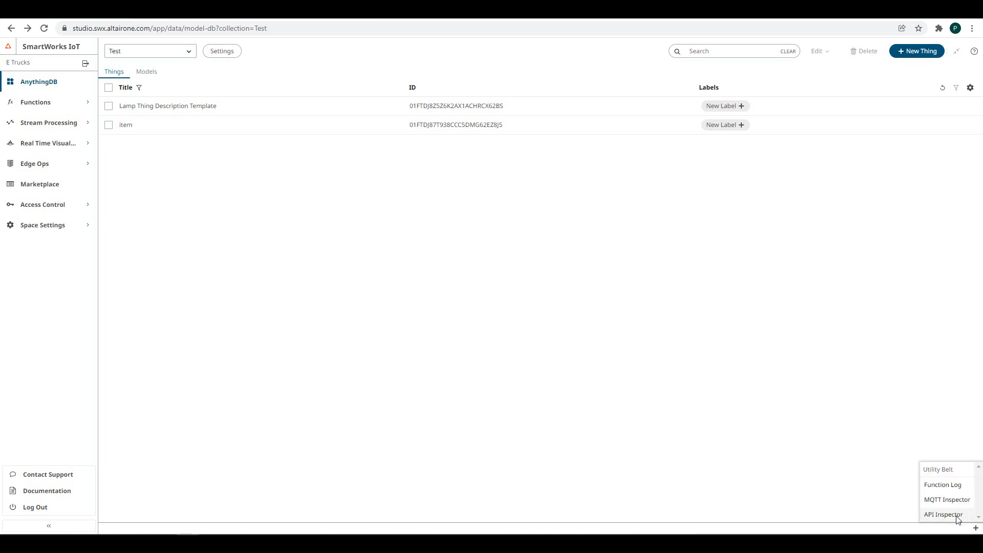
pyautogui.click(956, 517)
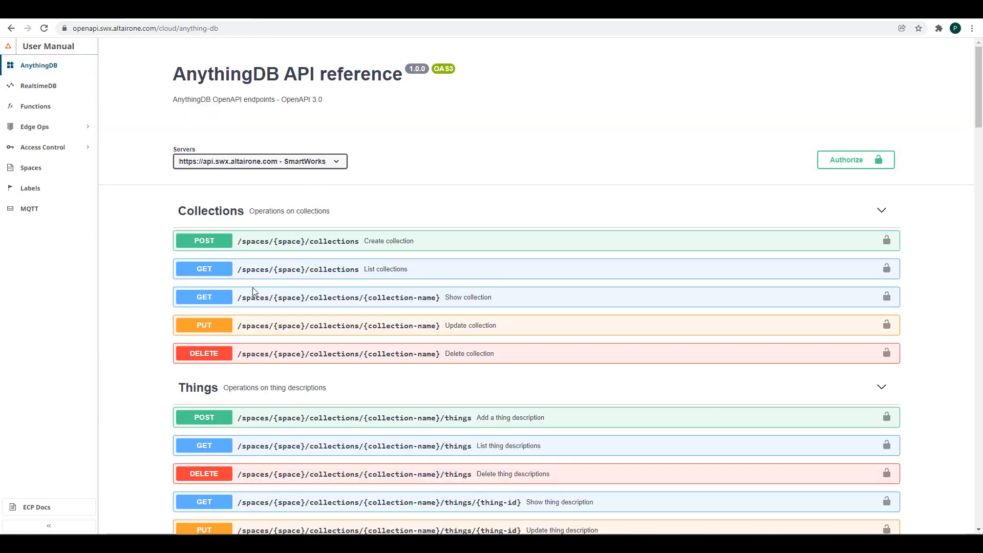
# - Expand the Add a thing description endpoint and make its parameters editable
pyautogui.scroll(-2, 253, 291)
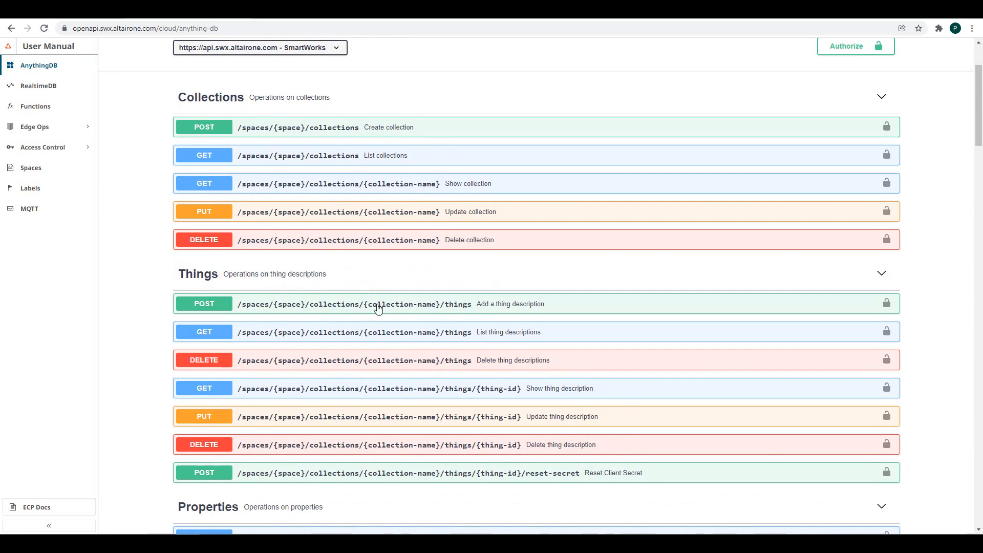
pyautogui.click(378, 309)
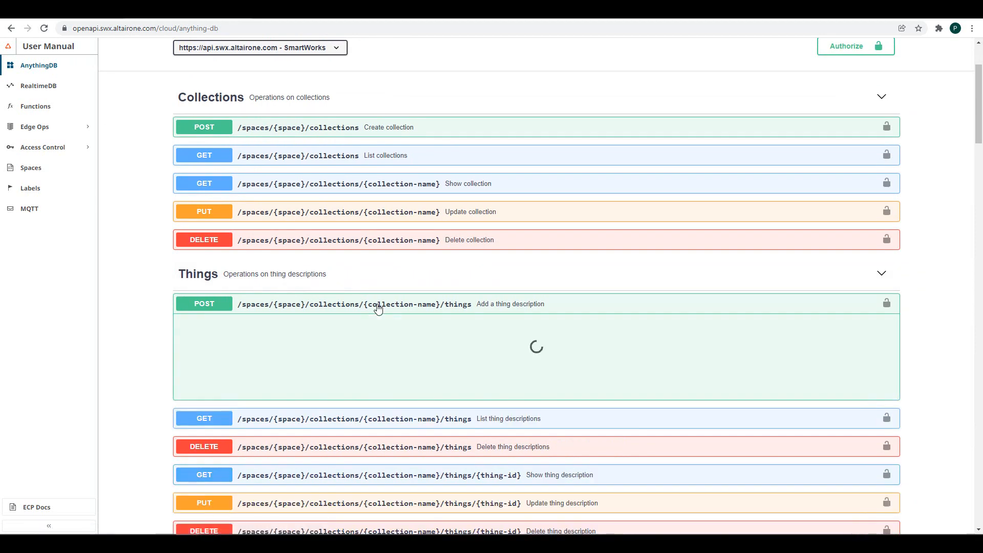
pyautogui.scroll(-2, 378, 307)
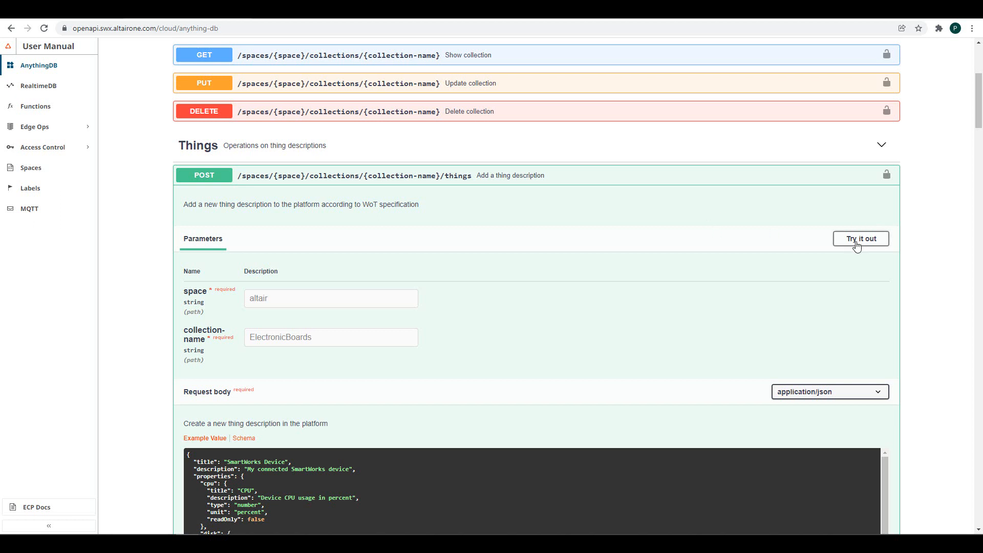
pyautogui.click(856, 241)
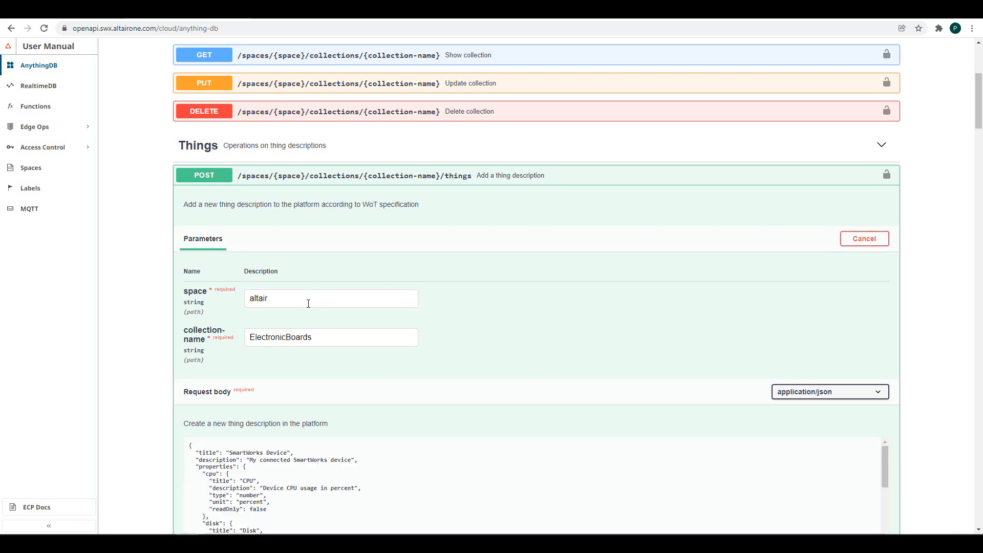
# - Set space to etrucks and collection-name to test, then execute the request
pyautogui.doubleClick(308, 304)
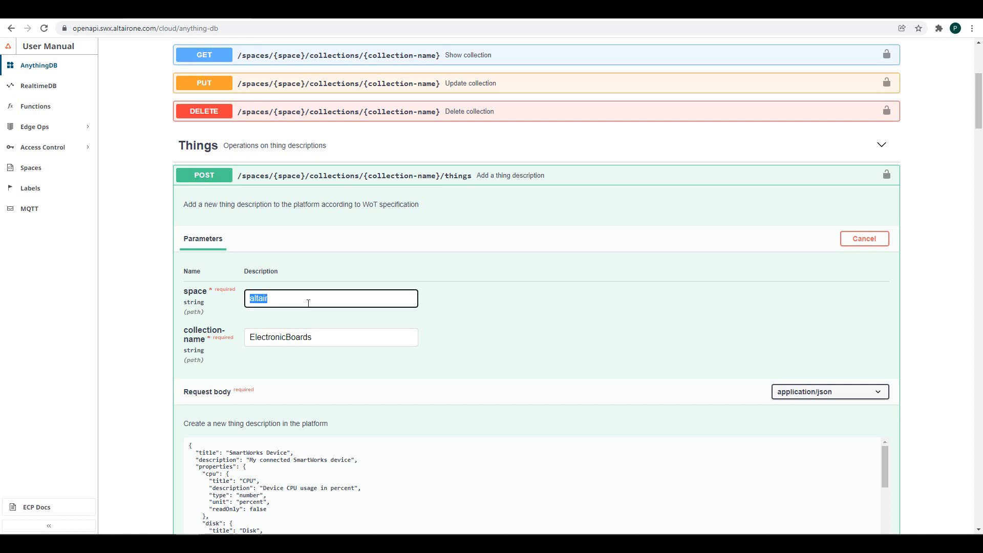
pyautogui.write('etrucks')
pyautogui.doubleClick(278, 340)
pyautogui.write('test')
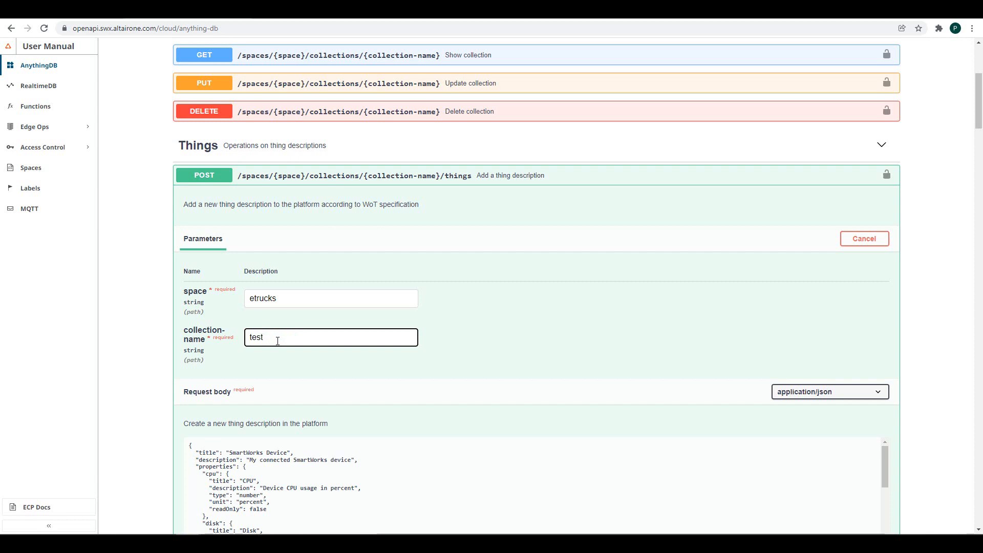
pyautogui.scroll(-5, 277, 341)
pyautogui.click(525, 383)
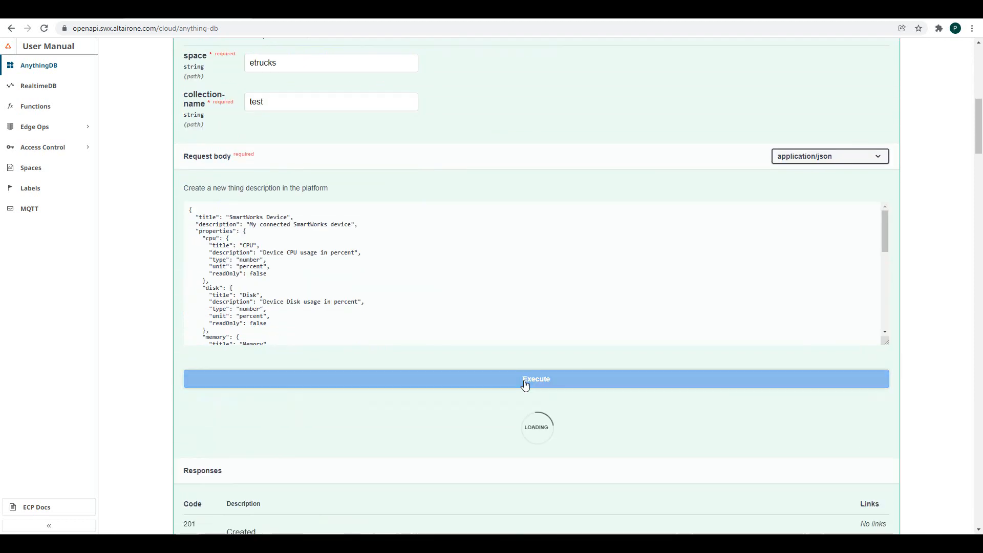
# - Copy the collections/test/things path from the 401 response's request URL
pyautogui.scroll(-8, 526, 385)
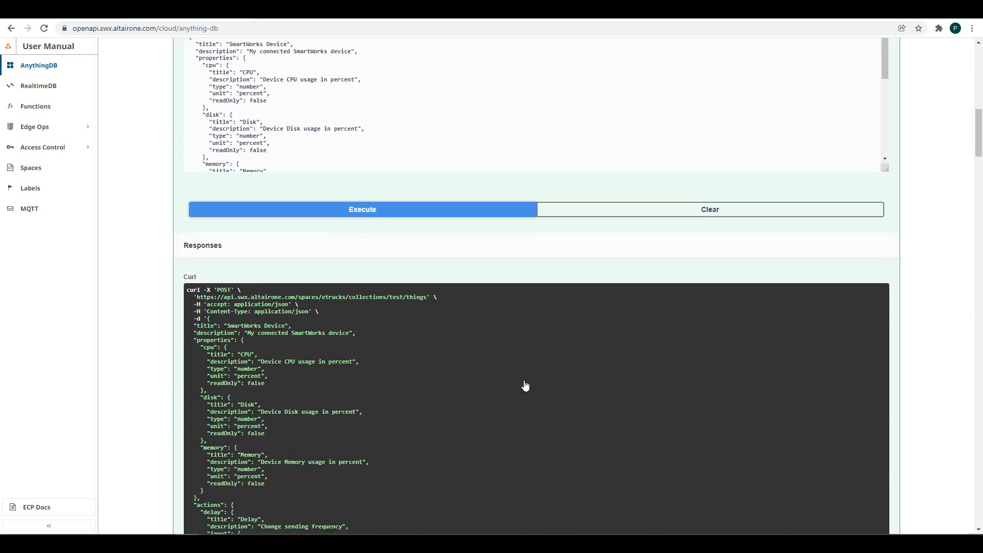
pyautogui.scroll(-5, 525, 385)
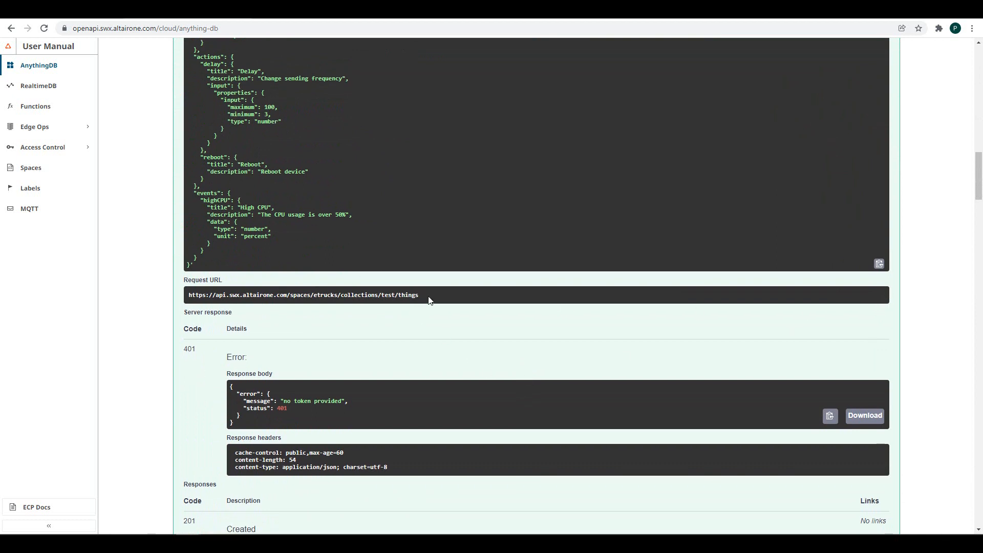
pyautogui.moveTo(429, 299); pyautogui.dragTo(342, 295)
pyautogui.hotkey('ctrl', 'c')
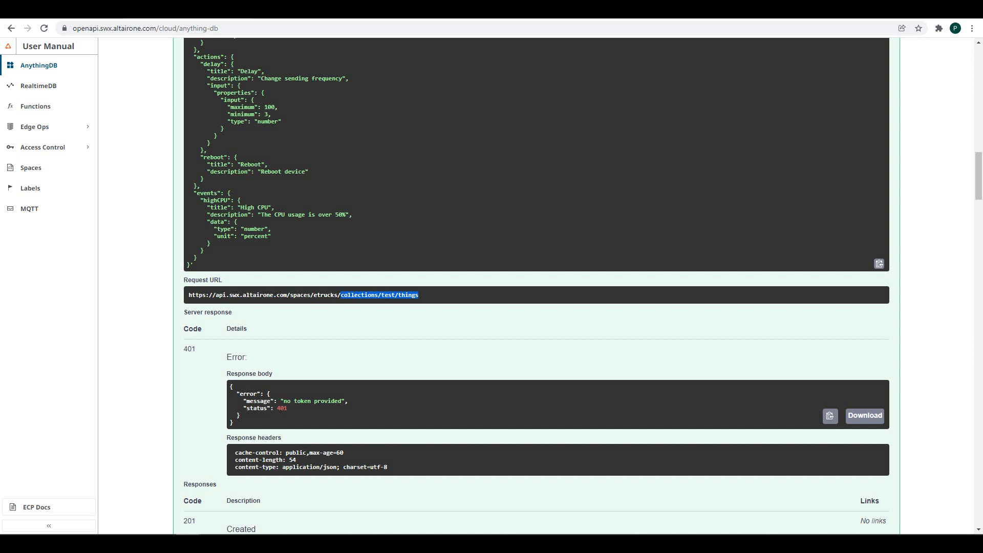
pyautogui.hotkey('ctrl', 'Tab')
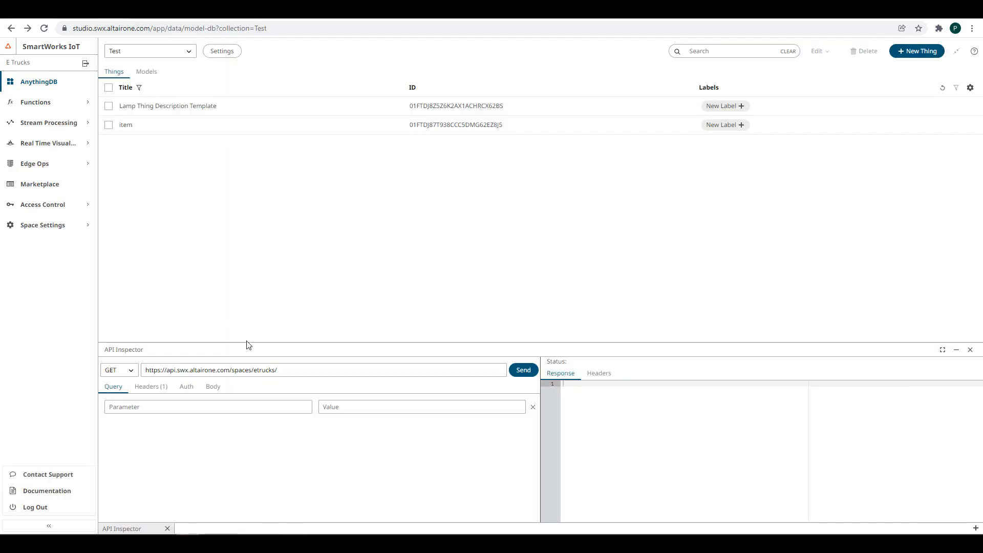
# - Set the API Inspector request address to collections/Test/things
pyautogui.click(308, 369)
pyautogui.hotkey('ctrl', 'v')
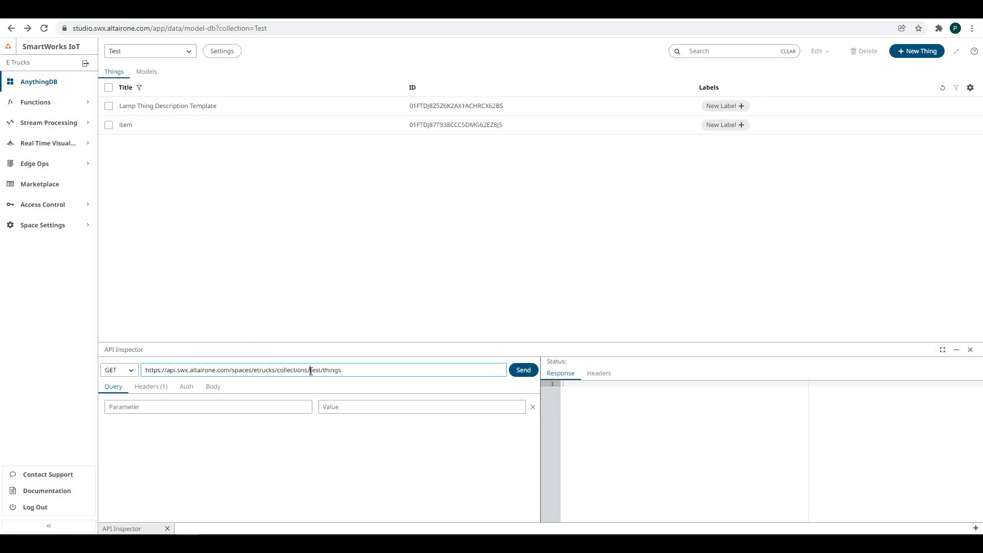
pyautogui.click(311, 371)
pyautogui.press('Delete')
pyautogui.write('T')
# - Copy the reference's example thing description JSON into the request Body
pyautogui.click(200, 12)
pyautogui.scroll(1, 481, 274)
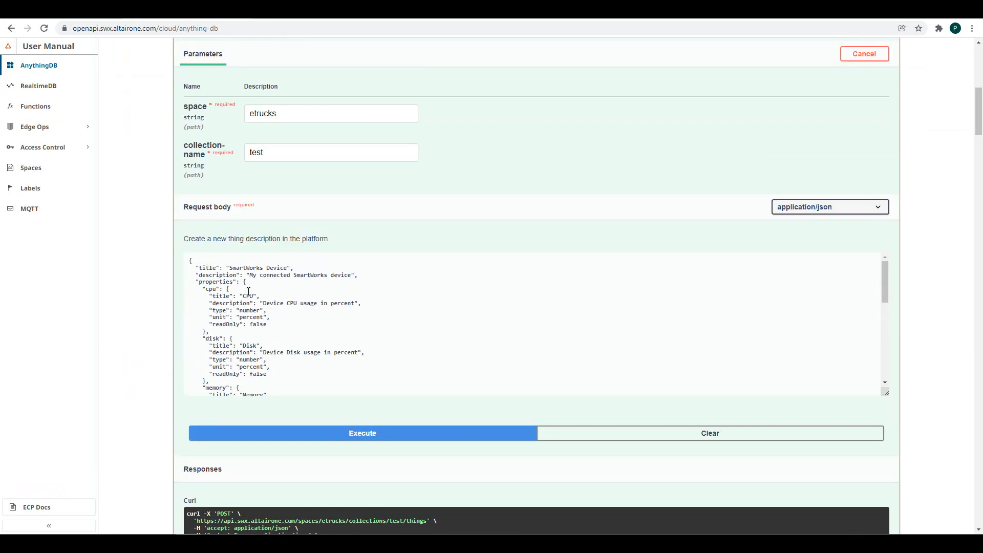
pyautogui.click(189, 258)
pyautogui.moveTo(188, 259); pyautogui.dragTo(240, 440)
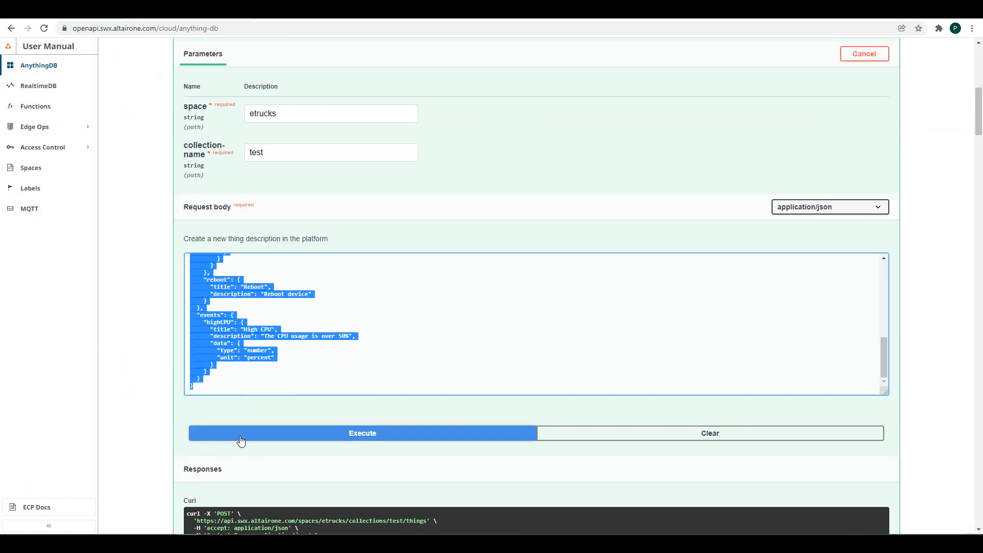
pyautogui.click(65, 18)
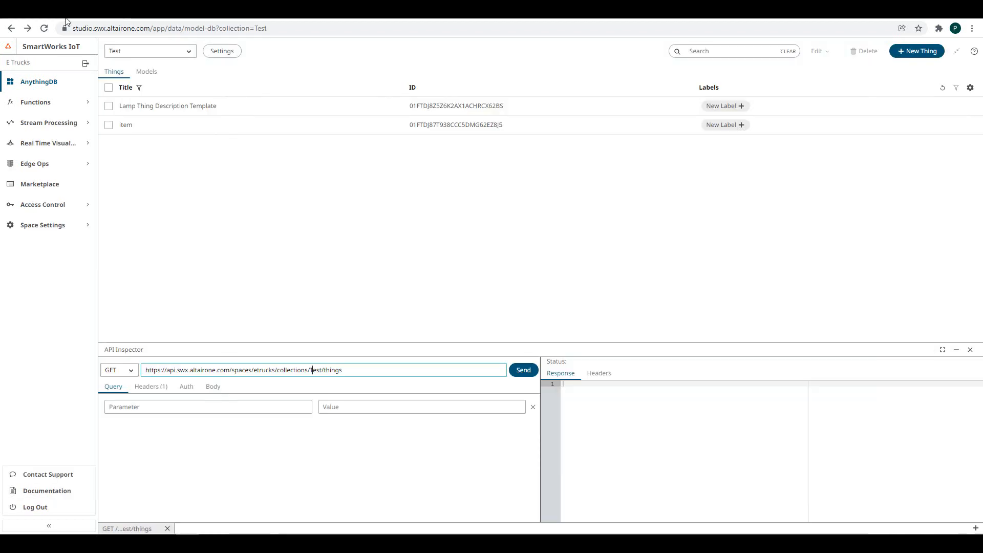
pyautogui.click(213, 388)
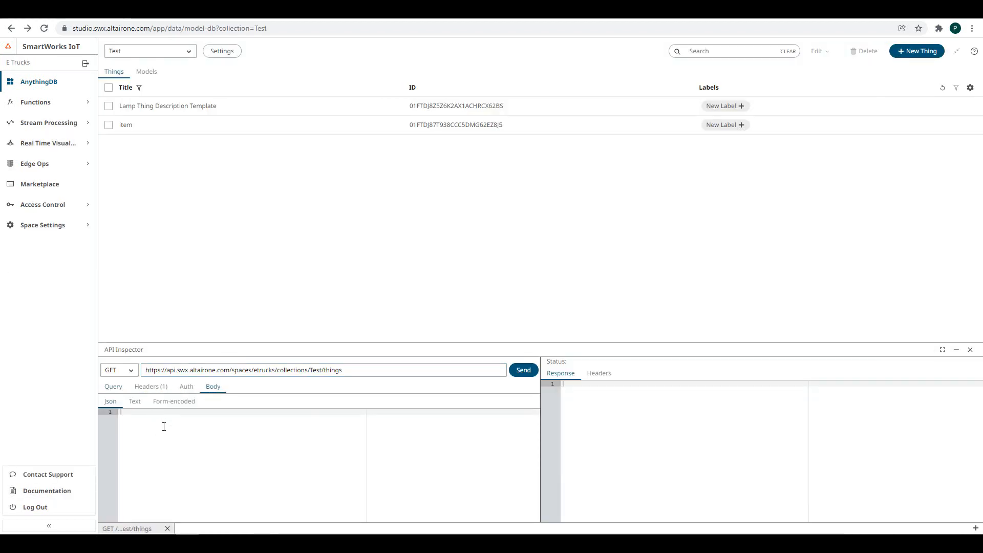
pyautogui.click(164, 427)
pyautogui.hotkey('ctrl', 'v')
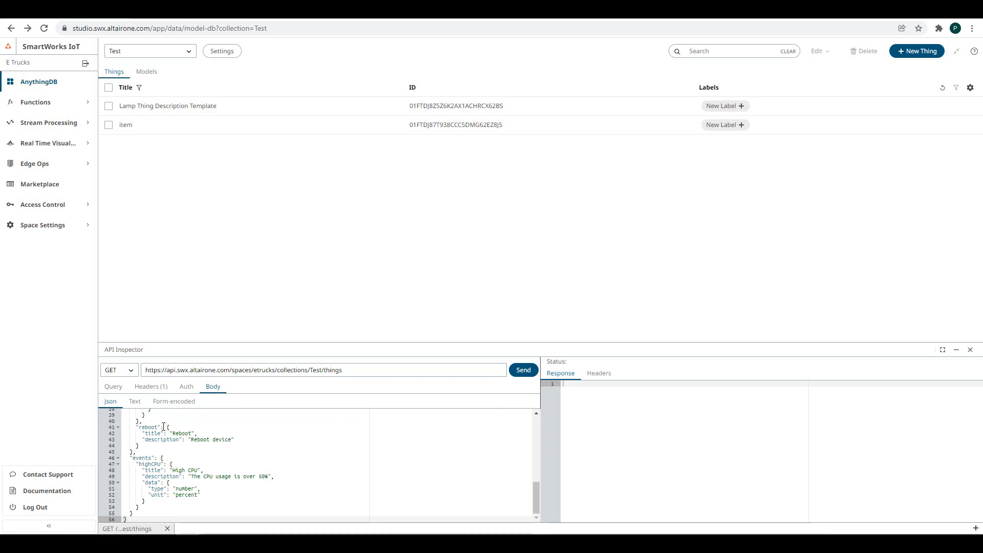
# - Send the request as POST, getting a 201 response, and refresh the things list
pyautogui.click(199, 10)
pyautogui.scroll(2, 222, 174)
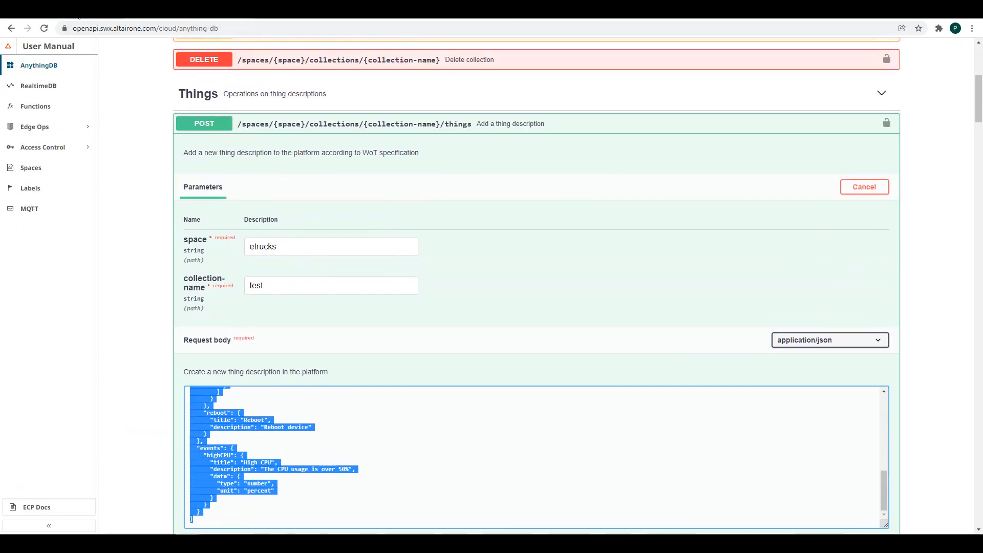
pyautogui.click(108, 10)
pyautogui.click(123, 376)
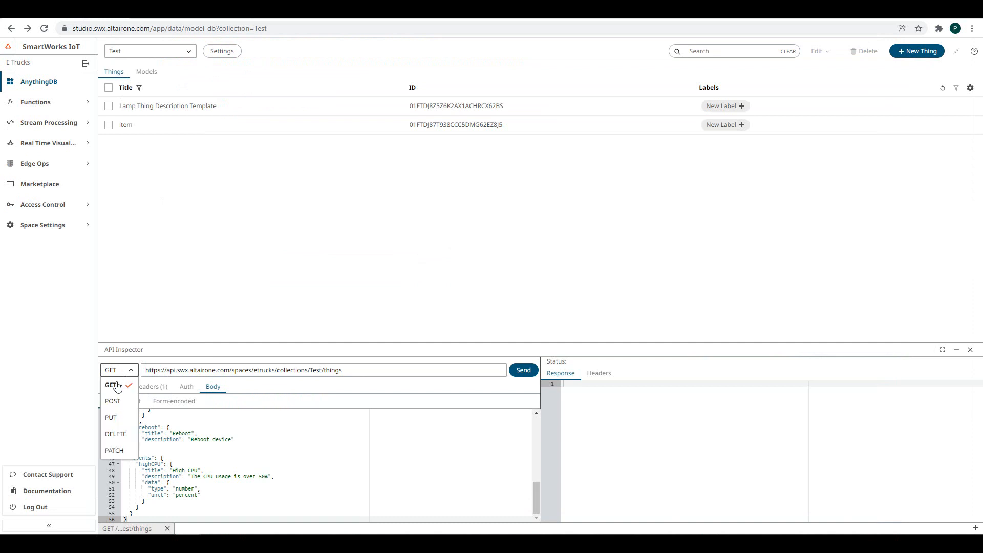
pyautogui.click(117, 400)
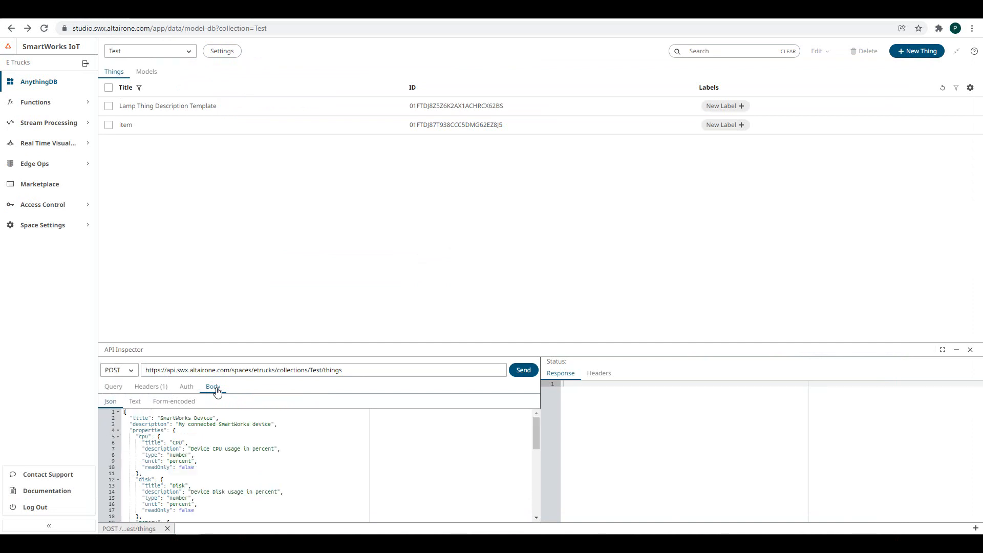
pyautogui.click(156, 387)
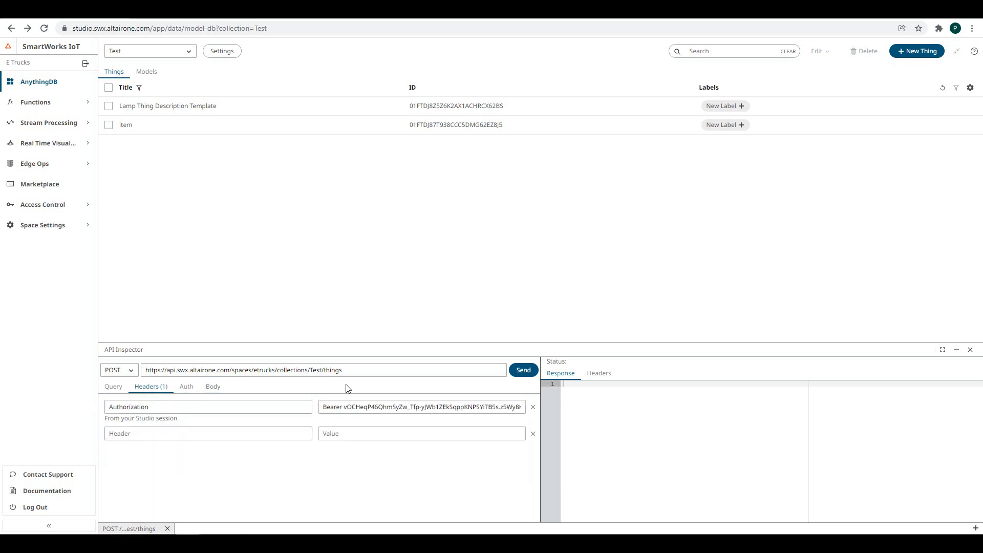
pyautogui.click(531, 371)
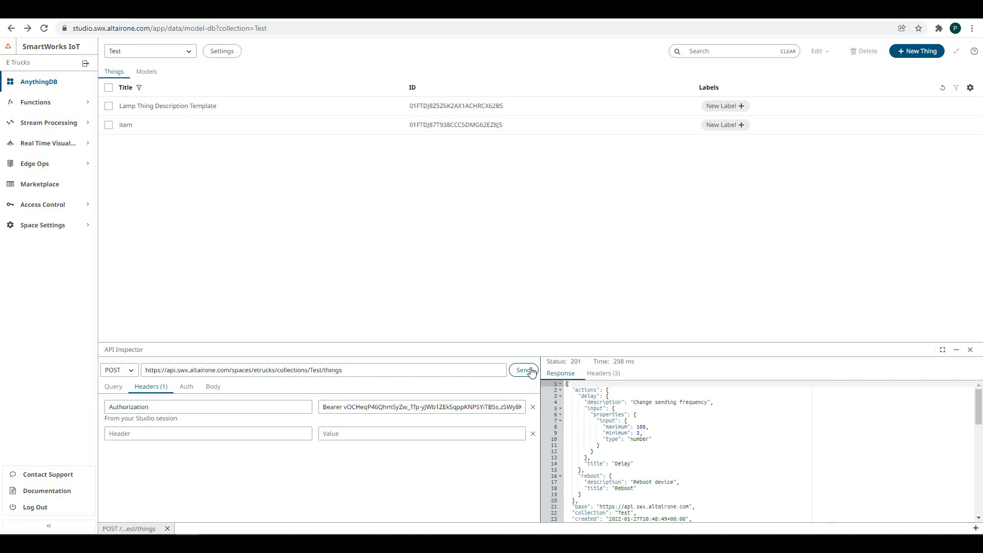
pyautogui.click(942, 88)
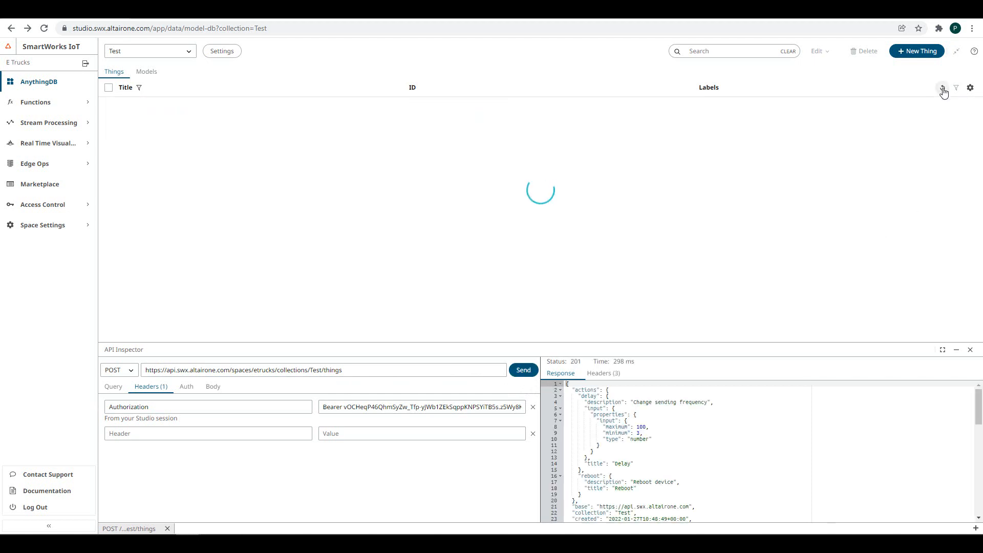
# - Review the SmartWorks Device Thing's details, then close them and the API Inspector
pyautogui.click(460, 106)
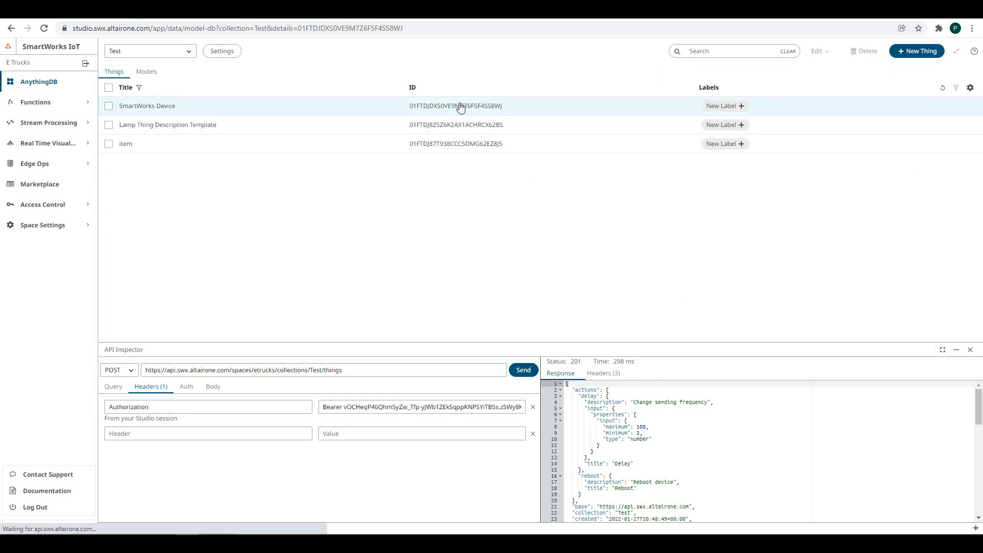
pyautogui.scroll(-10, 778, 195)
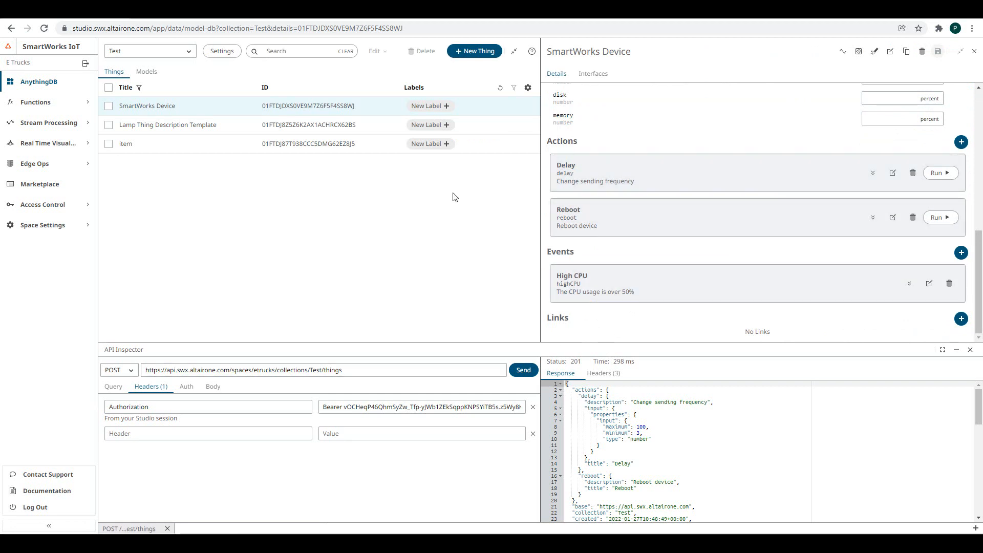
pyautogui.click(973, 52)
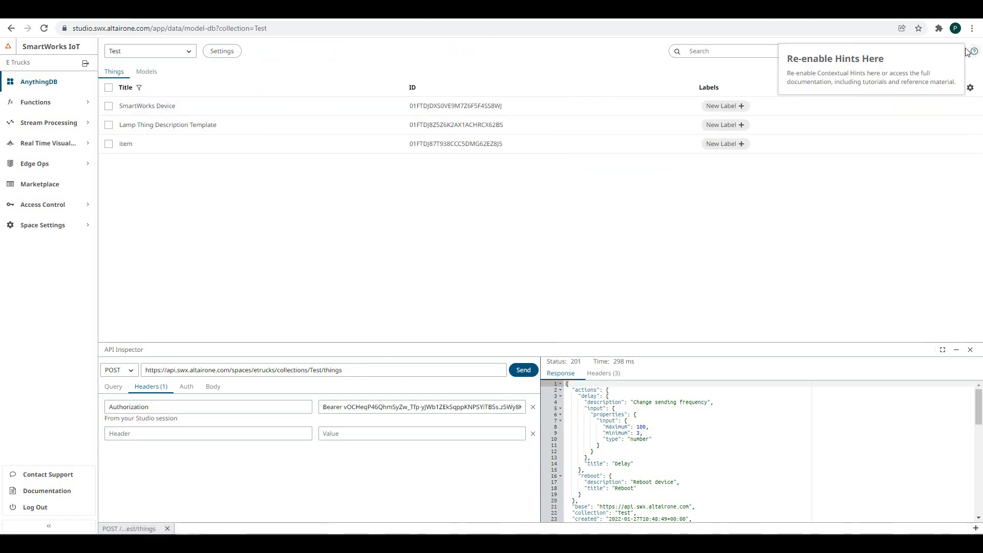
pyautogui.click(970, 350)
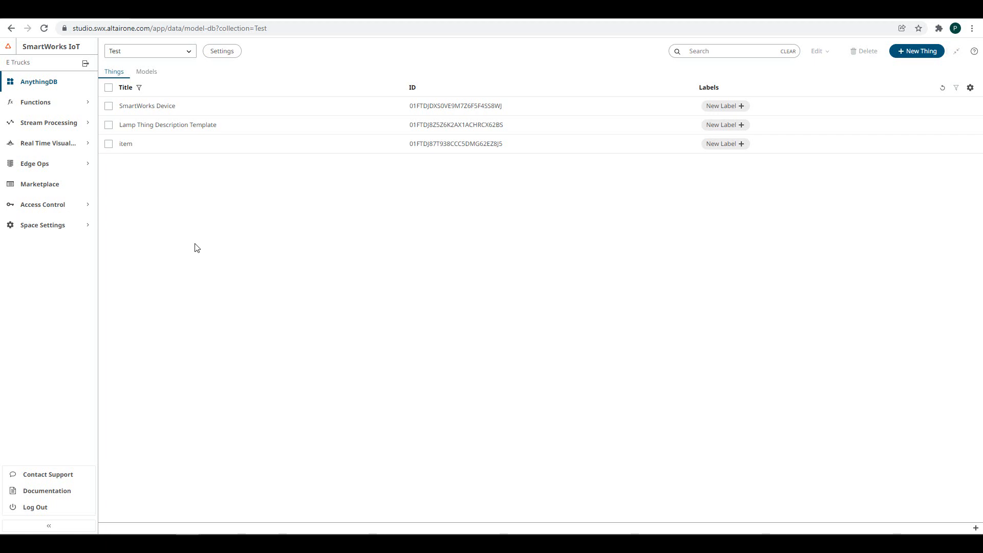
# - Delete all three Things in the Test collection
pyautogui.click(109, 88)
pyautogui.click(857, 53)
pyautogui.click(516, 319)
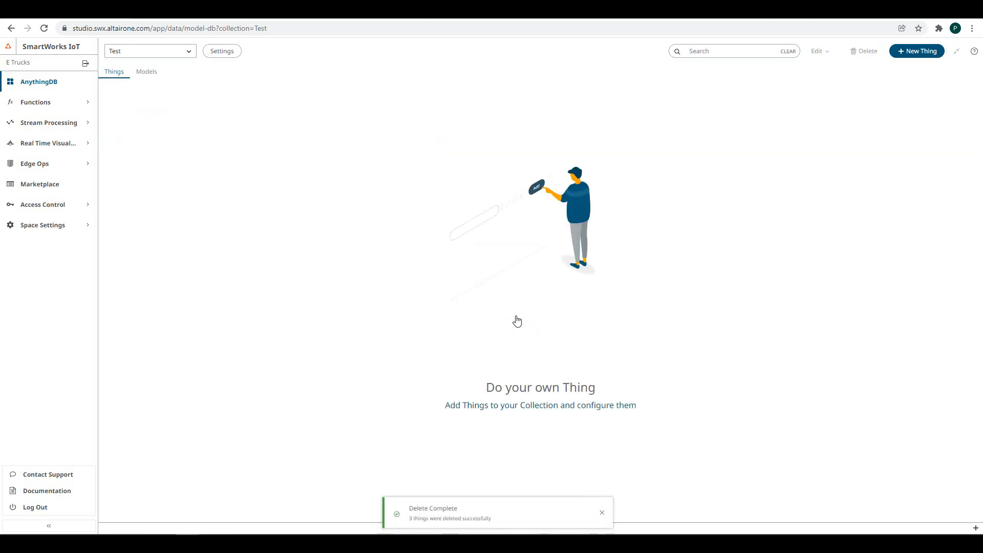
# - Permanently delete the Test collection from its Settings
pyautogui.click(226, 52)
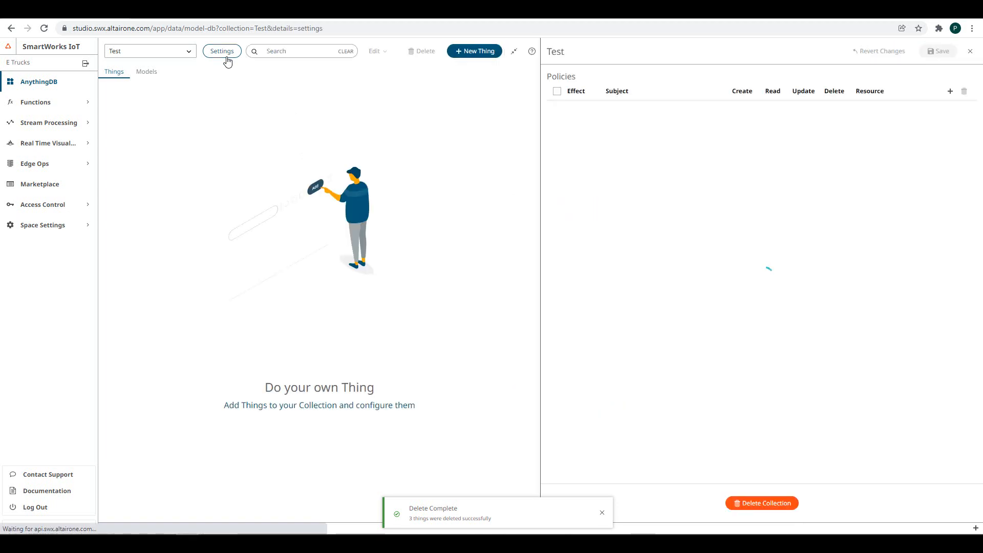
pyautogui.click(758, 505)
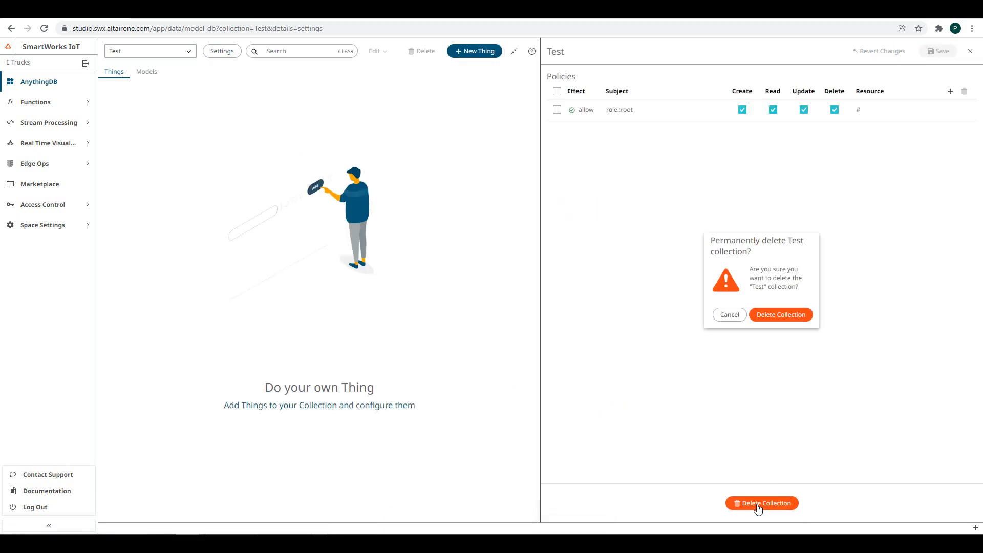
pyautogui.click(769, 314)
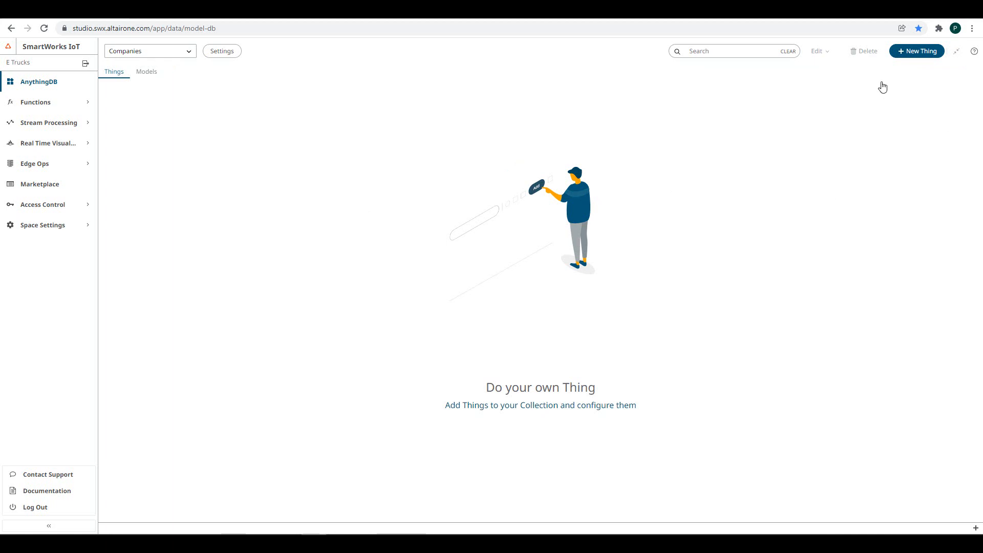
# - Create a Thing titled Company and start adding a property to it
pyautogui.click(908, 55)
pyautogui.click(445, 239)
pyautogui.write('Company')
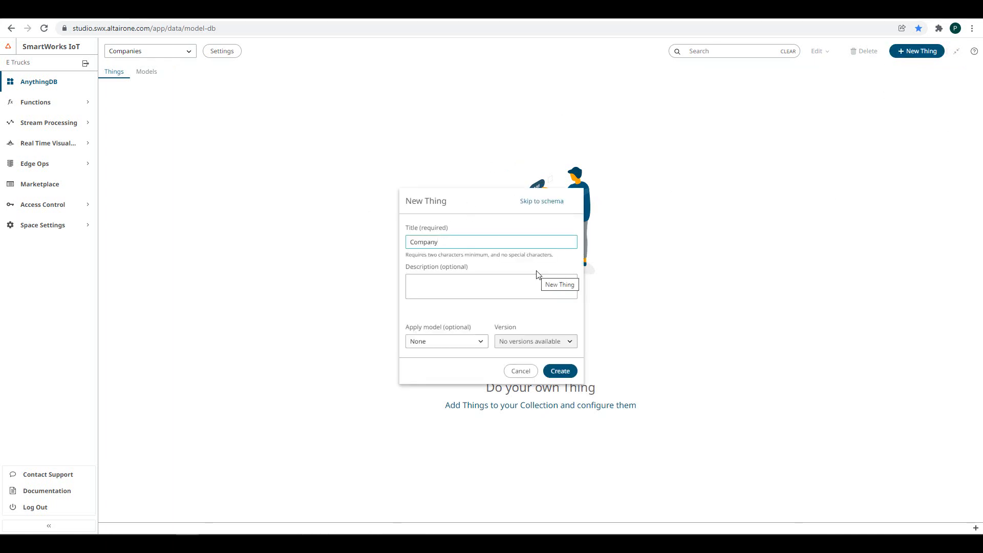
pyautogui.click(561, 370)
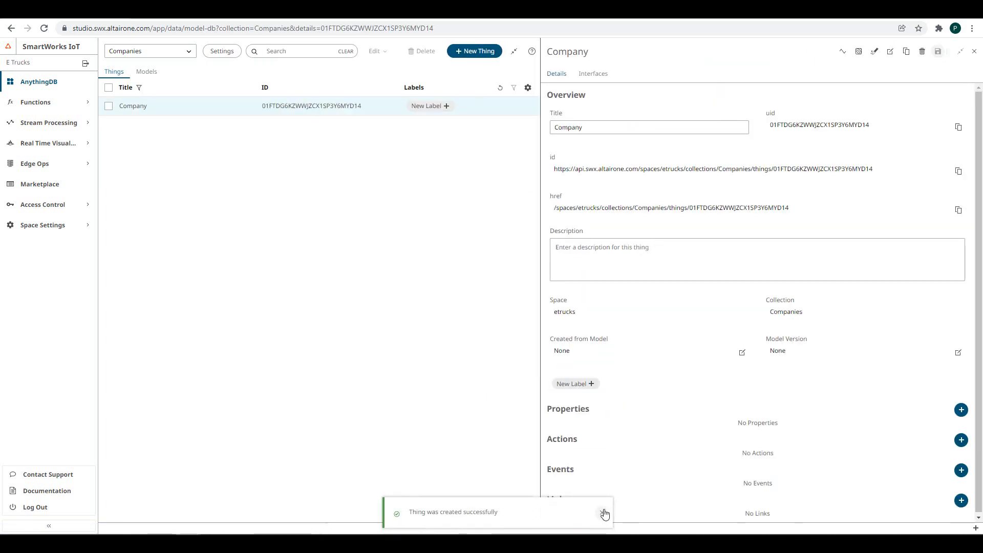
pyautogui.click(603, 512)
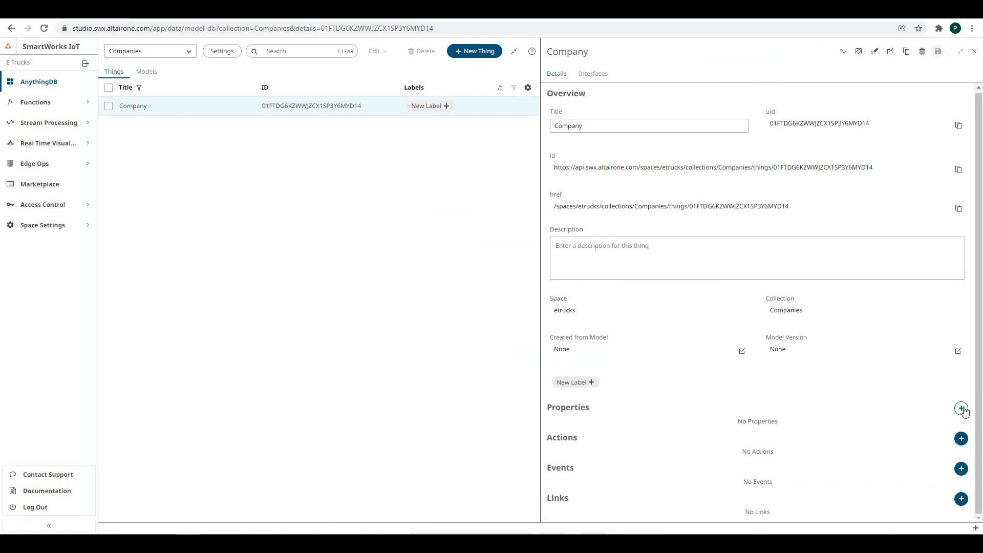
pyautogui.click(961, 408)
pyautogui.click(714, 233)
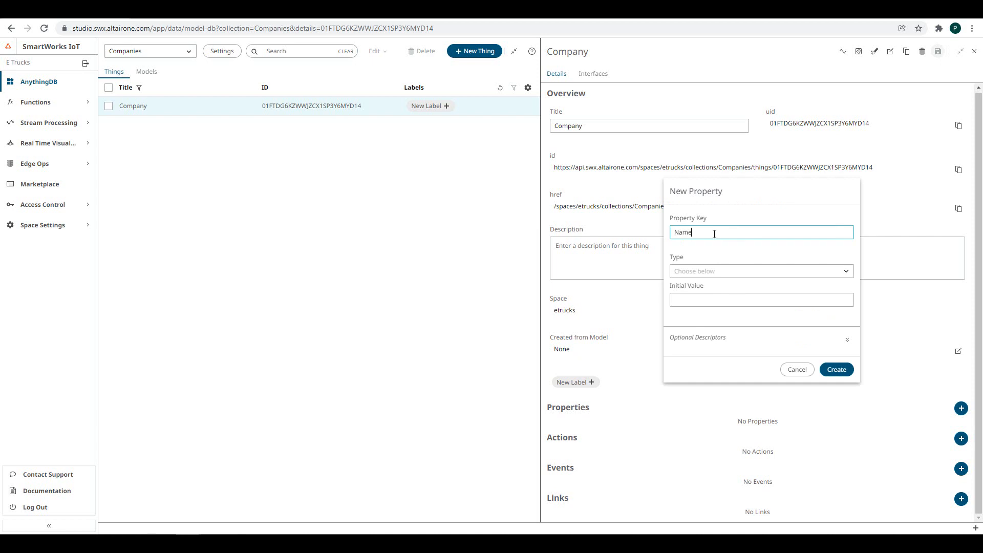
# - Create the Name property with type string
pyautogui.click(737, 272)
pyautogui.scroll(-1, 695, 351)
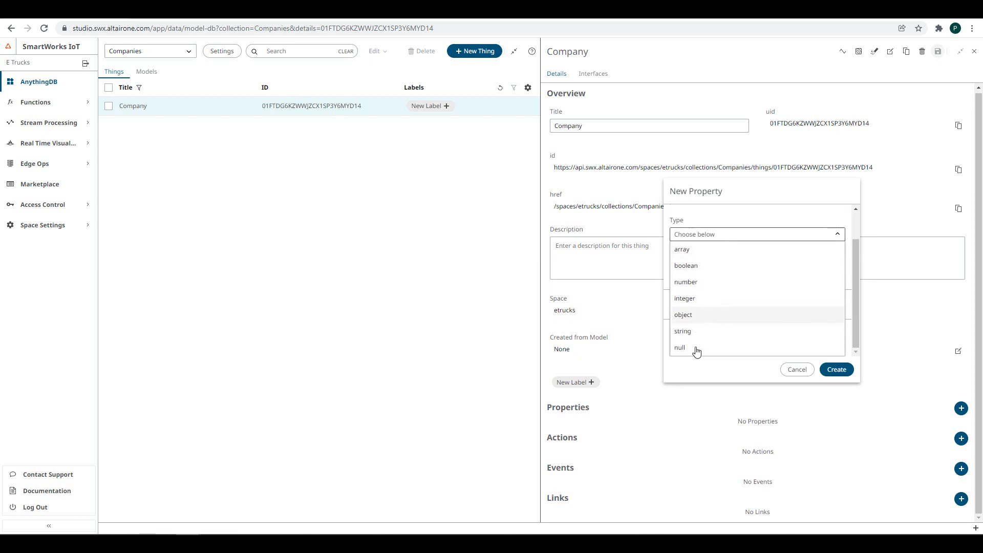
pyautogui.click(688, 334)
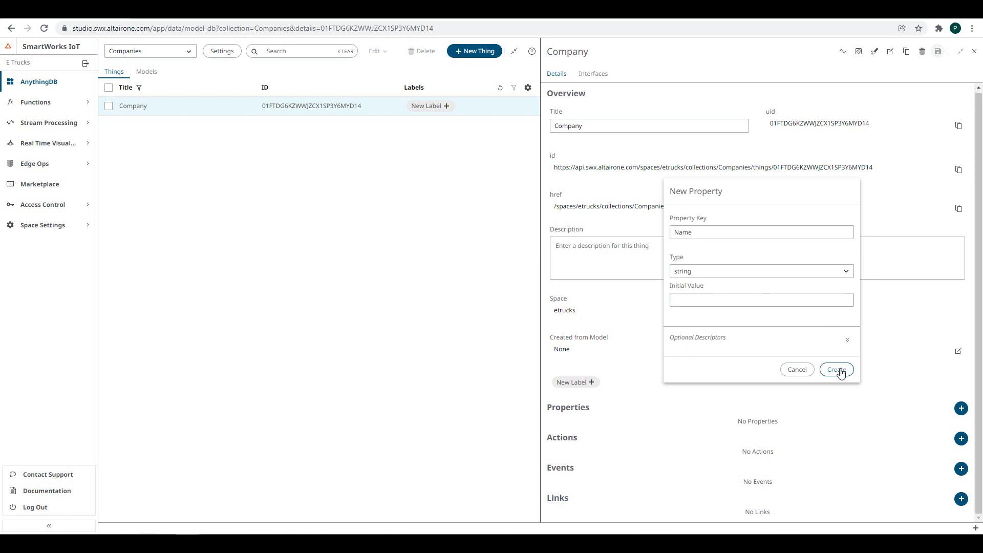
pyautogui.click(837, 370)
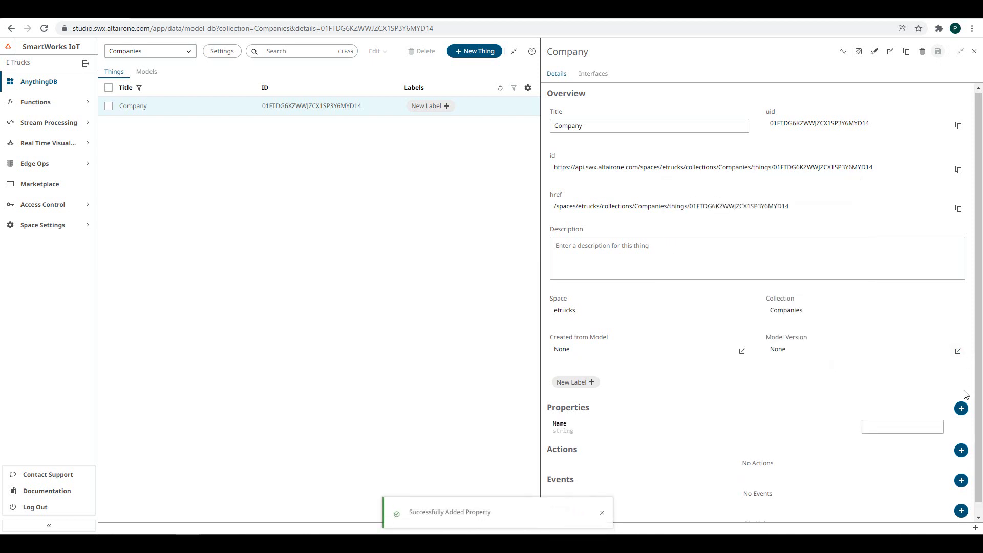
# - Add a num_trucks property of type number
pyautogui.click(961, 408)
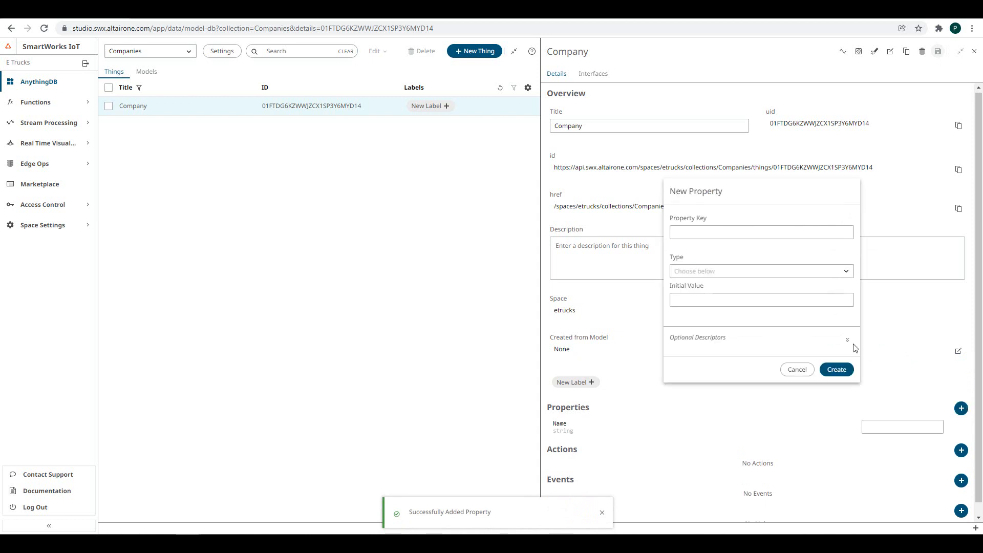
pyautogui.click(730, 232)
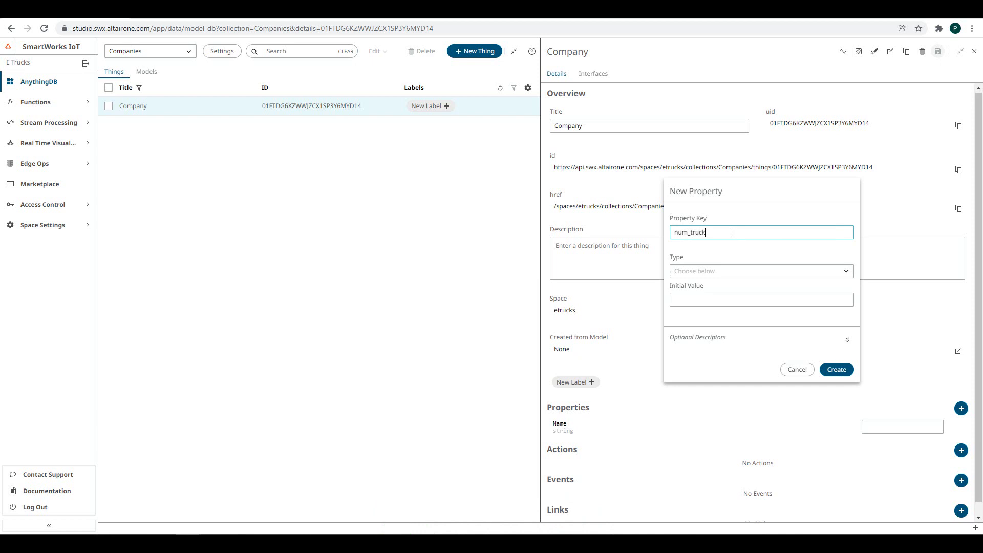
pyautogui.click(697, 276)
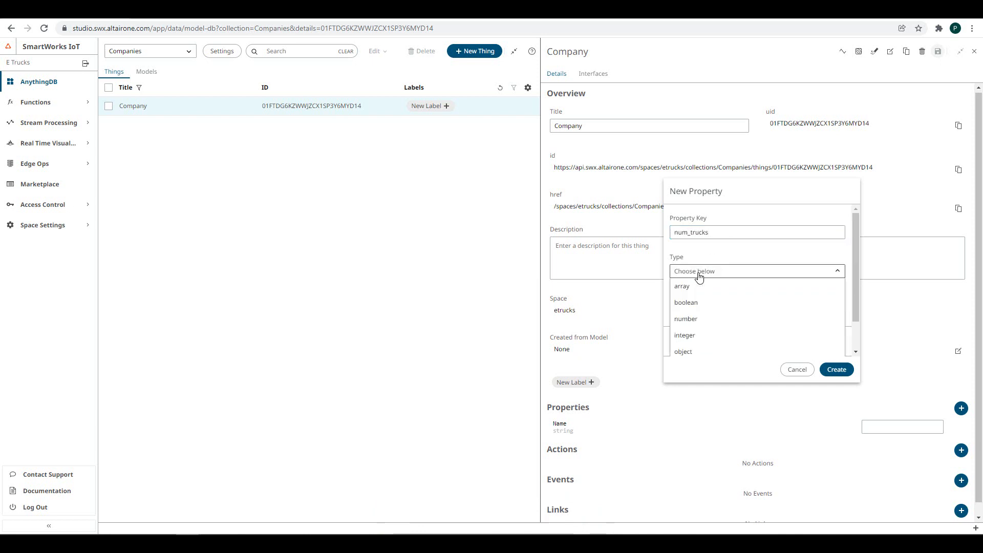
pyautogui.click(698, 322)
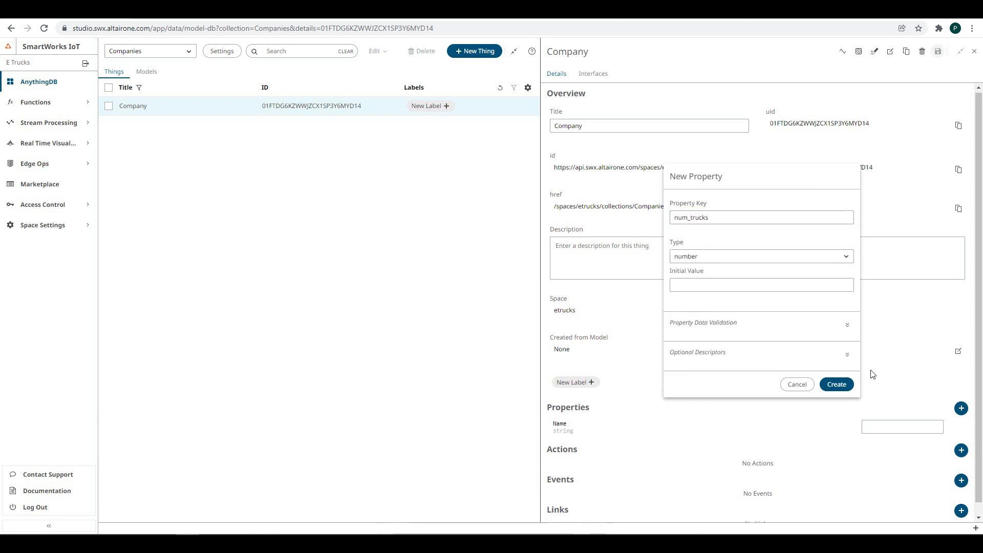
pyautogui.click(837, 385)
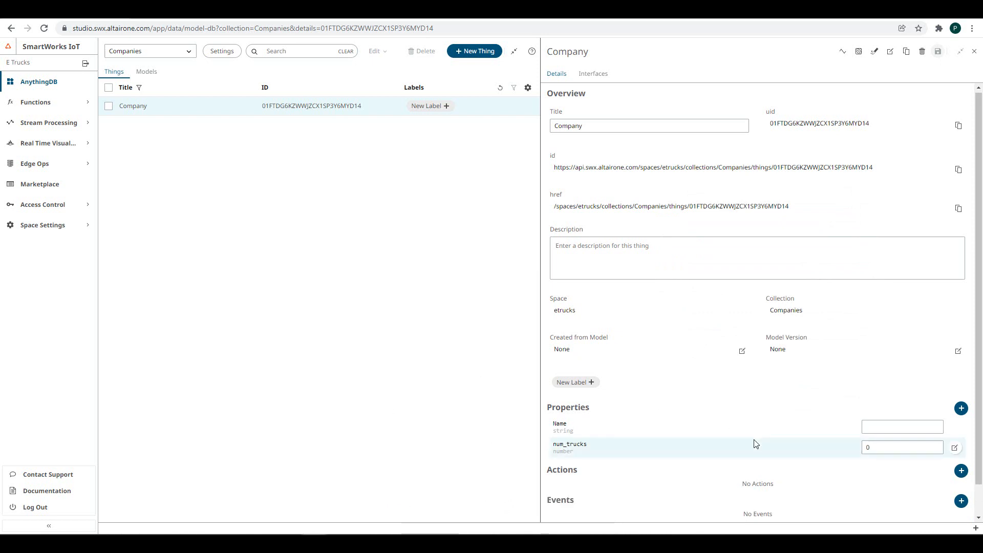
# - Add a num_drivers property of type integer
pyautogui.scroll(-1, 757, 443)
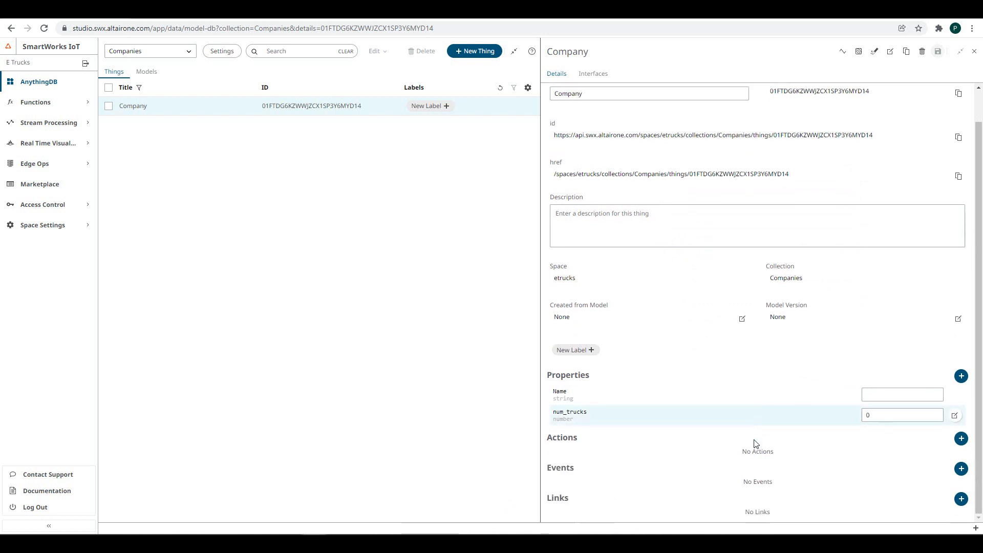
pyautogui.click(961, 376)
pyautogui.click(724, 231)
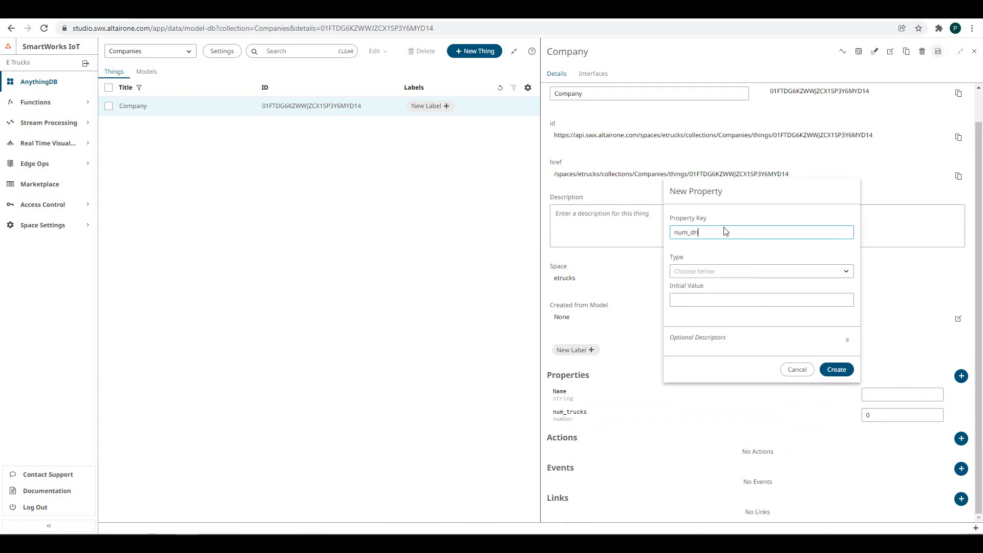
pyautogui.click(699, 272)
pyautogui.click(684, 337)
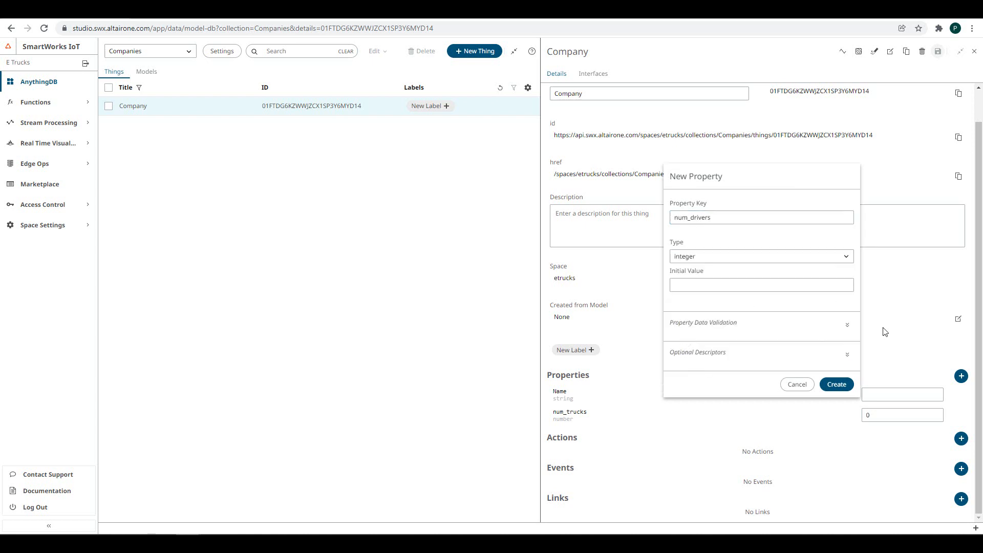
pyautogui.click(835, 388)
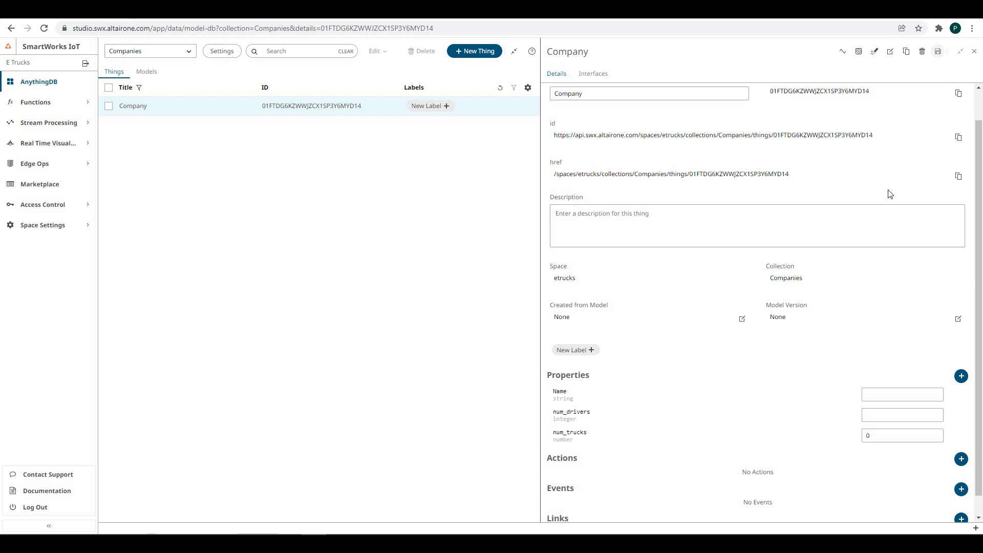
# - Save the Company Thing as a new model named Company
pyautogui.click(875, 53)
pyautogui.click(754, 298)
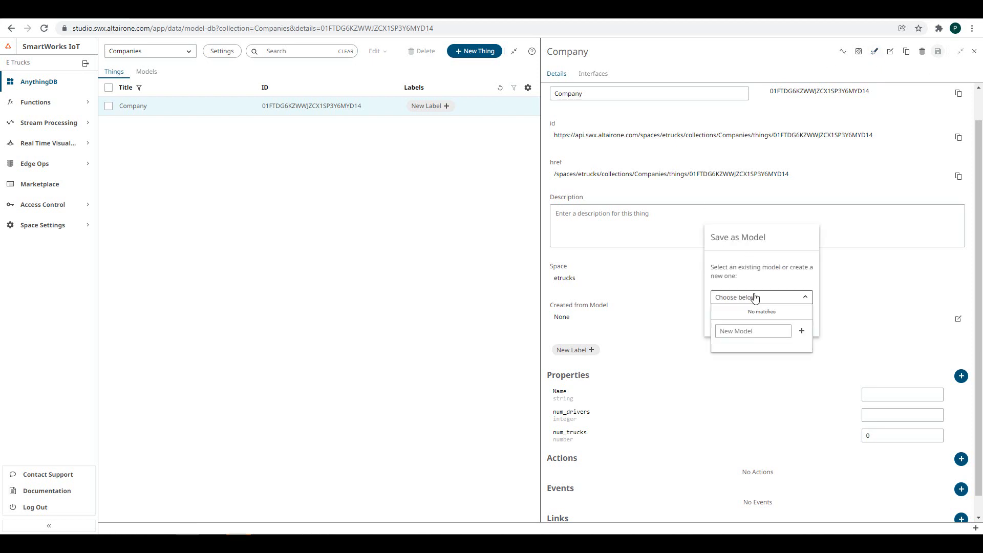
pyautogui.click(742, 331)
pyautogui.write('Company')
pyautogui.click(802, 333)
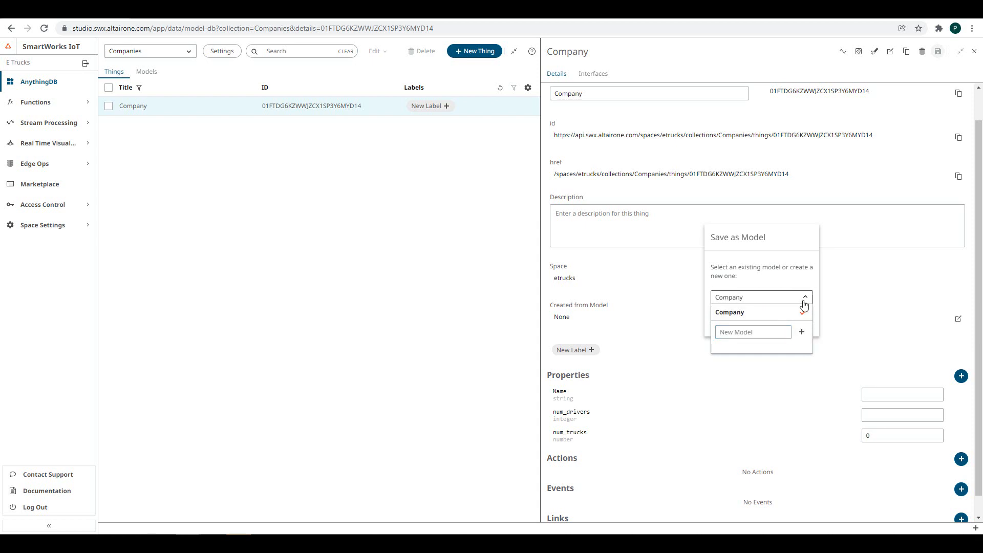
pyautogui.click(803, 305)
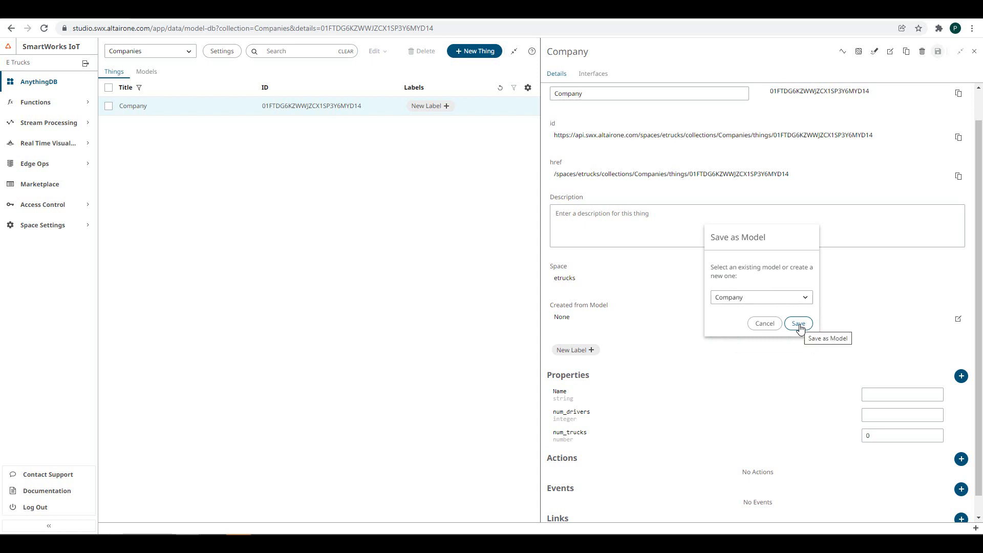
pyautogui.click(799, 324)
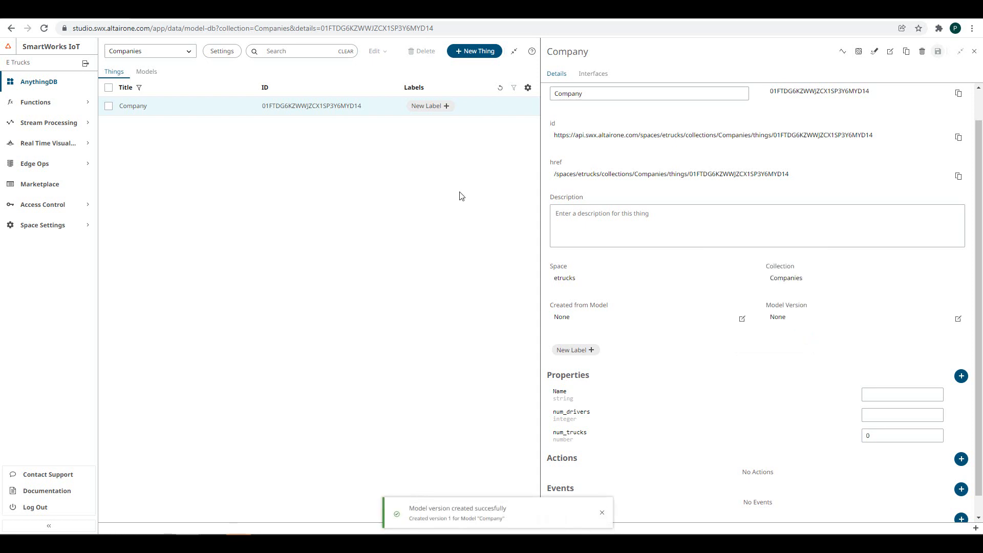
# - Create a second Thing from Company model version 1 and show the collection's Models
pyautogui.click(974, 52)
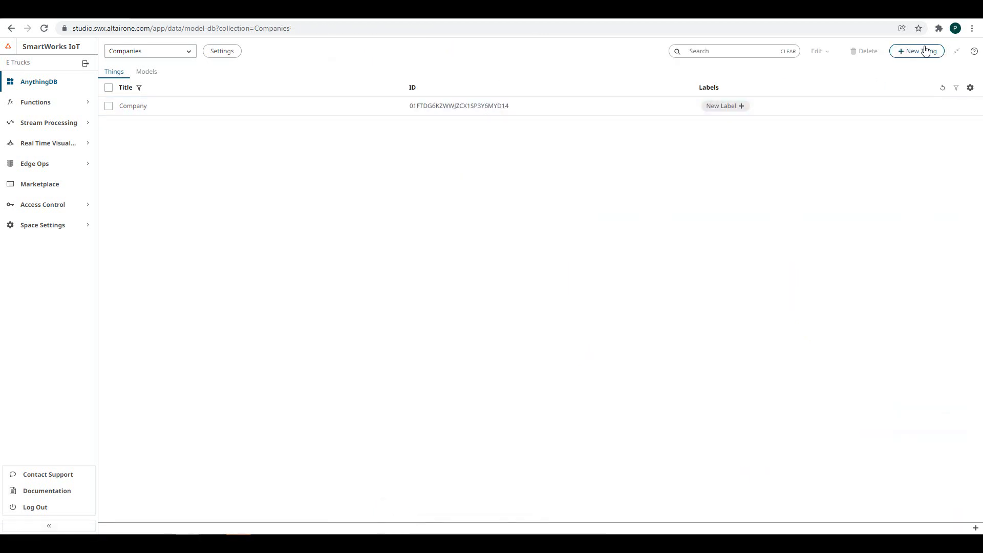
pyautogui.click(924, 51)
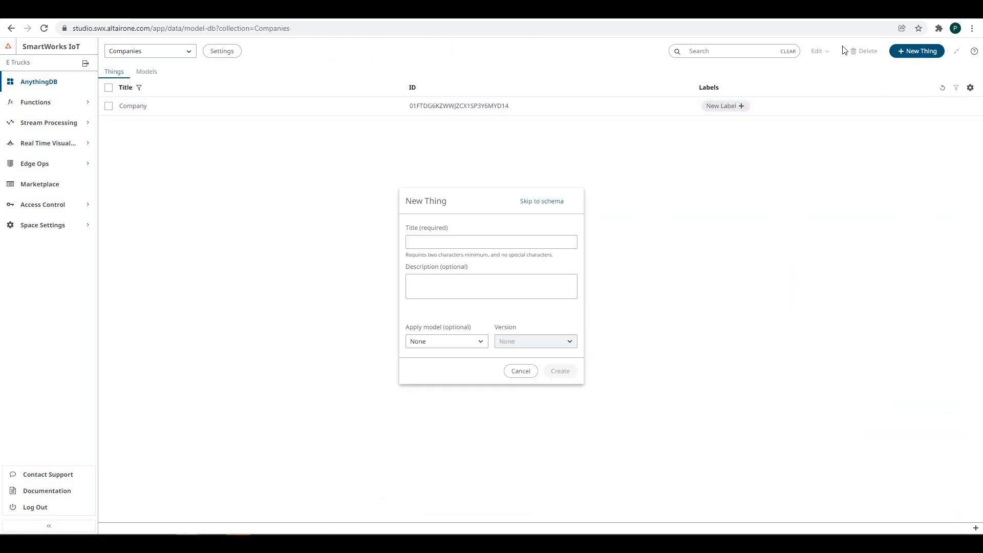
pyautogui.click(479, 342)
pyautogui.click(435, 372)
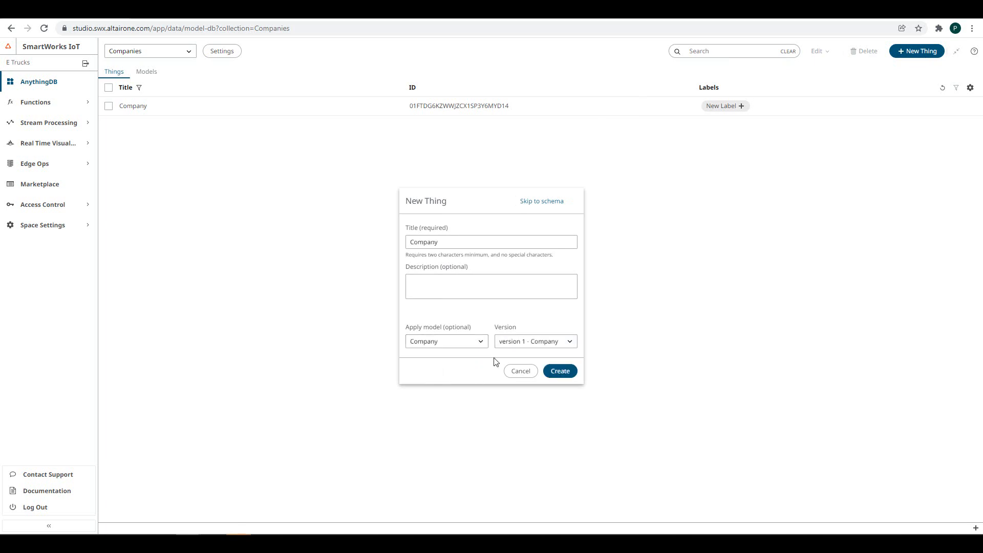
pyautogui.click(559, 374)
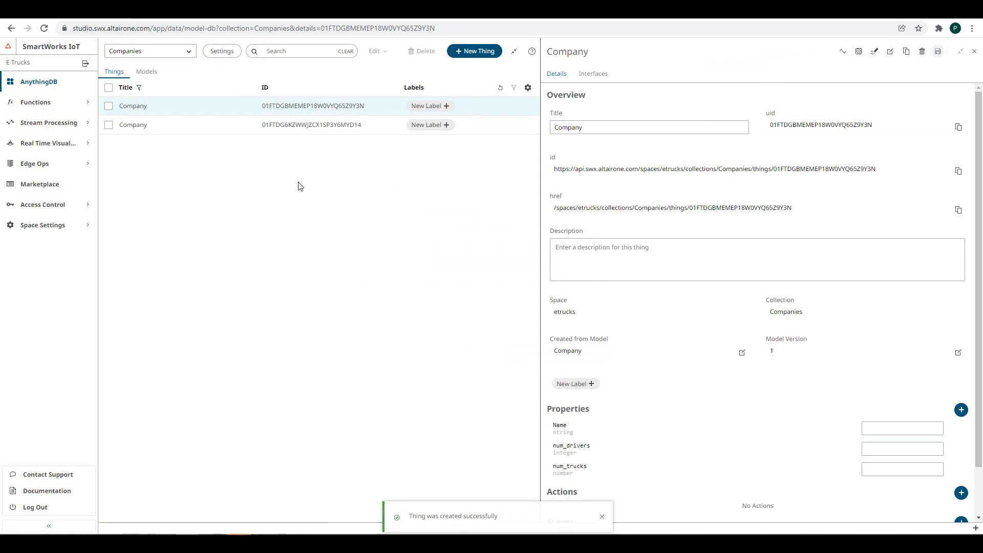
pyautogui.click(147, 72)
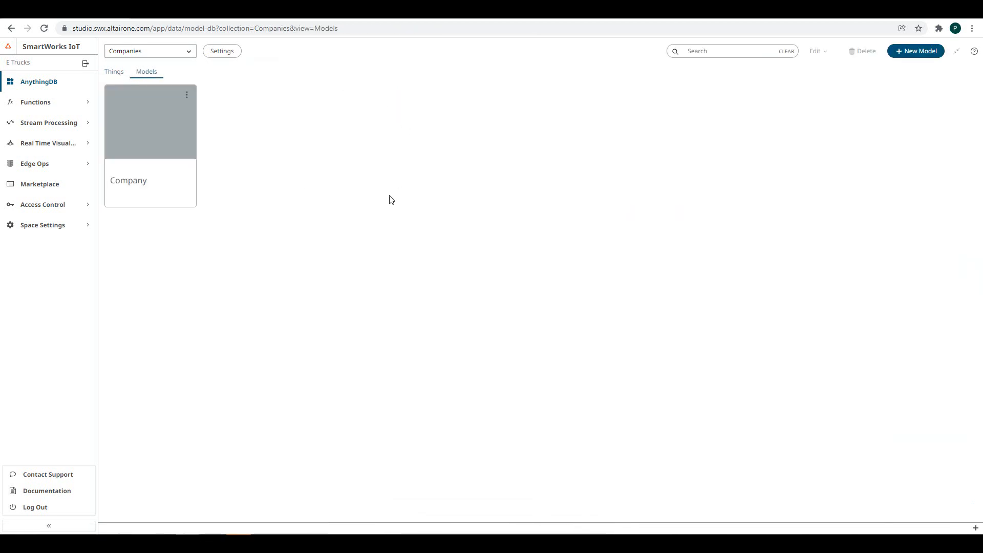
# - Open the Company model's details and review its JSON schema
pyautogui.click(144, 144)
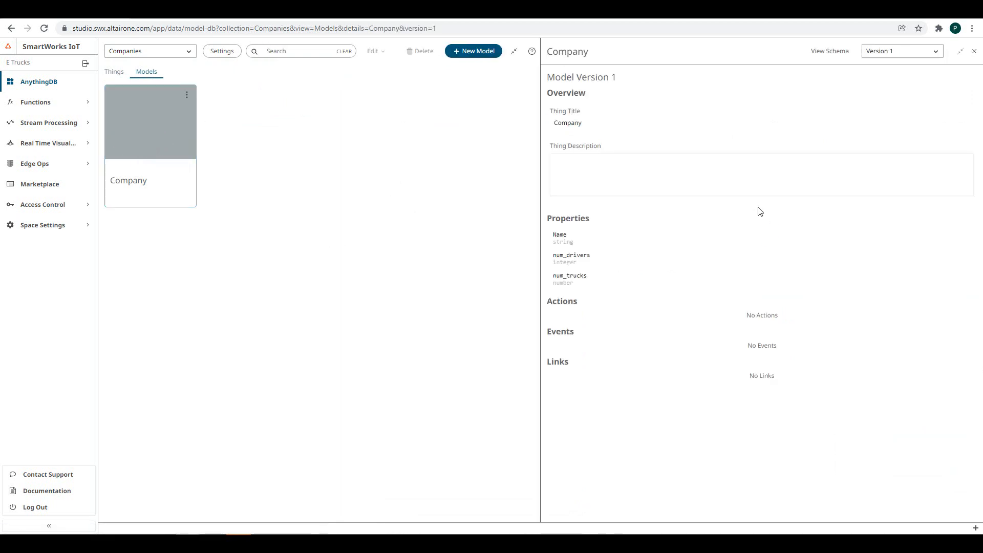
pyautogui.click(844, 54)
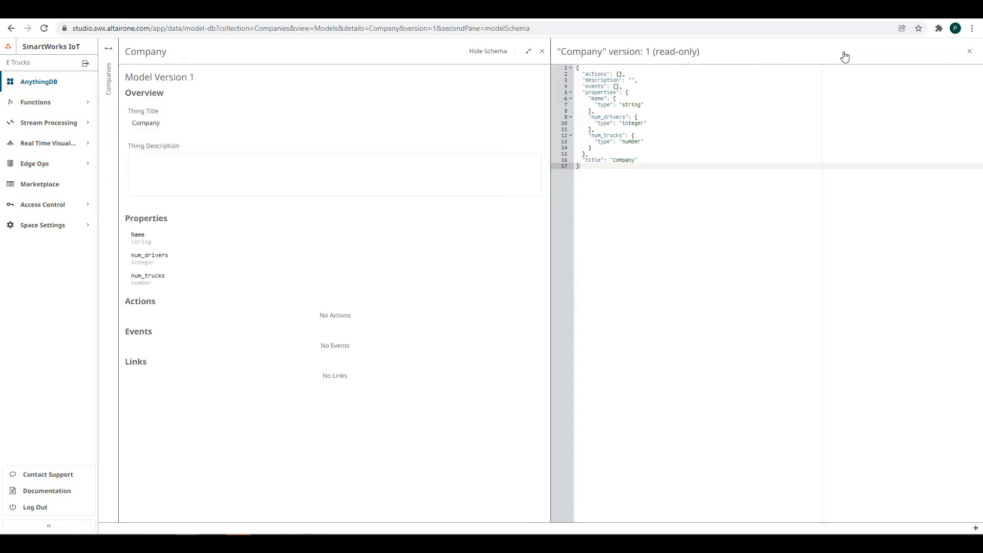
pyautogui.click(969, 51)
# - Start a new Company model version, add a Maintenance_needed event, and save it as version 2
pyautogui.click(928, 56)
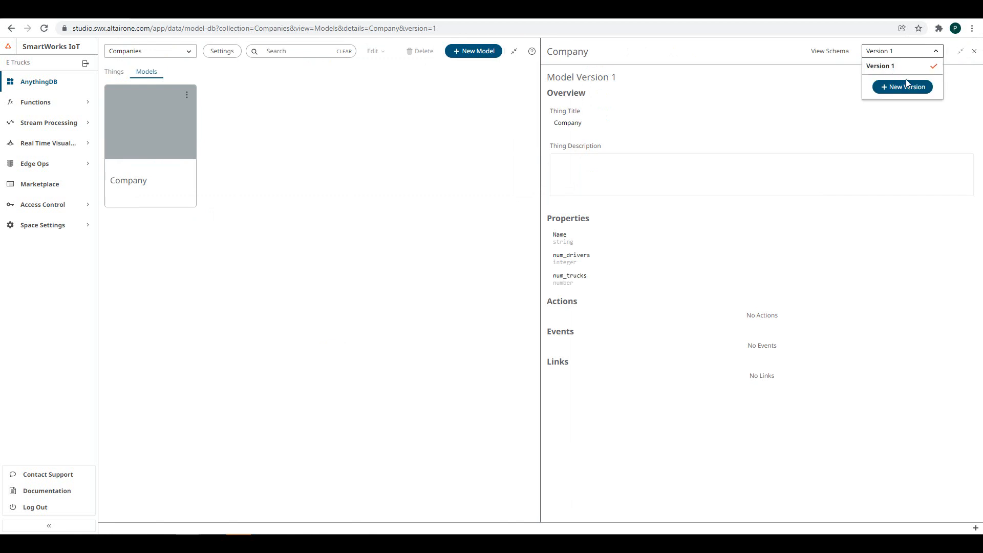
pyautogui.click(909, 89)
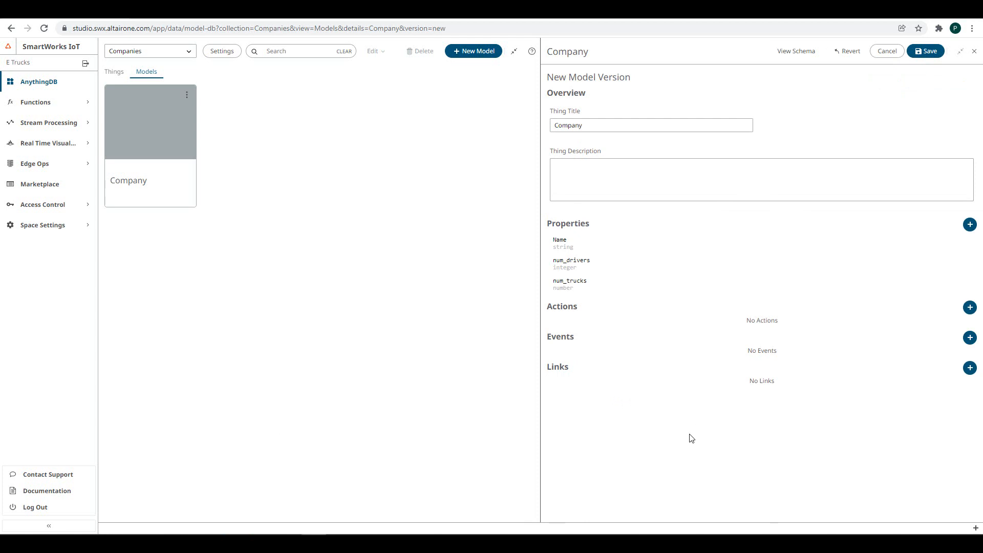
pyautogui.click(970, 339)
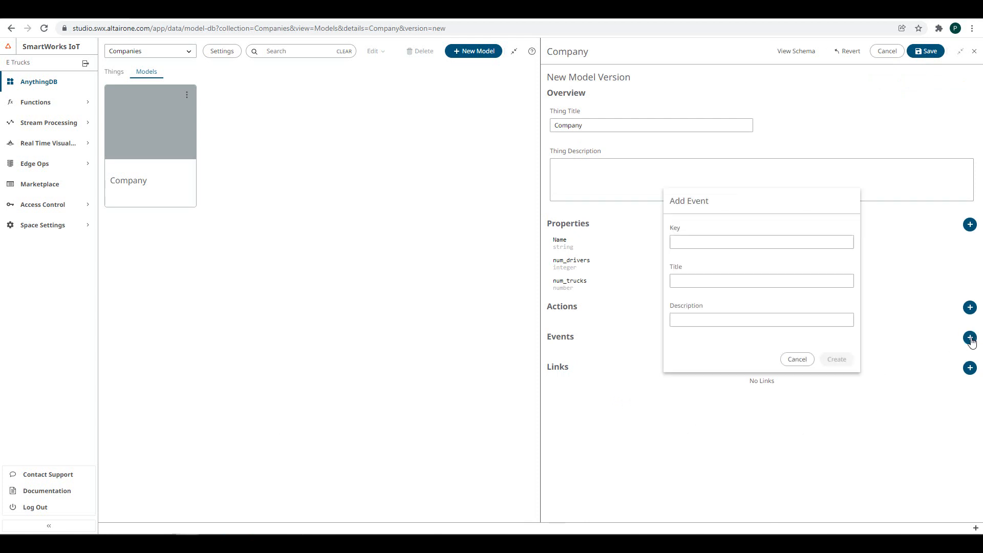
pyautogui.click(727, 243)
pyautogui.write('maintenance_needed')
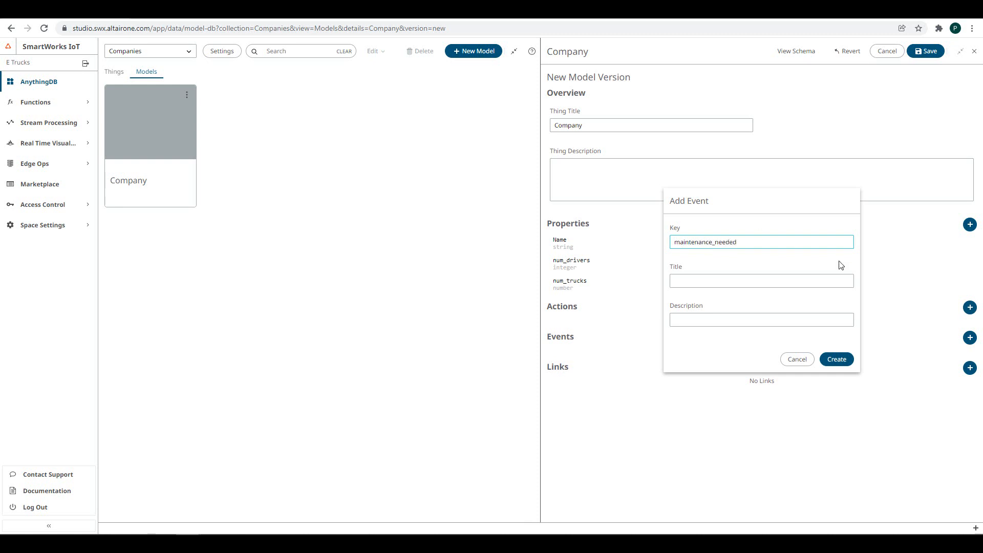
pyautogui.click(836, 359)
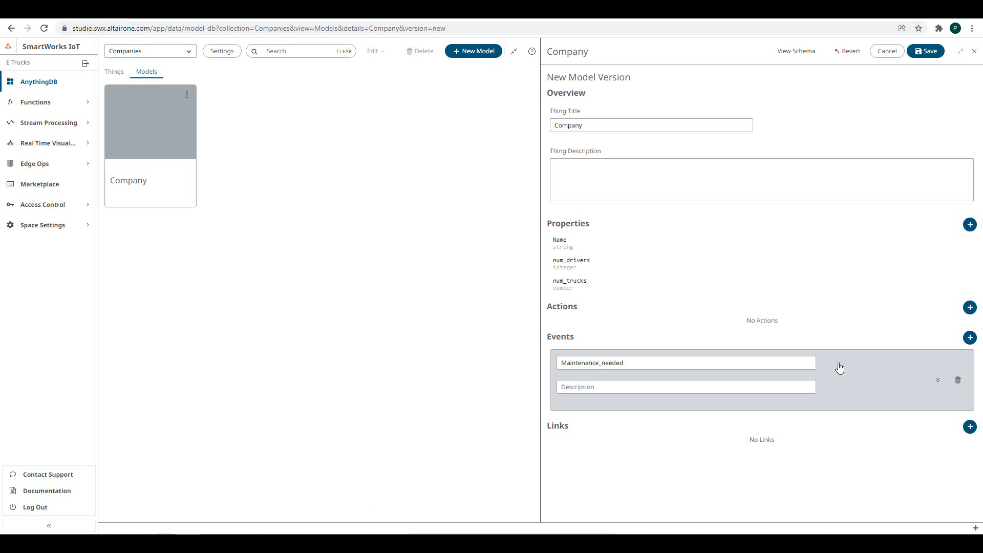
pyautogui.click(924, 62)
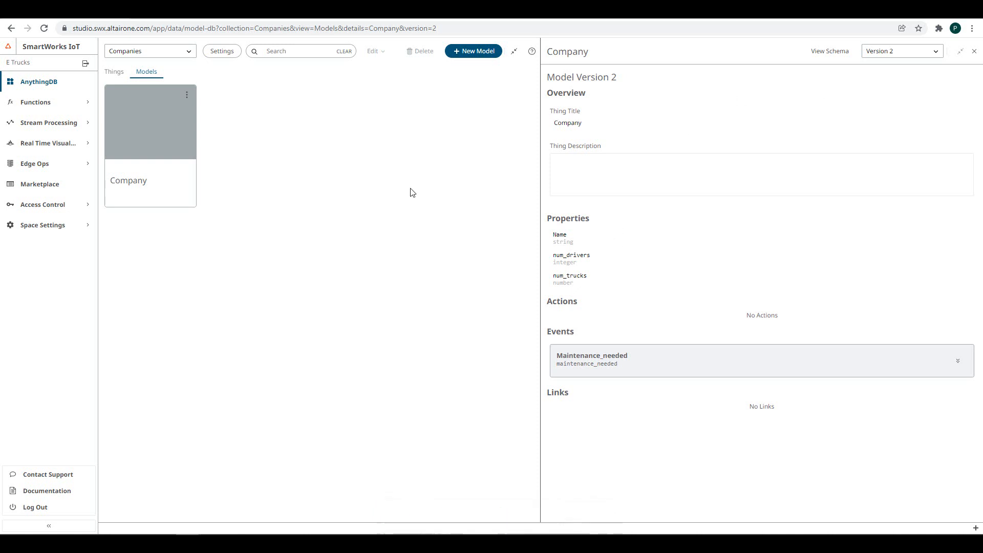
# - Apply Company model version 2 to both Company things, then open one to confirm its version
pyautogui.click(116, 73)
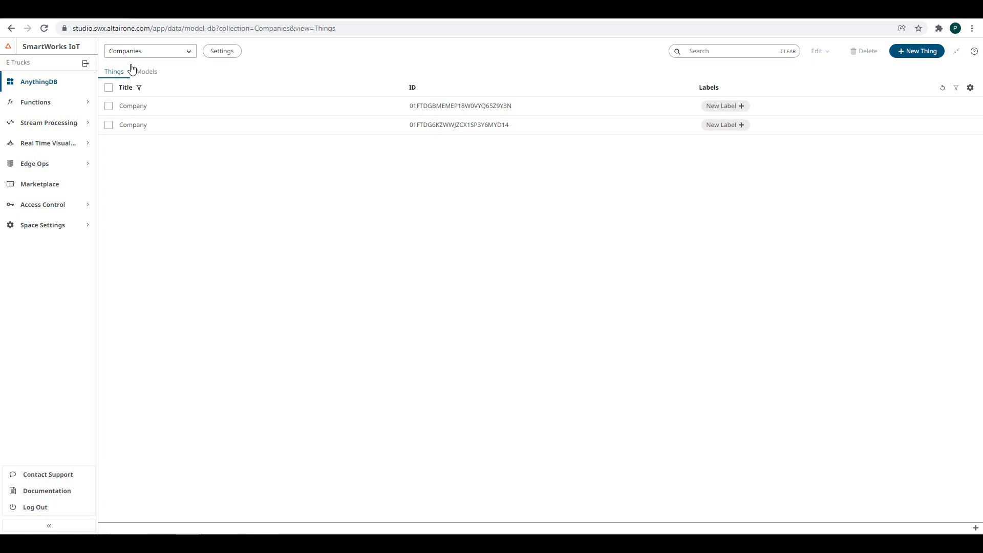
pyautogui.click(108, 88)
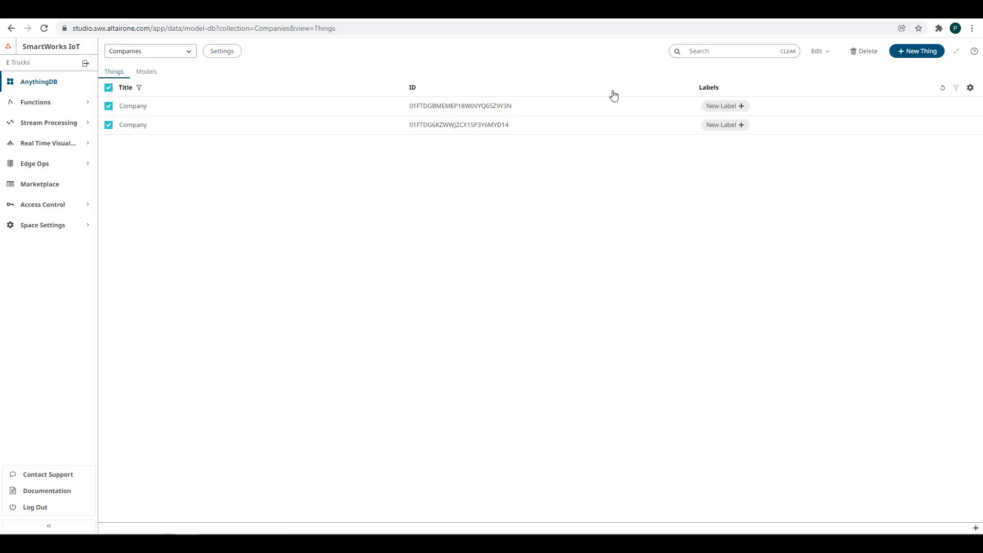
pyautogui.click(827, 58)
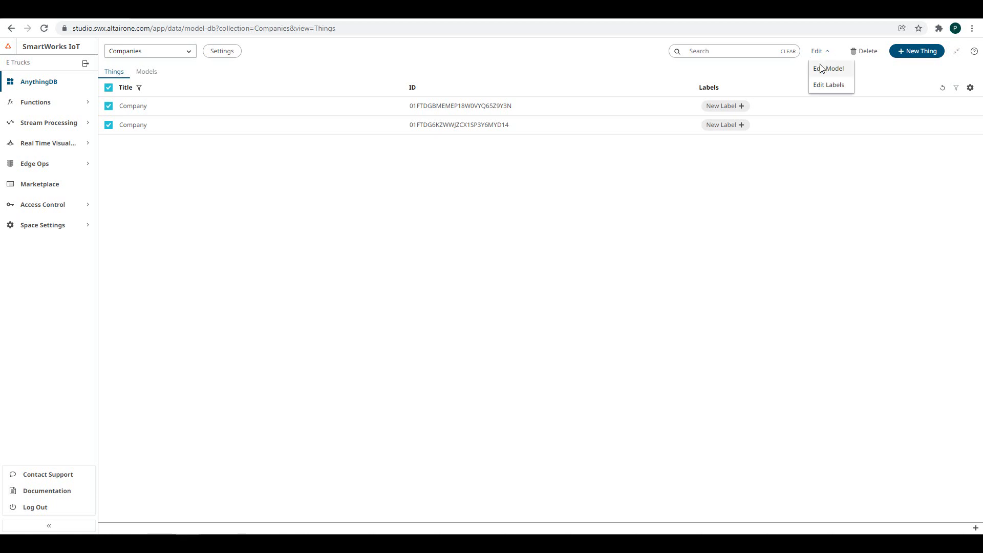
pyautogui.click(821, 68)
pyautogui.click(478, 292)
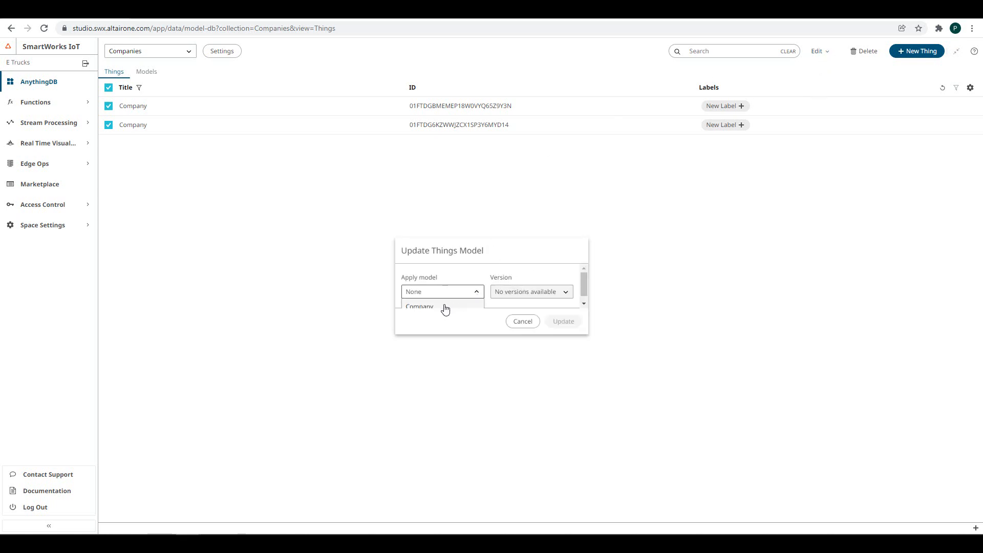
pyautogui.click(445, 306)
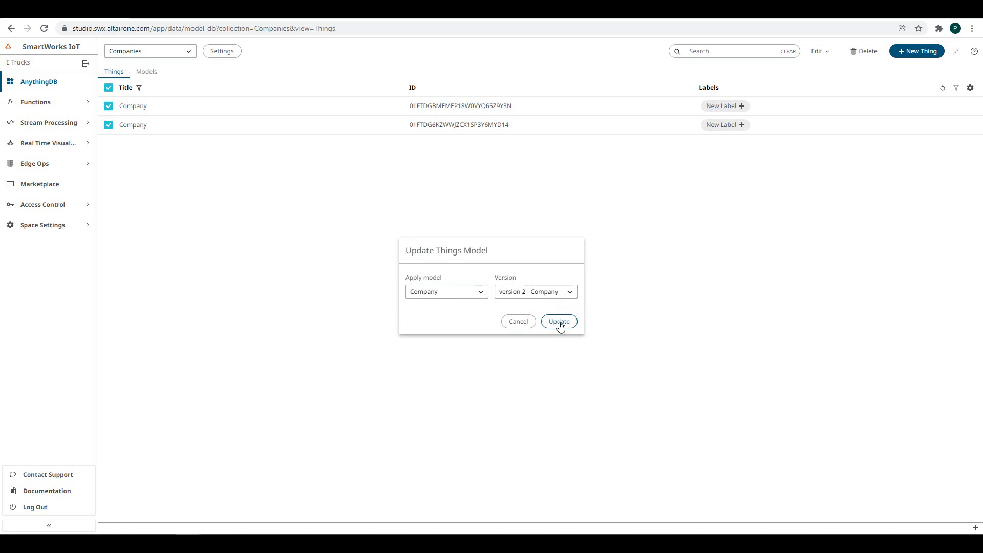
pyautogui.click(559, 323)
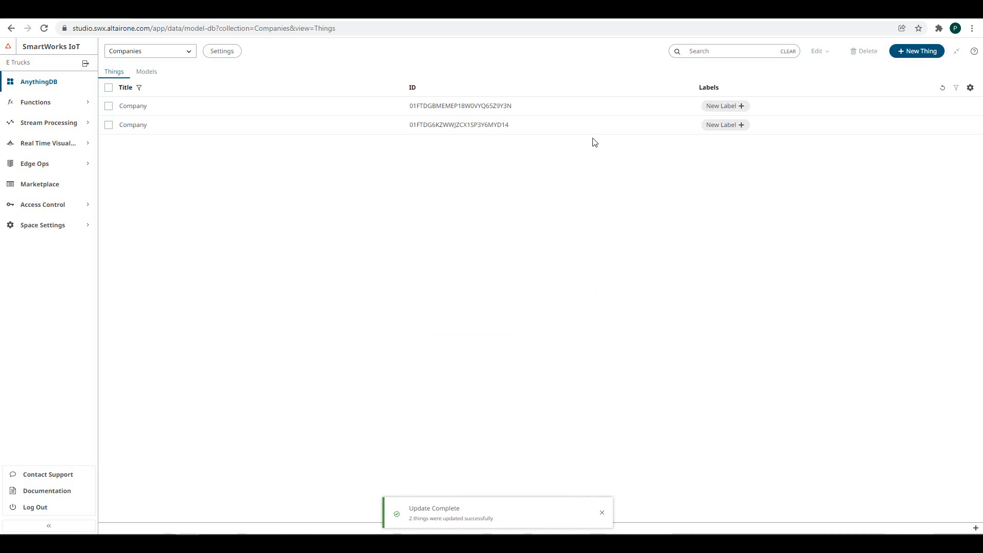
pyautogui.click(532, 128)
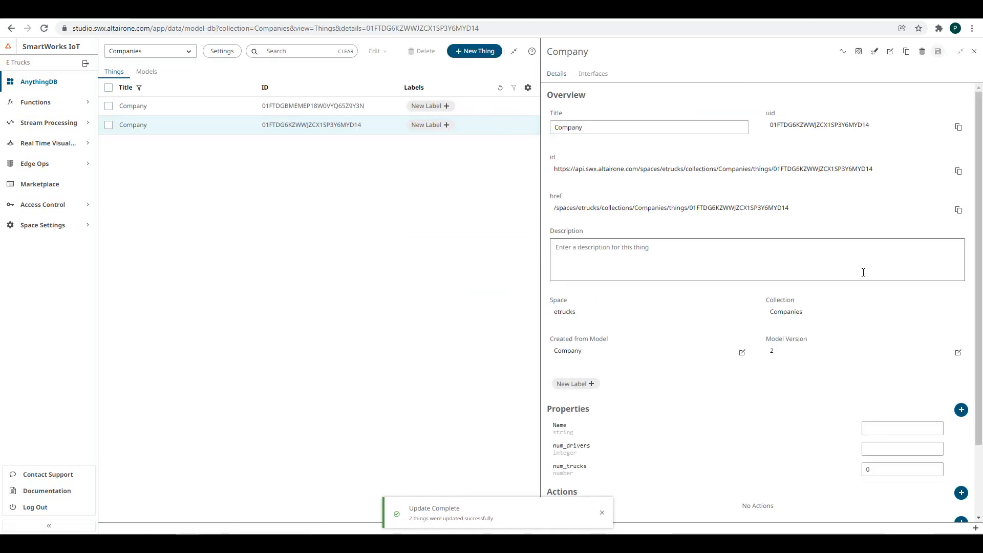
pyautogui.scroll(-2, 862, 272)
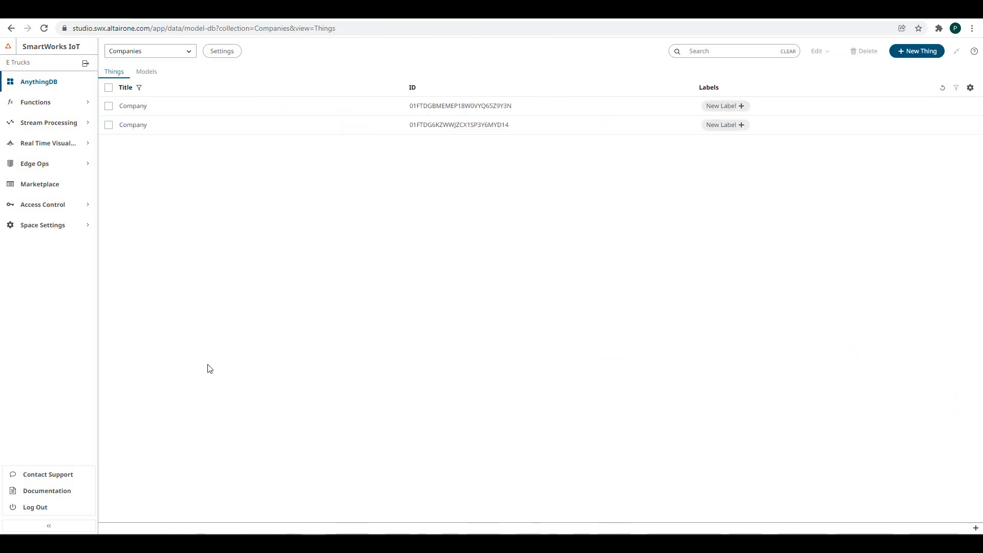
# - Switch to the Users collection and create a new model named User
pyautogui.click(189, 53)
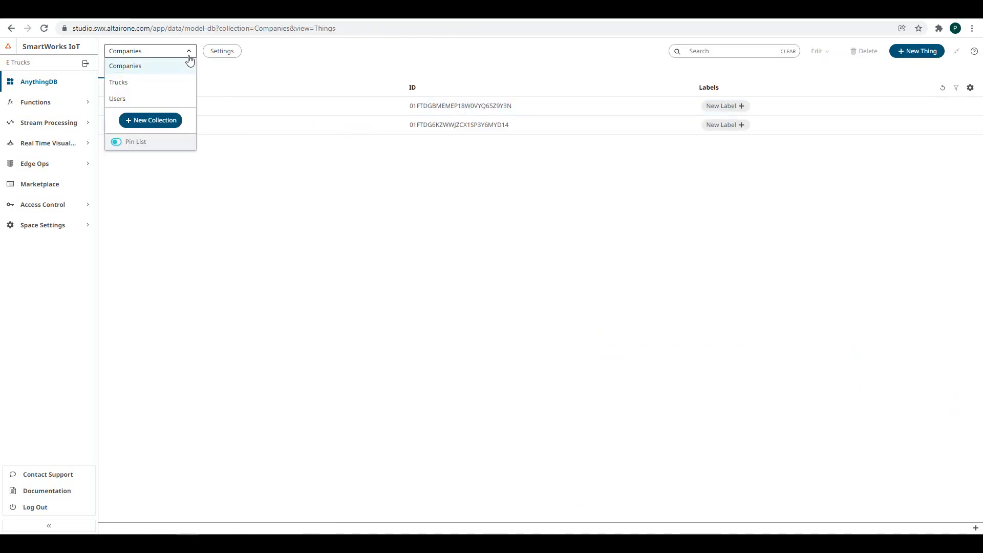
pyautogui.click(118, 99)
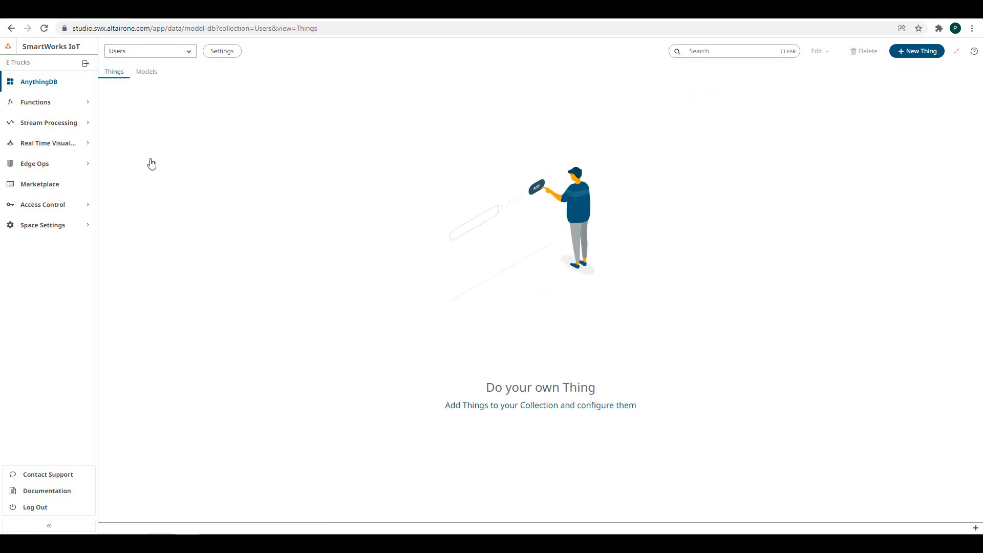
pyautogui.click(148, 74)
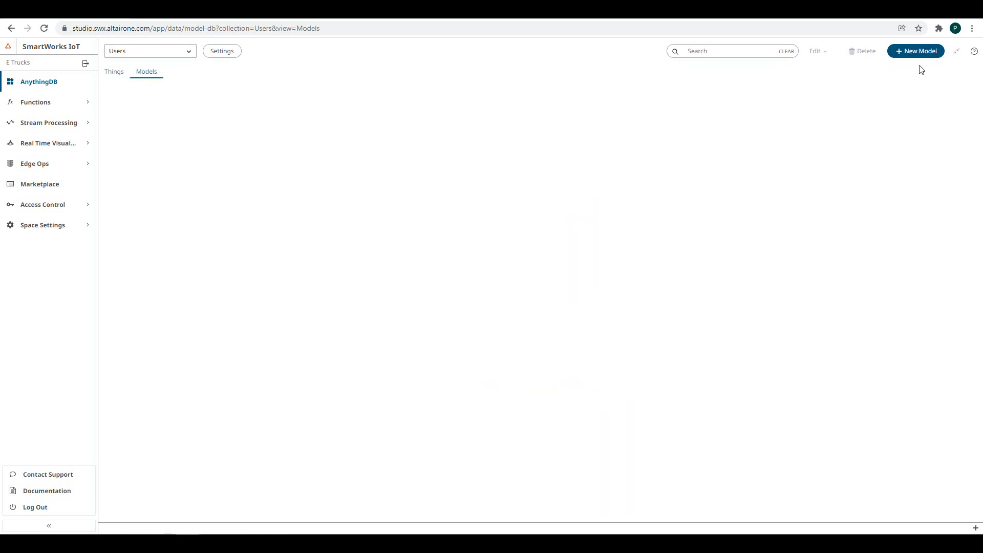
pyautogui.click(917, 50)
pyautogui.click(434, 287)
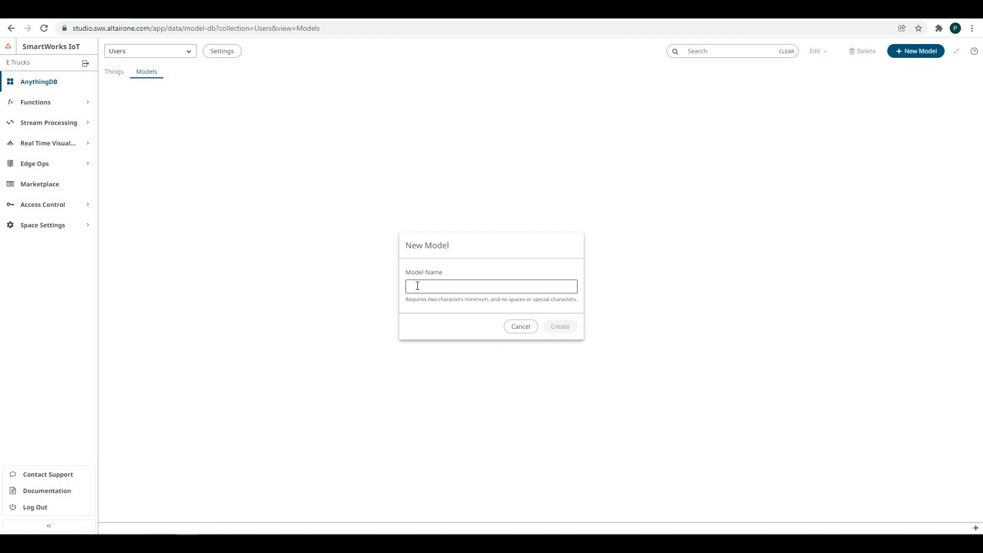
pyautogui.write('User')
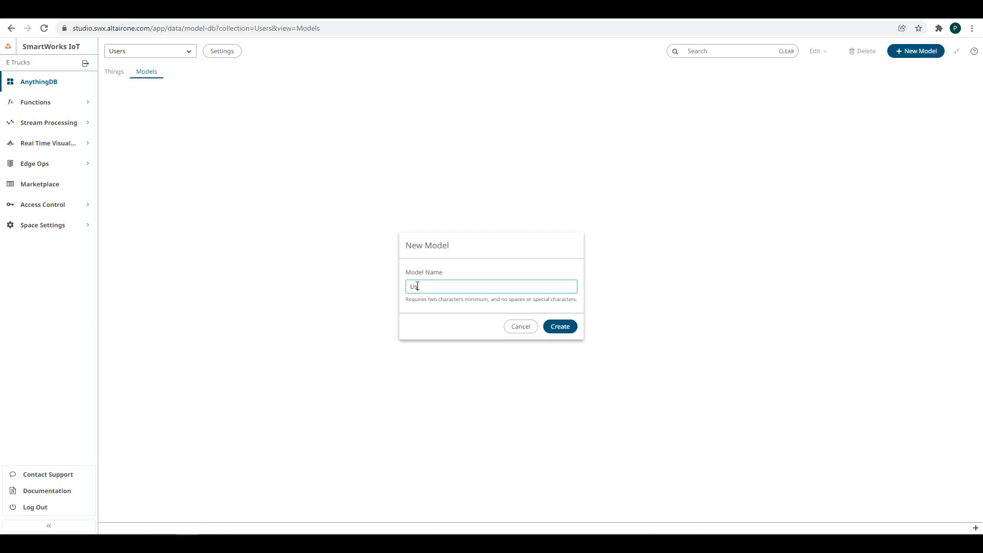
pyautogui.click(561, 327)
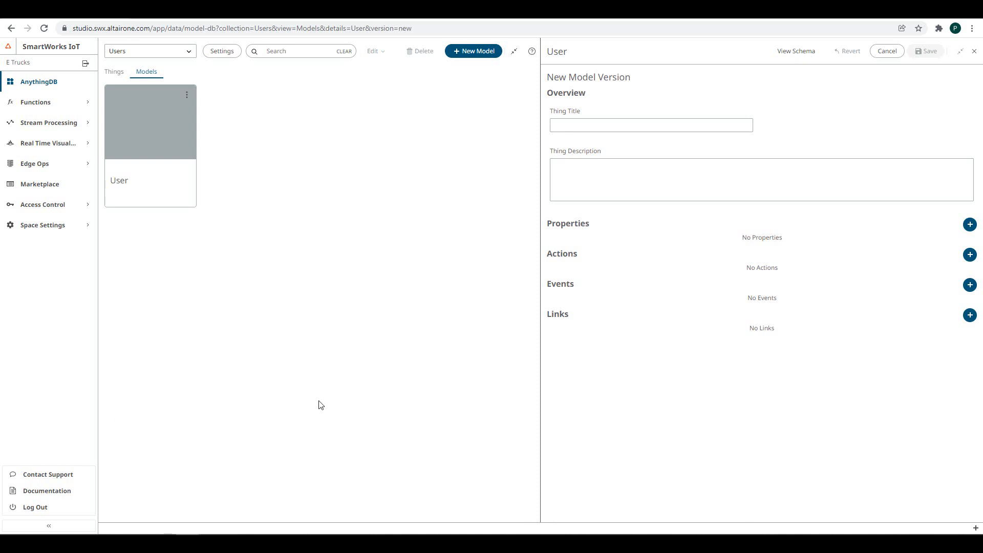
# - Title the model version Driver and add a company string property
pyautogui.click(587, 124)
pyautogui.write('Driver')
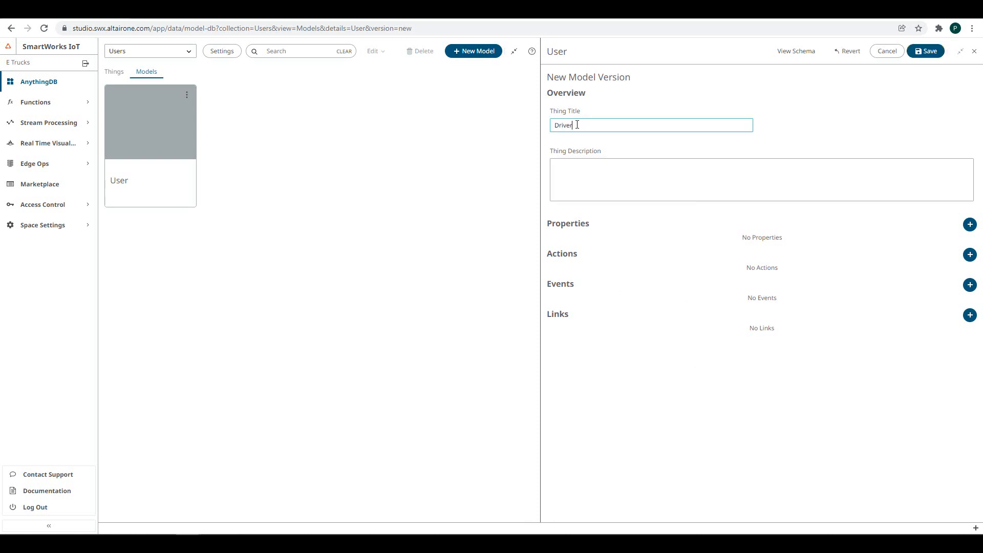
pyautogui.click(969, 225)
pyautogui.click(790, 251)
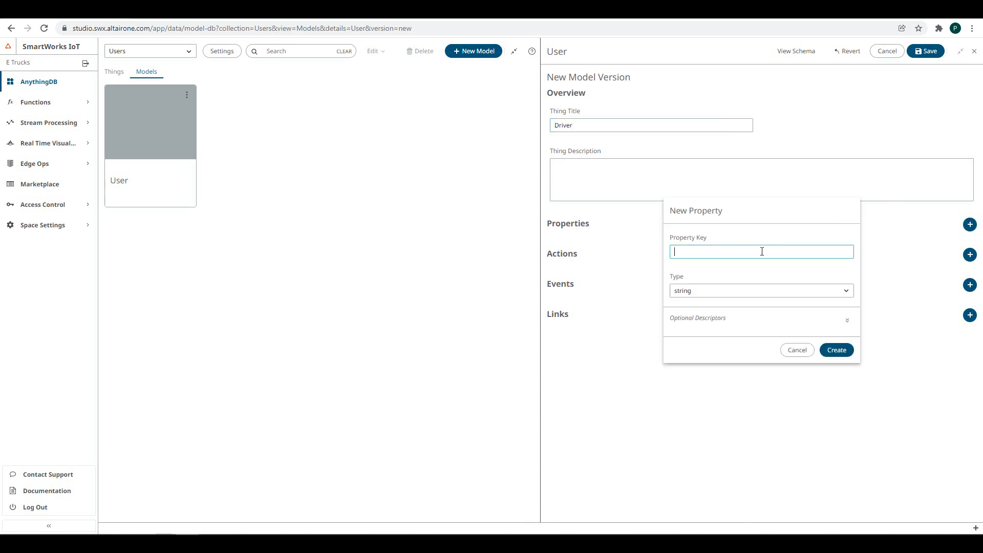
pyautogui.write('company')
pyautogui.click(838, 350)
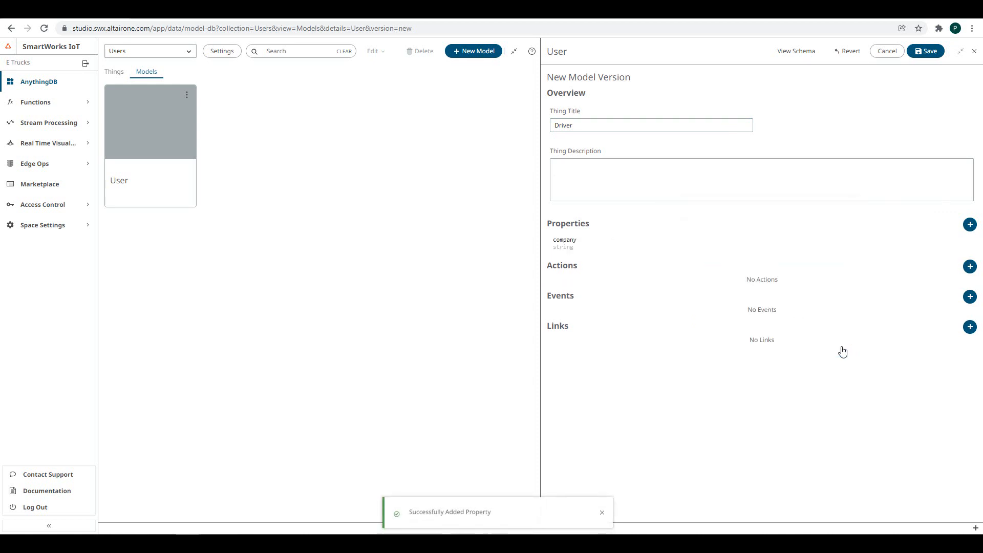
# - Add a driving-hours number property with unit hours
pyautogui.click(969, 224)
pyautogui.click(702, 250)
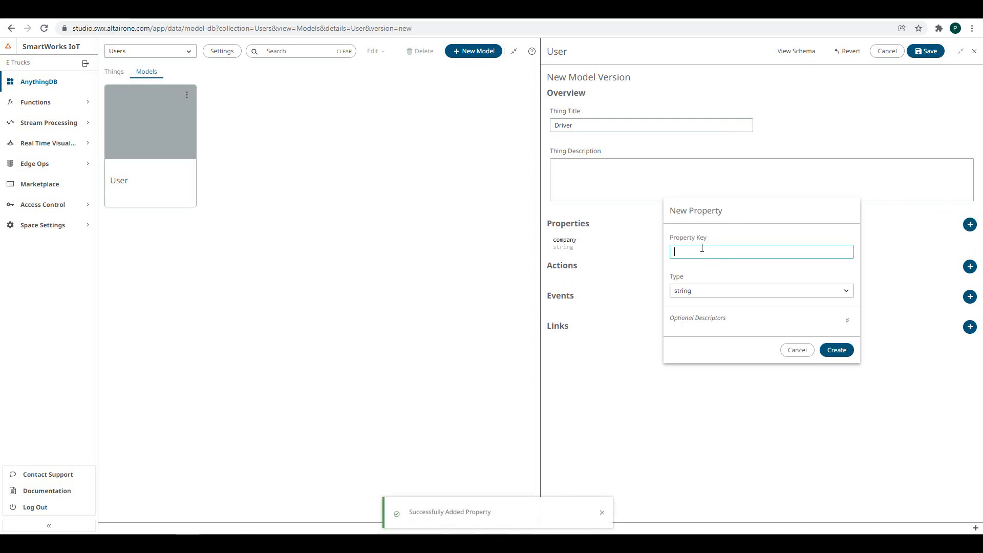
pyautogui.write('driving-h')
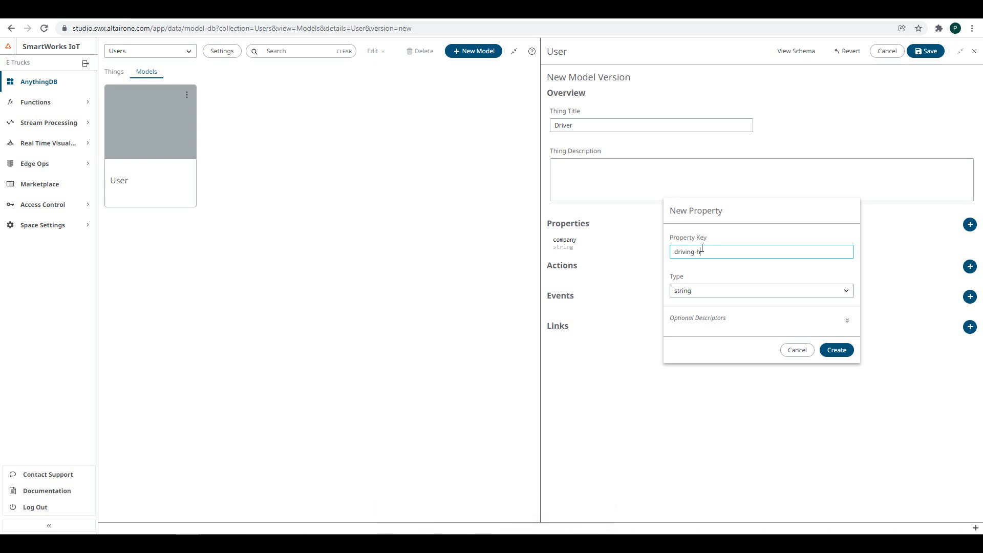
pyautogui.write('ours')
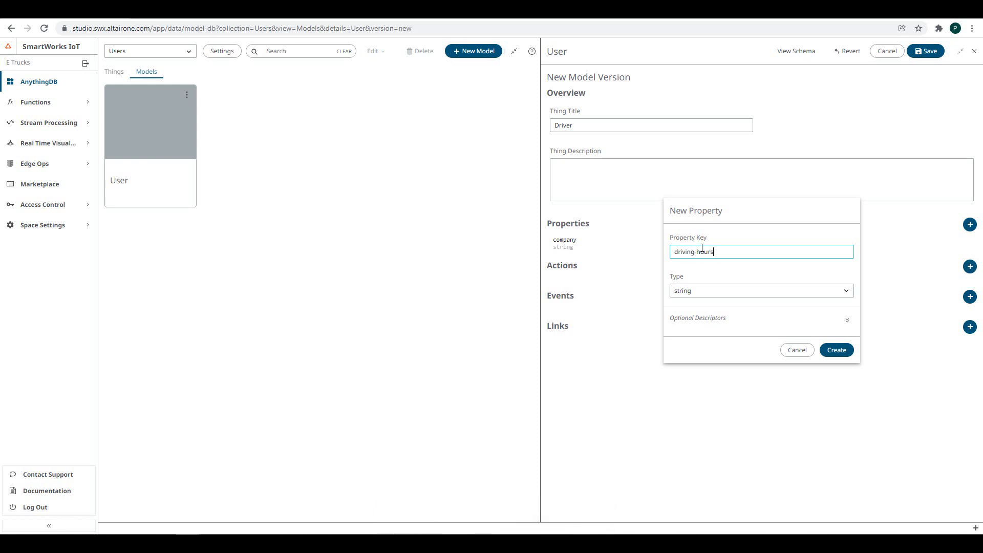
pyautogui.click(722, 292)
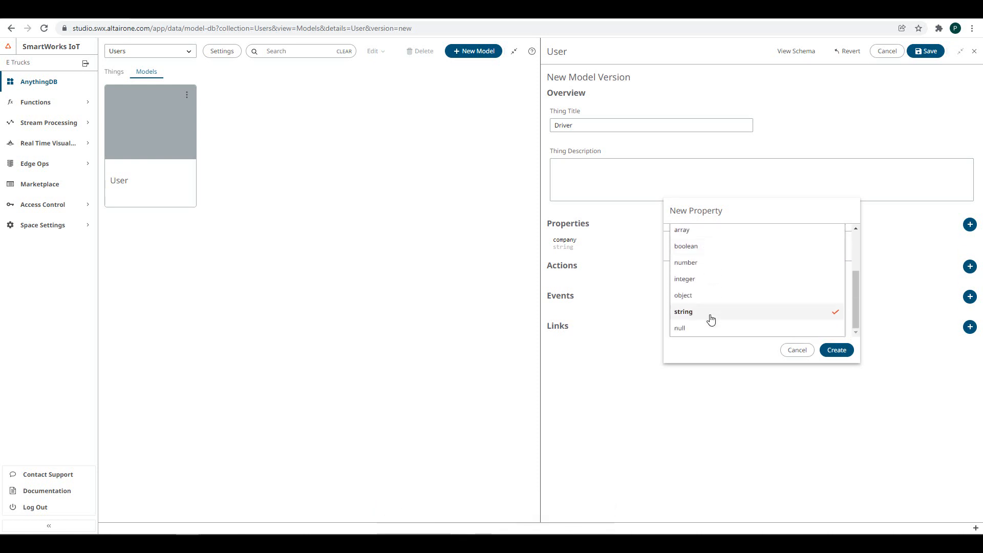
pyautogui.click(711, 264)
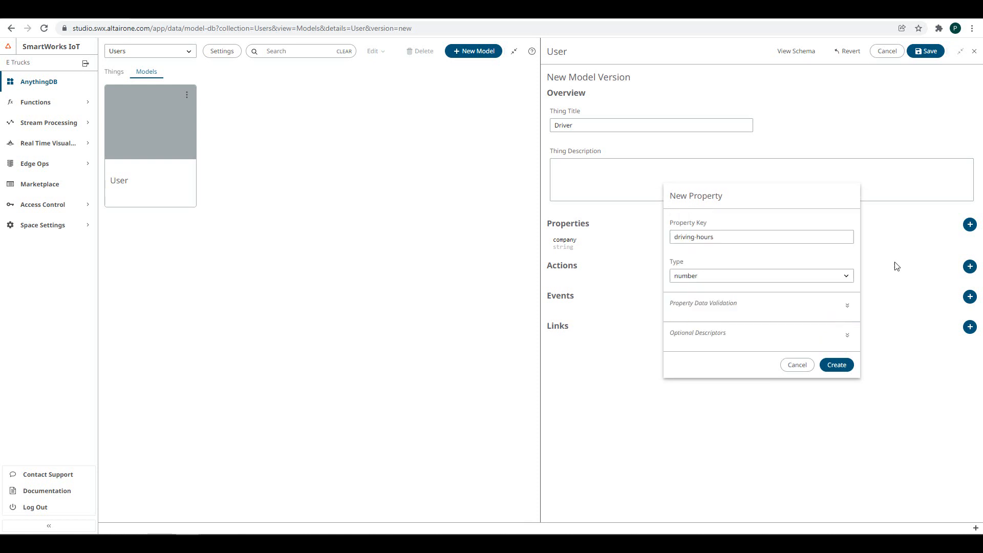
pyautogui.click(847, 335)
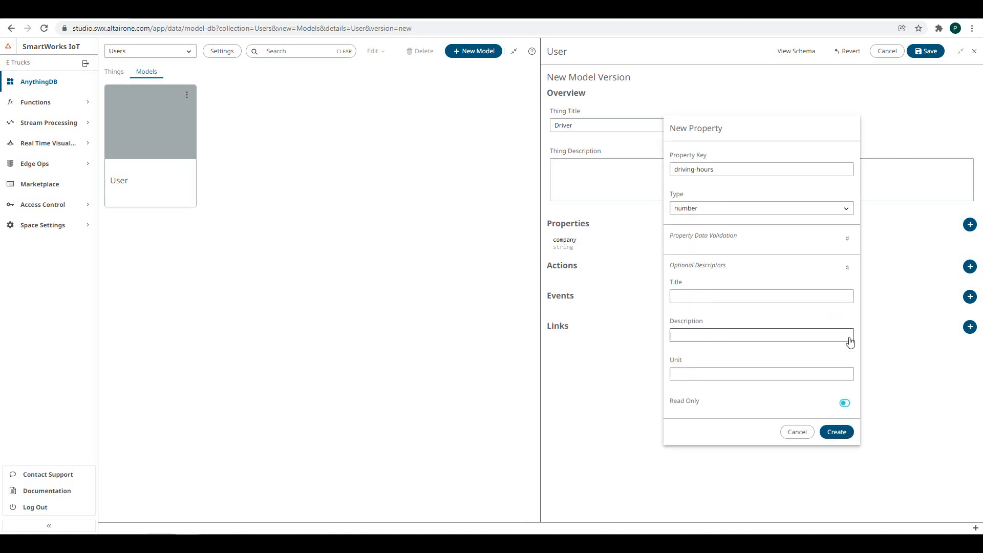
pyautogui.click(720, 373)
pyautogui.write('hours')
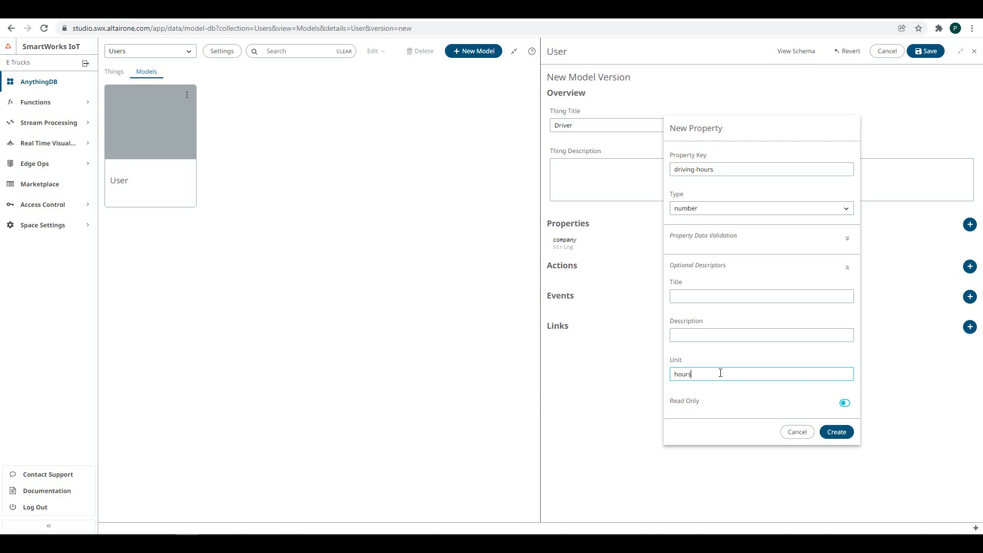
pyautogui.click(835, 433)
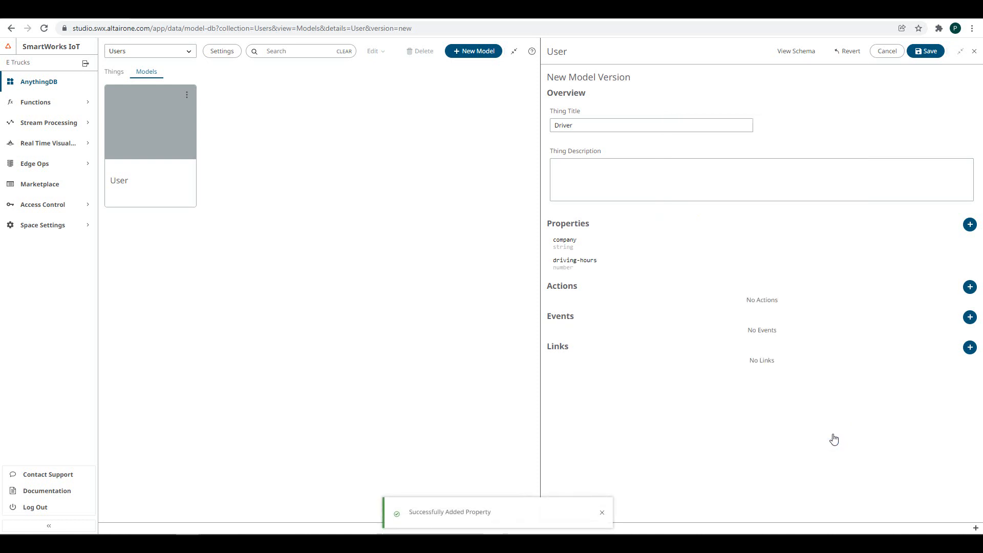
# - Add an email string property and a mean_speed number property
pyautogui.click(969, 224)
pyautogui.click(739, 185)
pyautogui.write('email')
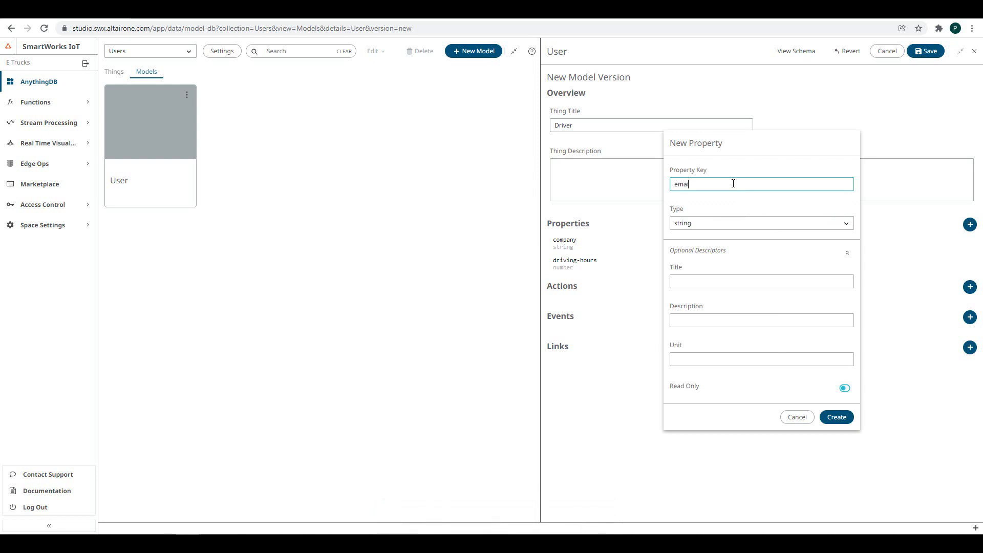
pyautogui.click(844, 417)
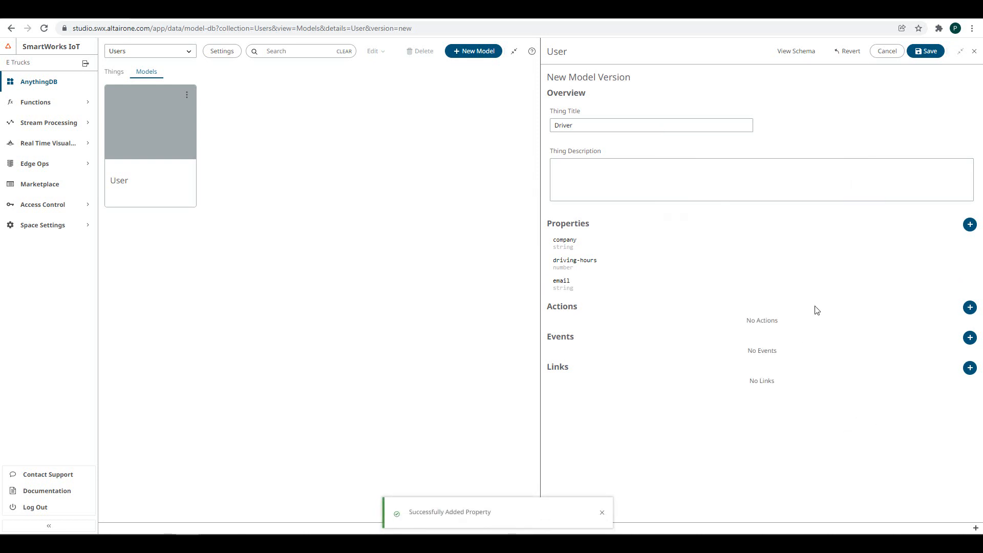
pyautogui.click(969, 226)
pyautogui.click(723, 185)
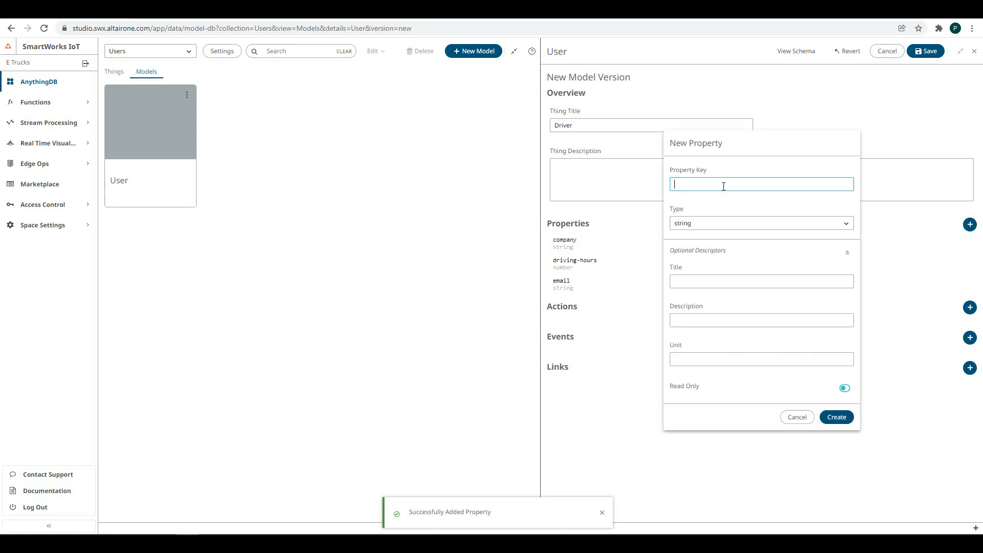
pyautogui.write('mean-speed')
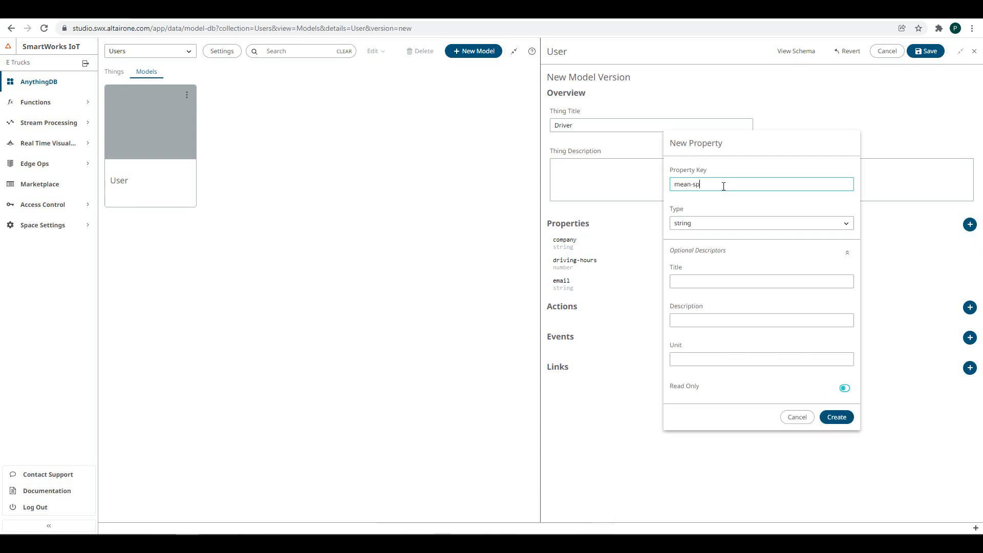
pyautogui.press('BackSpace')
pyautogui.press('BackSpace')
pyautogui.press('BackSpace')
pyautogui.press('BackSpace')
pyautogui.press('BackSpace')
pyautogui.write('spee')
pyautogui.write('peed')
pyautogui.click(729, 223)
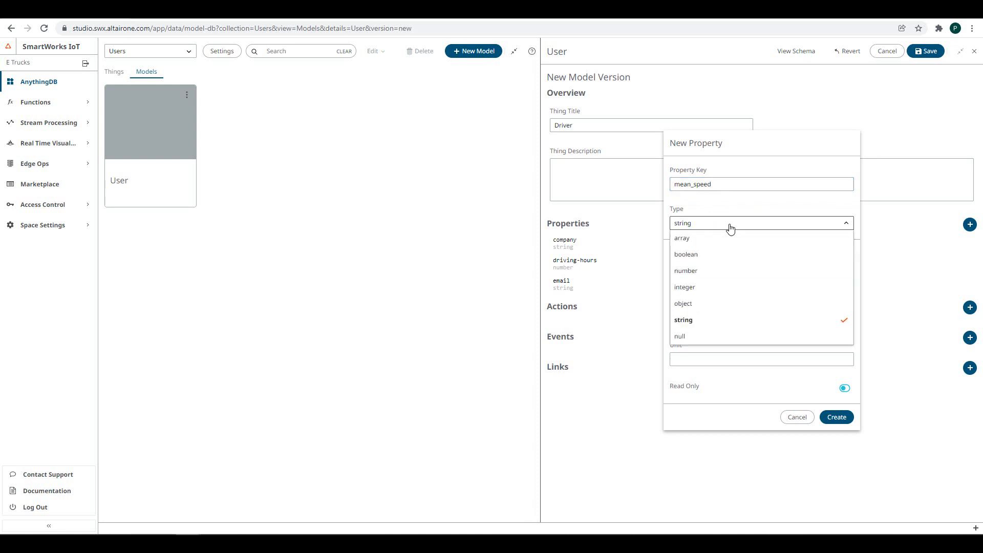
pyautogui.click(688, 278)
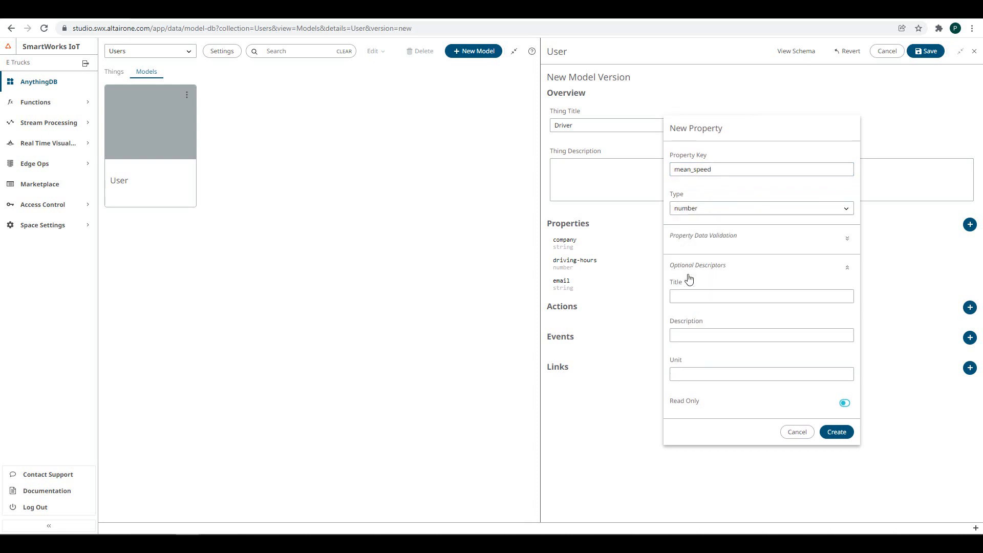
pyautogui.click(837, 432)
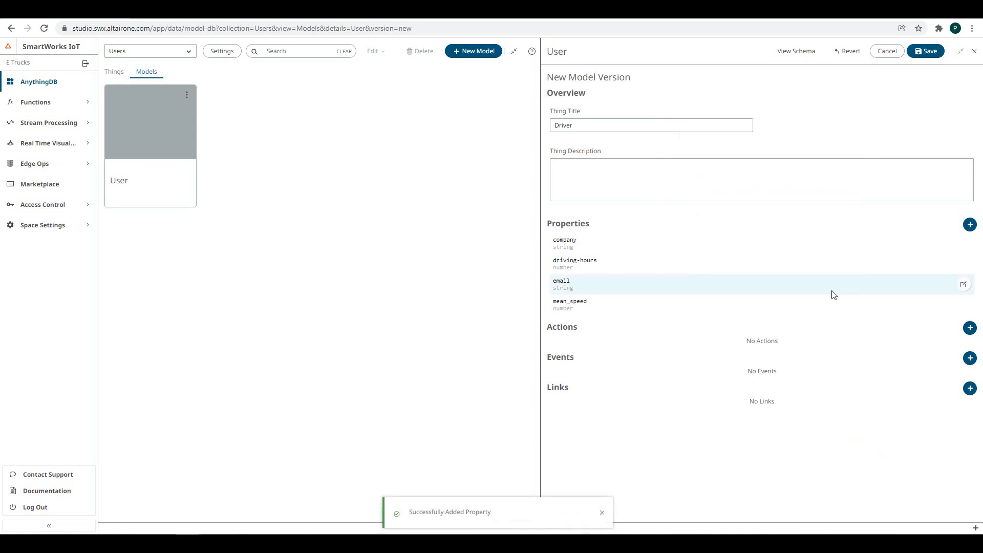
# - Add a name string property and a phone number property
pyautogui.click(968, 224)
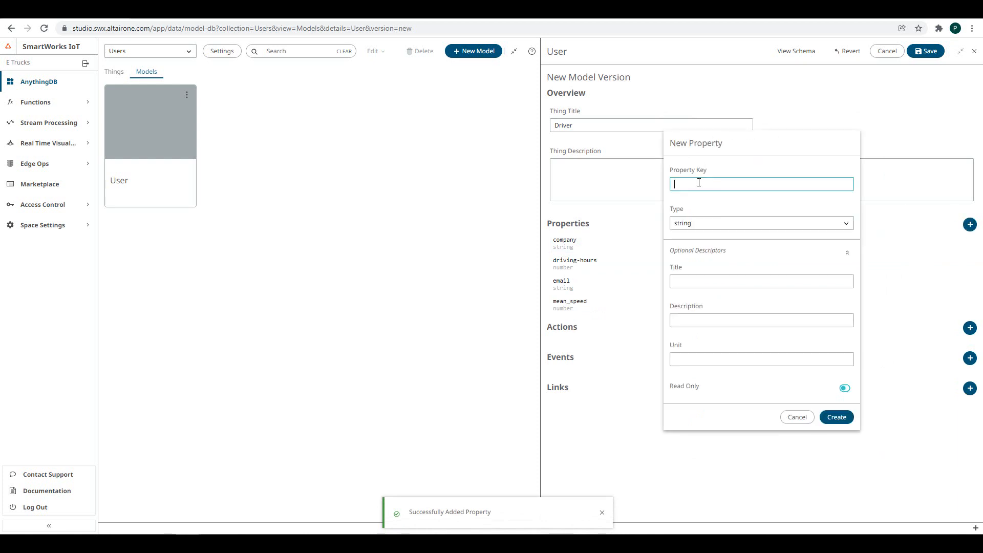
pyautogui.write('name')
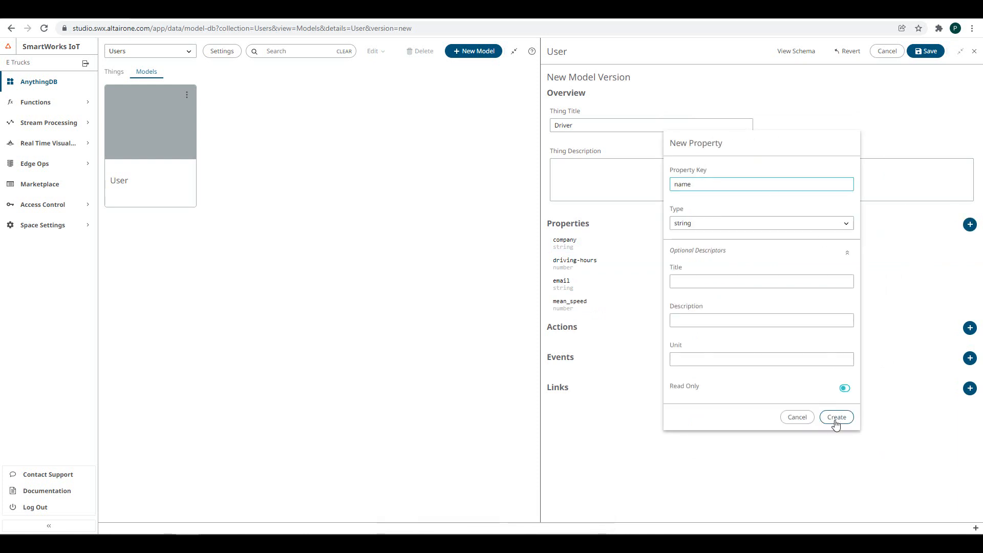
pyautogui.click(834, 419)
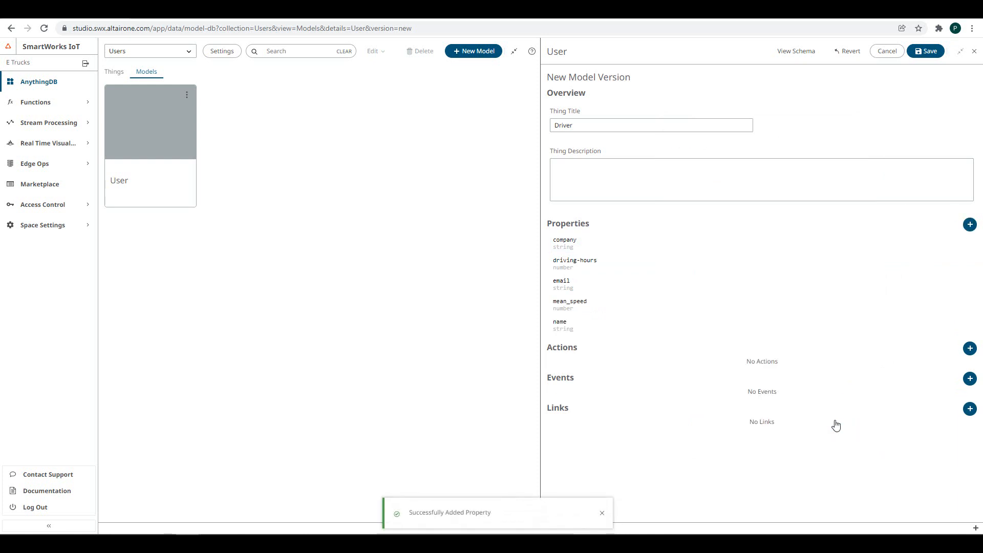
pyautogui.click(968, 225)
pyautogui.click(740, 184)
pyautogui.write('p')
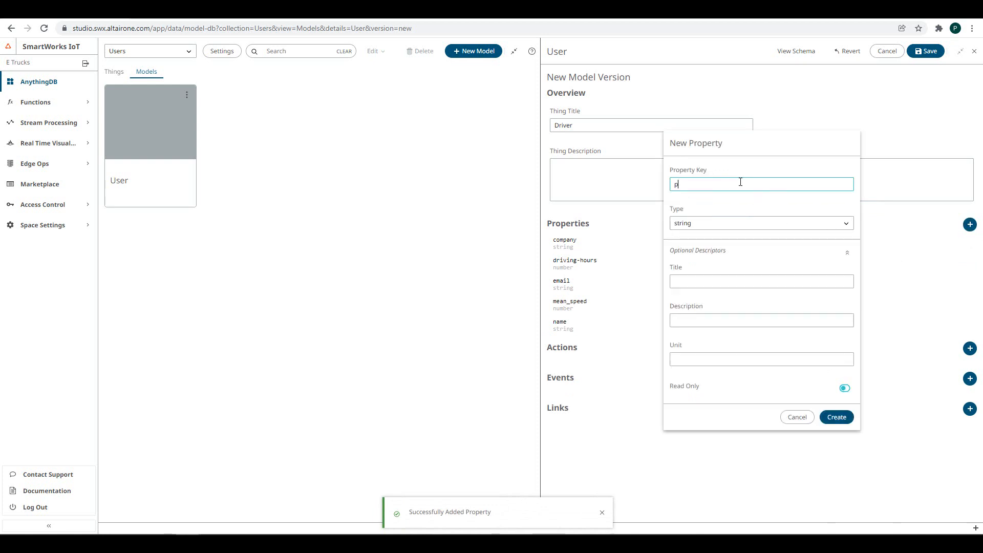
pyautogui.write('hone')
pyautogui.click(705, 228)
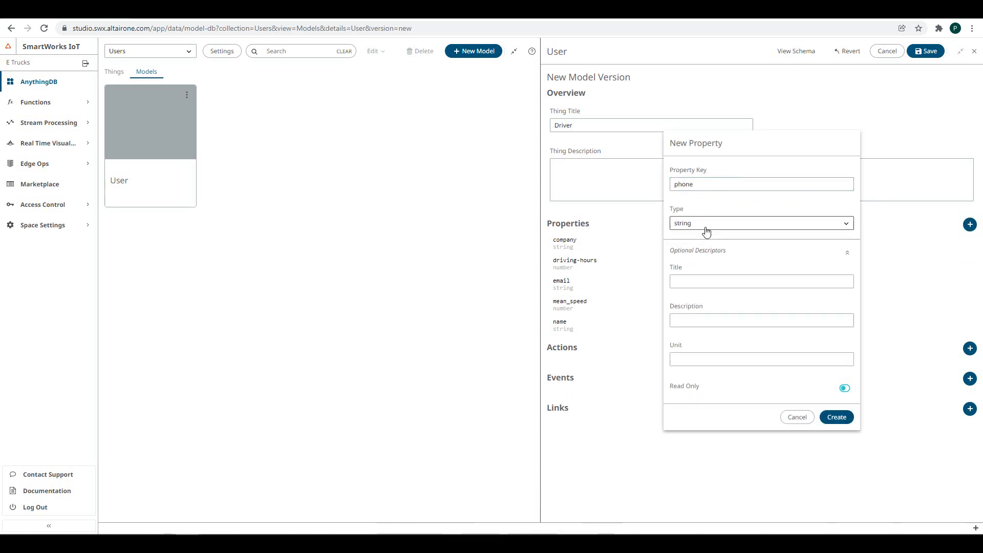
pyautogui.click(696, 272)
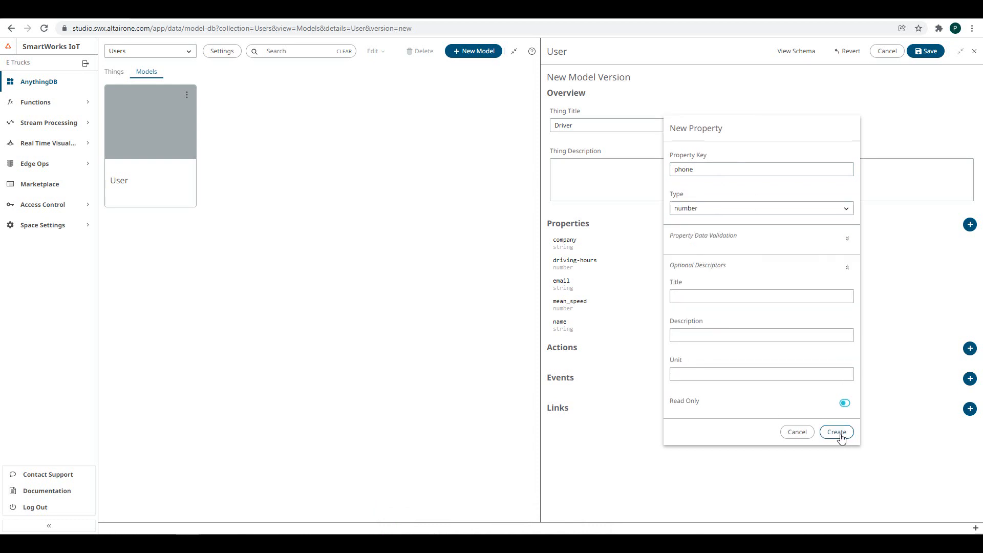
pyautogui.click(837, 432)
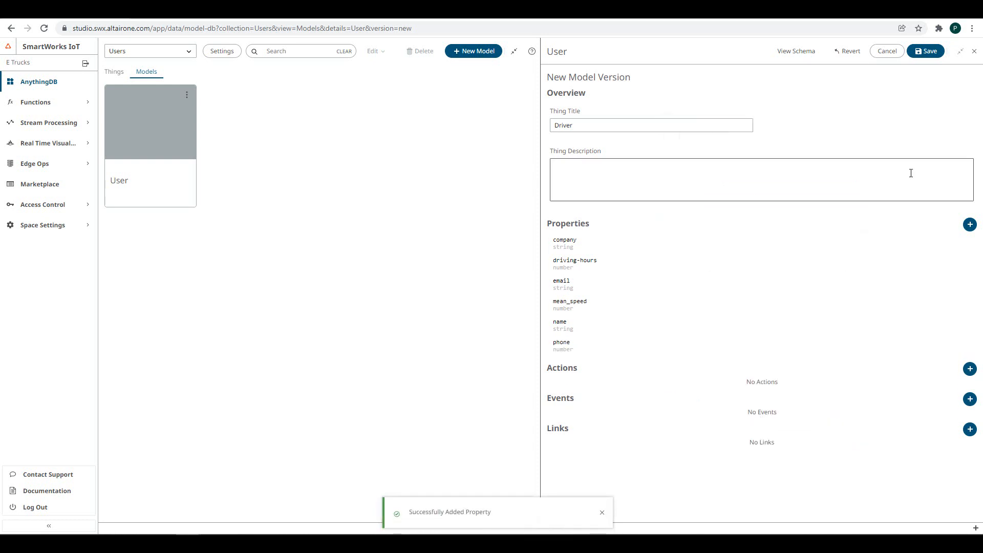
# - Add predicted_fatigue and total_kms as number properties
pyautogui.click(969, 225)
pyautogui.click(786, 185)
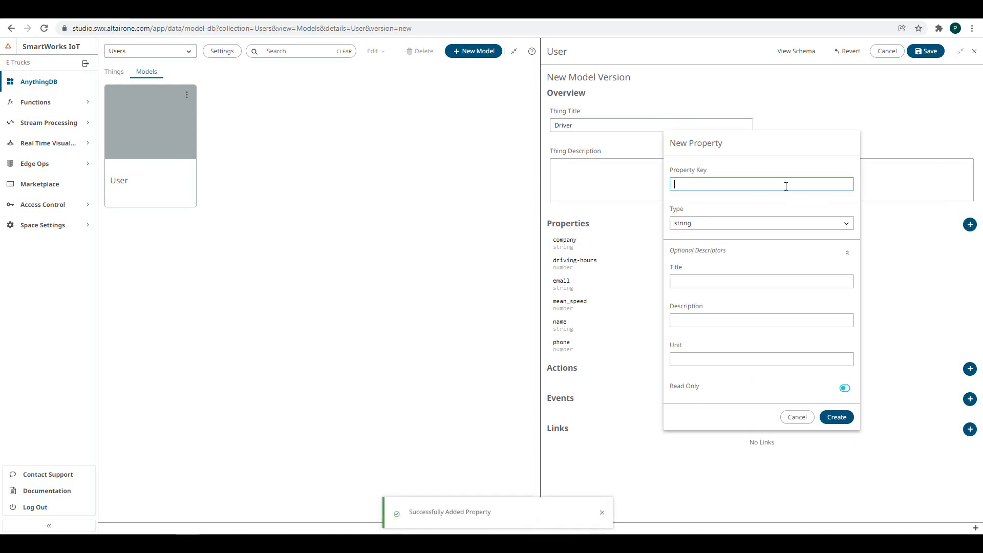
pyautogui.write('predicted')
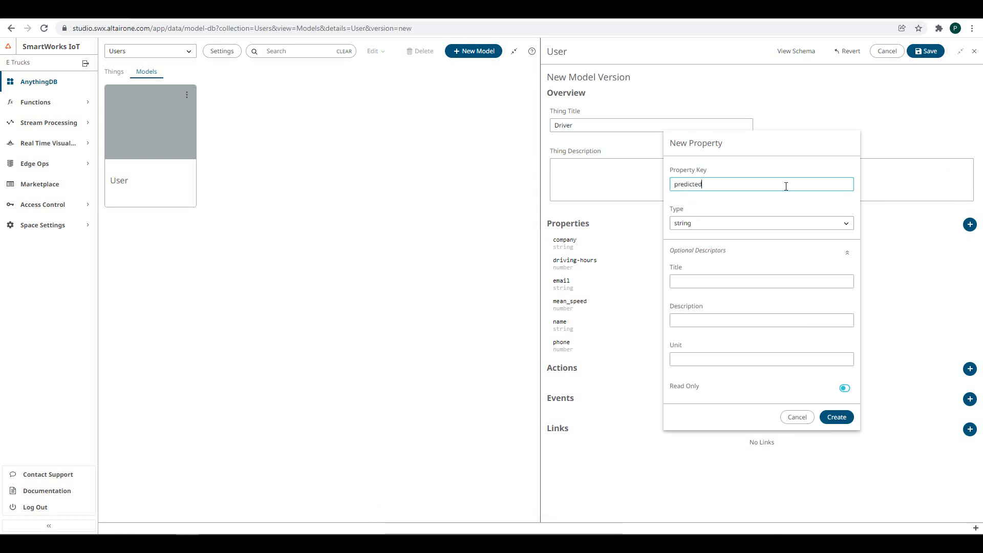
pyautogui.write('_fatigue')
pyautogui.click(748, 226)
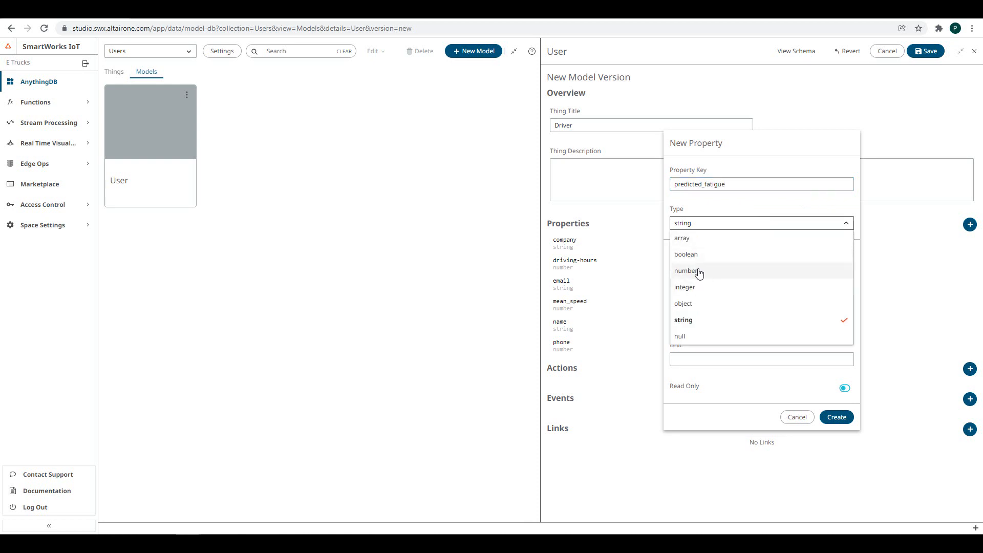
pyautogui.click(697, 272)
pyautogui.click(827, 433)
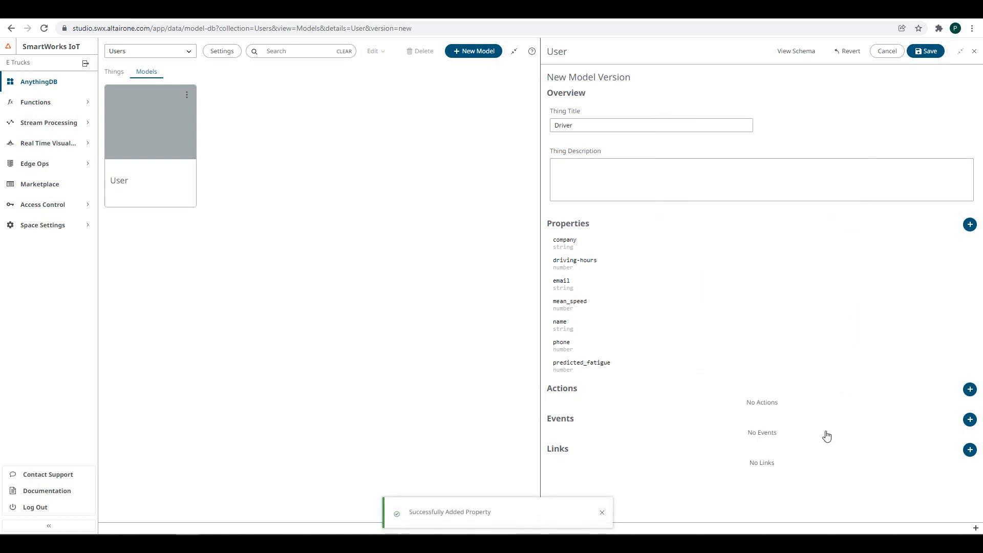
pyautogui.click(970, 224)
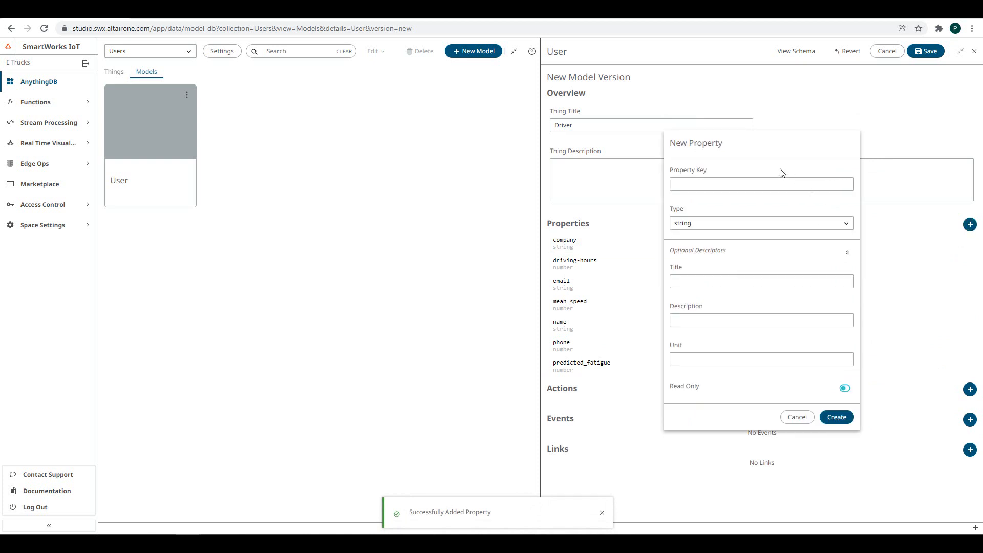
pyautogui.write('tota')
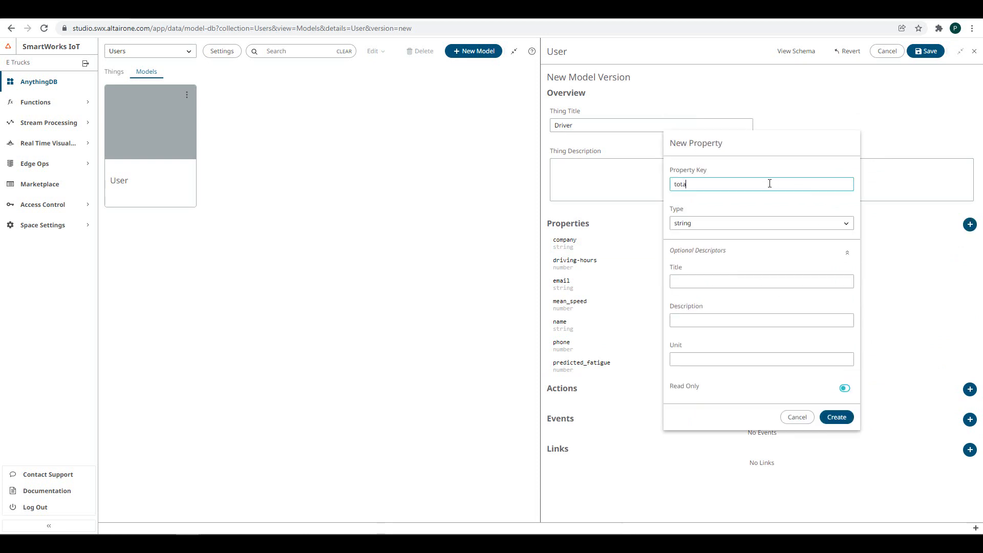
pyautogui.write('l_kms')
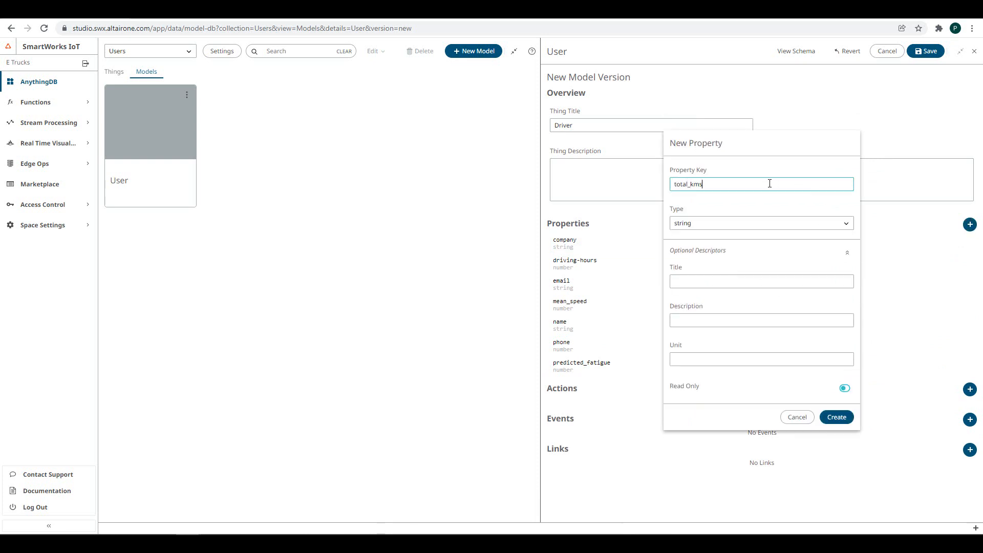
pyautogui.click(730, 226)
pyautogui.click(698, 270)
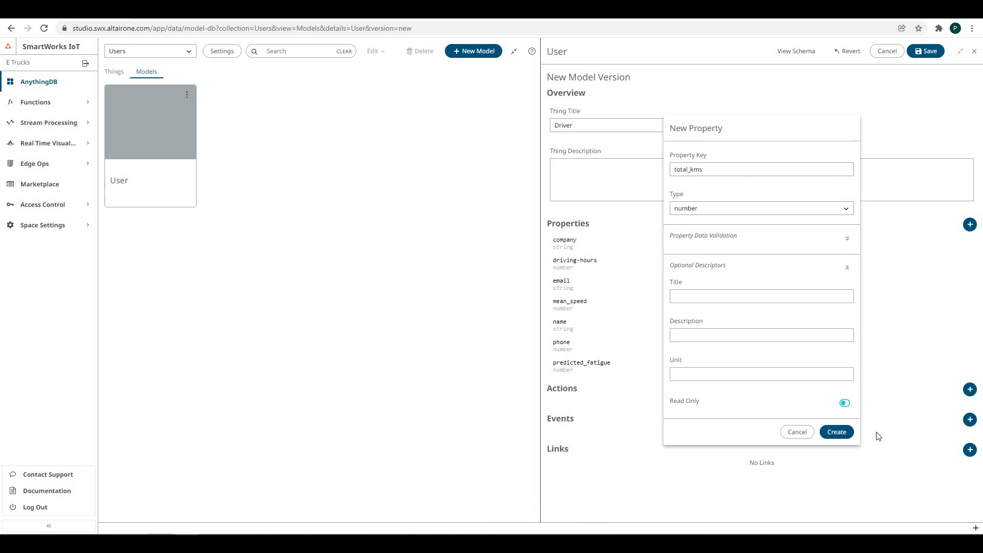
pyautogui.click(842, 430)
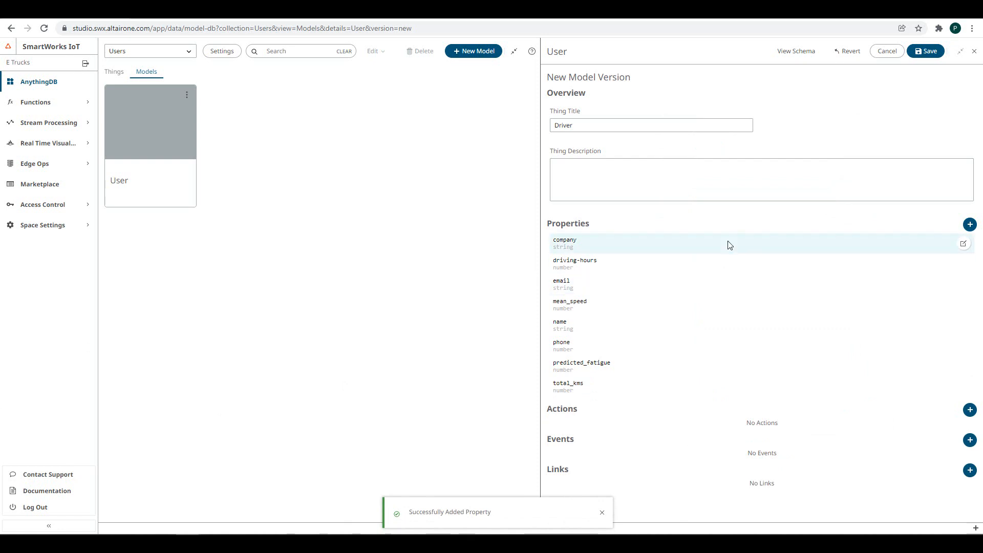
# - Save the User model as version 1 and create a Driver thing in Users from it
pyautogui.click(925, 51)
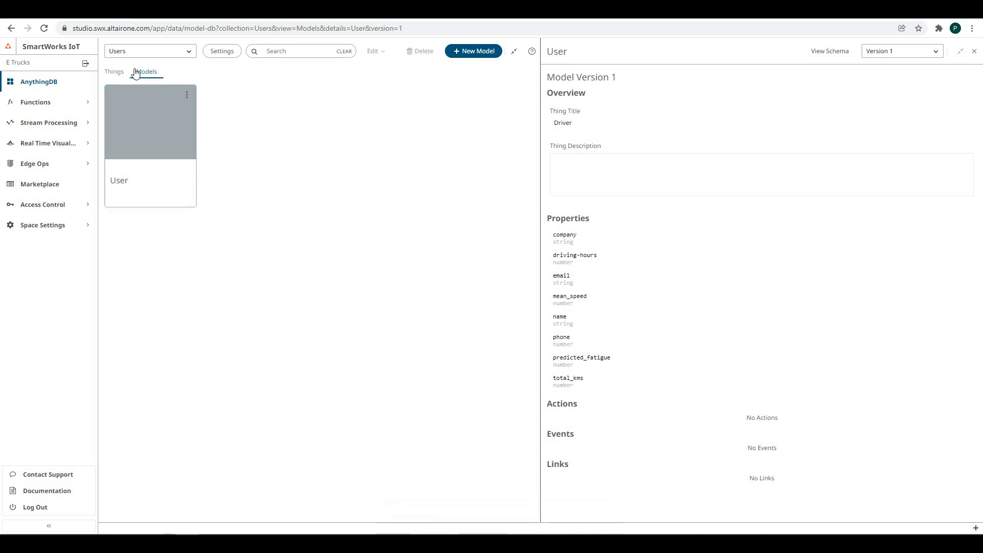
pyautogui.click(117, 73)
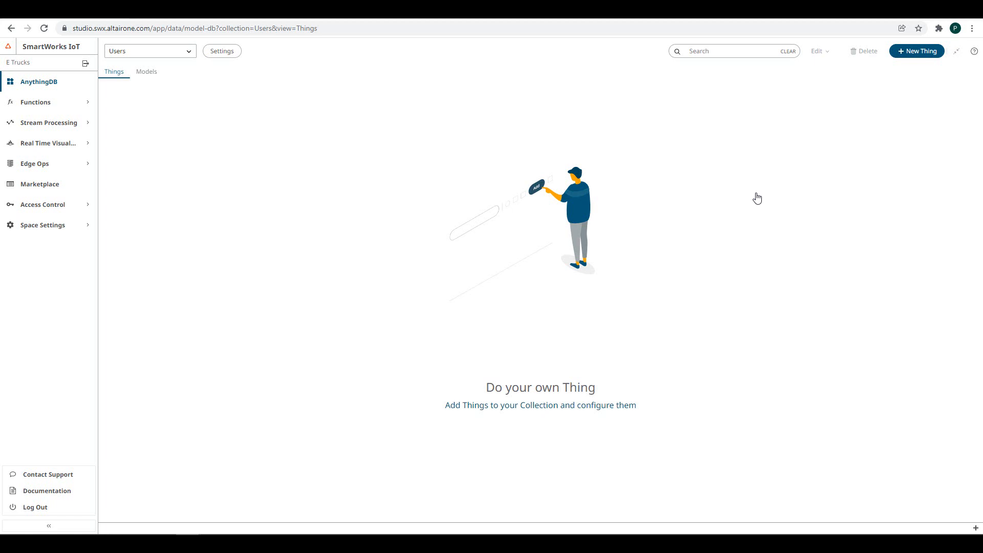
pyautogui.click(910, 58)
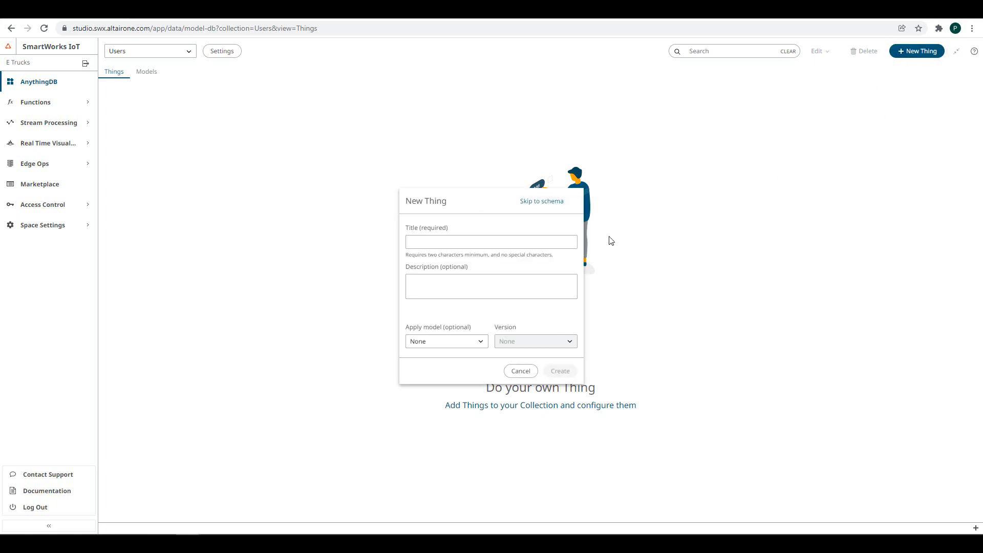
pyautogui.click(464, 344)
pyautogui.click(434, 371)
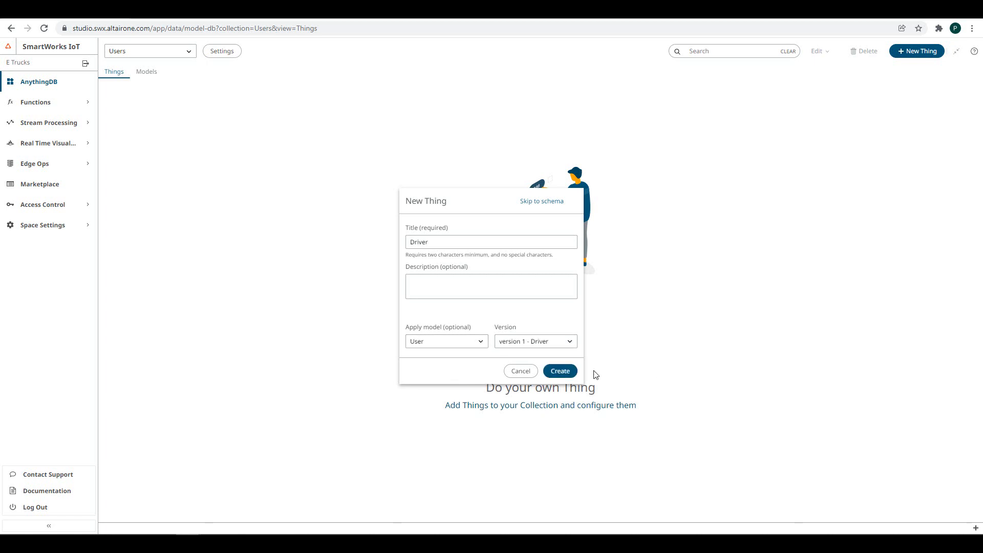
pyautogui.click(560, 371)
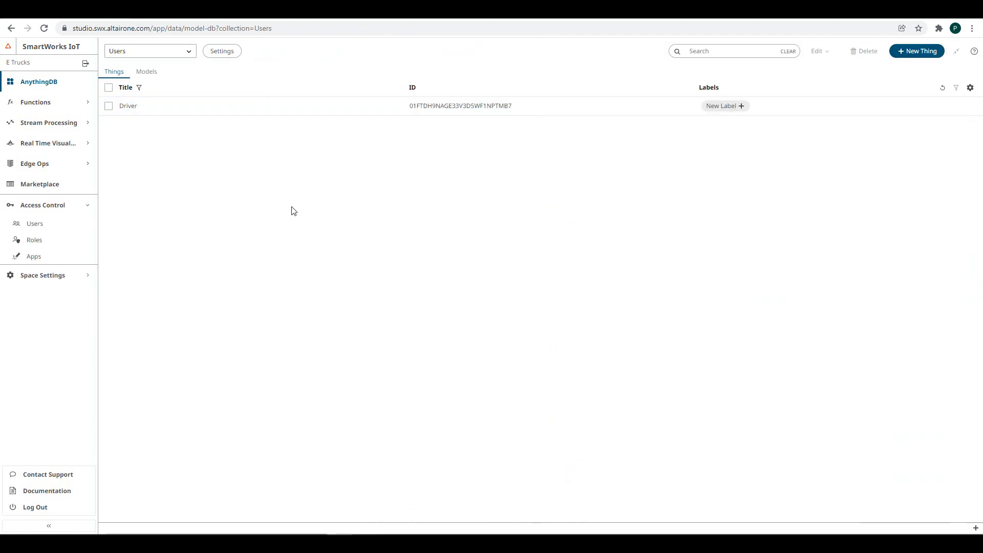
# - In the Trucks collection, create a new thing by pasting the Truck JSON schema and save it
pyautogui.click(156, 55)
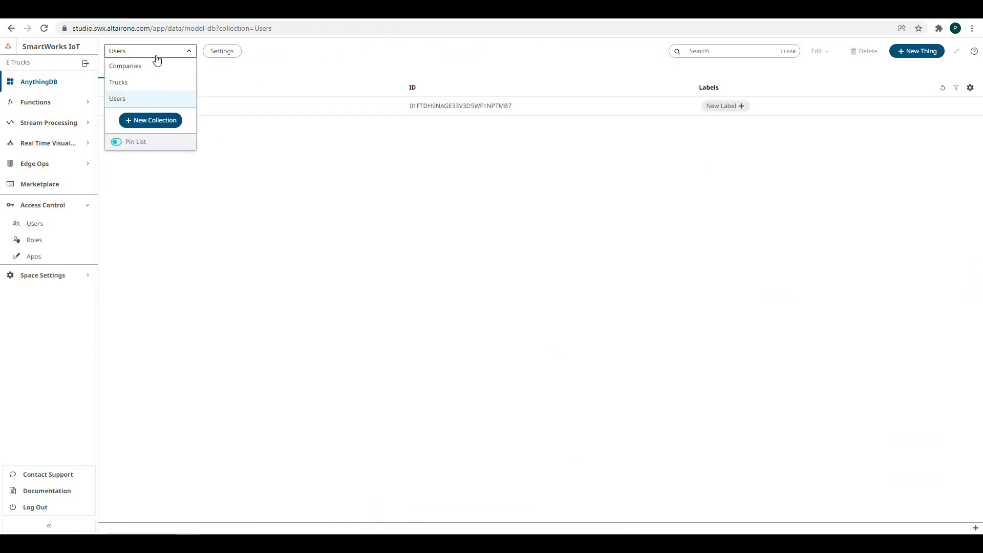
pyautogui.click(121, 82)
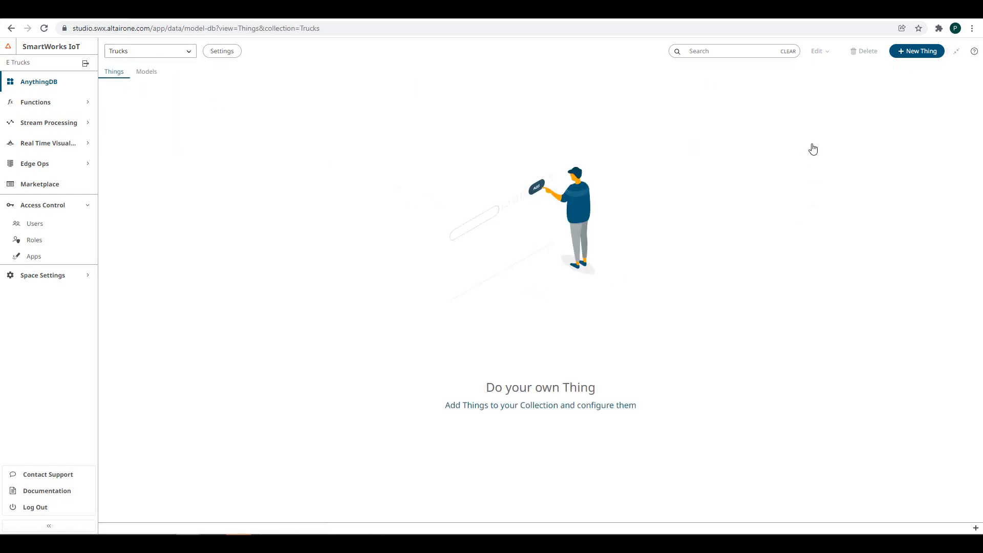
pyautogui.click(910, 51)
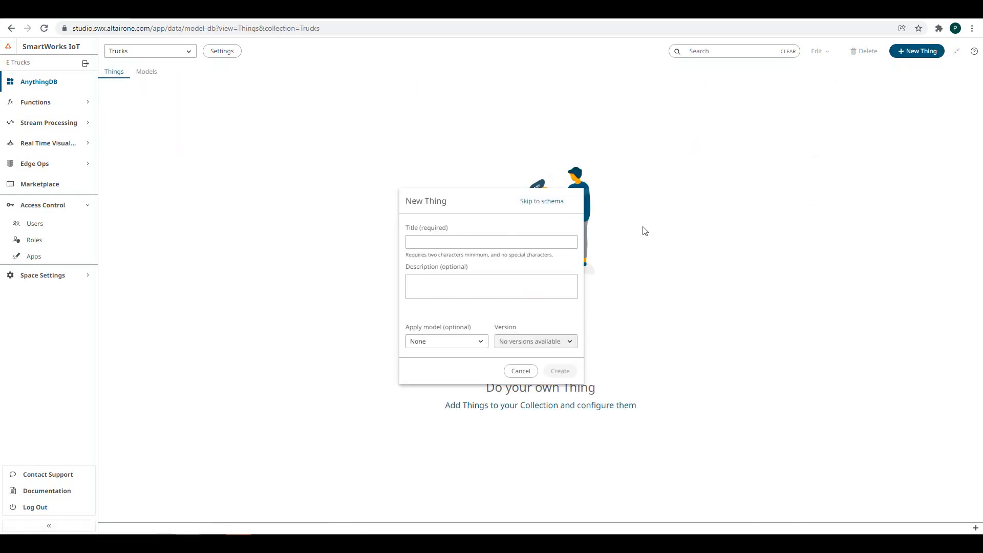
pyautogui.click(534, 202)
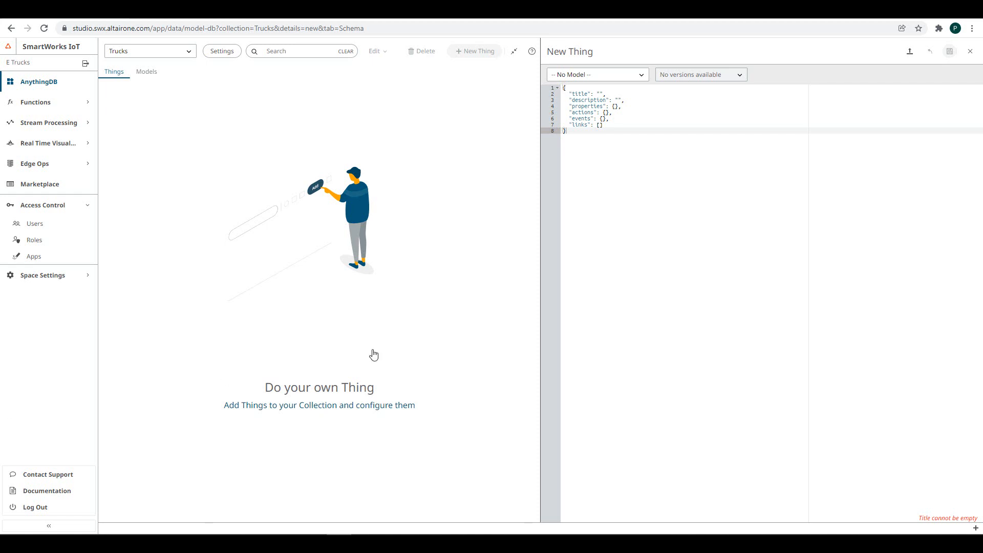
pyautogui.hotkey('ctrl', 'a')
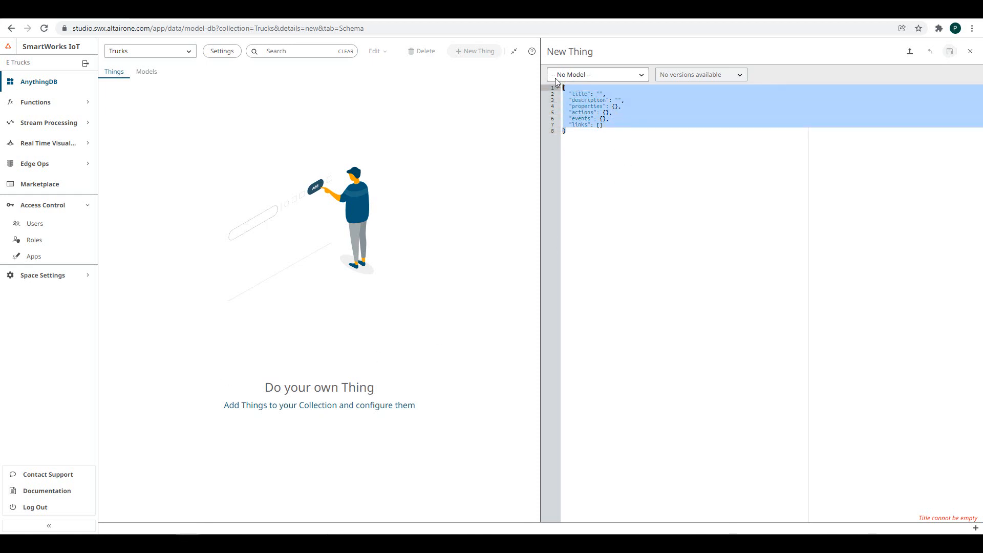
pyautogui.hotkey('ctrl', 'v')
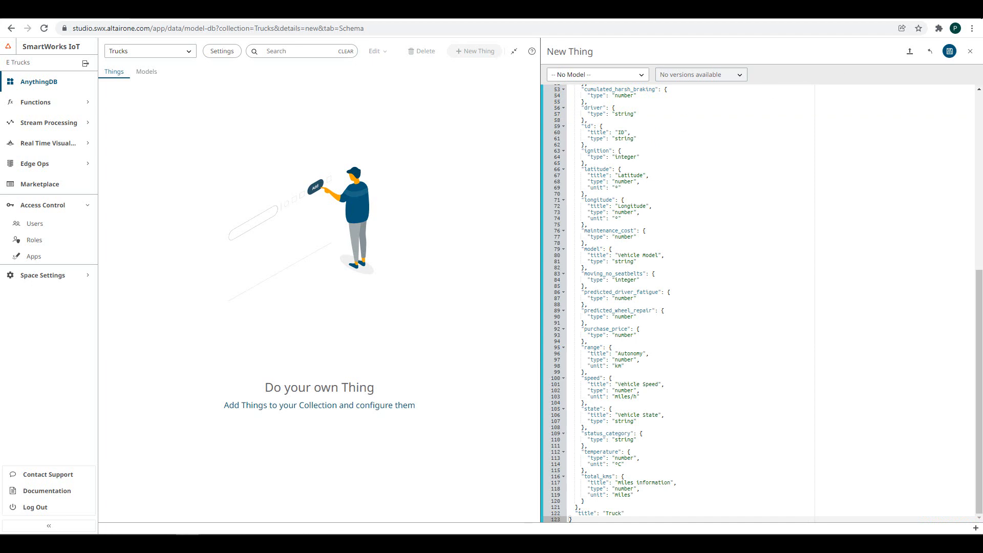
pyautogui.click(950, 52)
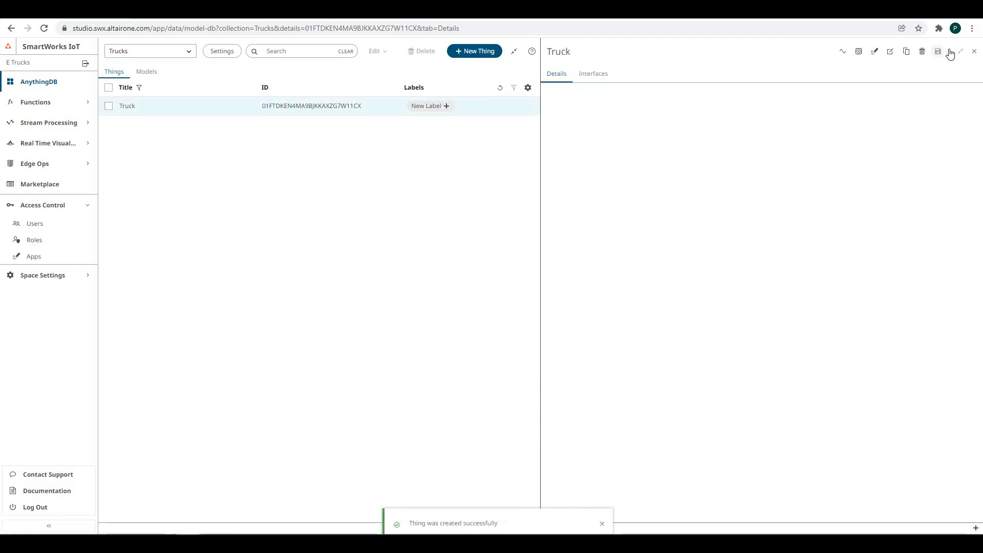
pyautogui.scroll(-15, 772, 230)
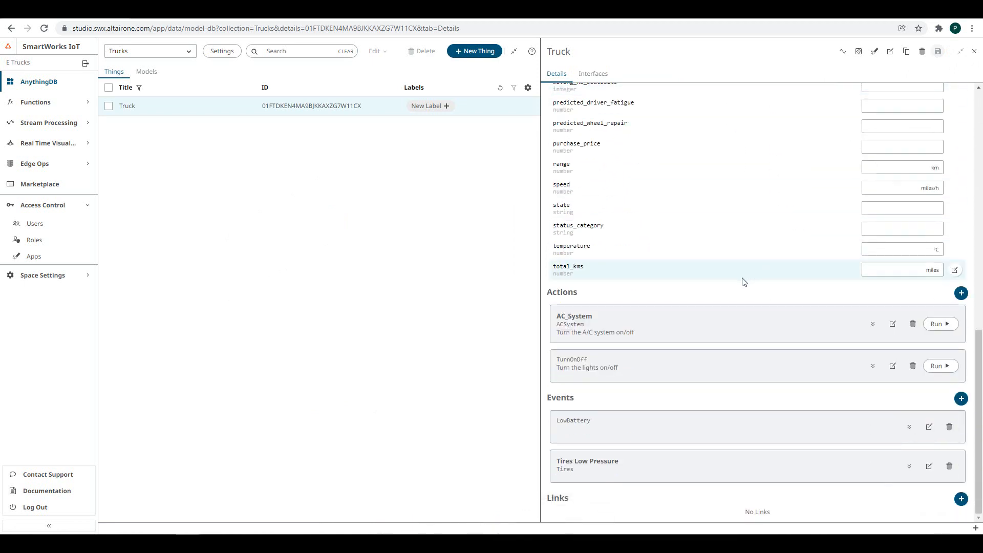
pyautogui.scroll(15, 744, 282)
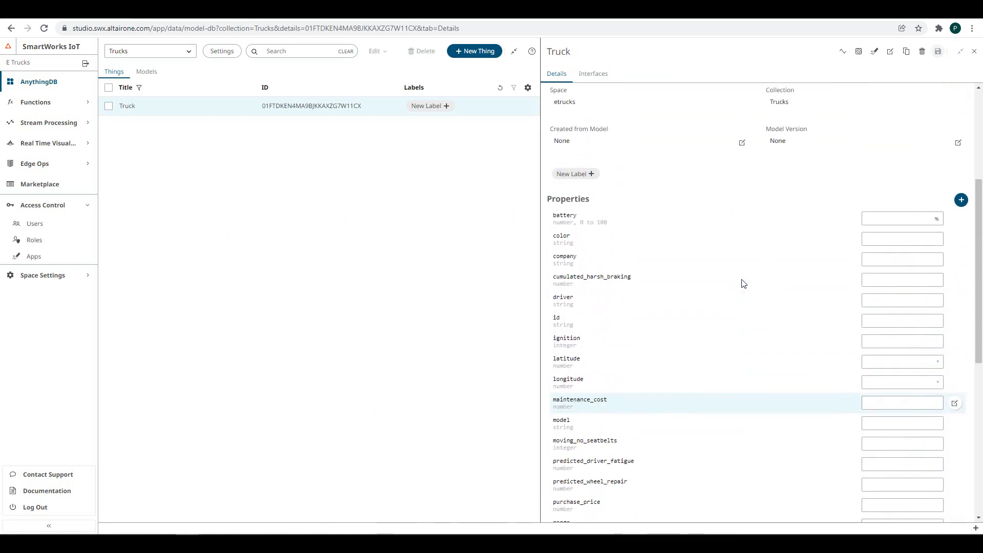
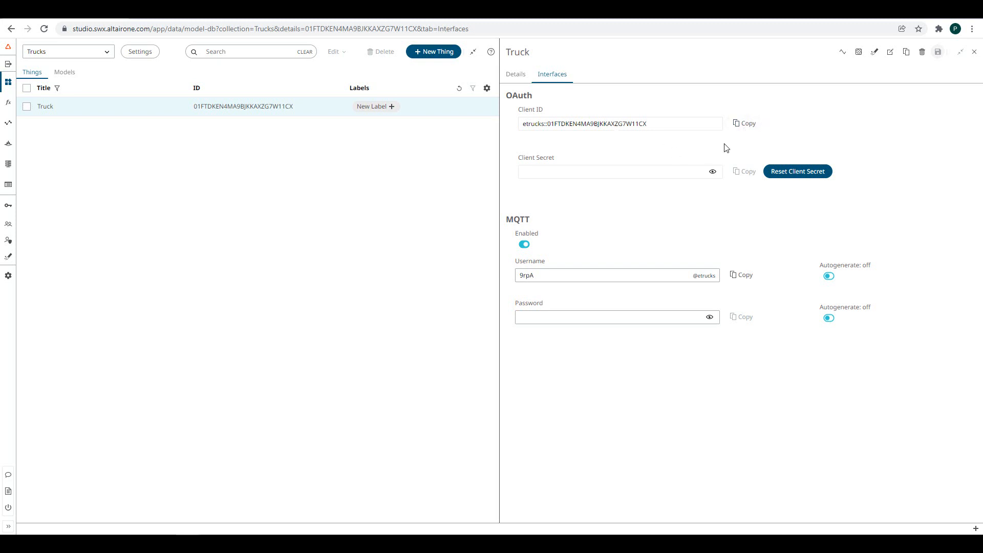
# - Reset the Truck's client secret and save autogenerated MQTT username and password
pyautogui.click(795, 171)
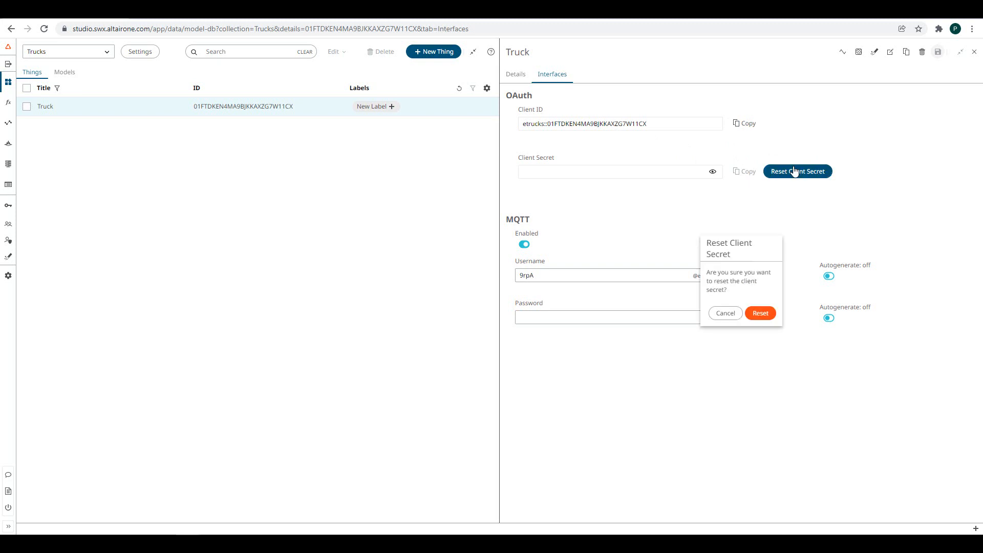
pyautogui.click(762, 313)
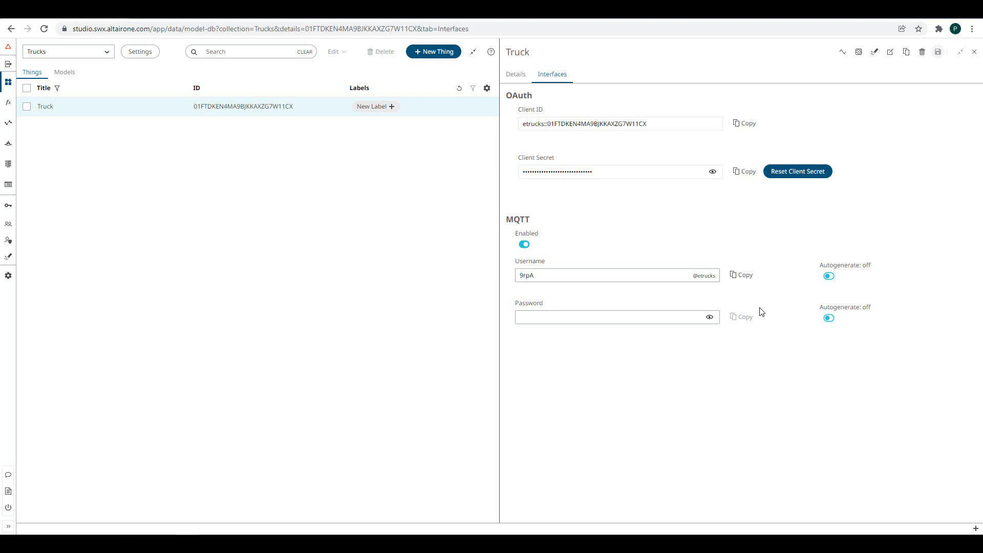
pyautogui.click(829, 276)
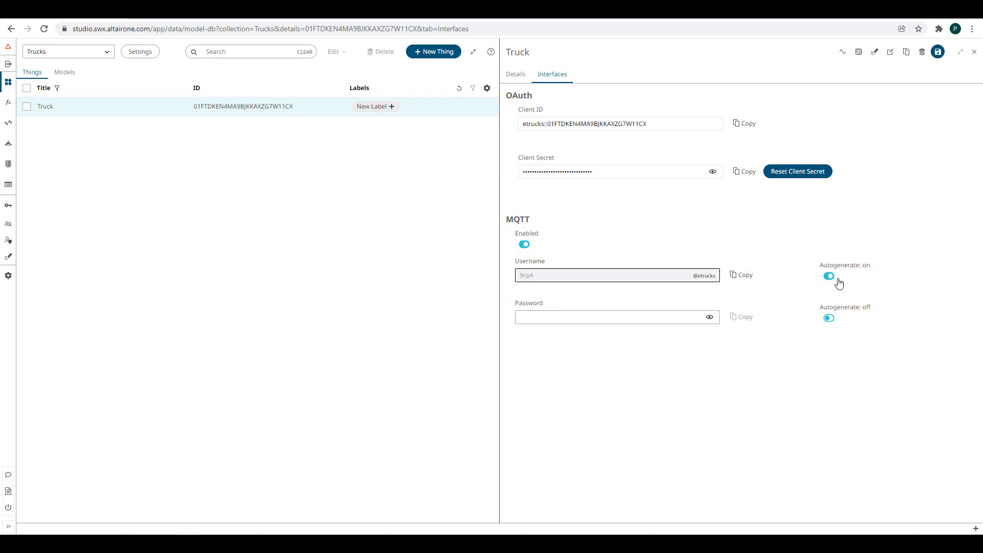
pyautogui.click(828, 320)
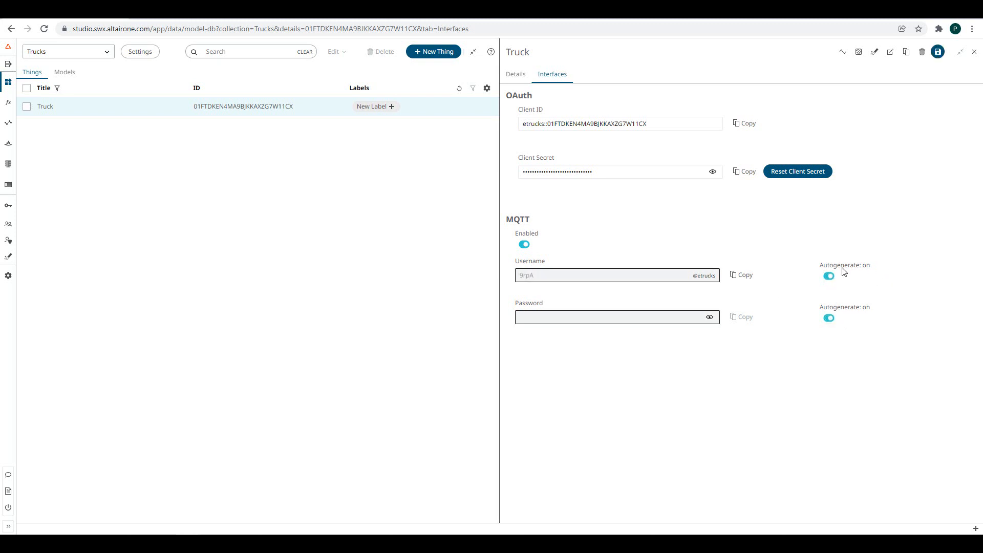
pyautogui.click(939, 53)
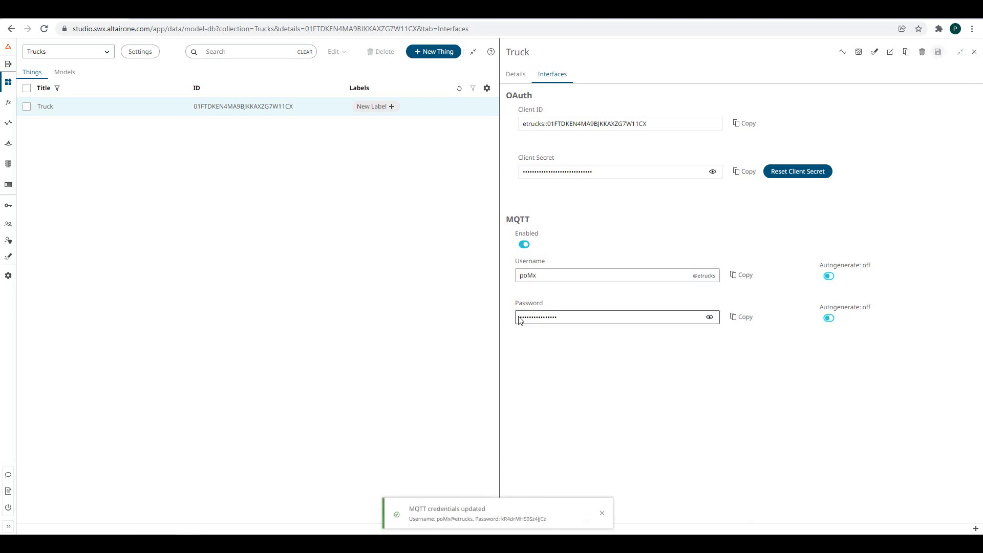
# - Replace the MQTT username with 'user', enter a new password, and save
pyautogui.doubleClick(534, 276)
pyautogui.write('u')
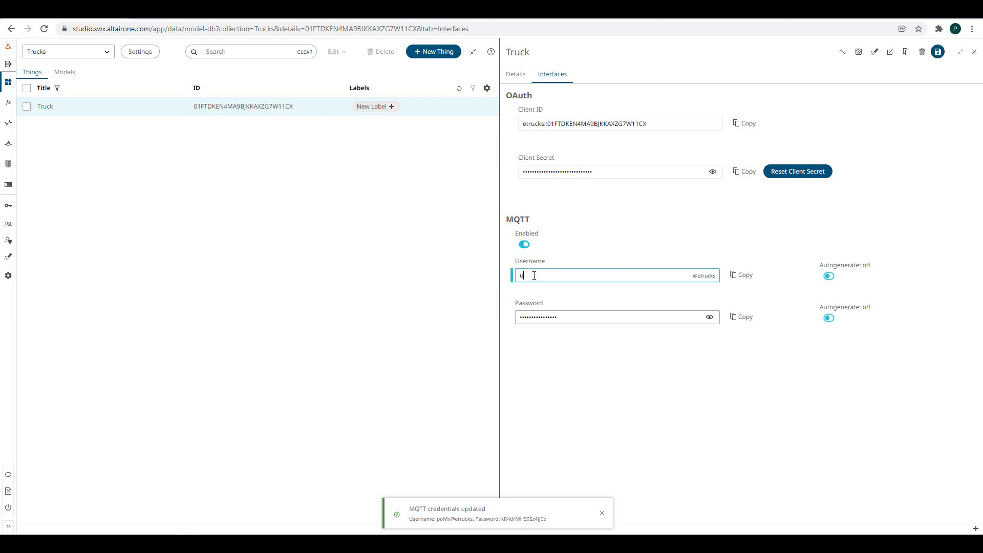
pyautogui.write('ser')
pyautogui.doubleClick(536, 320)
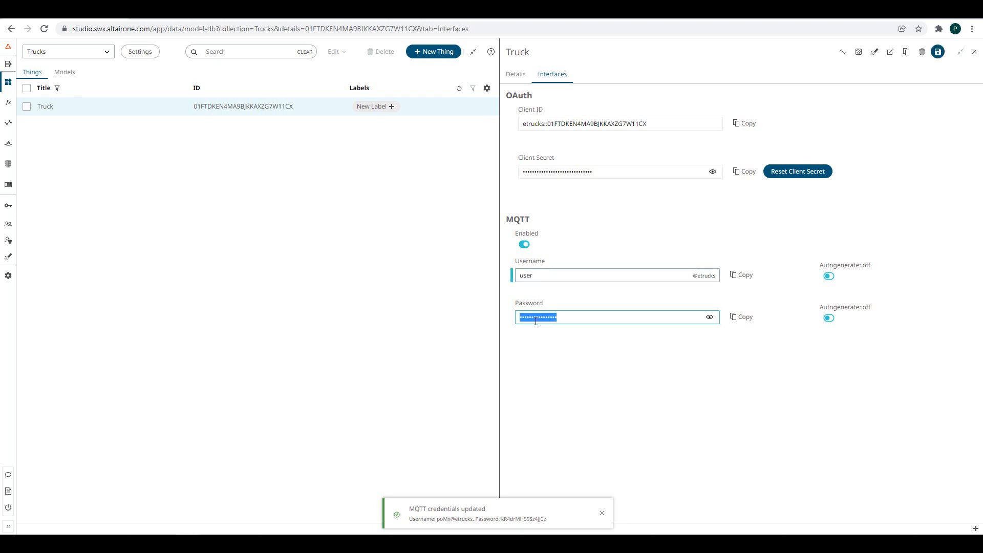
pyautogui.write('••••••••')
pyautogui.click(938, 54)
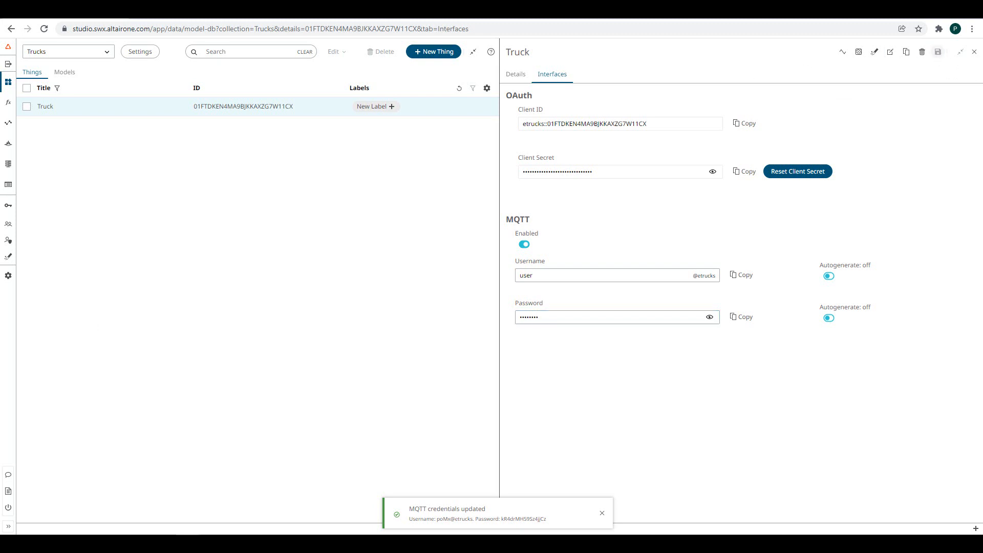
# - Widen the Truck's Details, review its properties and actions, and open the empty Raw History beside them
pyautogui.click(515, 73)
pyautogui.moveTo(498, 126); pyautogui.dragTo(402, 126)
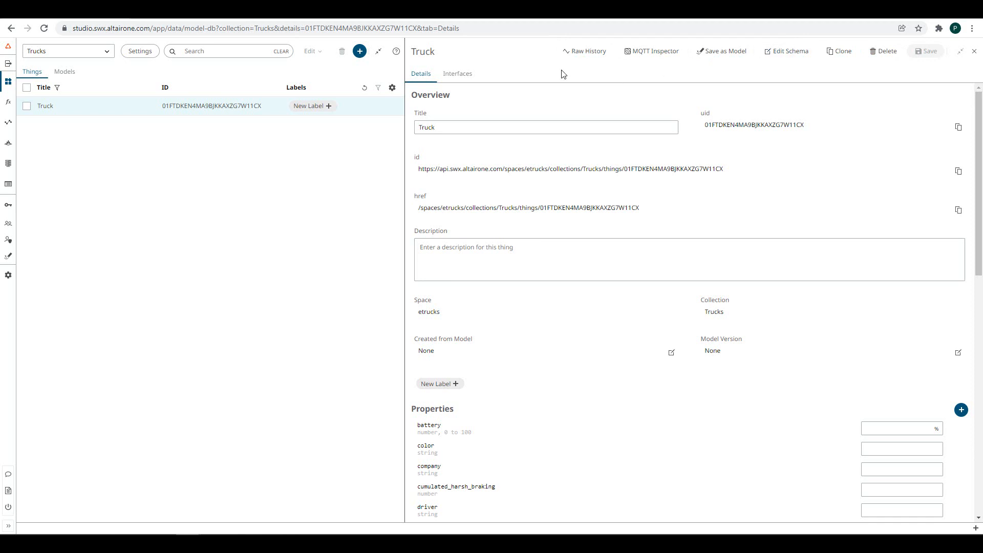
pyautogui.scroll(-2, 533, 241)
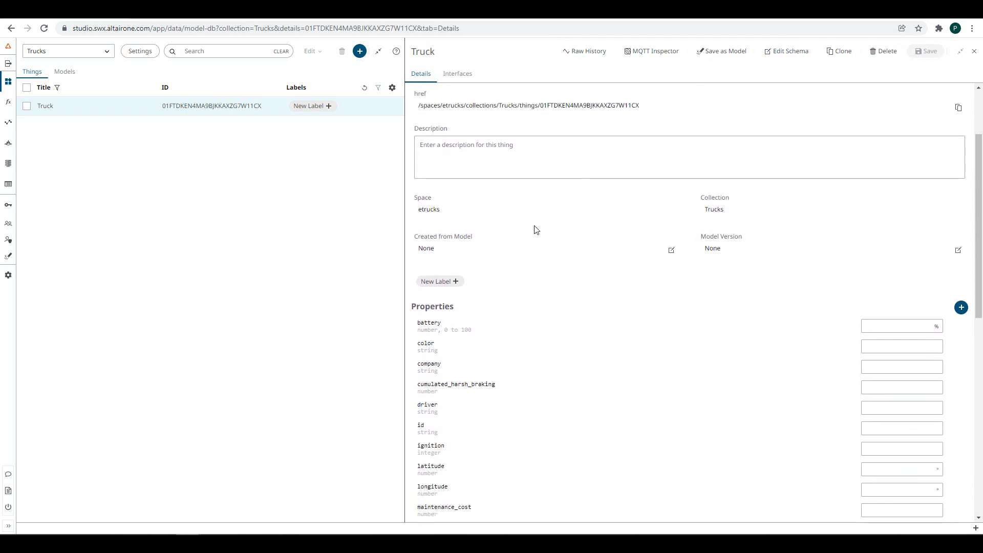
pyautogui.scroll(-2, 535, 229)
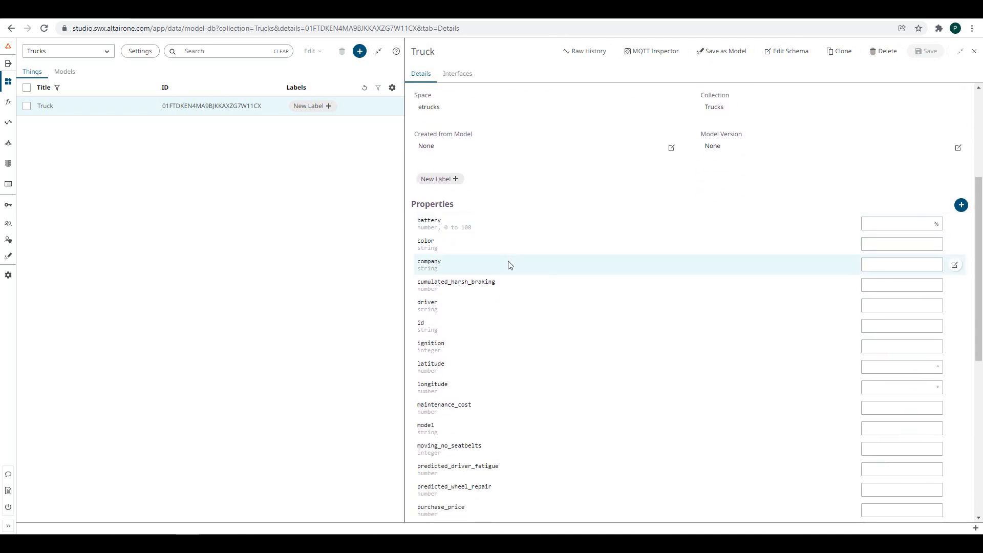
pyautogui.scroll(-4, 481, 352)
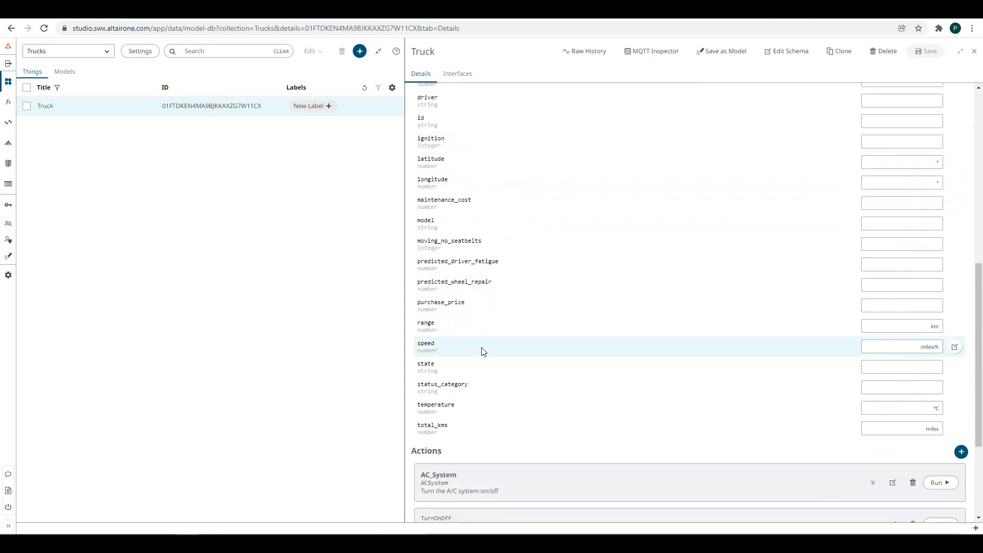
pyautogui.scroll(7, 481, 352)
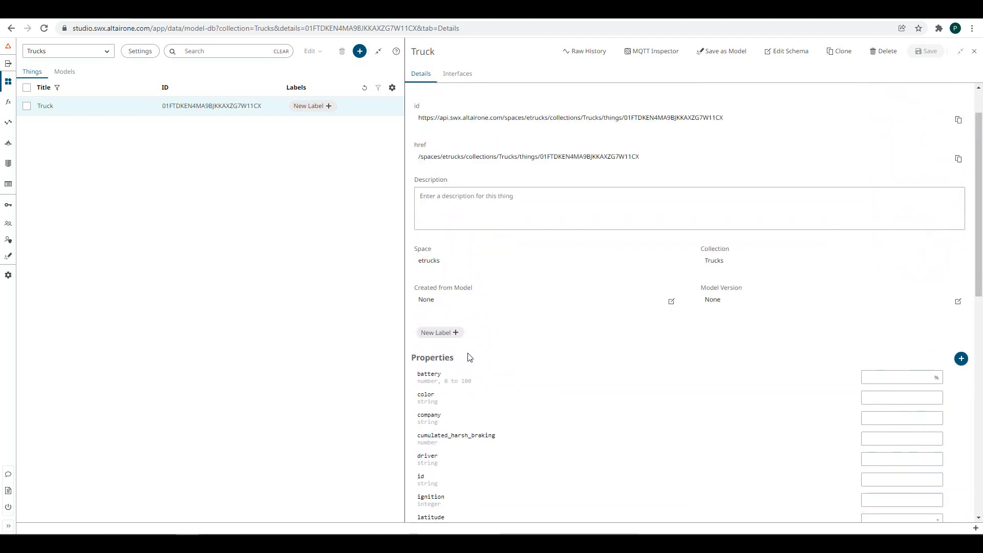
pyautogui.click(592, 51)
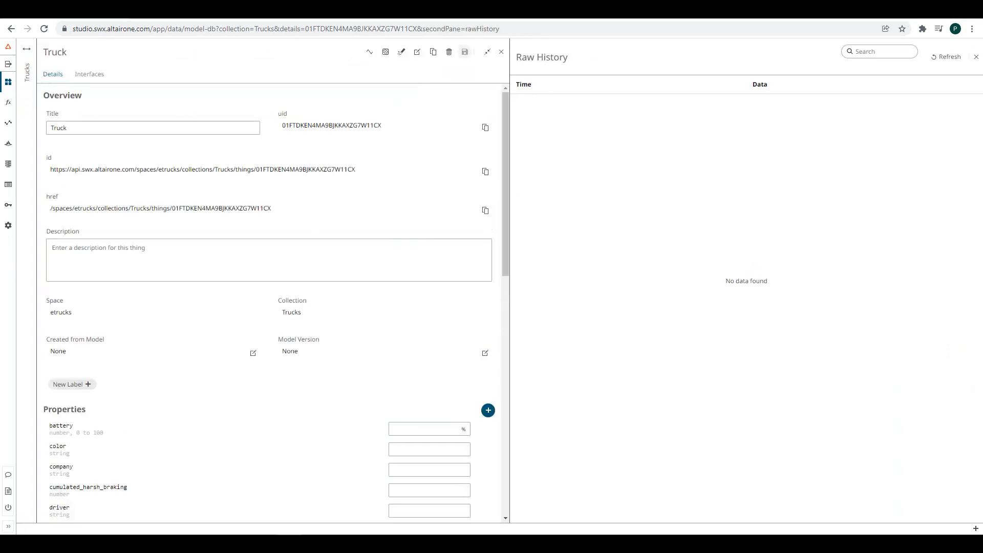
# - Open the API Inspector from the utility tools, then go to the Data API reference page
pyautogui.click(976, 530)
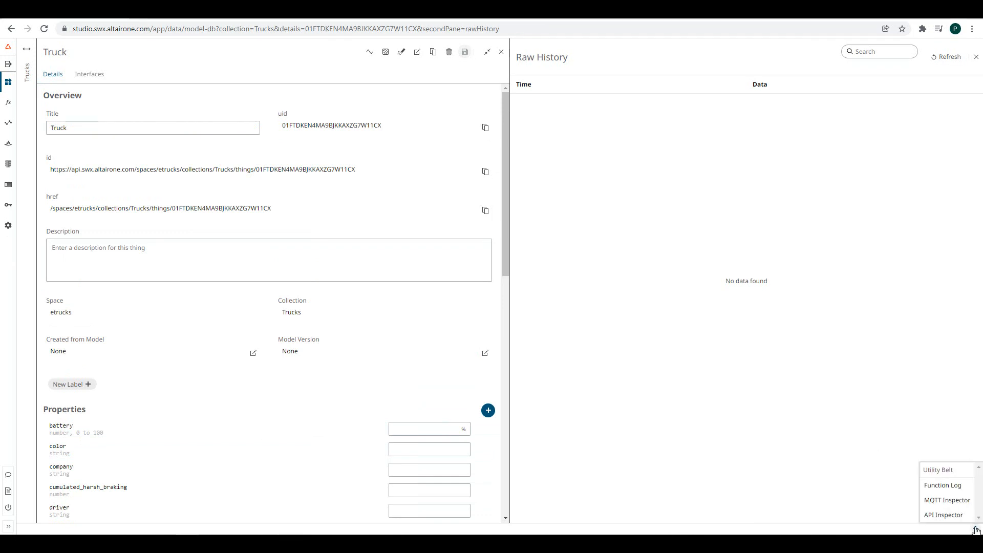
pyautogui.click(951, 515)
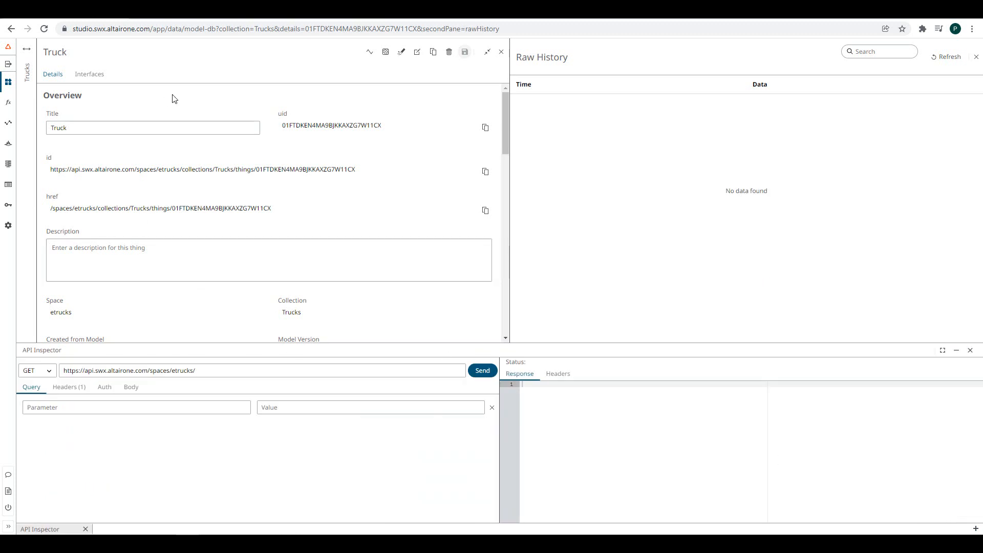
pyautogui.click(180, 17)
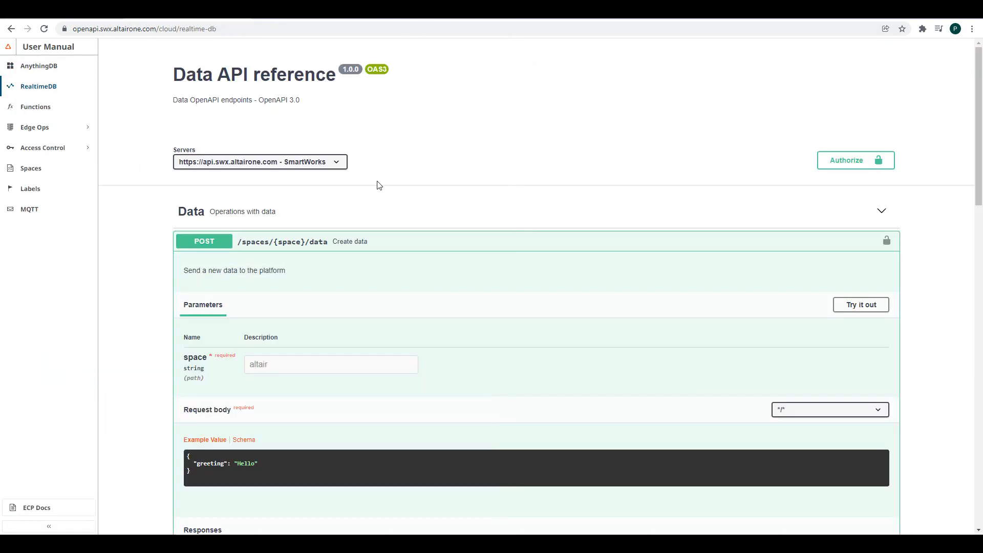
# - Scroll to the POST /spaces/{space}/data Create data endpoint in the reference
pyautogui.scroll(-1, 419, 243)
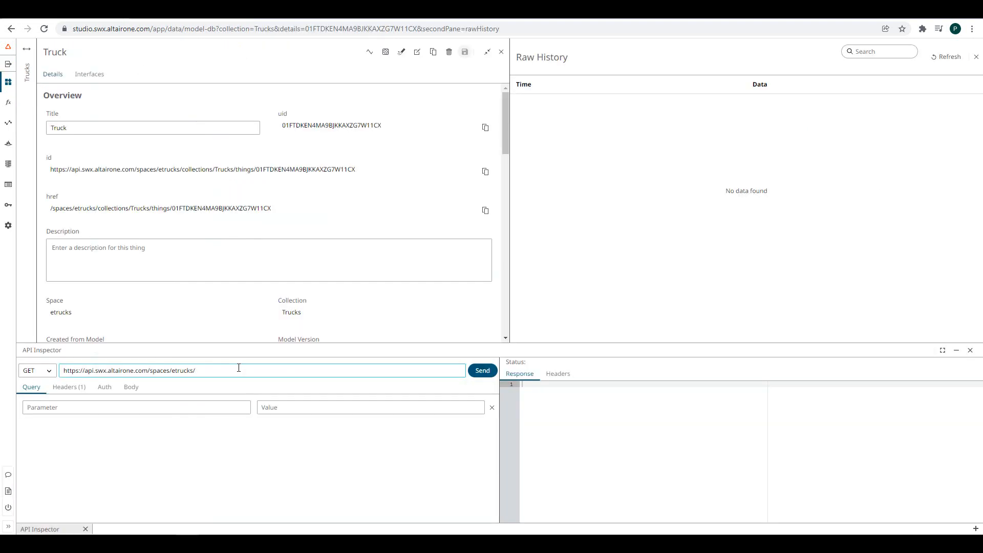
# - Make the request a POST to /spaces/etrucks/data and show its Auth fields
pyautogui.write('data')
pyautogui.click(37, 371)
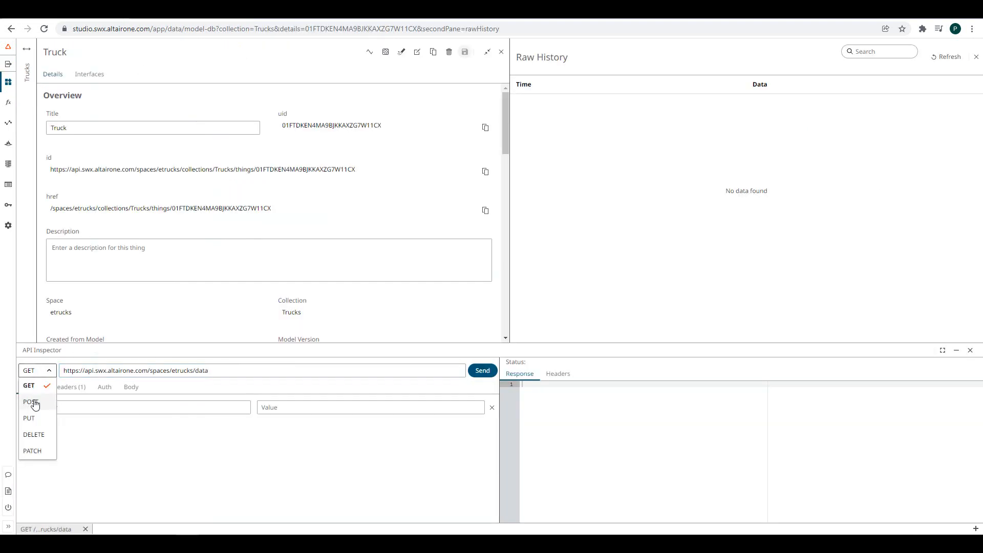
pyautogui.click(35, 408)
pyautogui.click(104, 389)
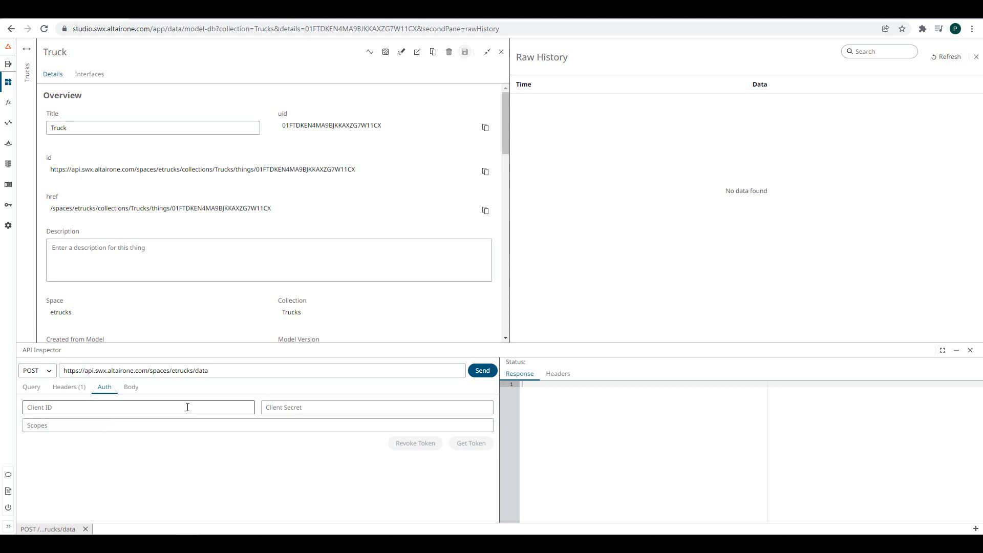
# - Fill in the Truck's client ID and a freshly reset, copied client secret
pyautogui.click(89, 75)
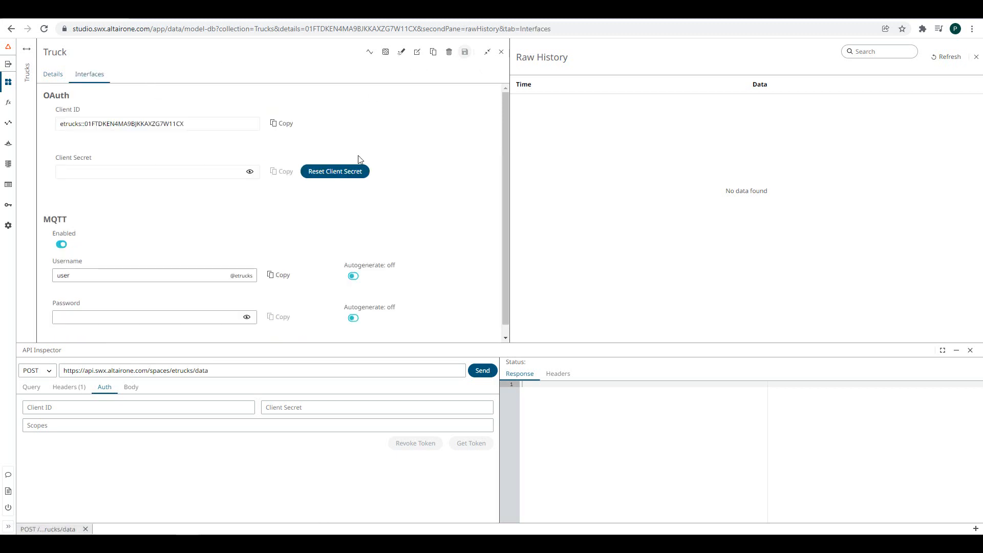
pyautogui.click(48, 405)
pyautogui.hotkey('ctrl', 'v')
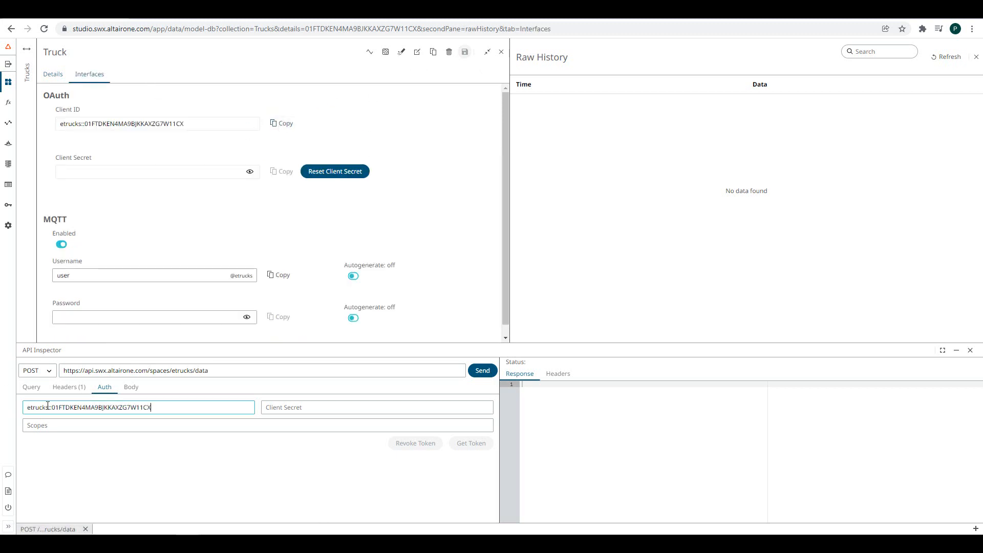
pyautogui.click(364, 167)
pyautogui.click(292, 223)
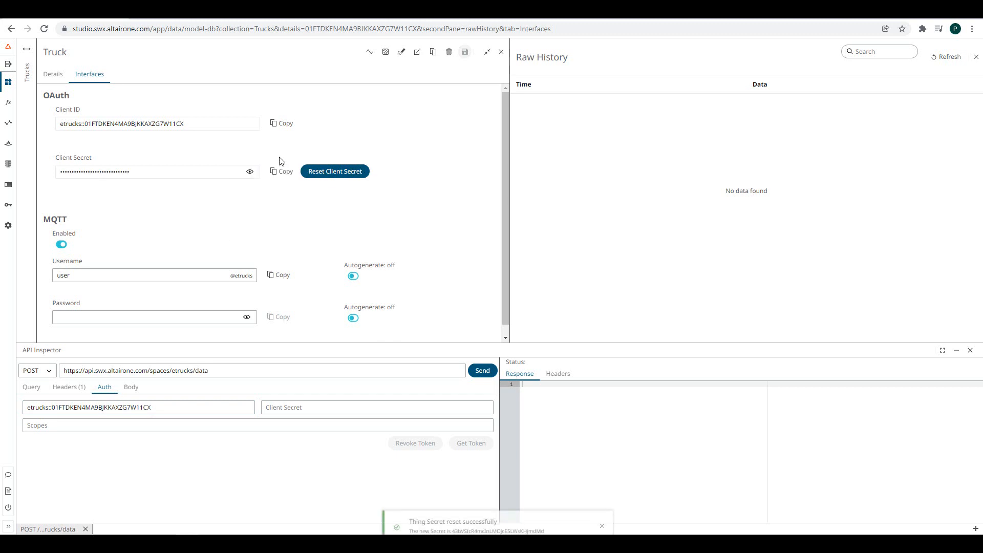
pyautogui.click(276, 171)
pyautogui.click(282, 407)
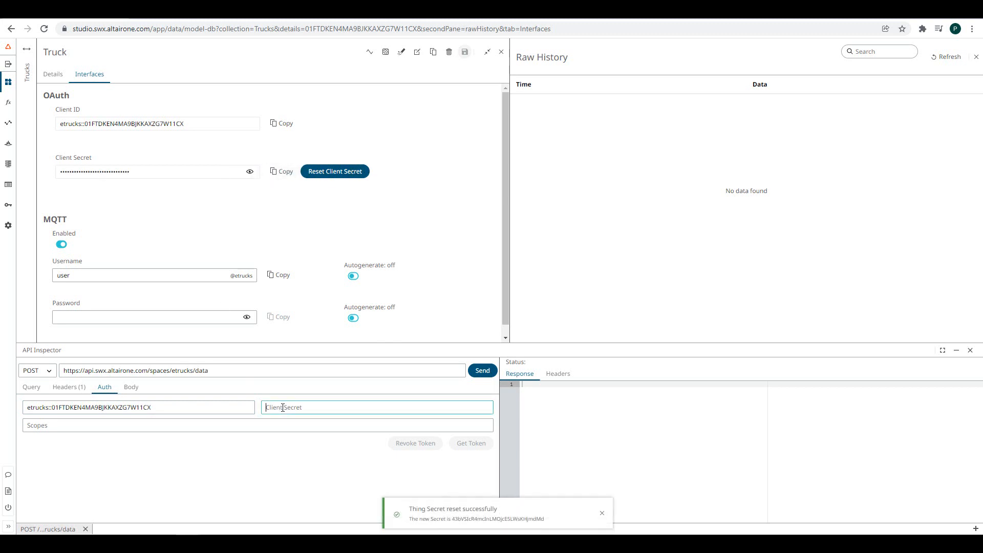
pyautogui.hotkey('ctrl', 'v')
# - Enter scope data.create and generate the access token
pyautogui.click(204, 422)
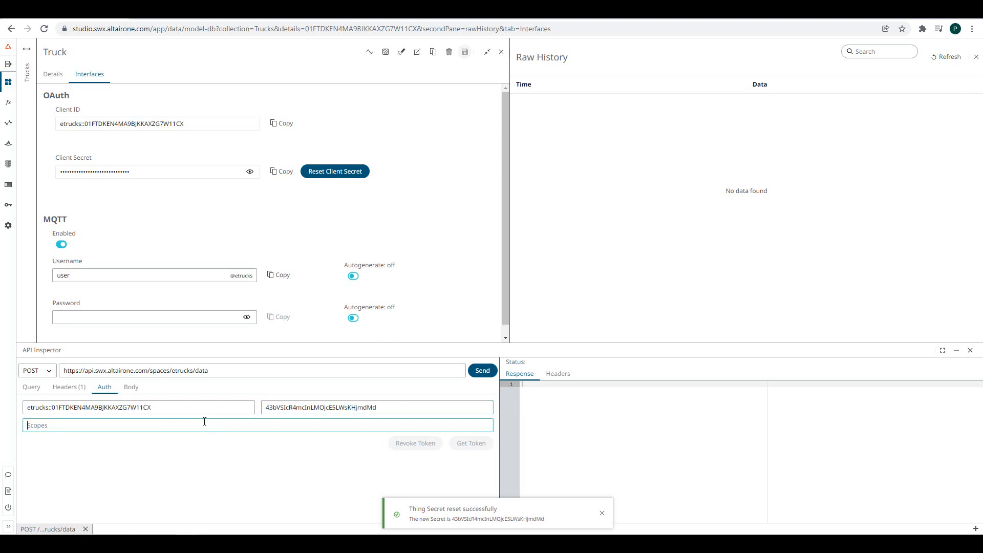
pyautogui.write('data')
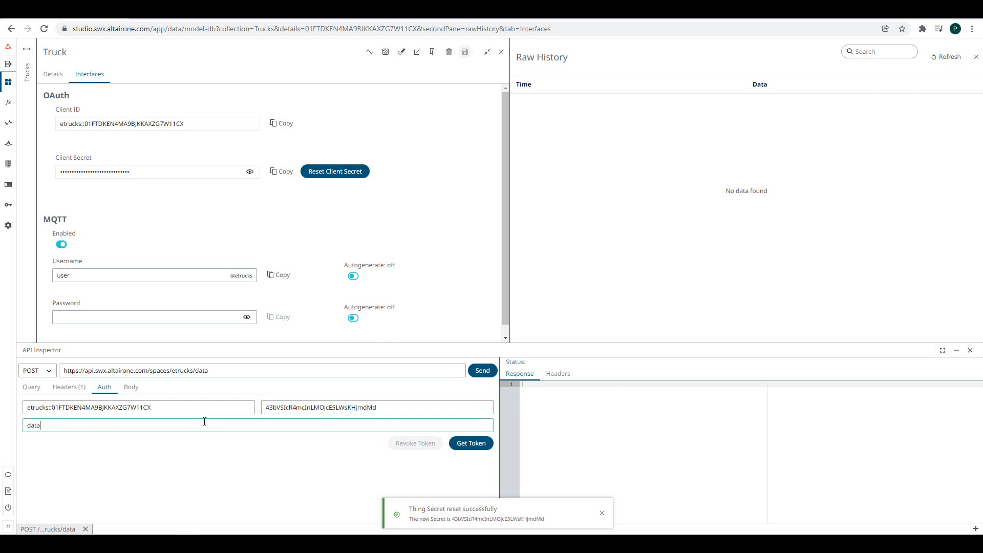
pyautogui.write('.create')
pyautogui.click(602, 513)
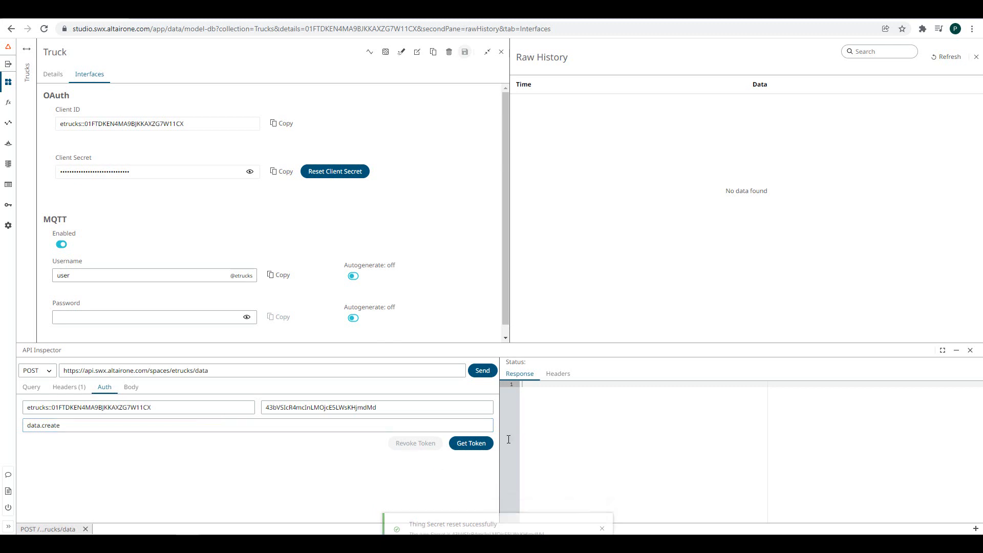
pyautogui.click(471, 443)
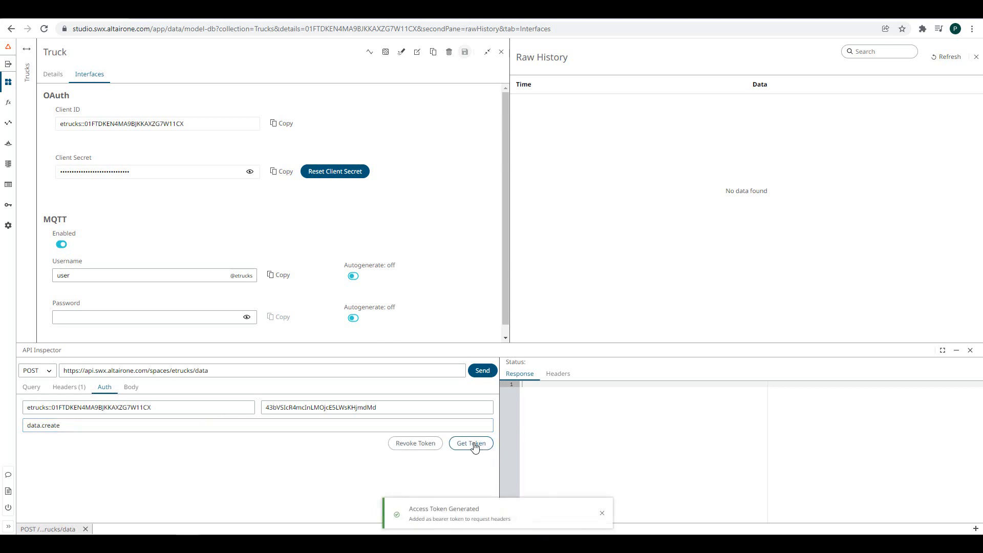
# - Send a plain-text 'hello' body and view it in the refreshed Raw History
pyautogui.click(132, 388)
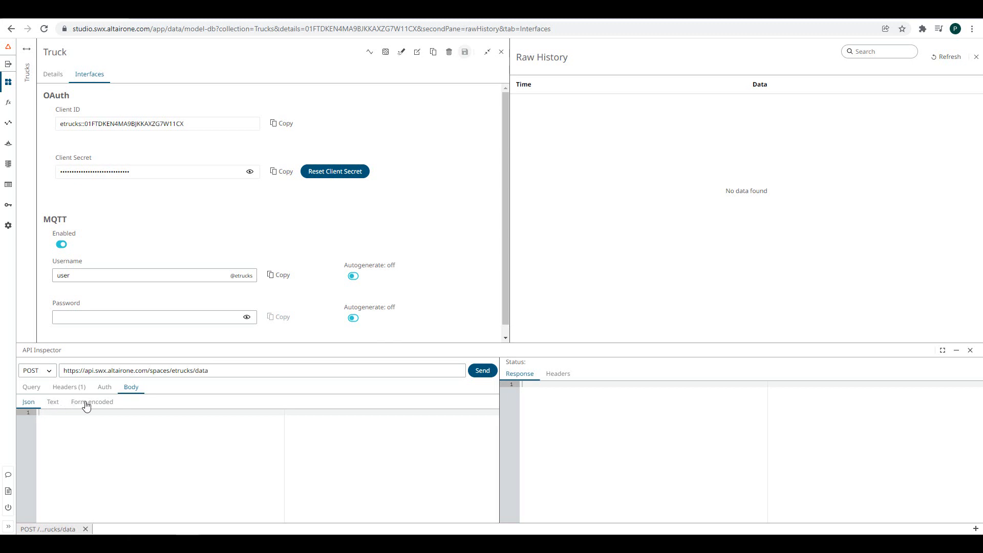
pyautogui.click(52, 403)
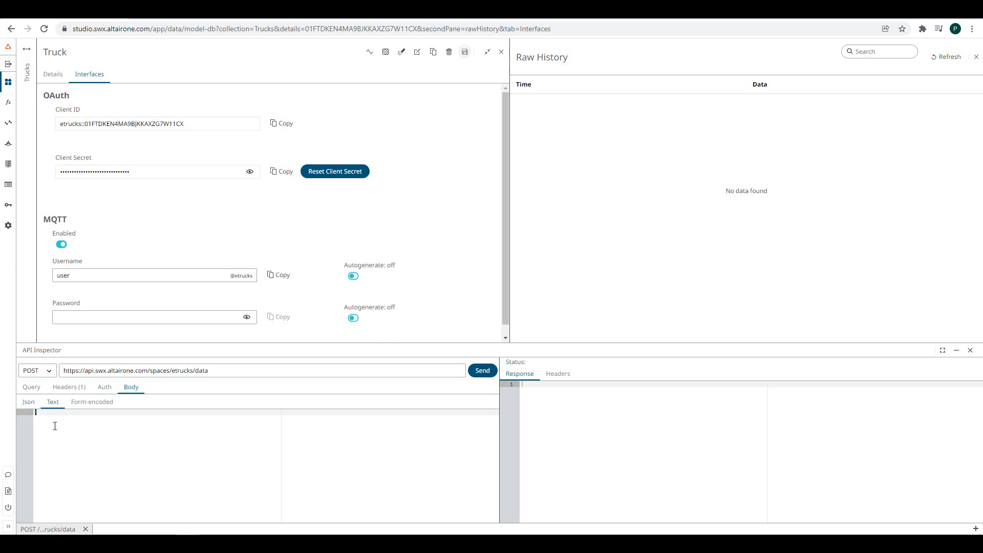
pyautogui.write('hello')
pyautogui.click(482, 372)
pyautogui.click(945, 57)
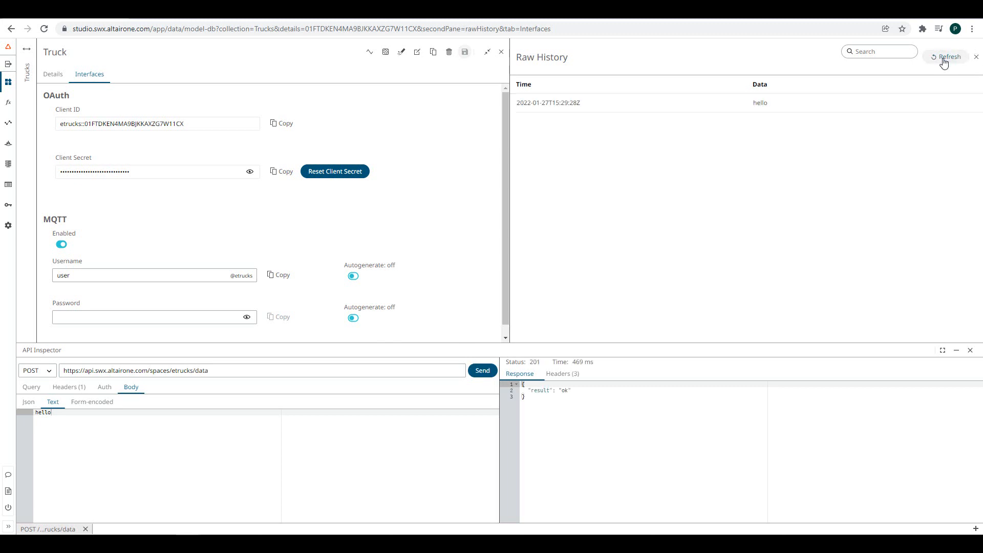
pyautogui.click(762, 105)
# - Send a JSON body with "kms":23, refresh Raw History and expand the new entry
pyautogui.click(25, 402)
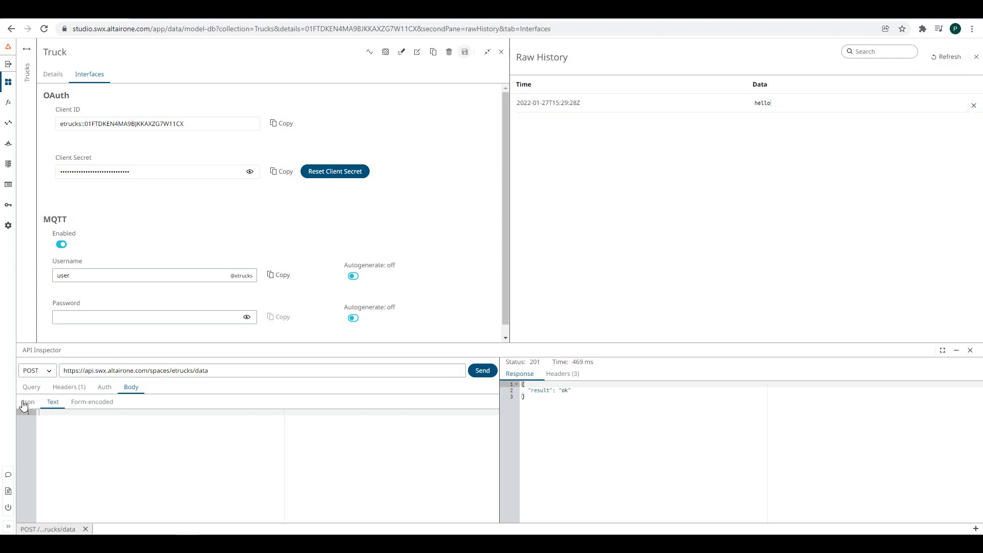
pyautogui.click(25, 402)
pyautogui.scroll(-1, 174, 235)
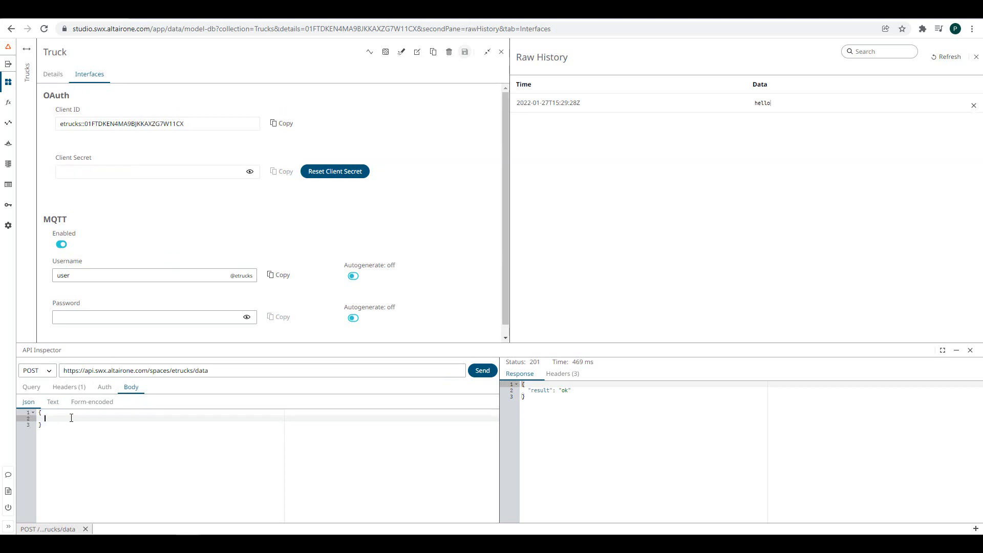
pyautogui.write('"')
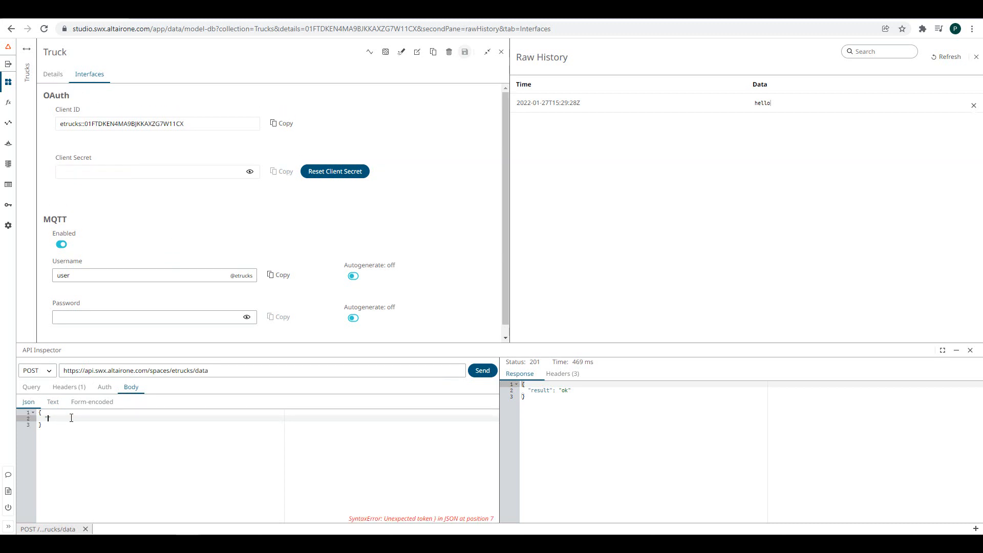
pyautogui.write('kms":23,')
pyautogui.press('BackSpace')
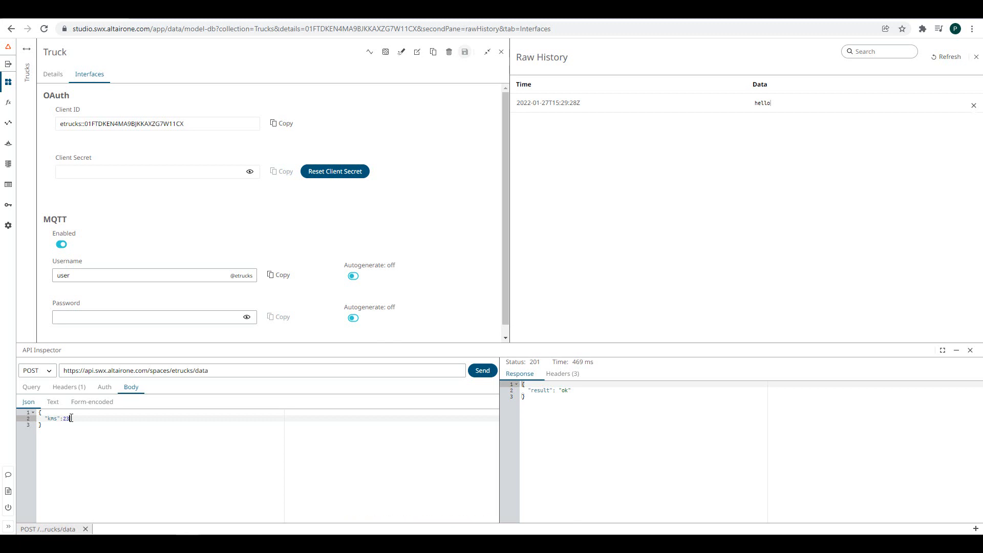
pyautogui.click(479, 377)
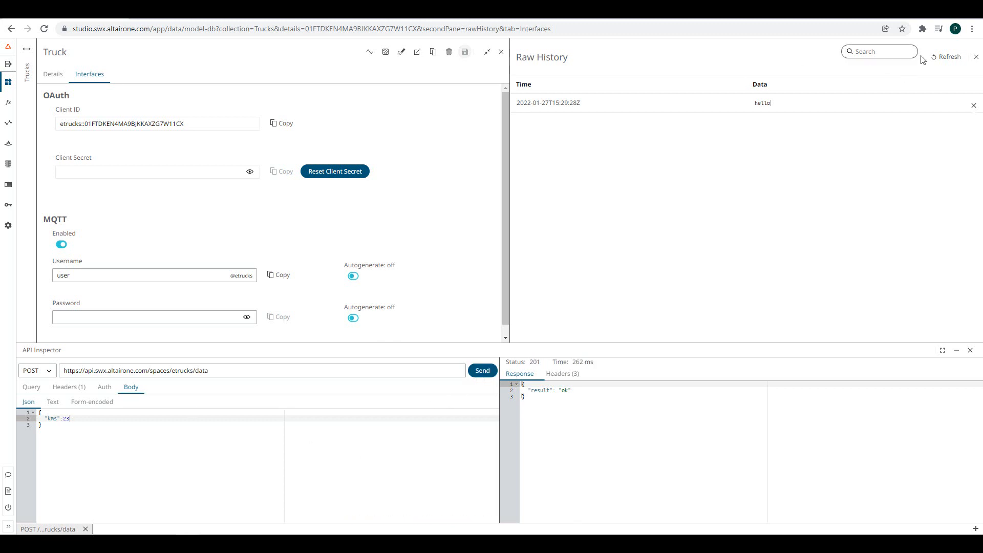
pyautogui.click(936, 57)
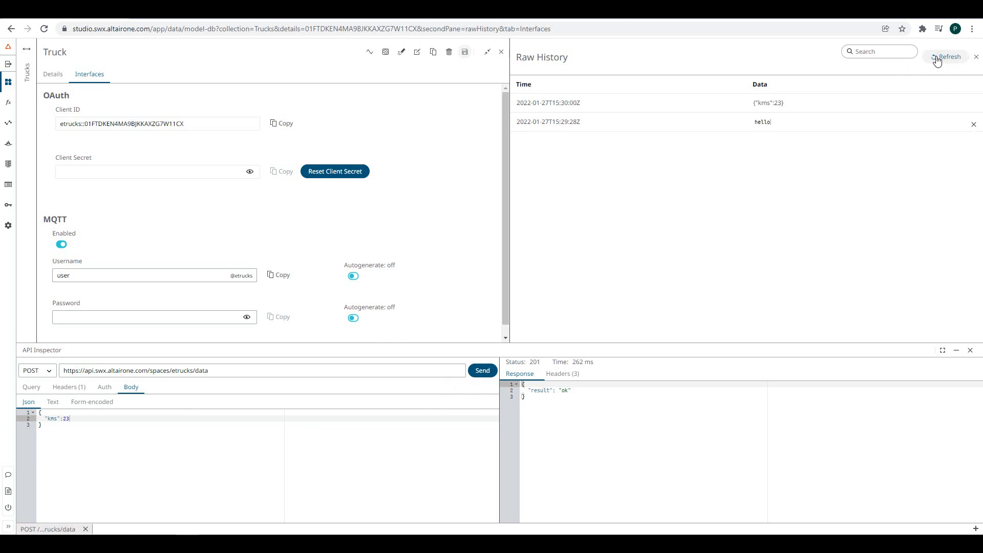
pyautogui.click(799, 99)
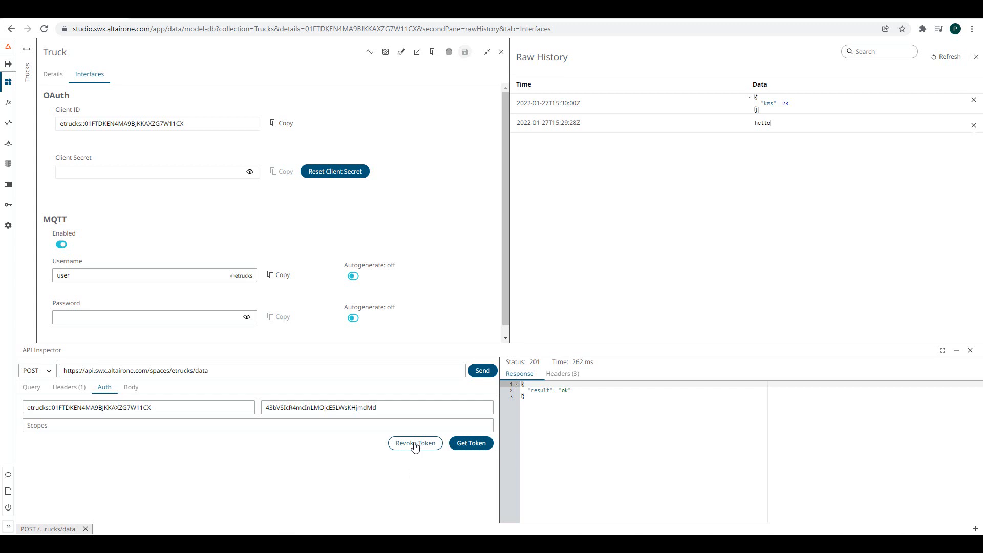
# - Revoke the access token and show the Truck's details down to its properties
pyautogui.click(414, 443)
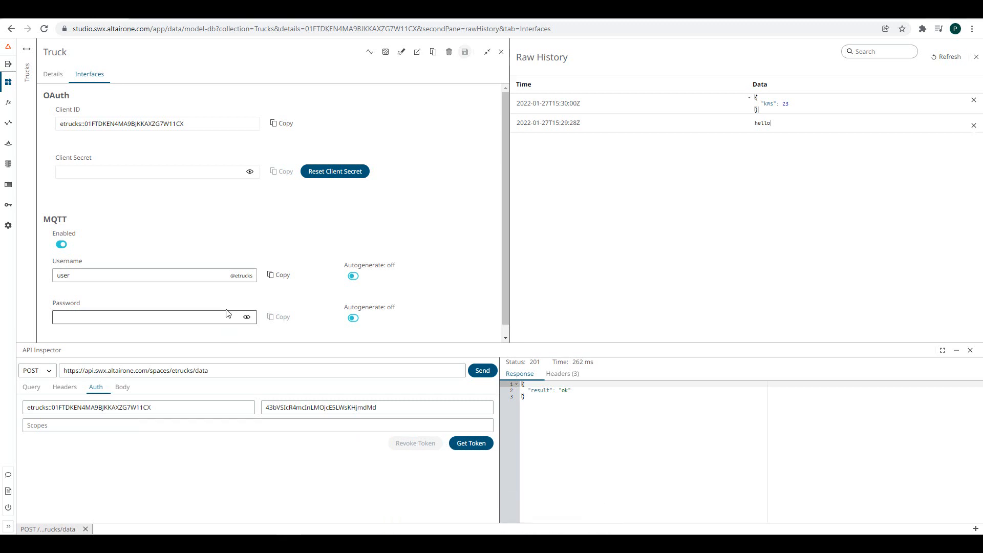
pyautogui.click(53, 74)
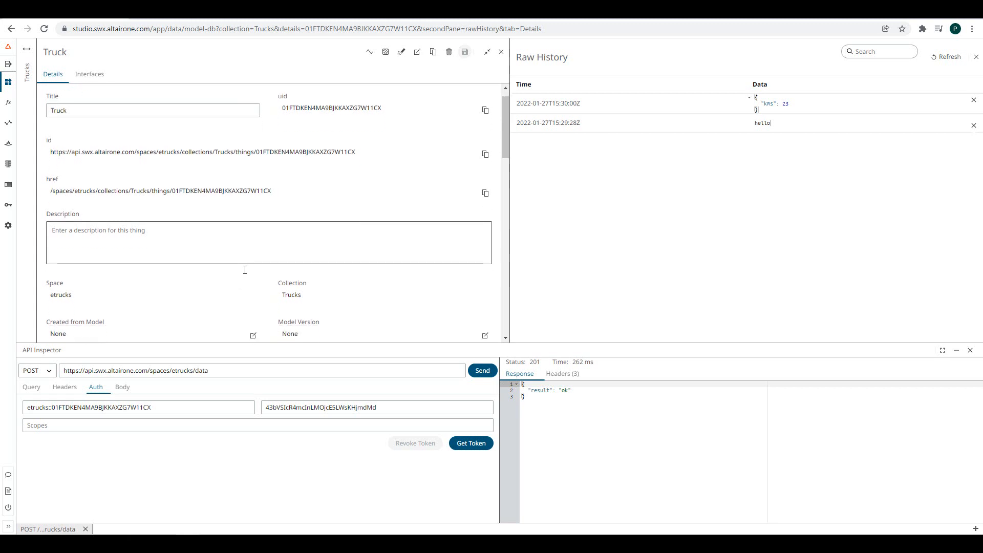
pyautogui.scroll(-5, 244, 270)
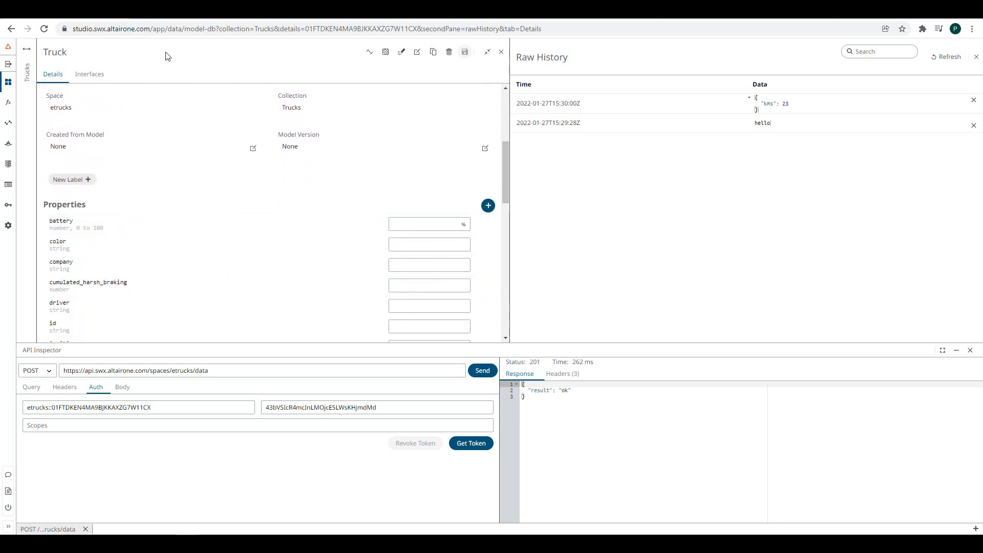
# - Study AnythingDB's PUT Update properties example body, then select the Truck's collections/Trucks/things path
pyautogui.click(154, 19)
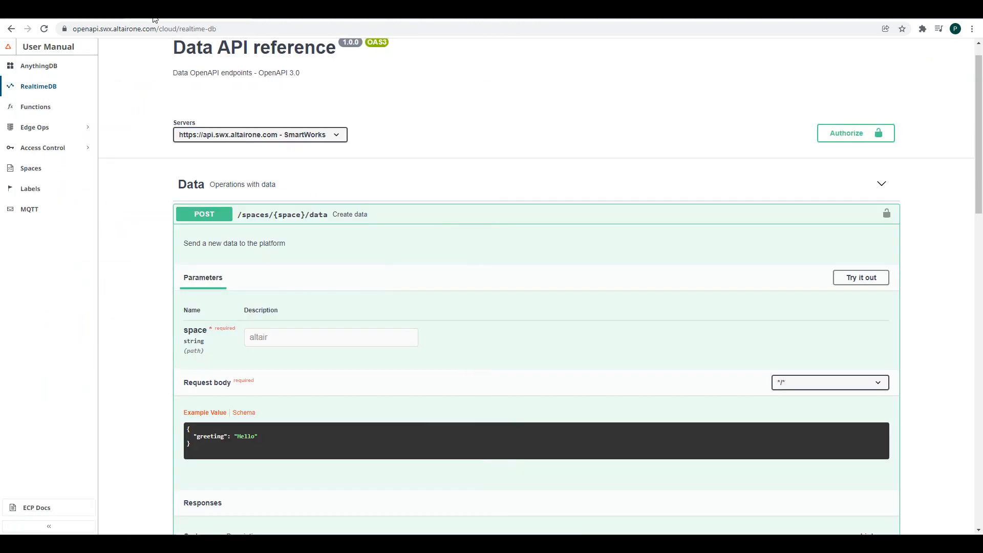
pyautogui.click(56, 69)
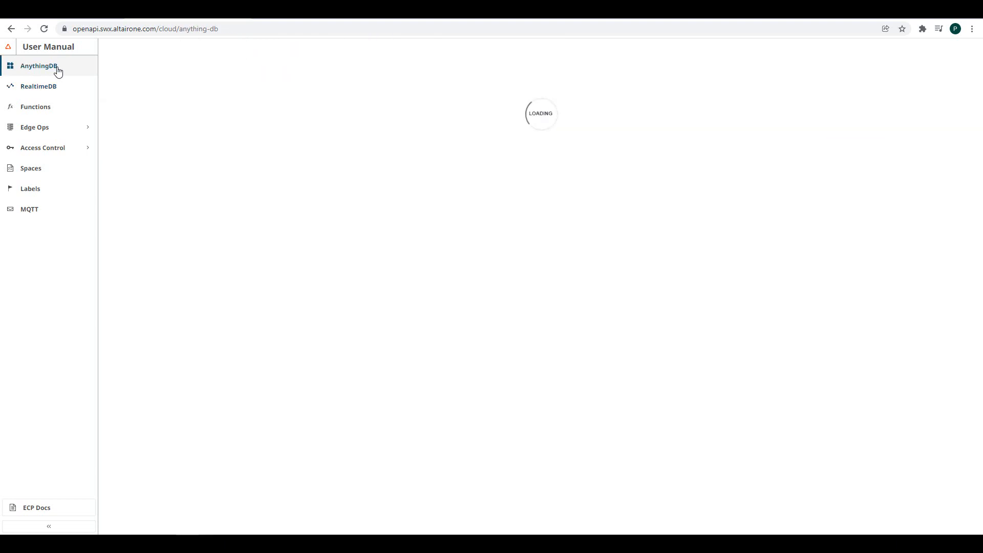
pyautogui.scroll(-20, 557, 242)
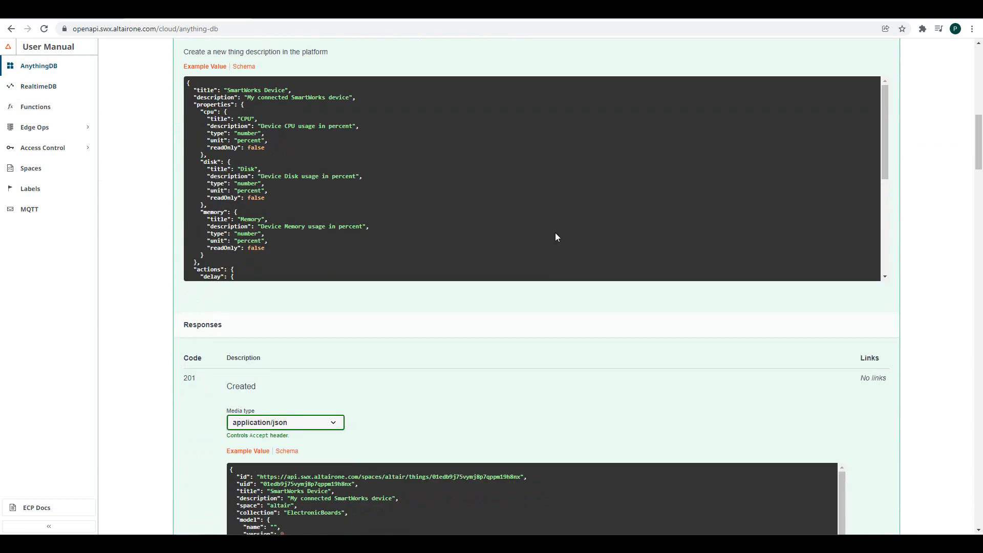
pyautogui.scroll(-20, 457, 358)
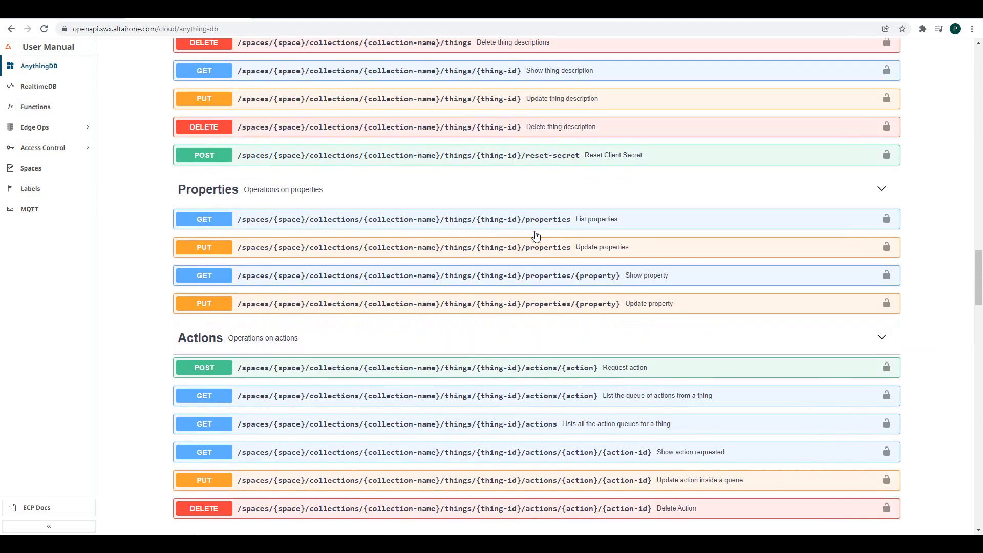
pyautogui.click(522, 249)
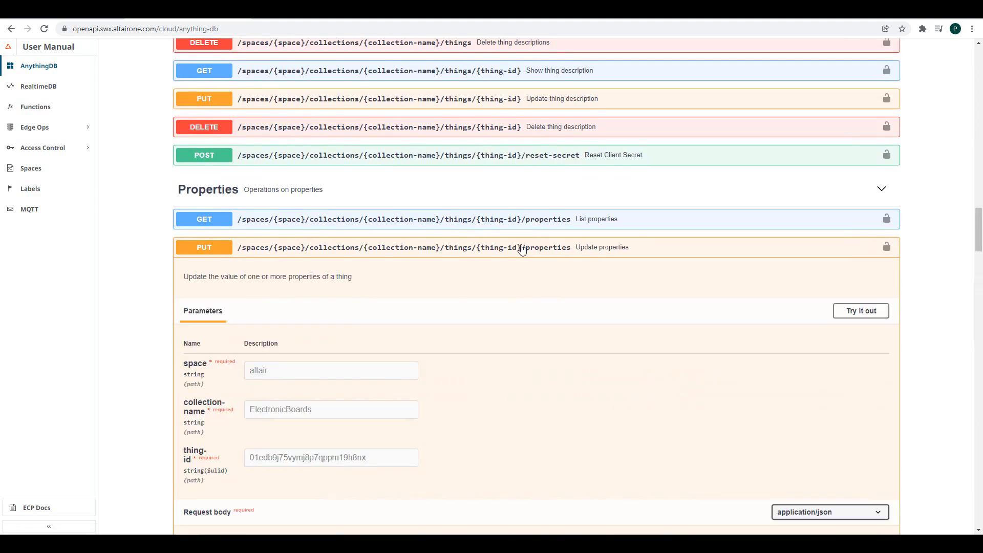
pyautogui.scroll(-1, 528, 333)
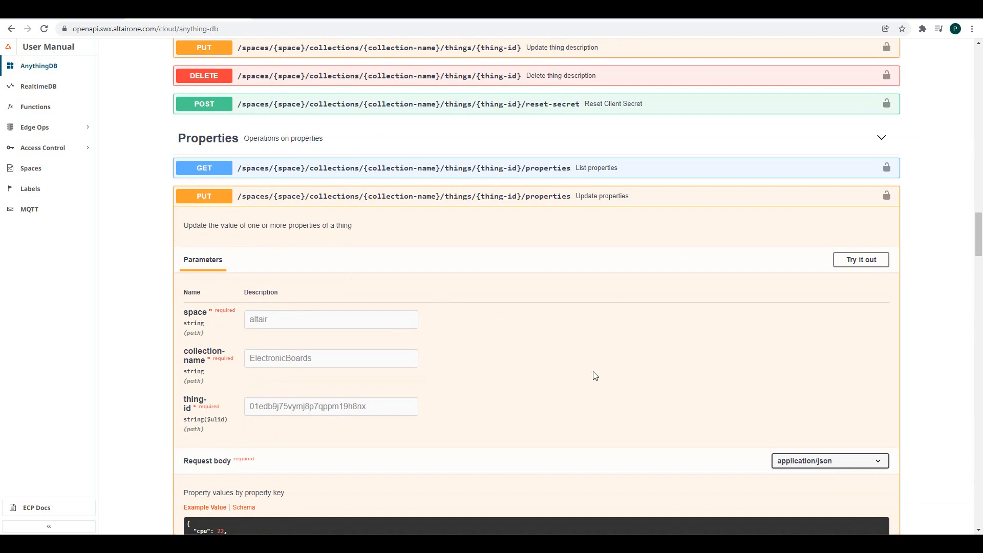
pyautogui.scroll(-4, 594, 371)
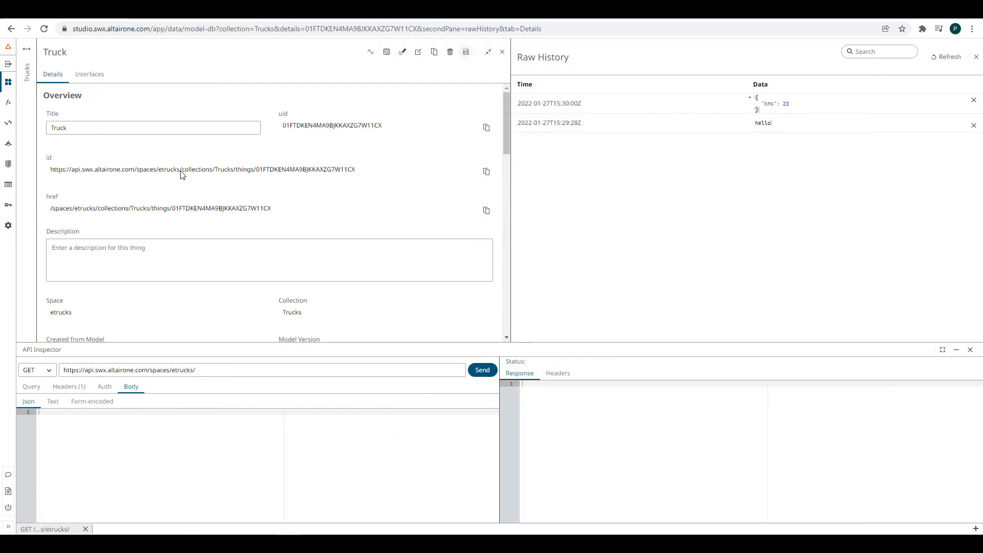
pyautogui.moveTo(182, 175); pyautogui.dragTo(369, 176)
pyautogui.hotkey('ctrl', 'c')
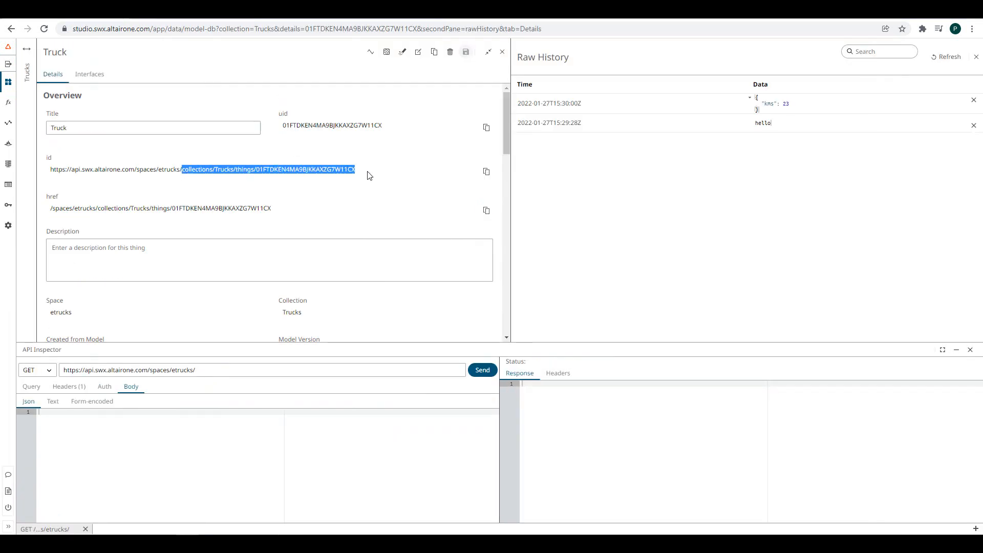
# - Append the Truck's things path and /properties to the request URL
pyautogui.click(237, 368)
pyautogui.hotkey('ctrl', 'v')
pyautogui.write('/')
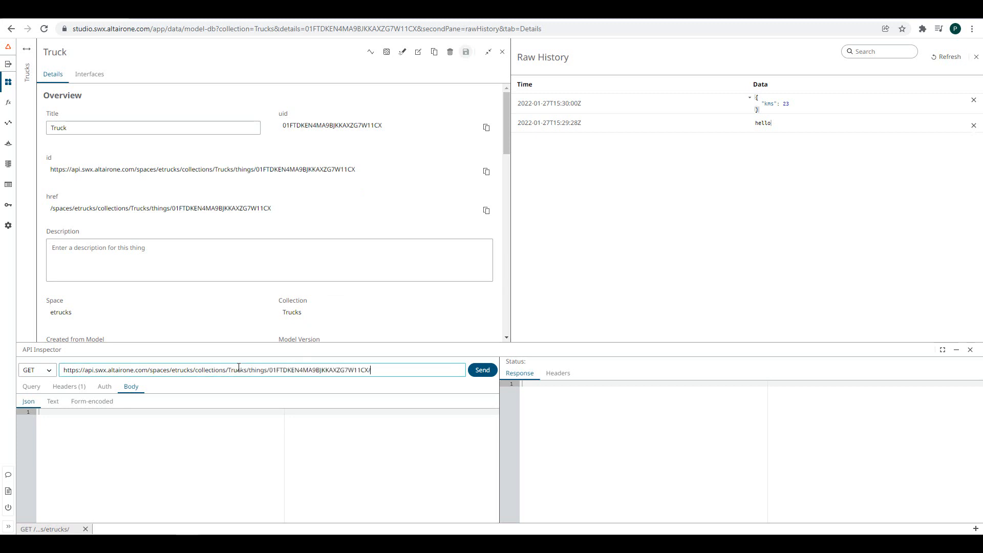
pyautogui.write('propertiess')
pyautogui.click(215, 542)
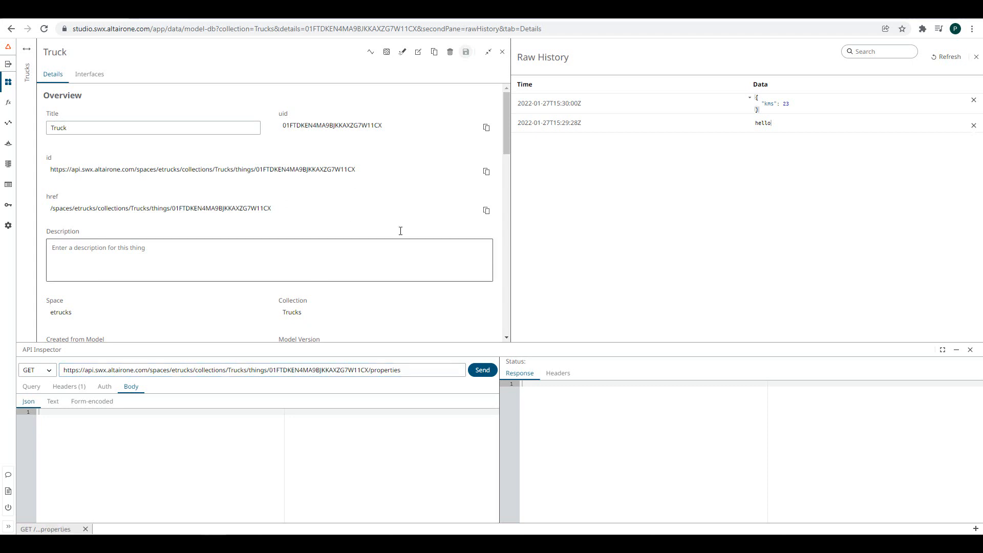
# - Paste the property values as the body and PUT them to the Truck
pyautogui.scroll(-1, 391, 237)
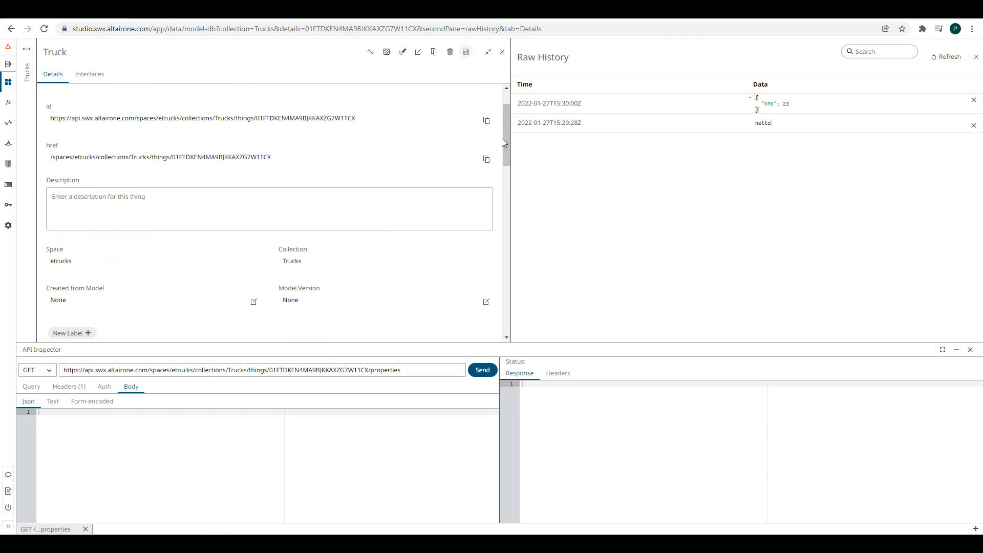
pyautogui.moveTo(506, 135); pyautogui.dragTo(521, 188)
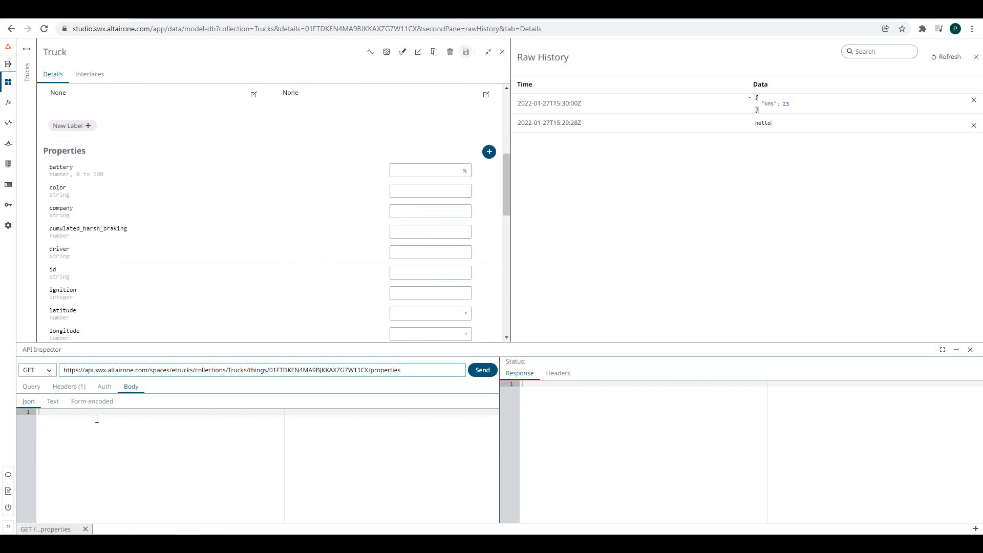
pyautogui.write('{   "battery":23,   "color":"dark",   "company":"A",   "cumulated_harsh_braking":2,   "driver":"Paloma",   "id":"7893kjl",   "ignition":13,   "latitude":23,   "longitude":-2.663 }')
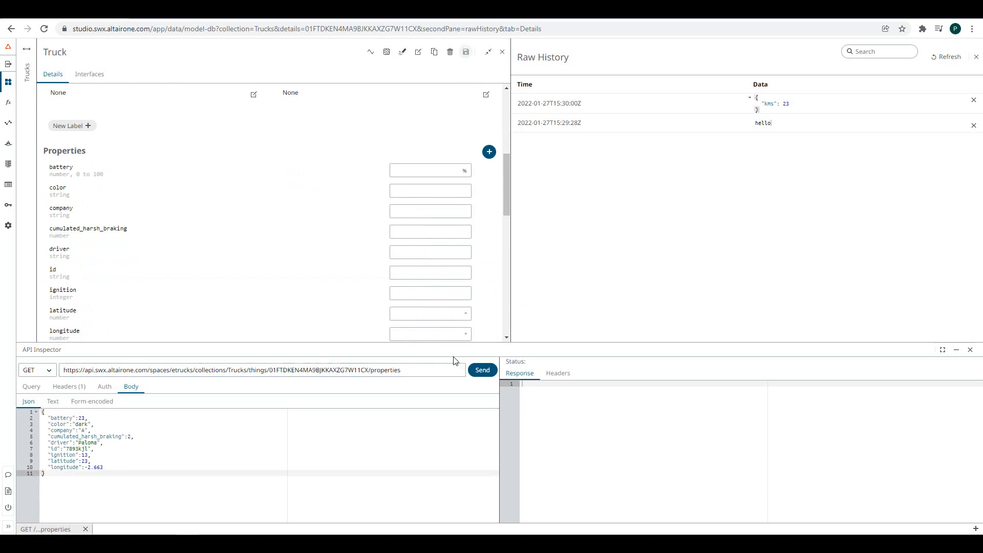
pyautogui.click(45, 371)
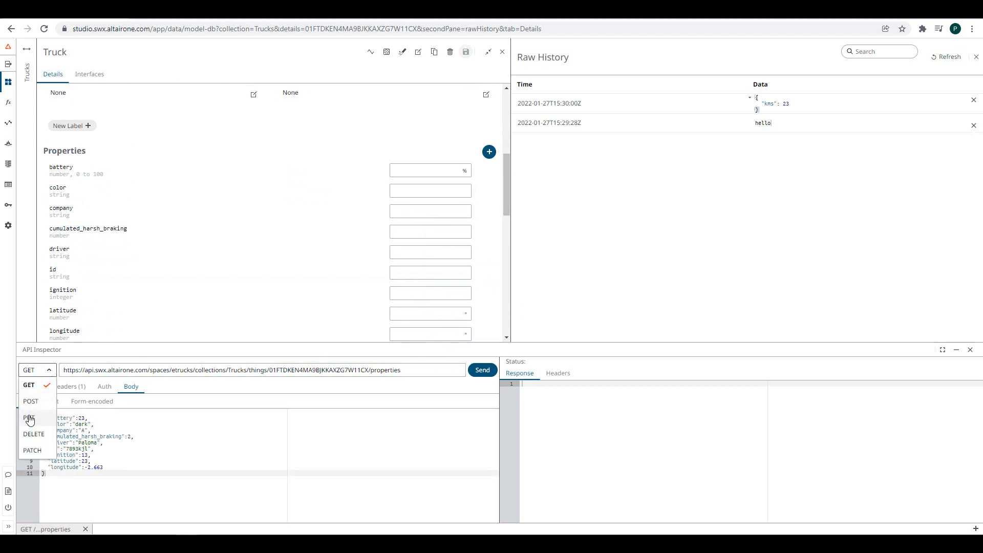
pyautogui.click(29, 417)
pyautogui.click(484, 371)
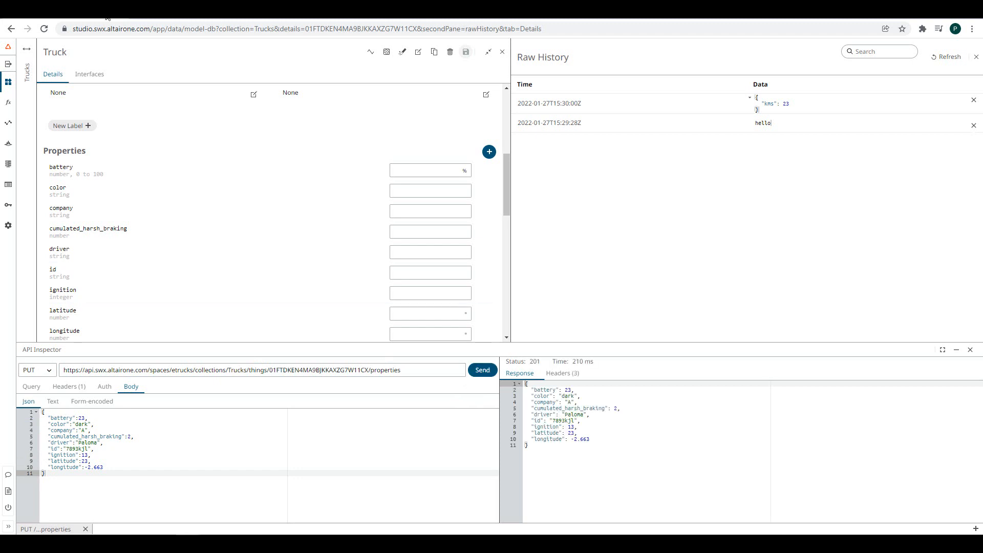
pyautogui.click(25, 51)
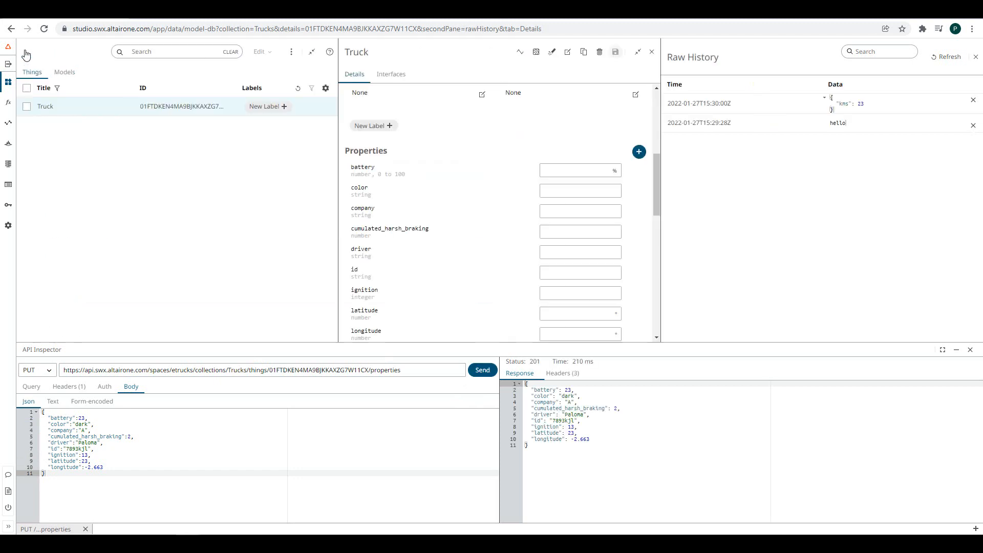
# - Refresh the Trucks list to show the new property values and open the MQTT Inspector
pyautogui.click(296, 89)
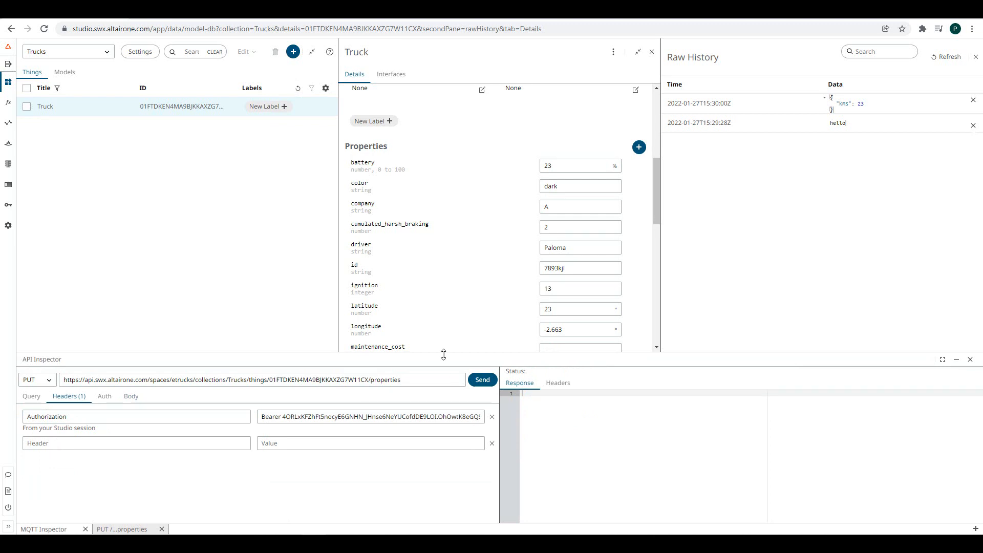
pyautogui.click(976, 529)
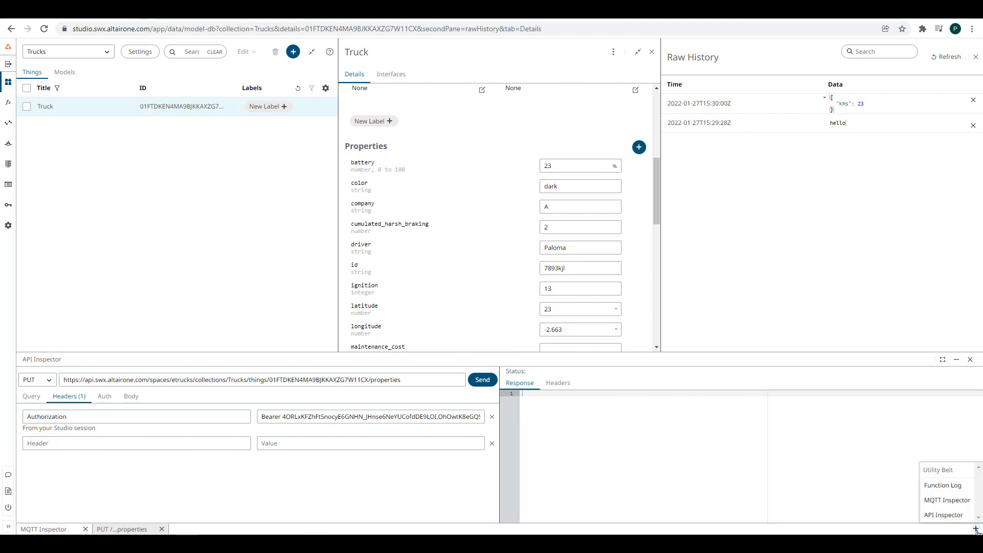
pyautogui.click(947, 503)
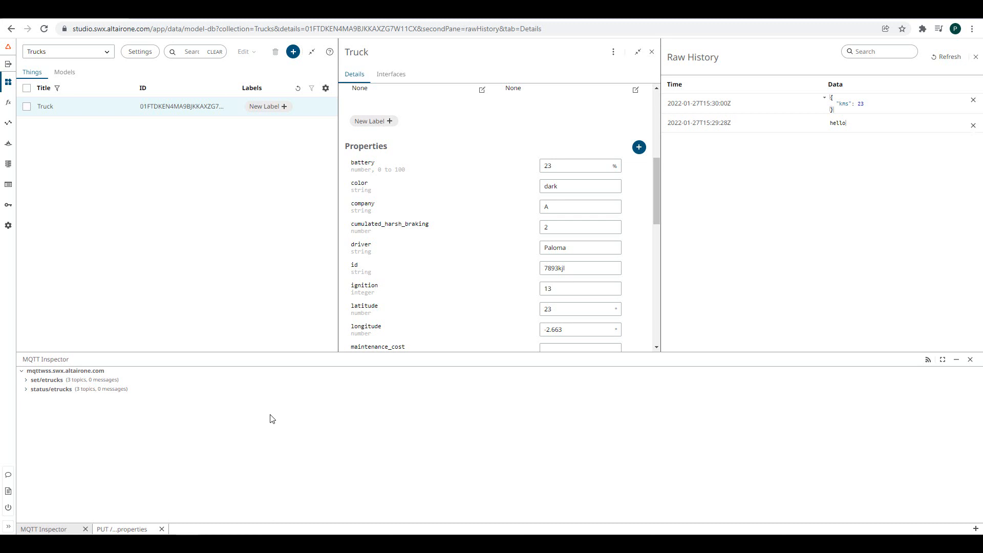
# - Send {"battery":45} in the PUT properties request and refresh to see it
pyautogui.click(118, 530)
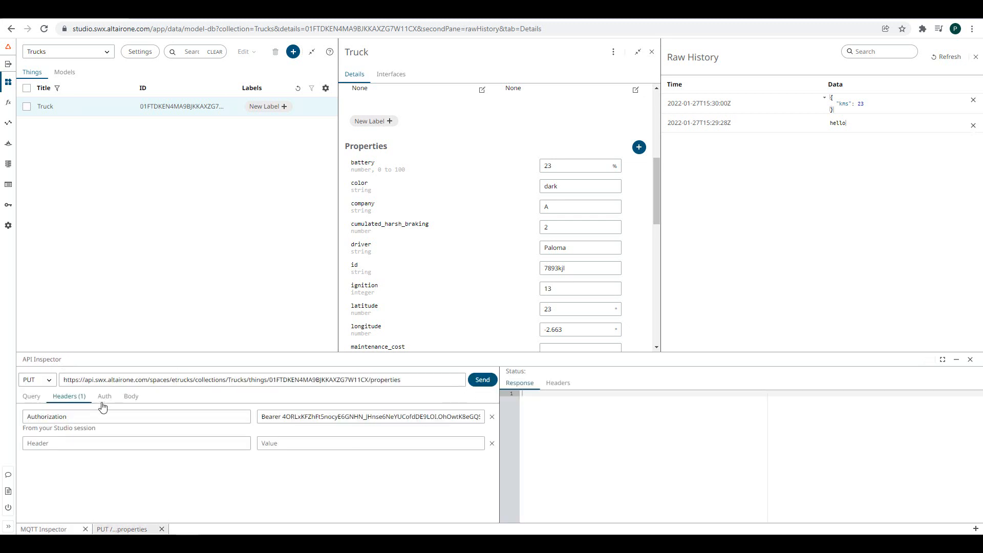
pyautogui.click(128, 397)
pyautogui.click(489, 380)
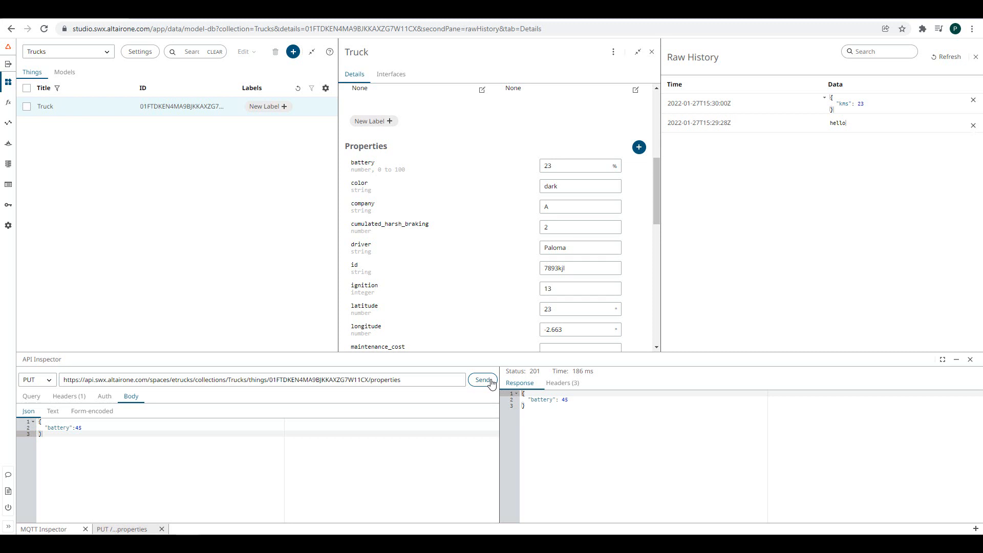
pyautogui.click(298, 88)
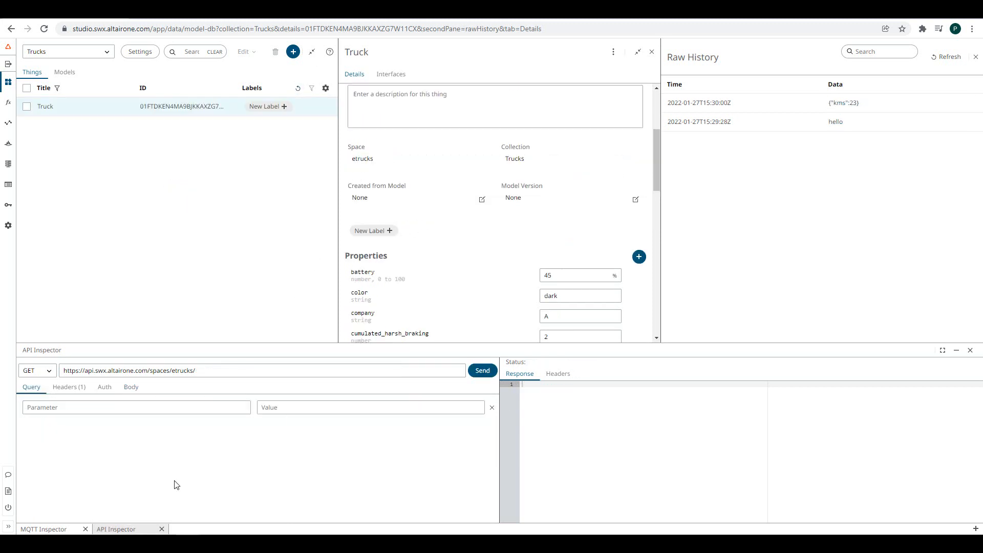
# - In the MQTT inspector, drill into status/etrucks > Trucks > battery to see its last value, 45
pyautogui.click(43, 529)
pyautogui.click(26, 390)
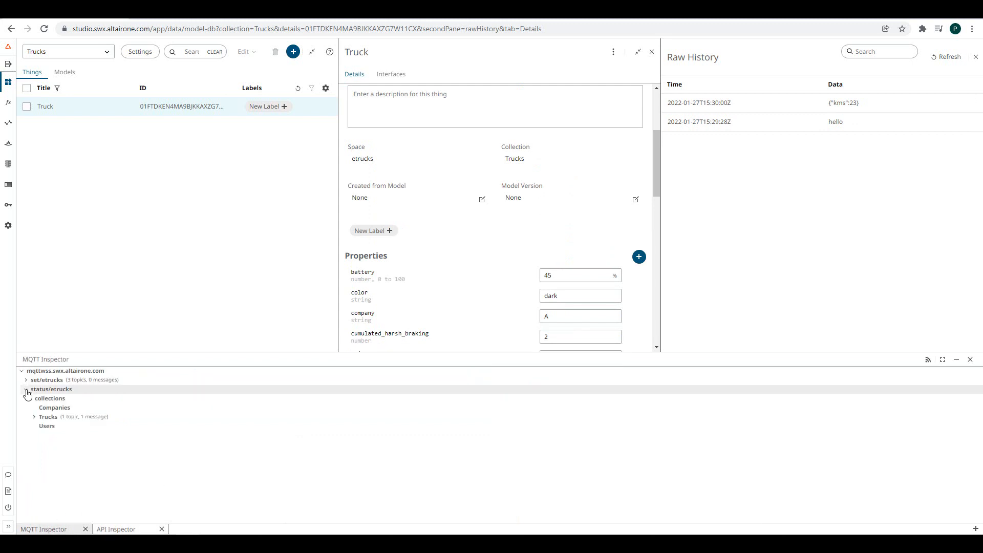
pyautogui.click(33, 417)
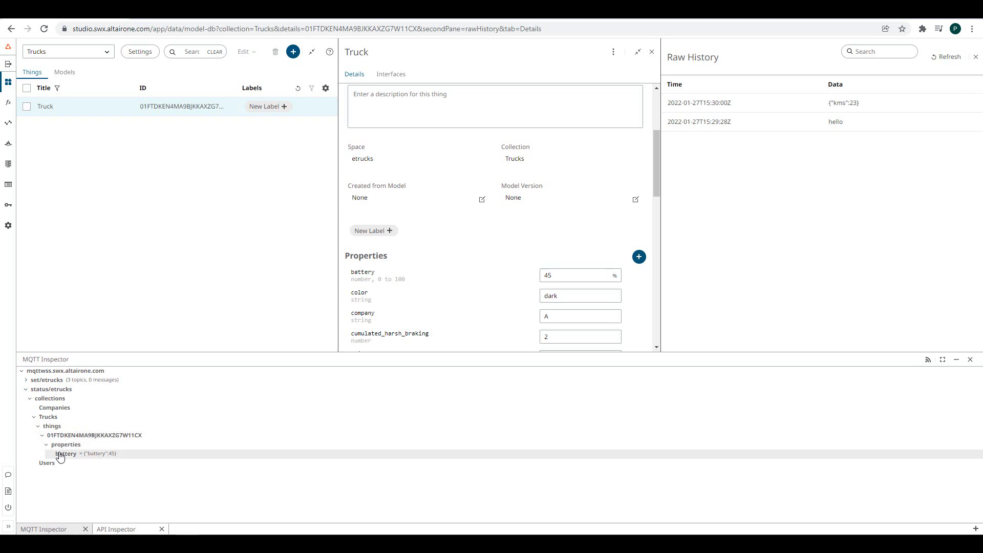
pyautogui.click(61, 455)
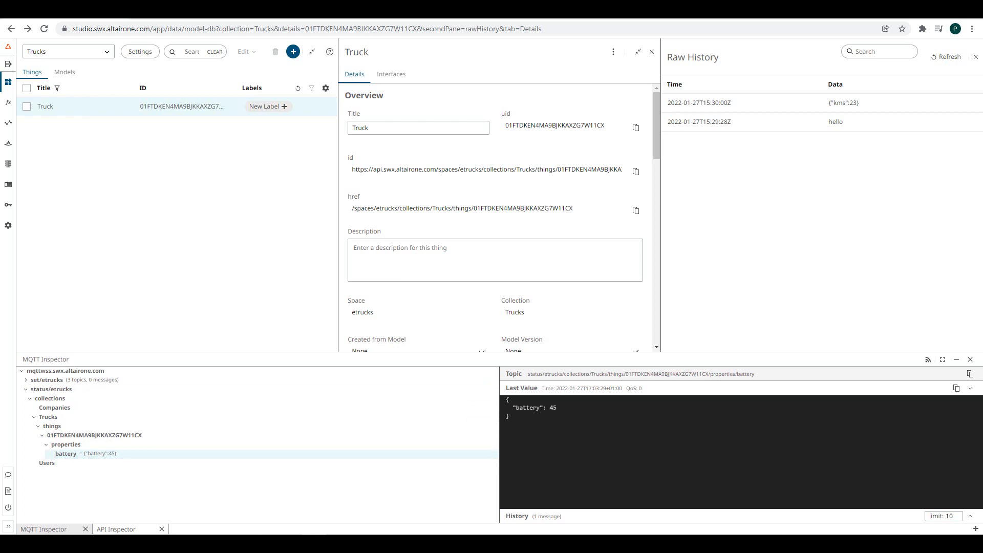
pyautogui.click(609, 416)
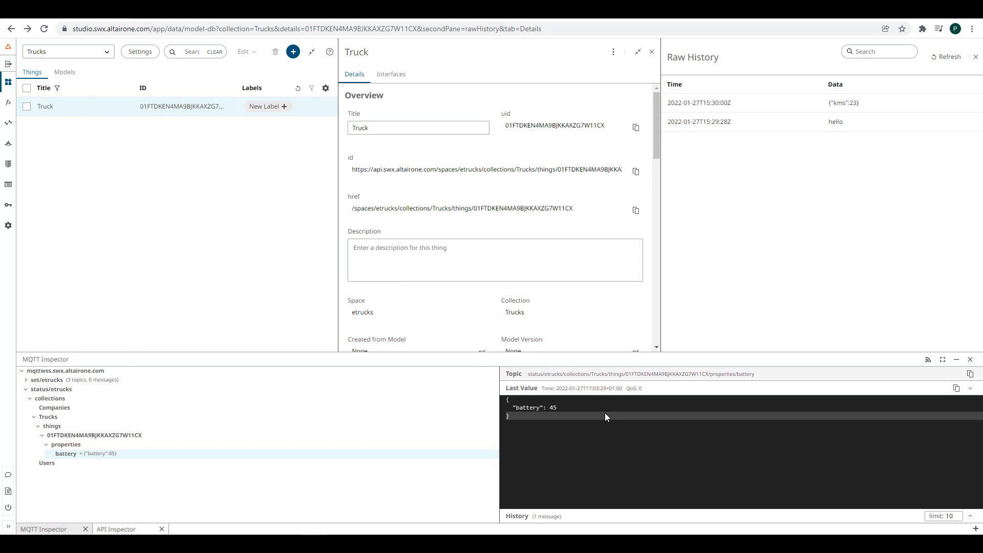
# - Review the MQTT subscriptions list and close it without changes
pyautogui.click(926, 361)
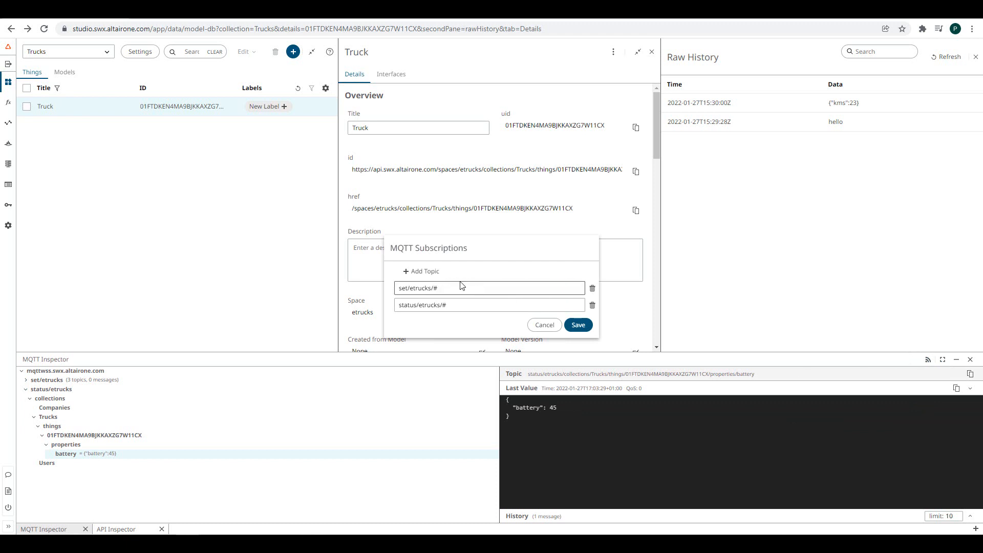
pyautogui.click(543, 325)
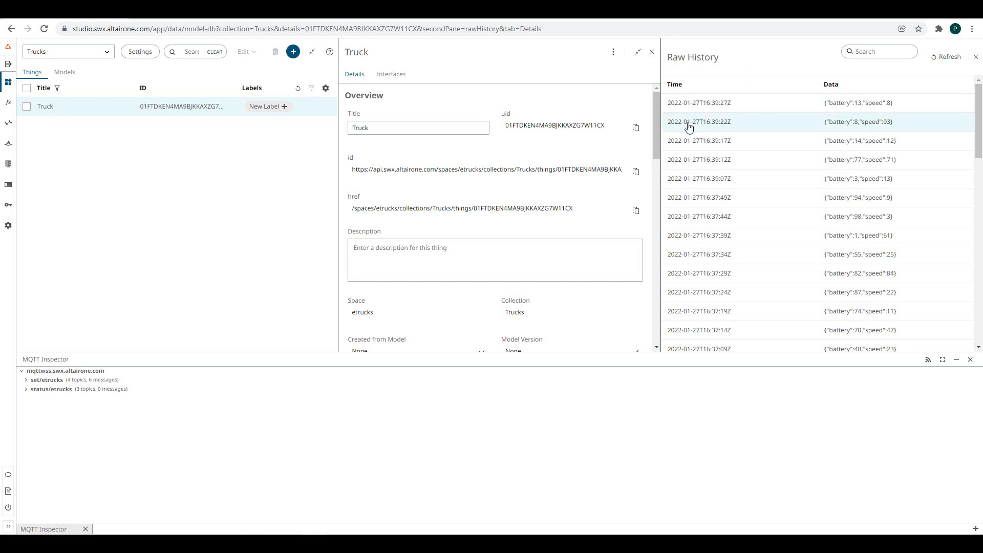
# - Show the set/etrucks Trucks data topic, limit its history to 30 messages, and copy the topic path
pyautogui.click(28, 381)
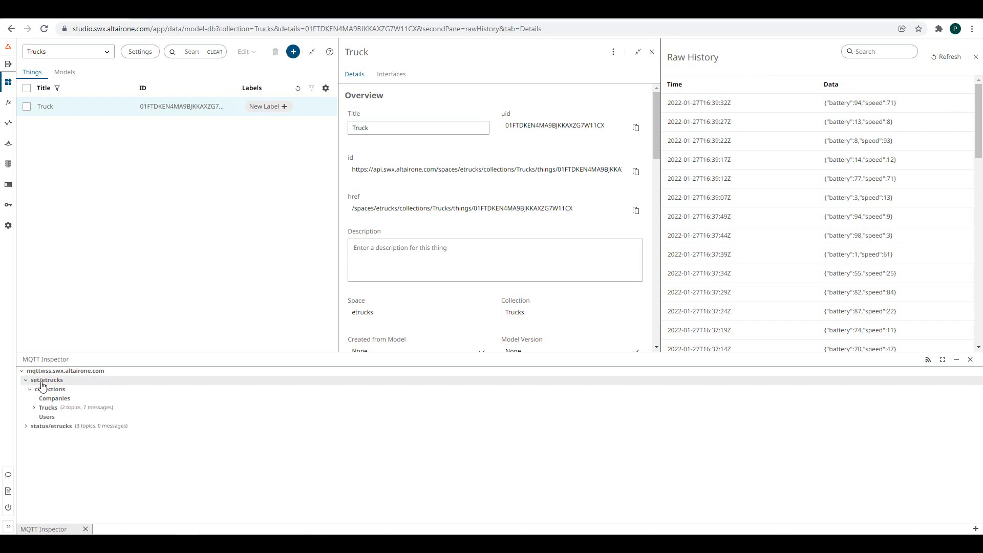
pyautogui.click(41, 409)
pyautogui.click(70, 447)
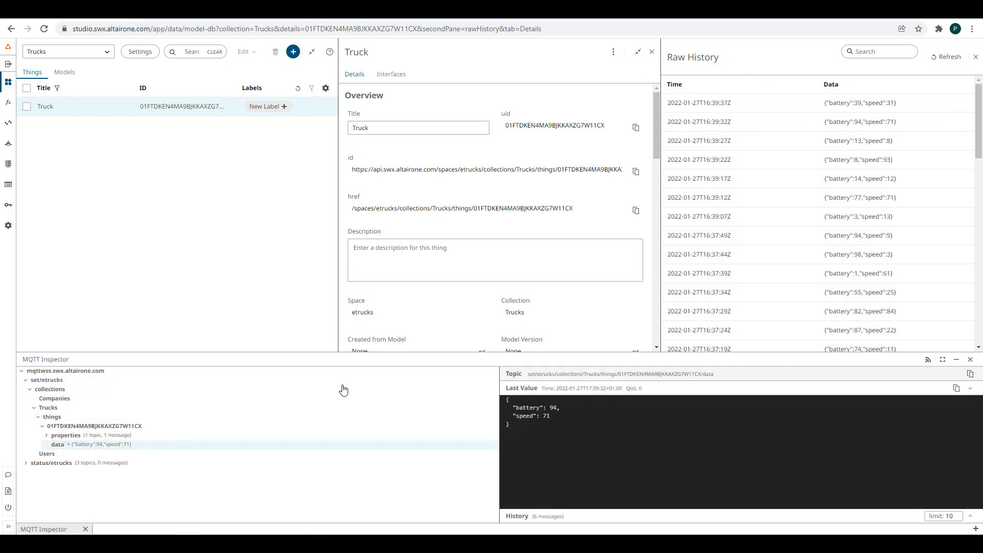
pyautogui.click(555, 516)
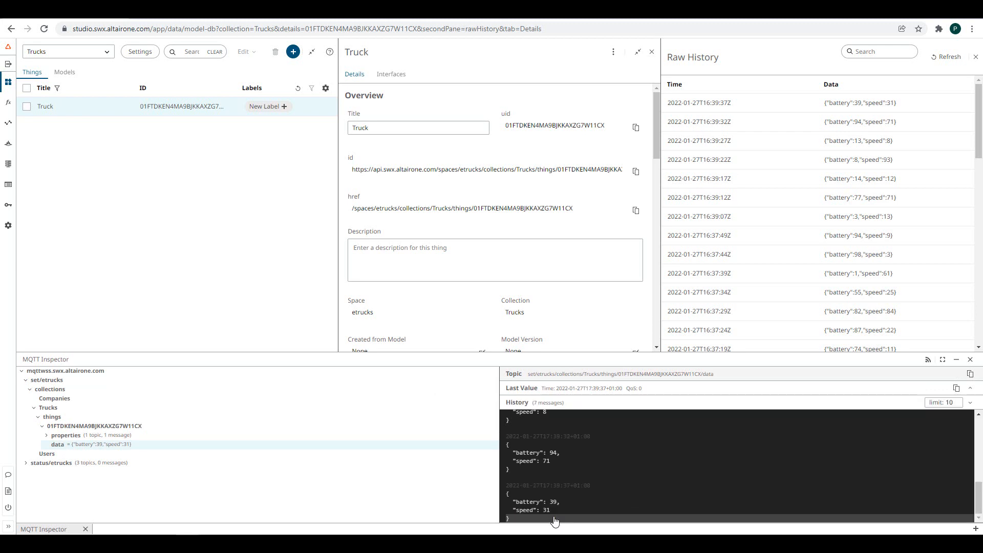
pyautogui.scroll(-3, 869, 441)
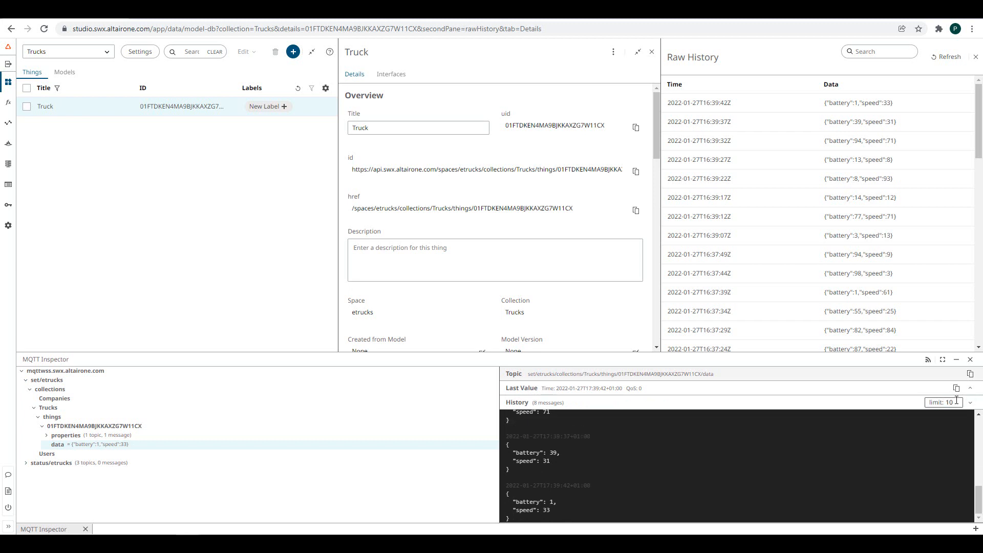
pyautogui.press('BackSpace')
pyautogui.press('BackSpace')
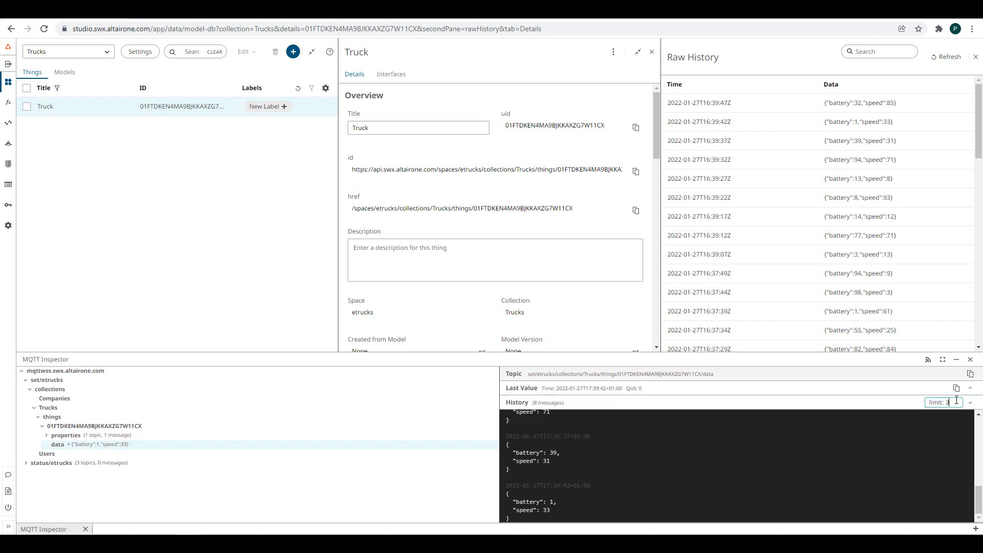
pyautogui.write('30')
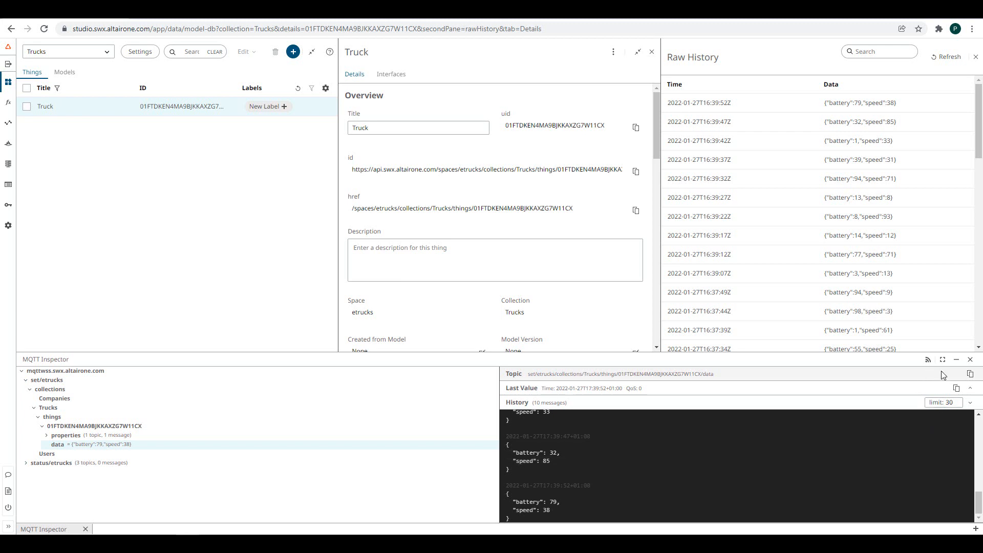
pyautogui.click(972, 375)
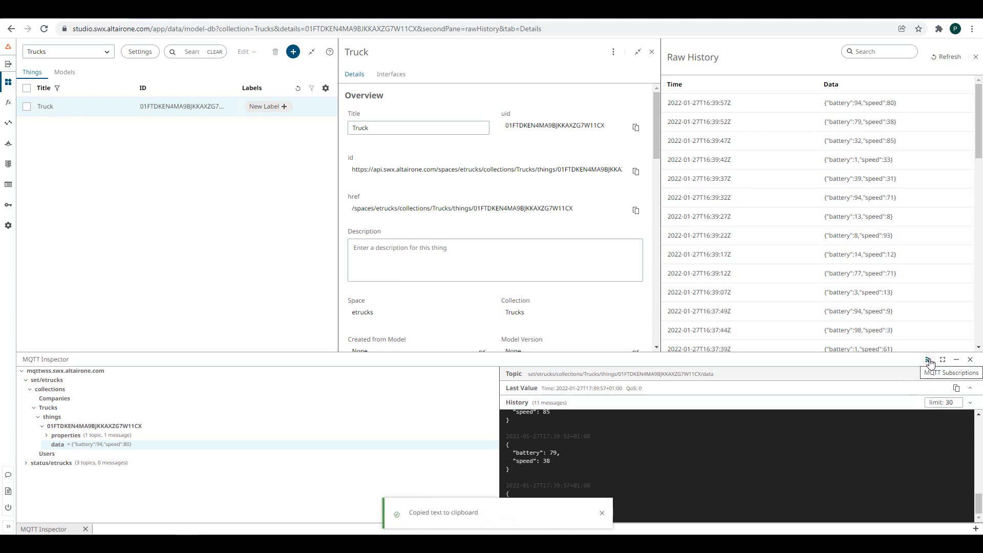
# - Replace the set/etrucks/# and status/etrucks/# subscriptions with the pasted data topic, save, and close the inspector
pyautogui.click(928, 361)
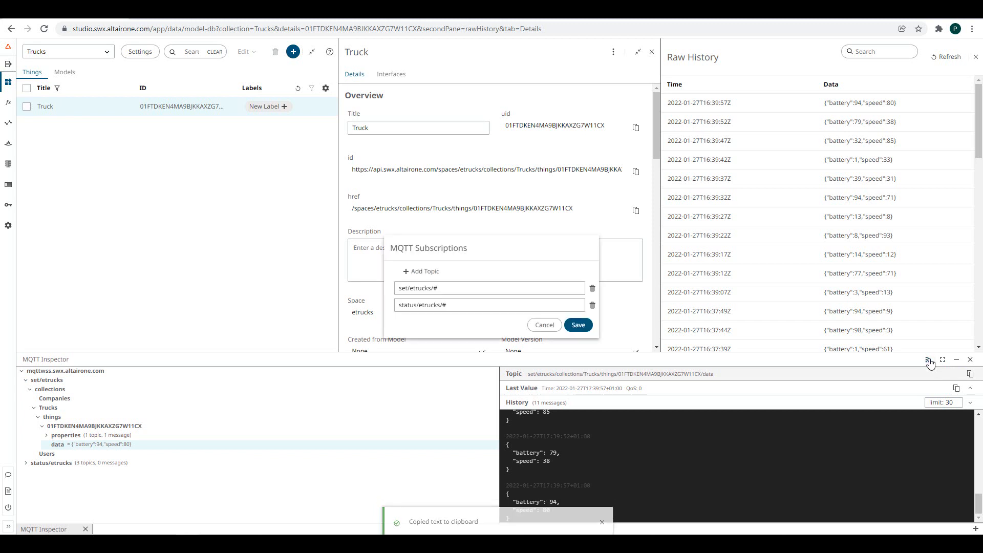
pyautogui.click(416, 271)
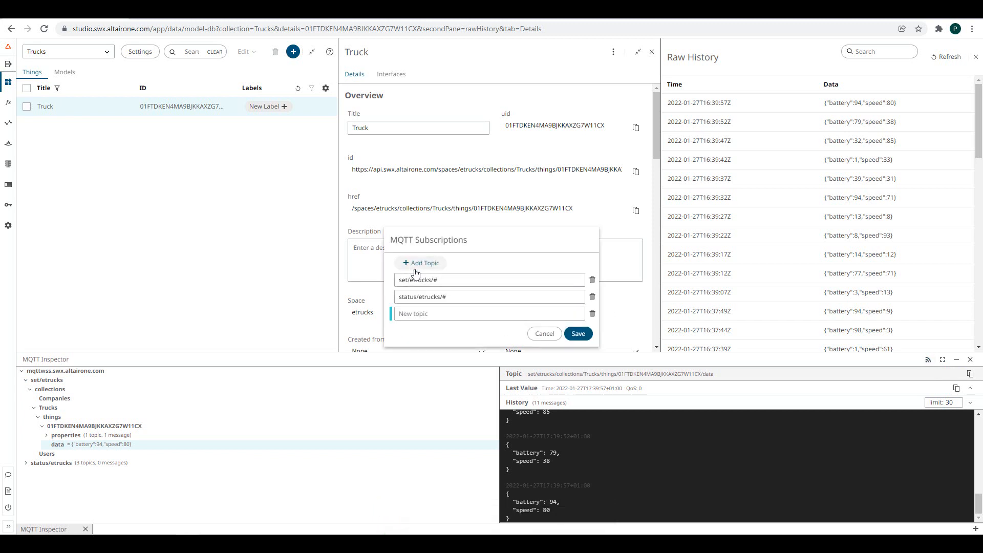
pyautogui.click(408, 313)
pyautogui.hotkey('ctrl', 'v')
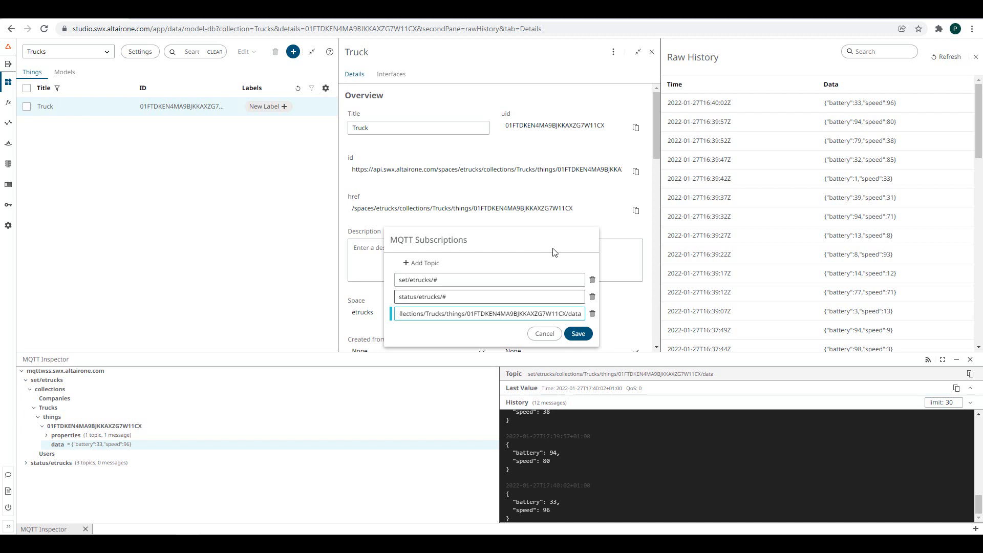
pyautogui.click(592, 297)
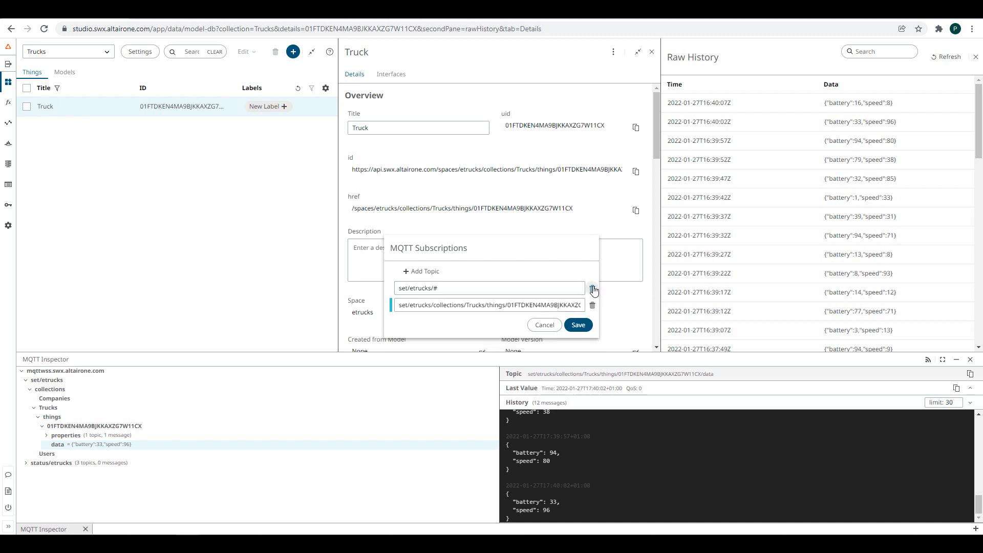
pyautogui.click(593, 290)
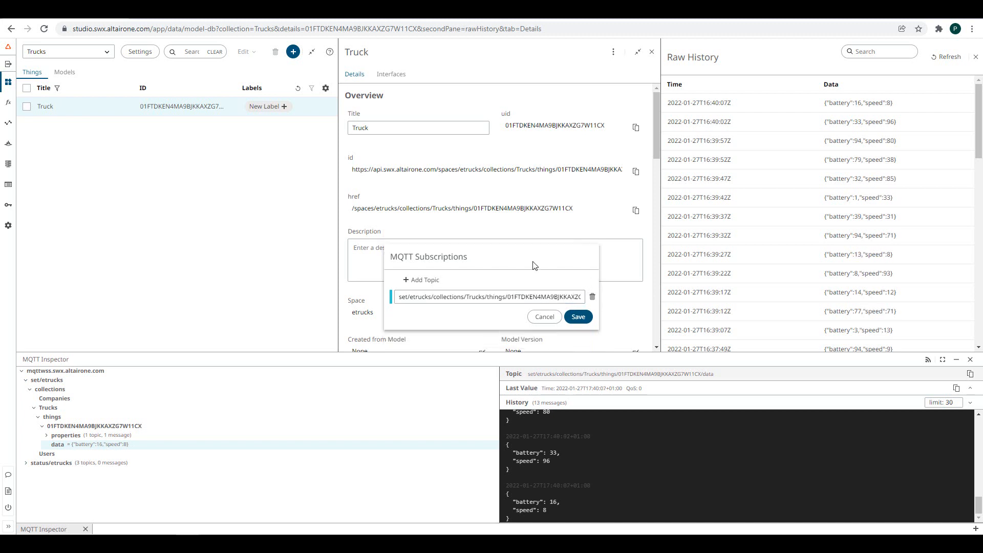
pyautogui.click(578, 318)
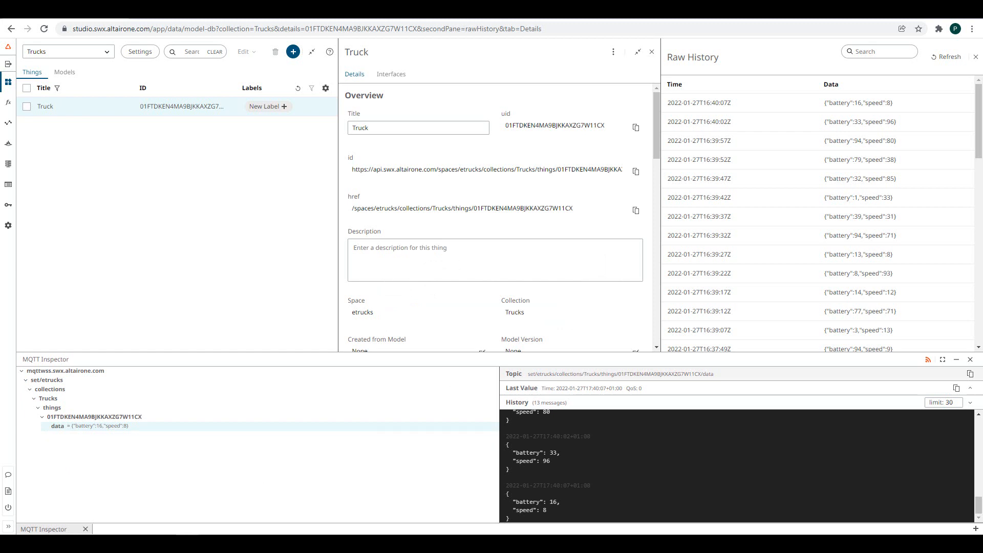
pyautogui.click(971, 362)
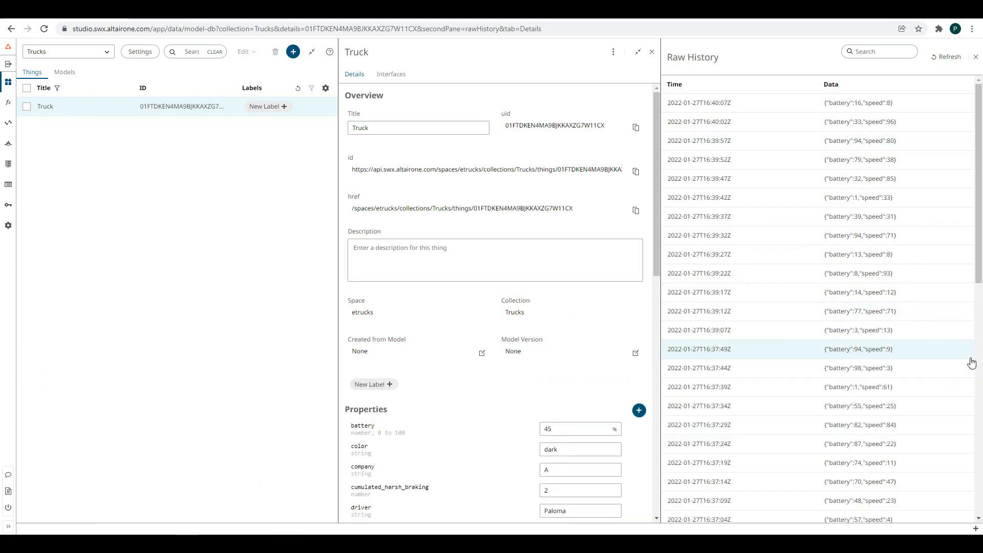
# - Close the Raw History pane and scroll the Truck details down to Actions, Events and Links
pyautogui.click(975, 57)
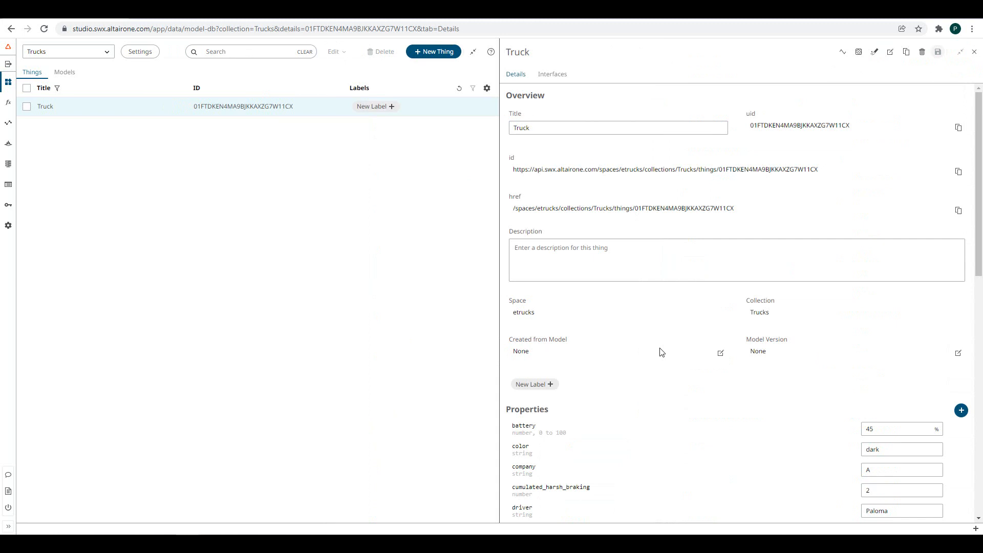
pyautogui.scroll(-15, 660, 351)
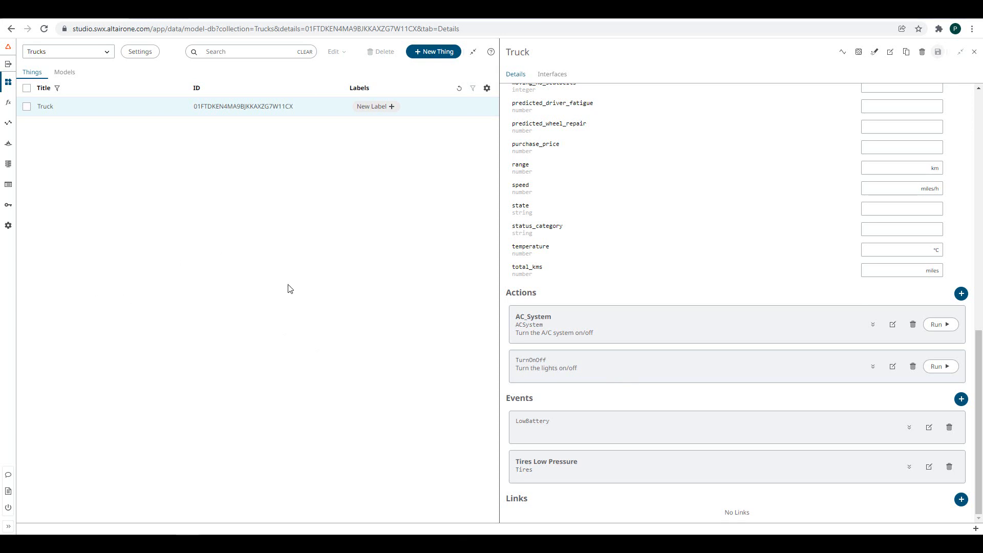
pyautogui.click(974, 529)
# - In the API Inspector, build a POST to the truck's actions/ACSystem URL with a JSON body setting turn to ON
pyautogui.click(947, 514)
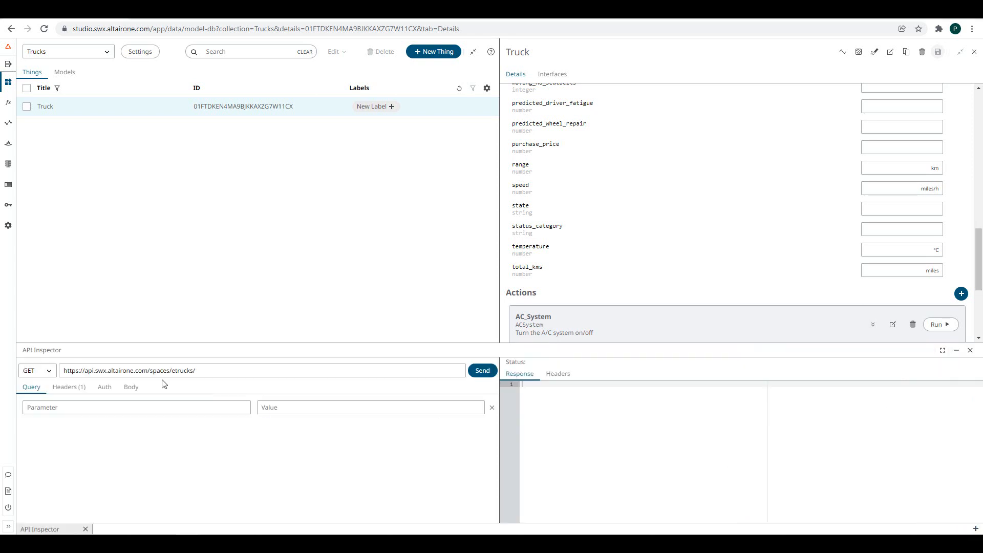
pyautogui.click(45, 369)
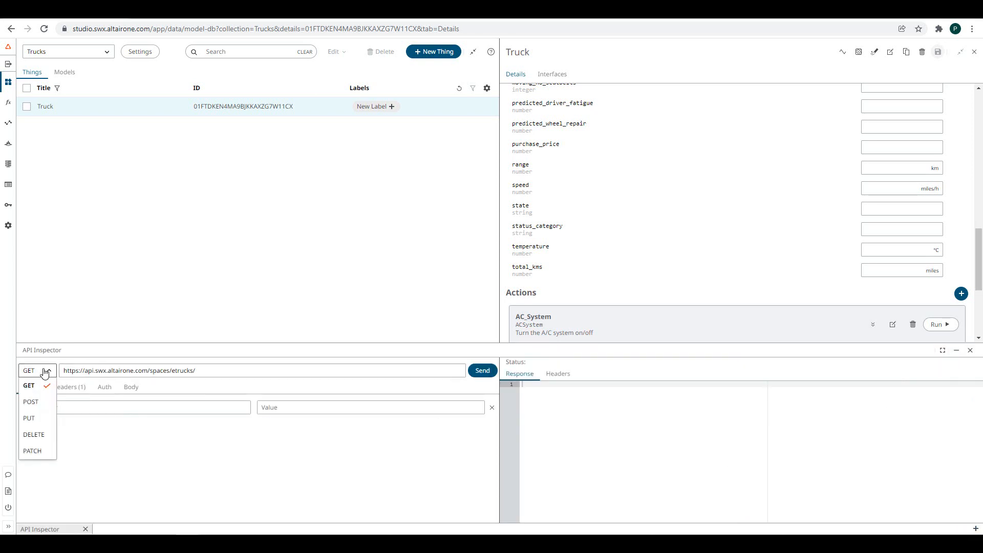
pyautogui.click(36, 404)
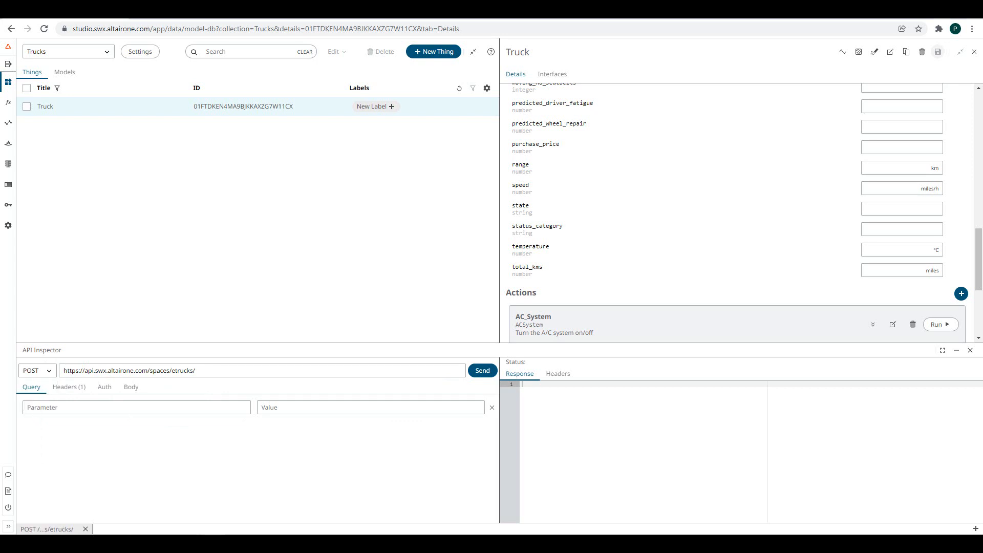
pyautogui.tripleClick(216, 373)
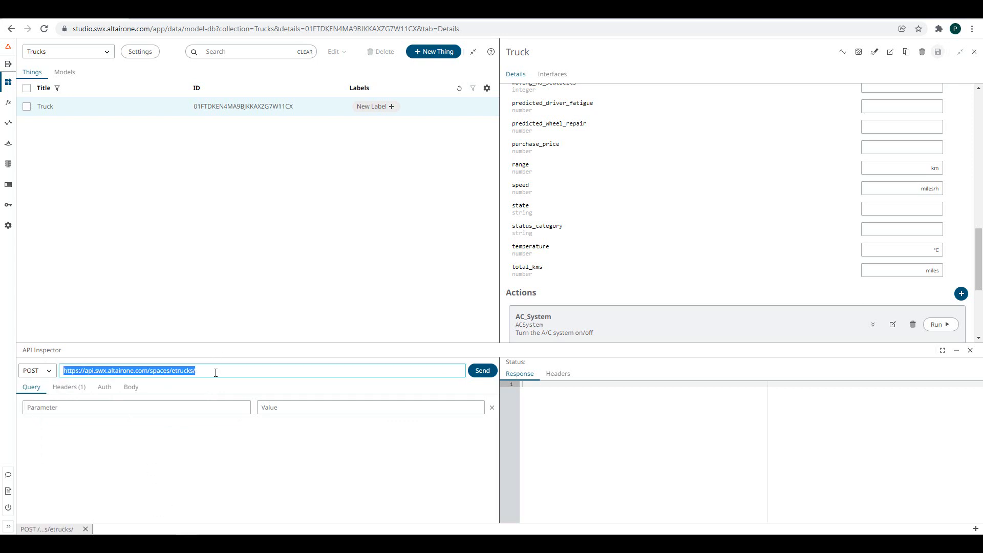
pyautogui.hotkey('ctrl', 'v')
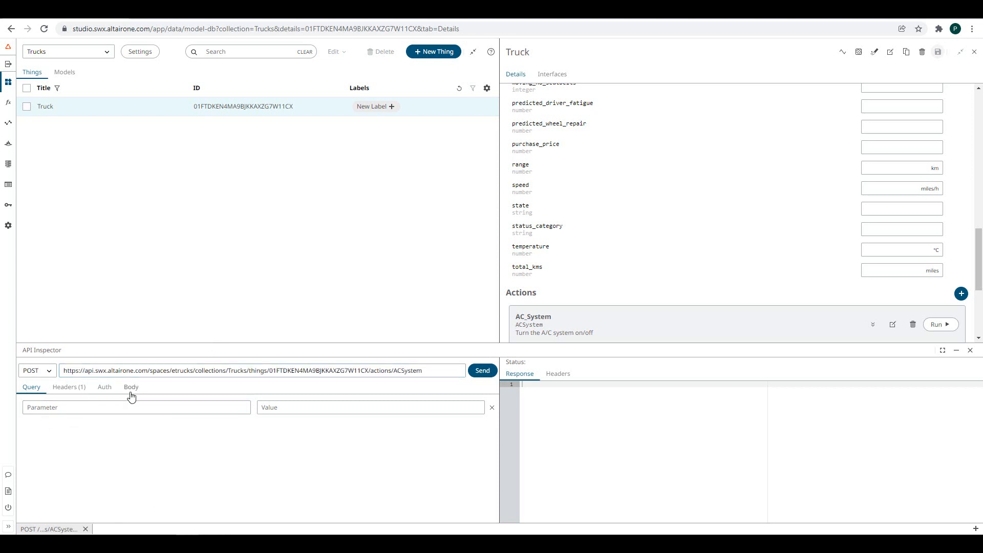
pyautogui.click(131, 387)
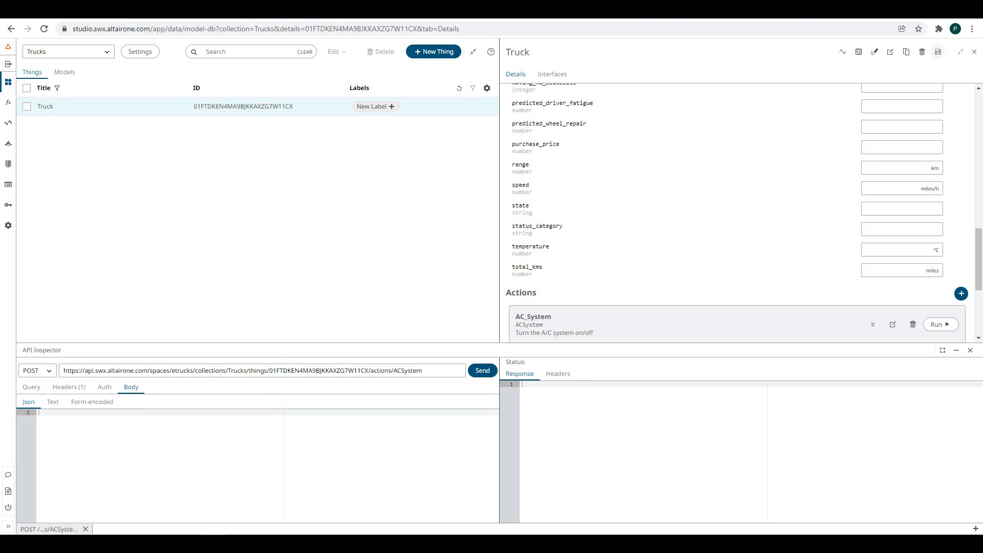
pyautogui.hotkey('ctrl', 'v')
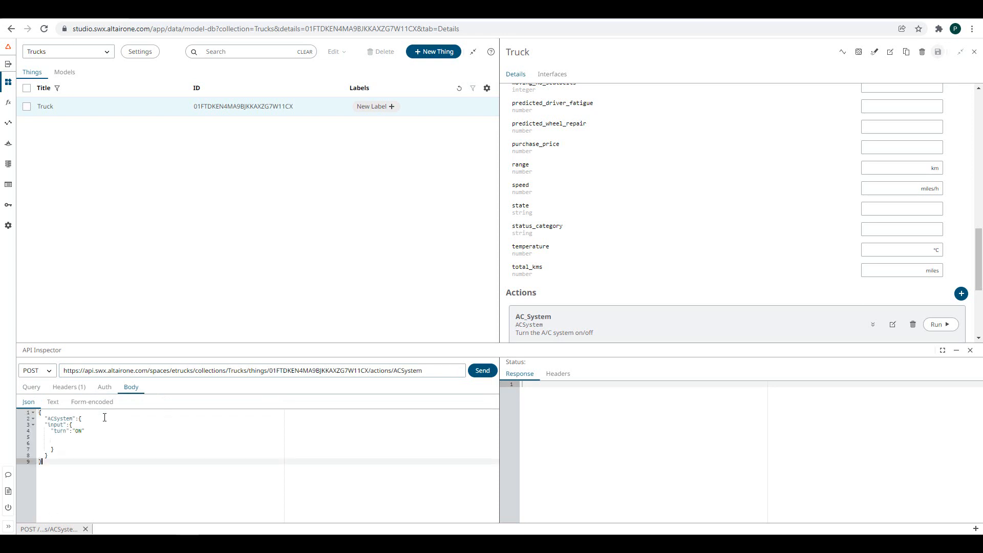
pyautogui.scroll(-4, 566, 289)
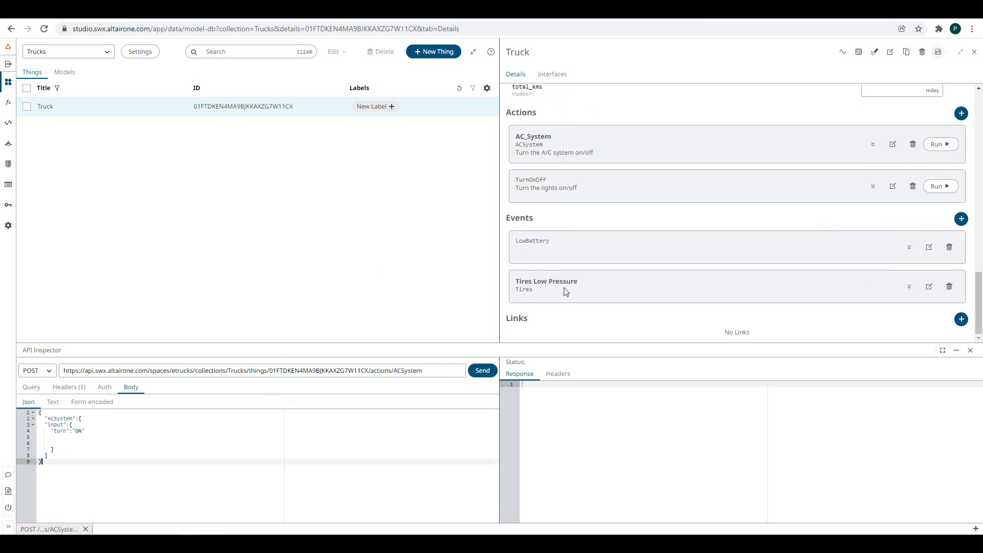
# - Send the ACSystem POST, getting status 201 and a Pending AC_System call with turn ON
pyautogui.click(873, 145)
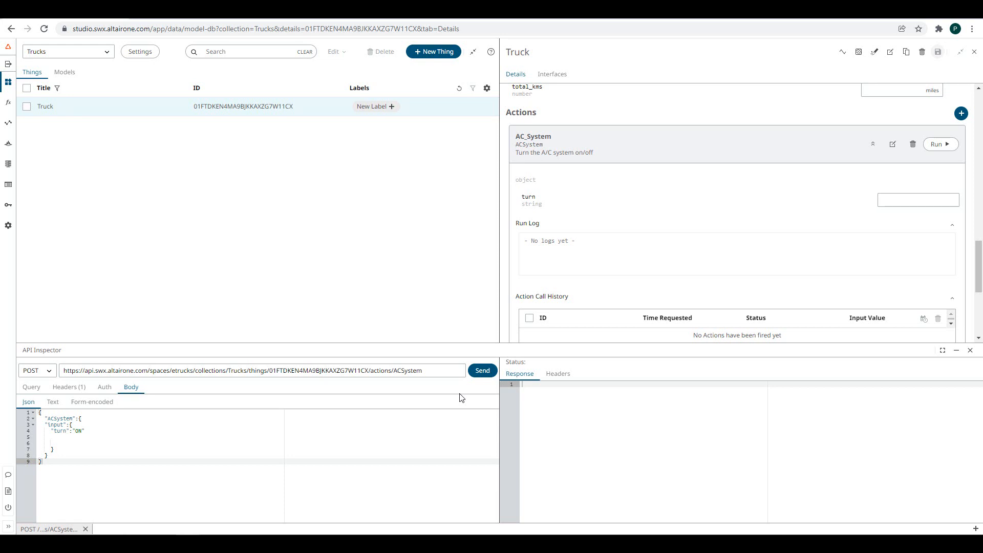
pyautogui.click(480, 374)
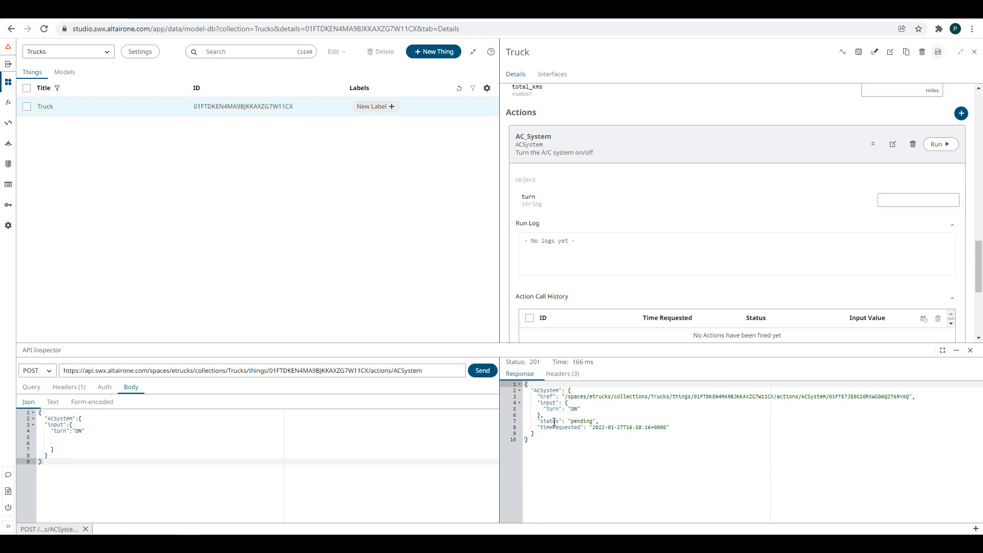
pyautogui.scroll(-3, 570, 248)
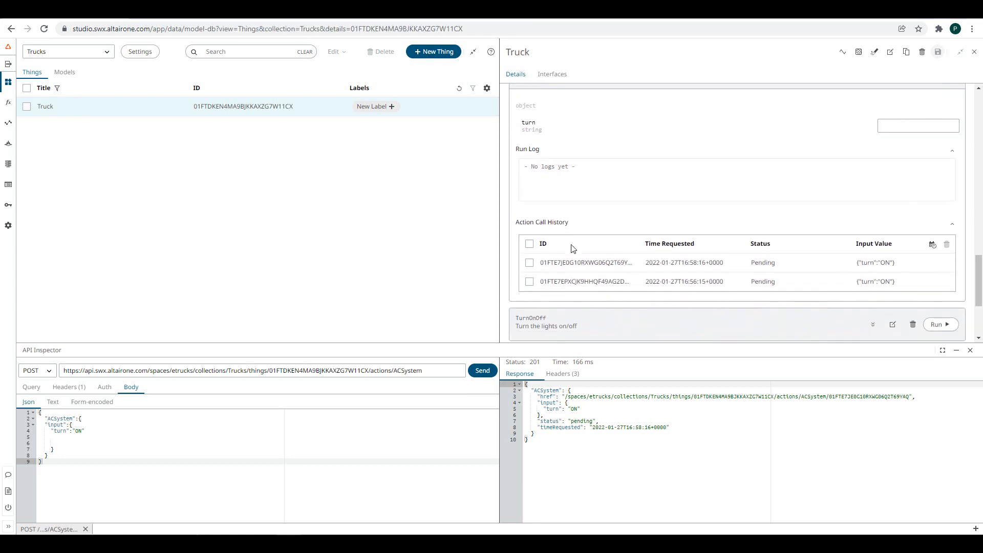
# - Show readable request times, delete the older AC_System call from the history, and close the API Inspector
pyautogui.click(931, 244)
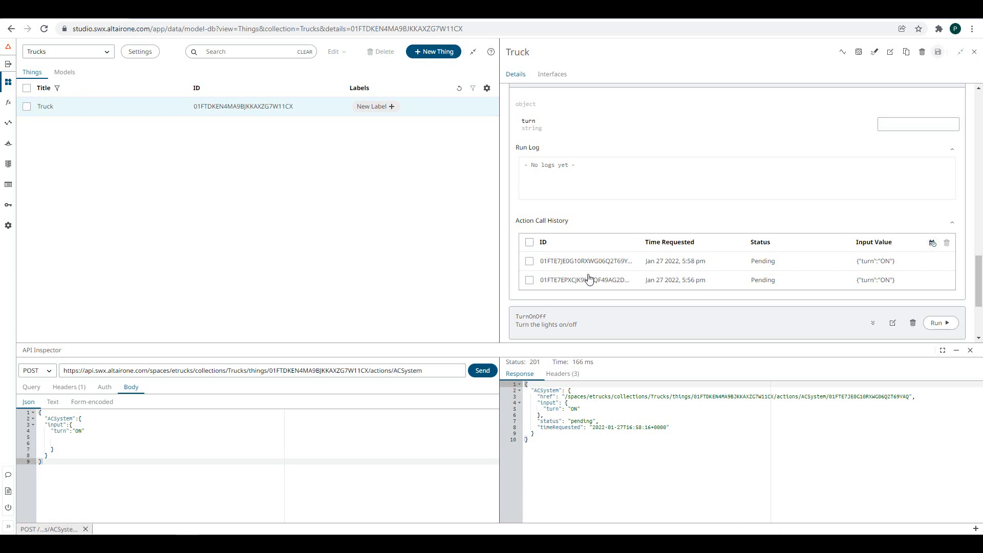
pyautogui.click(530, 280)
pyautogui.click(948, 243)
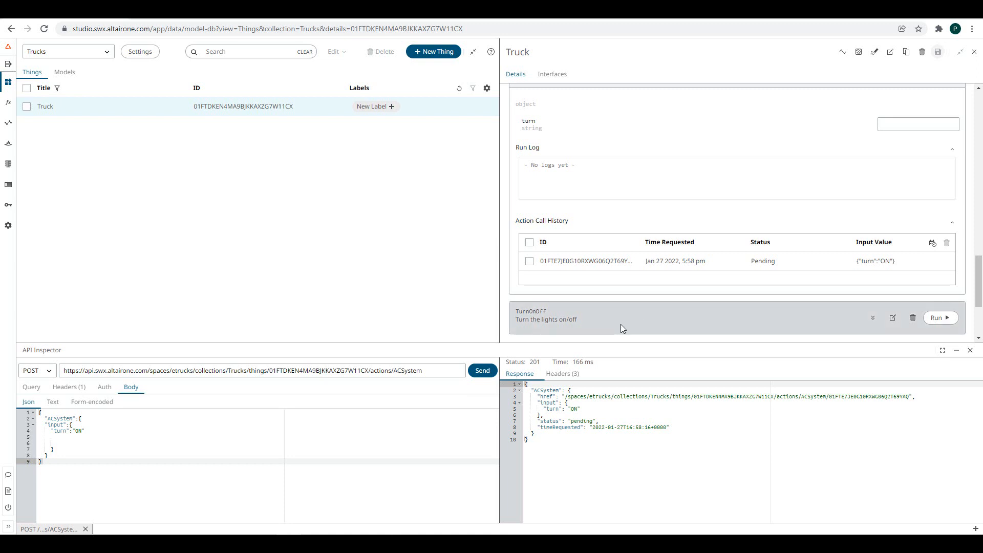
pyautogui.click(970, 350)
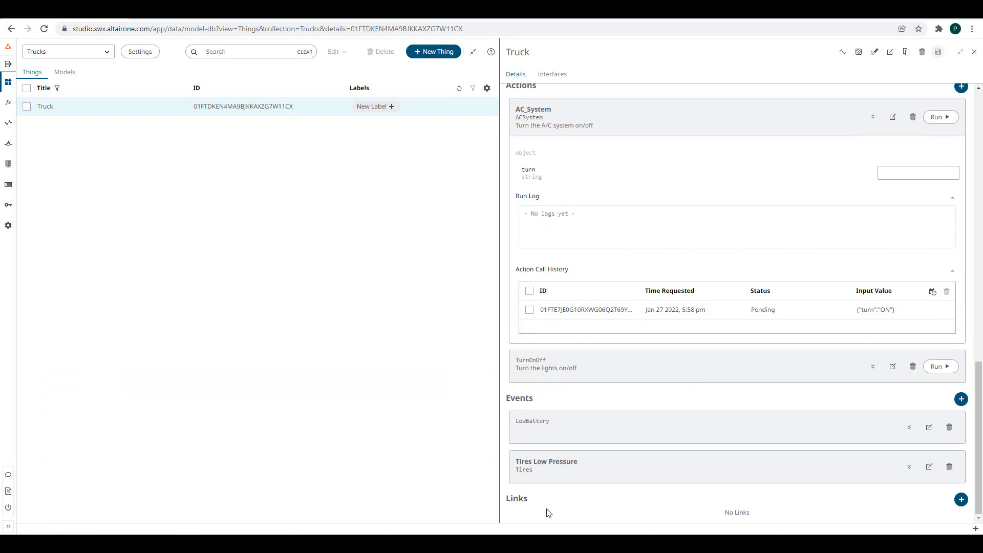
# - Add a BelongsTo link pointing to the pasted Users thing path, then follow the link
pyautogui.click(962, 500)
pyautogui.click(701, 264)
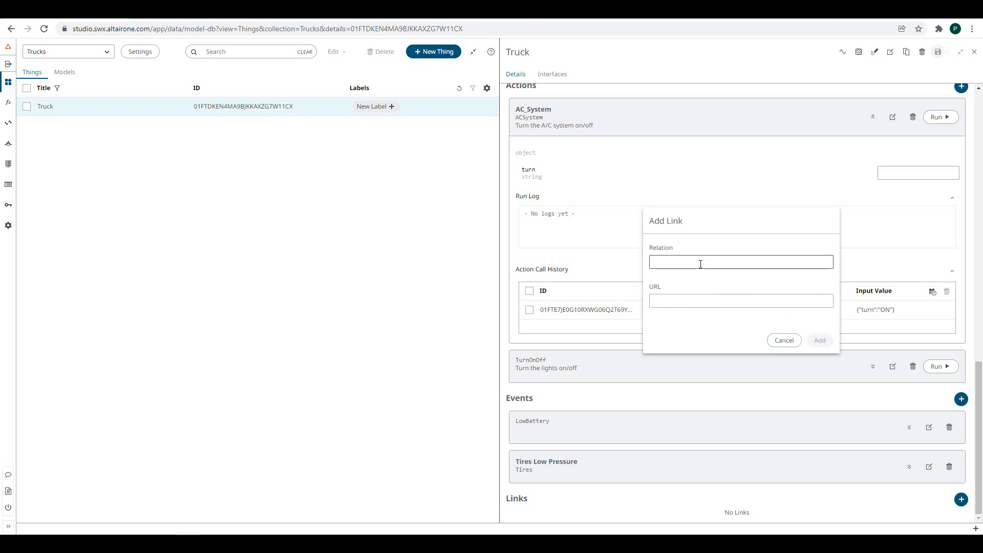
pyautogui.write('BelongsTo')
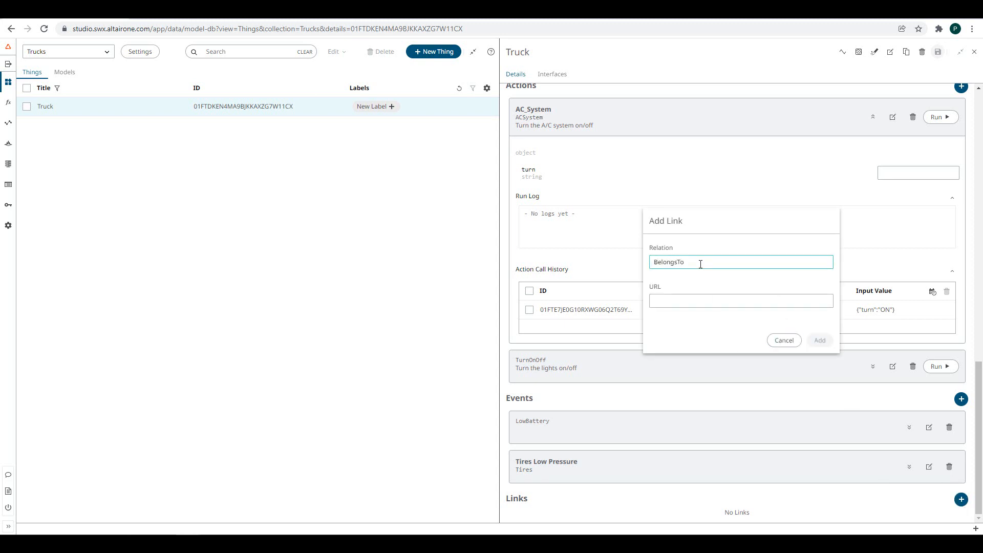
pyautogui.click(671, 301)
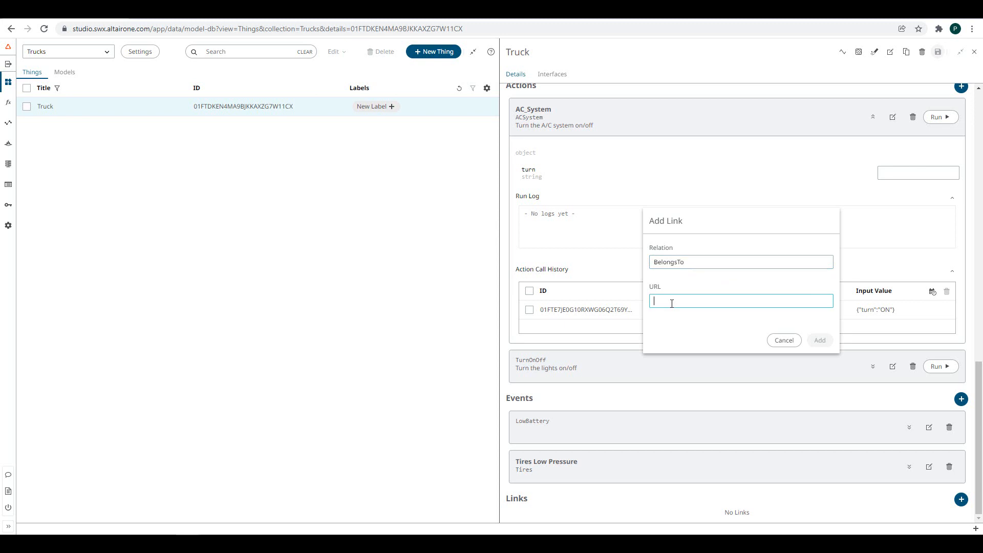
pyautogui.write('/collections/Users/things/01FTDH9NAGE33V3D5WF1NPTMB7')
pyautogui.click(820, 340)
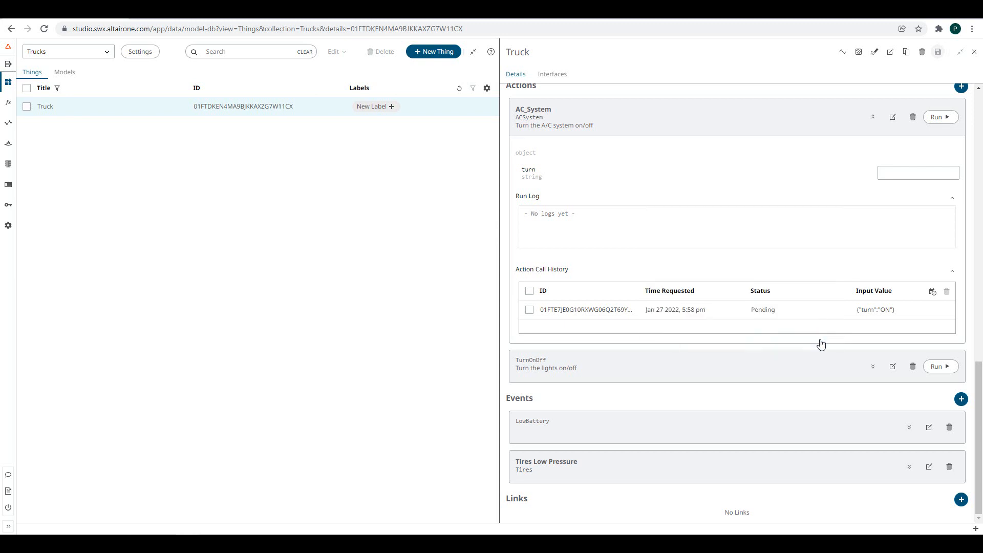
pyautogui.scroll(-1, 831, 502)
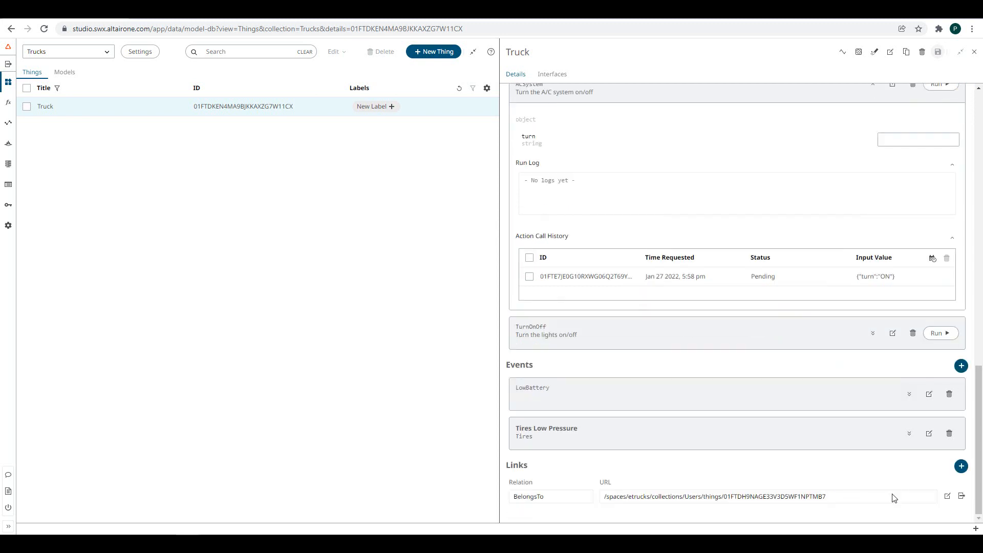
pyautogui.click(962, 498)
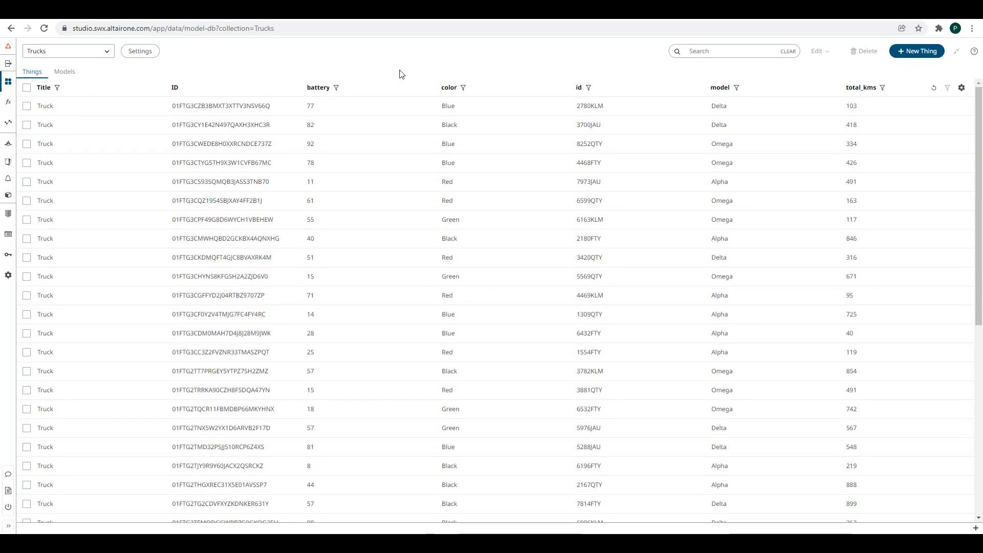
# - Filter the Trucks list to battery > 50
pyautogui.click(338, 88)
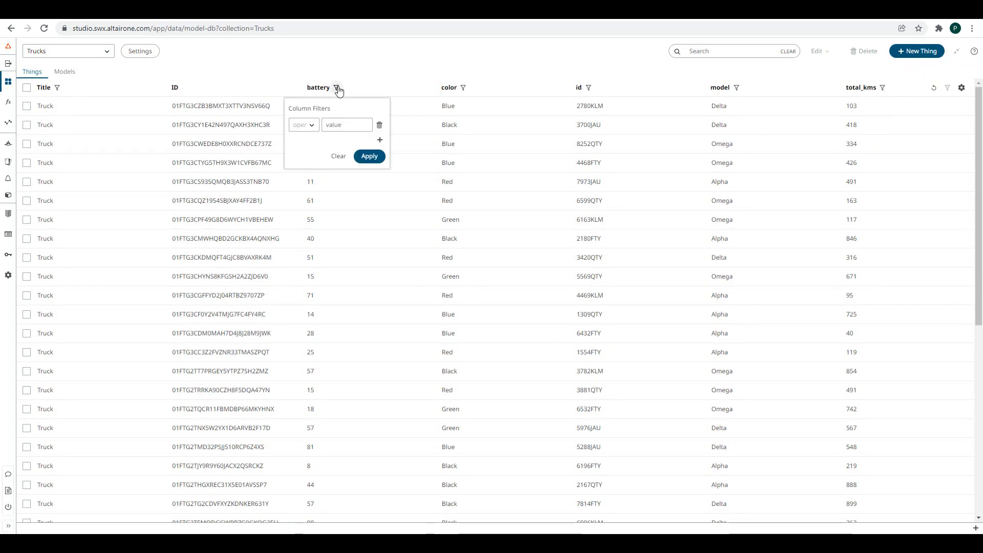
pyautogui.click(312, 128)
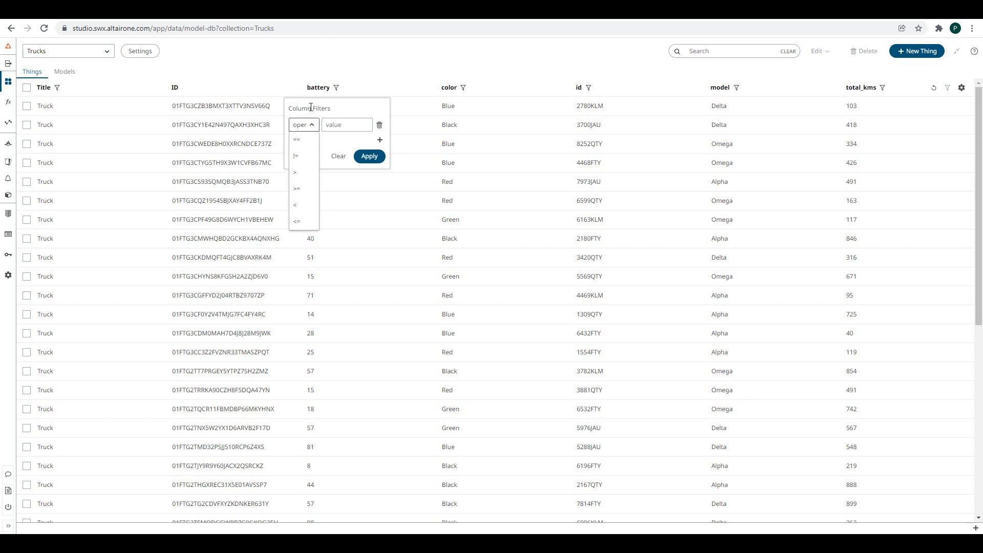
pyautogui.click(313, 122)
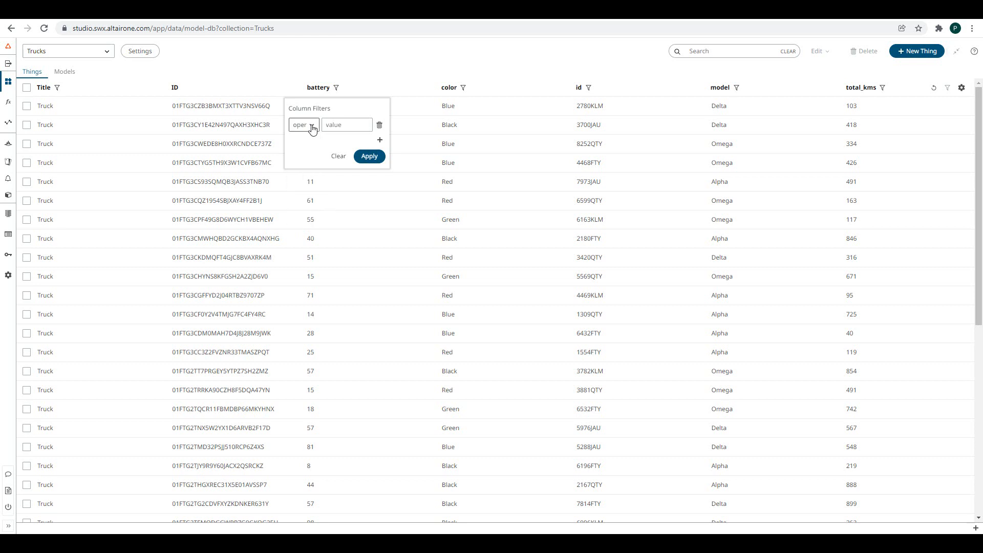
pyautogui.click(312, 128)
pyautogui.click(300, 176)
pyautogui.click(344, 123)
pyautogui.write('50')
pyautogui.press('Return')
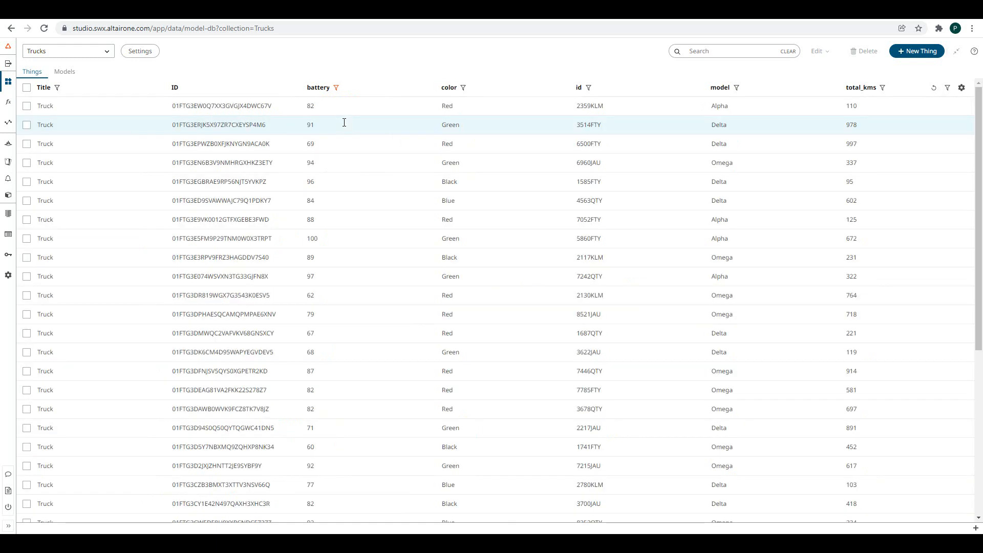
pyautogui.scroll(-5, 344, 123)
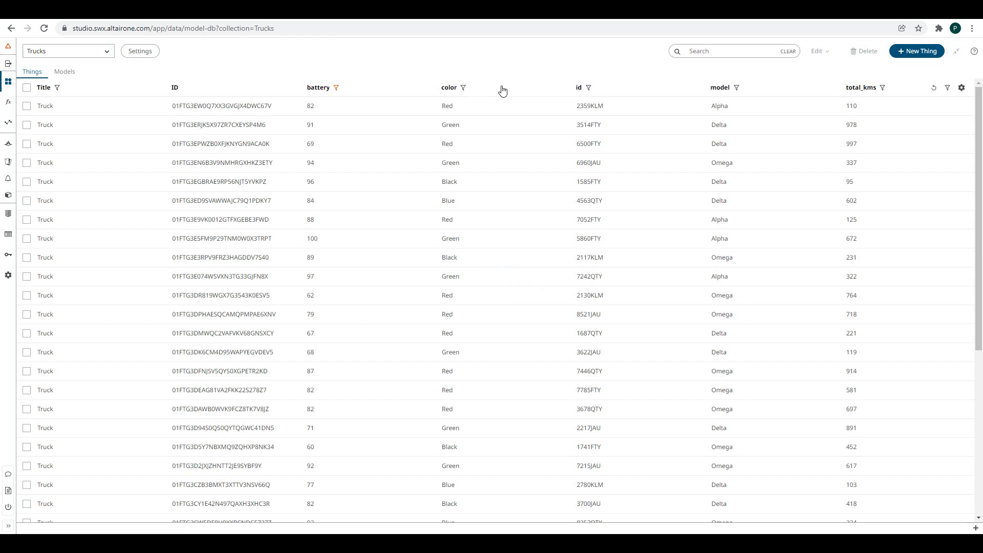
# - Add a color == Black filter, then clear all filters to show every truck
pyautogui.click(463, 88)
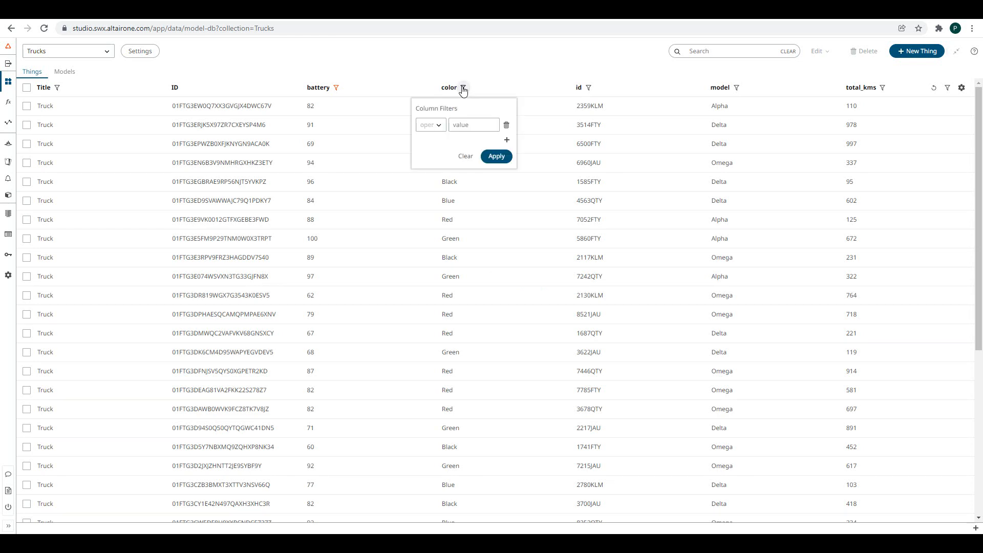
pyautogui.click(438, 125)
pyautogui.click(424, 139)
pyautogui.click(464, 124)
pyautogui.write('Black')
pyautogui.press('Return')
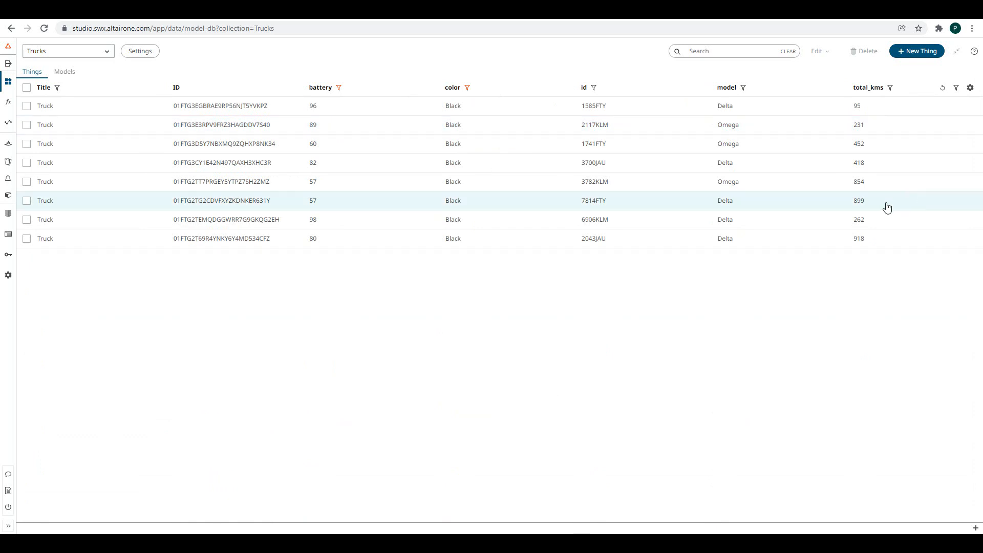
pyautogui.click(956, 90)
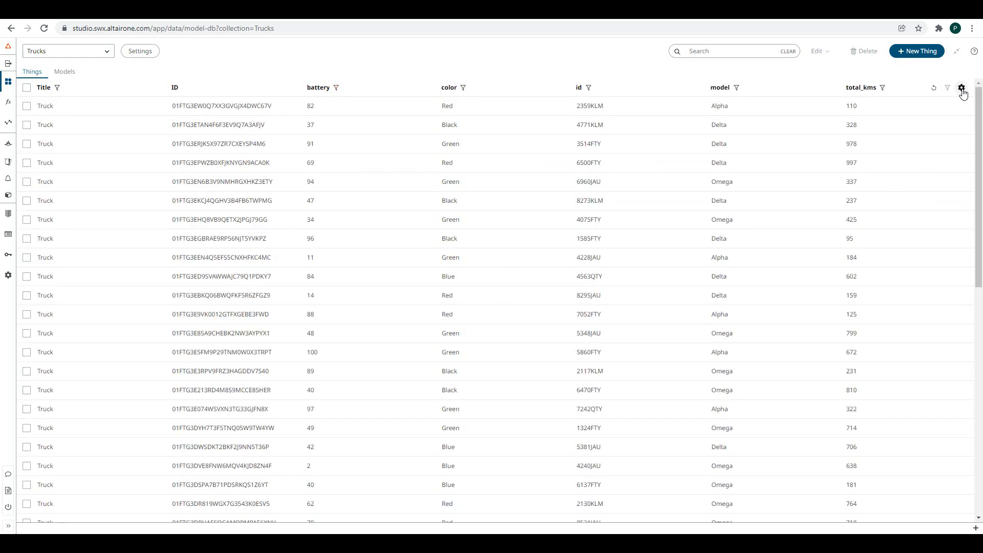
# - Hide the long ID column in the Trucks table column settings
pyautogui.click(962, 88)
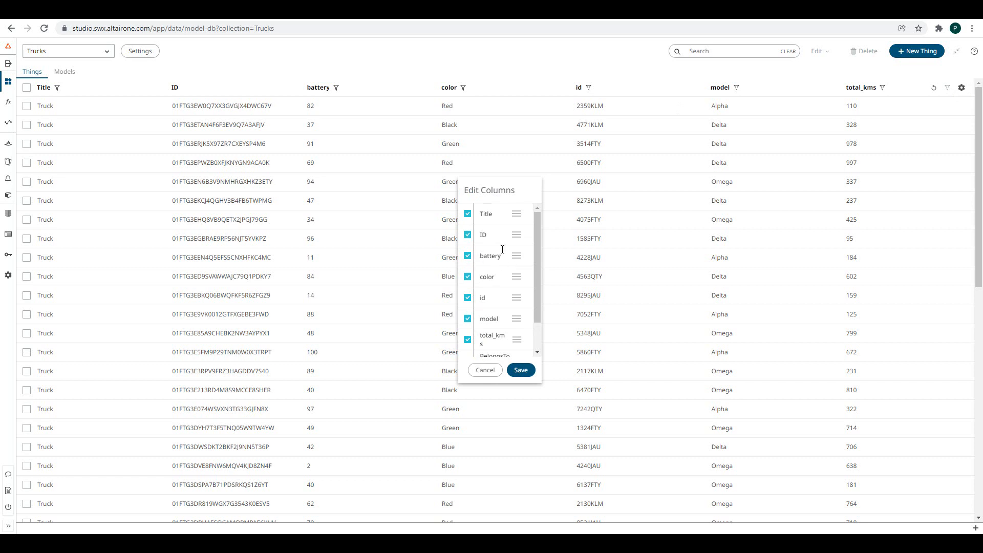
pyautogui.click(468, 235)
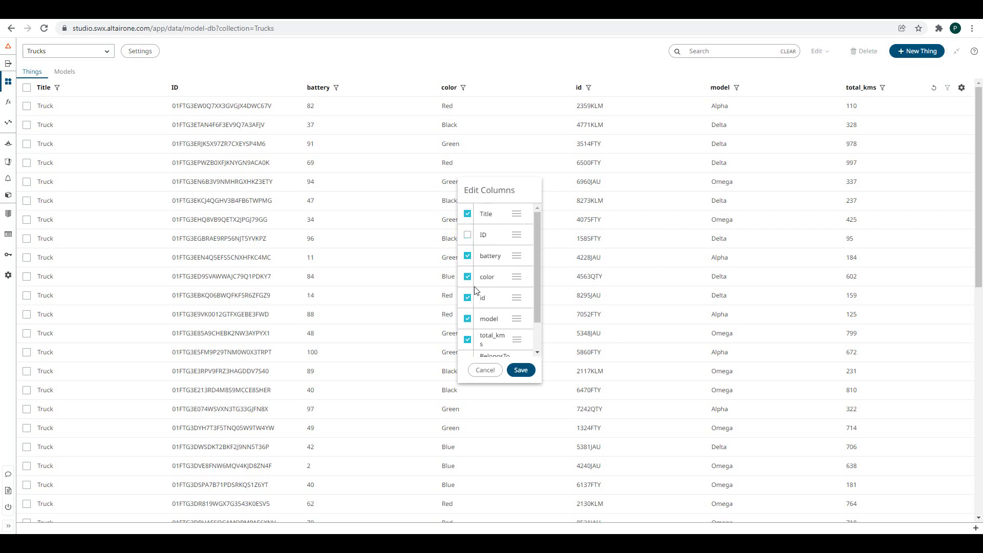
pyautogui.click(520, 370)
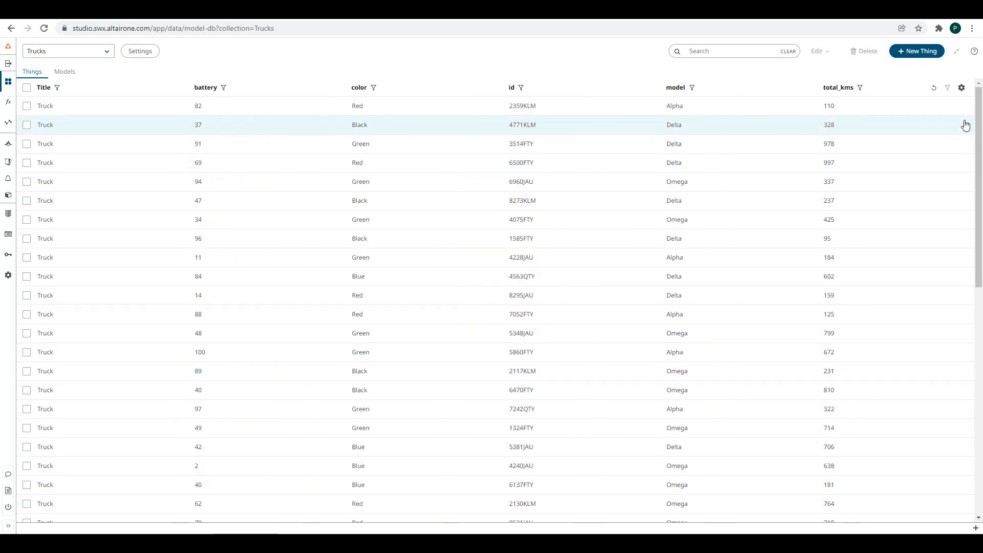
# - Move the short id column to the top of the column order and save
pyautogui.click(961, 88)
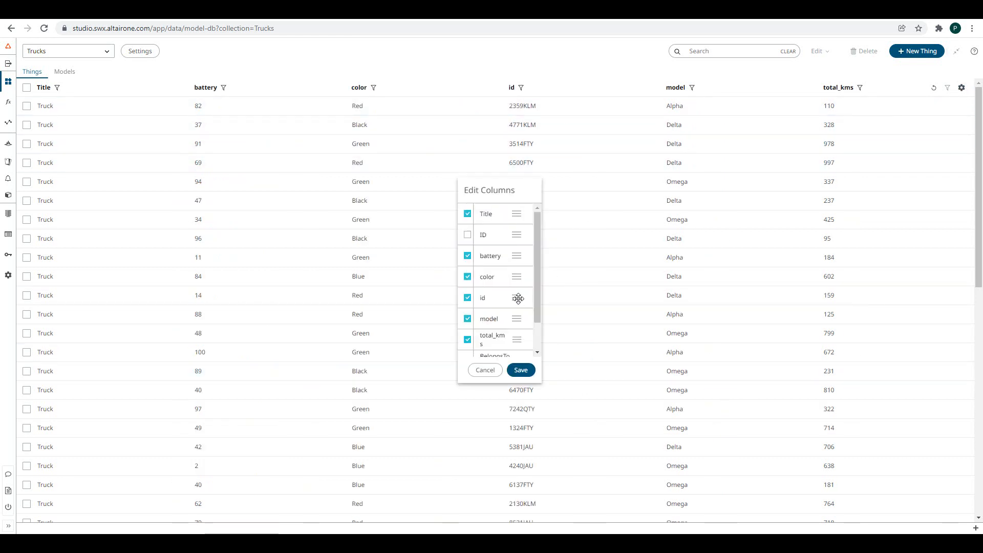
pyautogui.moveTo(516, 297); pyautogui.dragTo(519, 211)
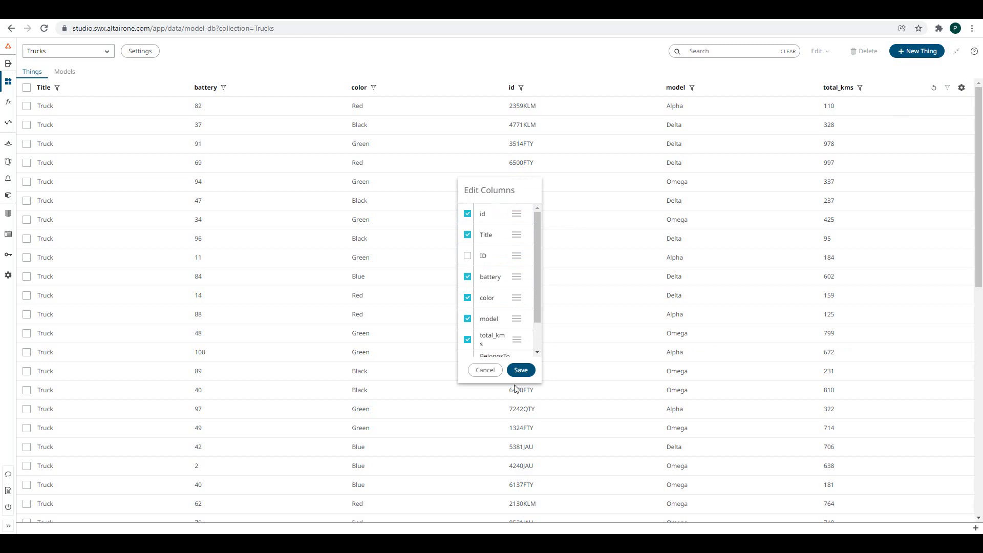
pyautogui.click(521, 370)
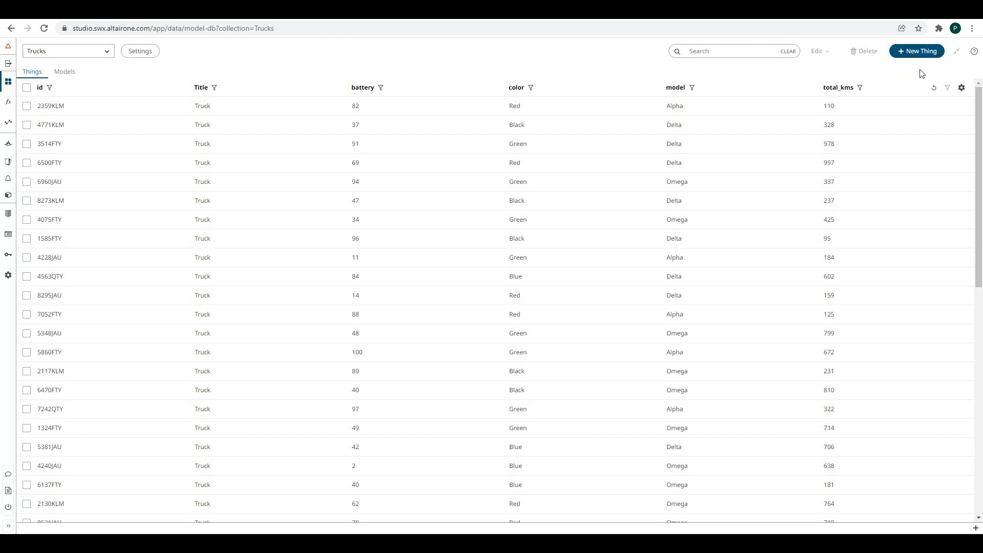
# - Re-enable all hints from the help menu and dismiss the Welcome guide
pyautogui.click(974, 51)
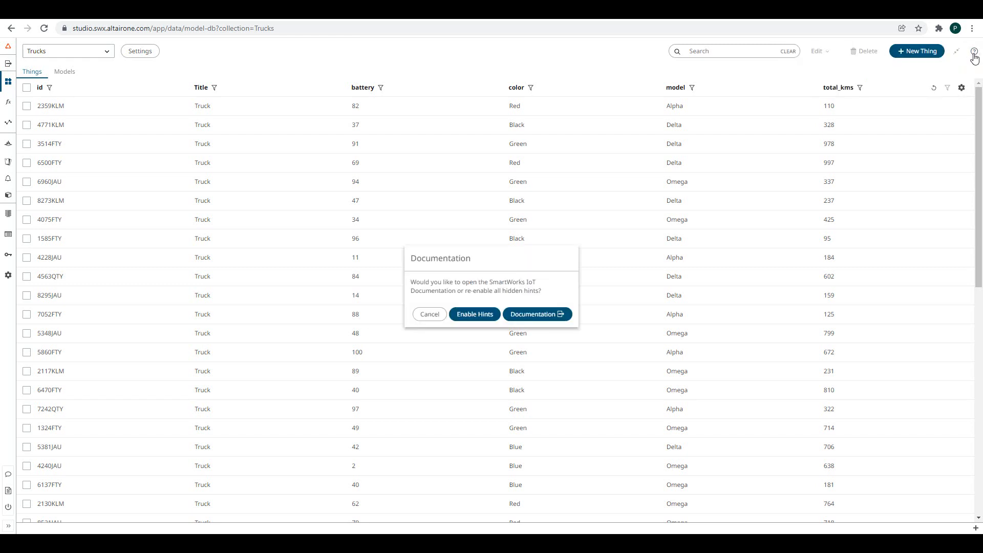
pyautogui.click(473, 316)
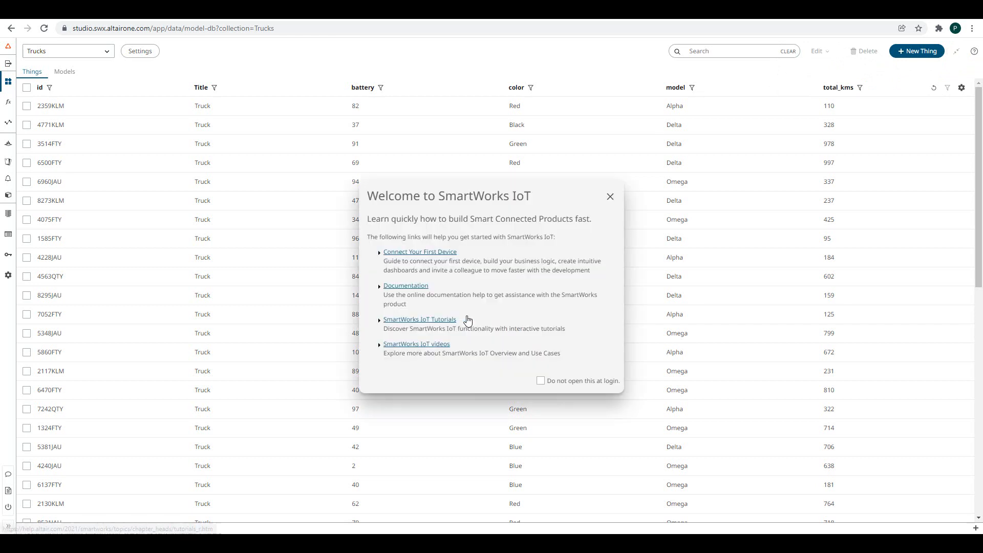
pyautogui.click(610, 197)
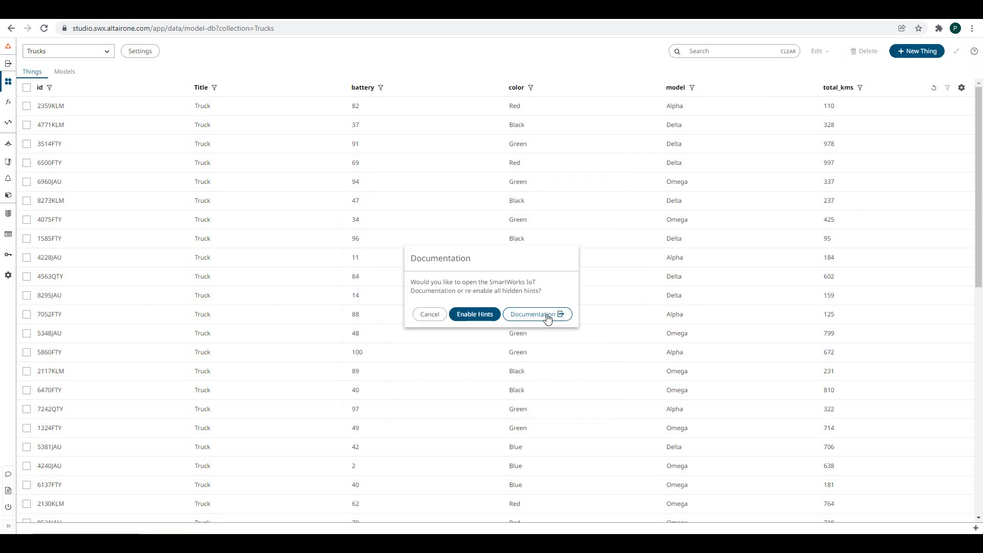
# - Open the online documentation and expand the sidebar's Functions section
pyautogui.click(547, 316)
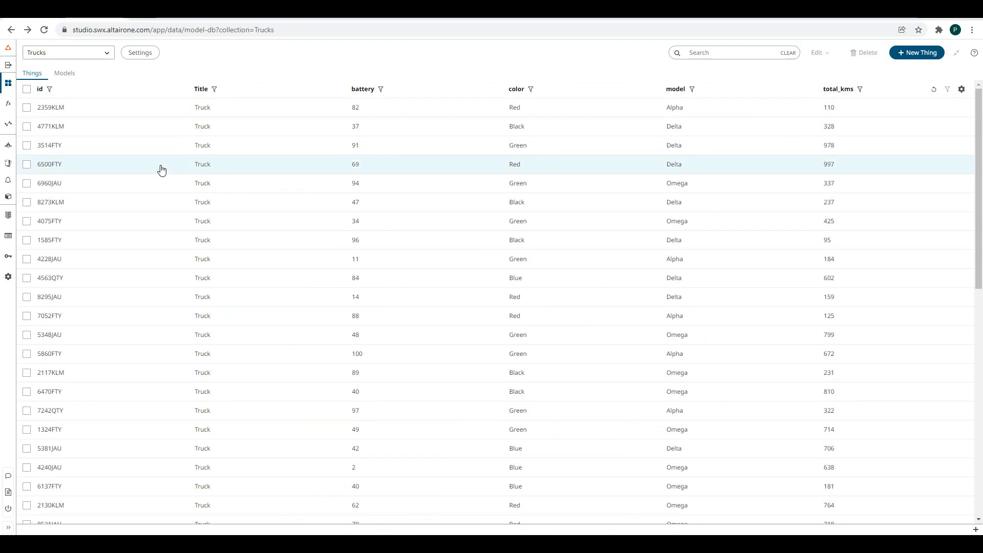
pyautogui.click(6, 529)
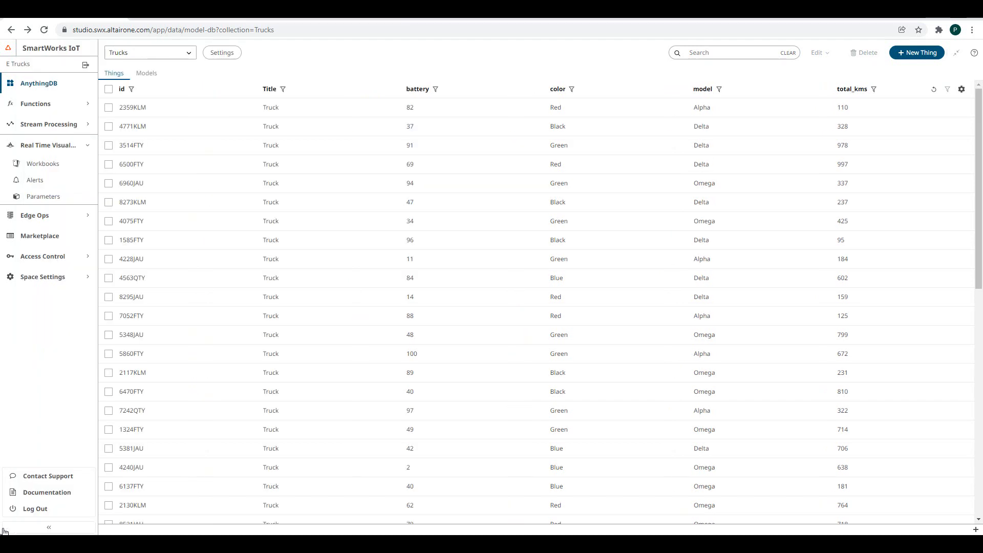
pyautogui.click(71, 107)
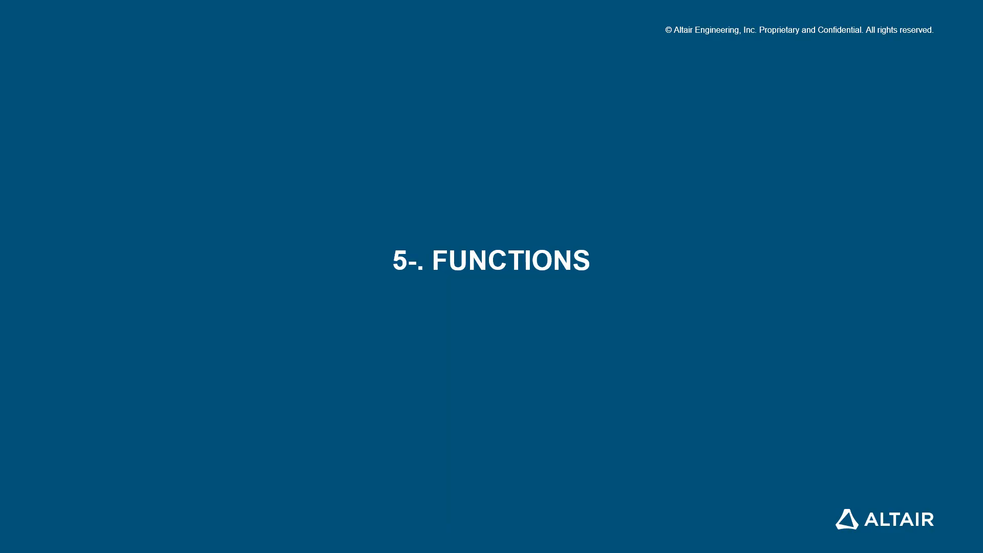
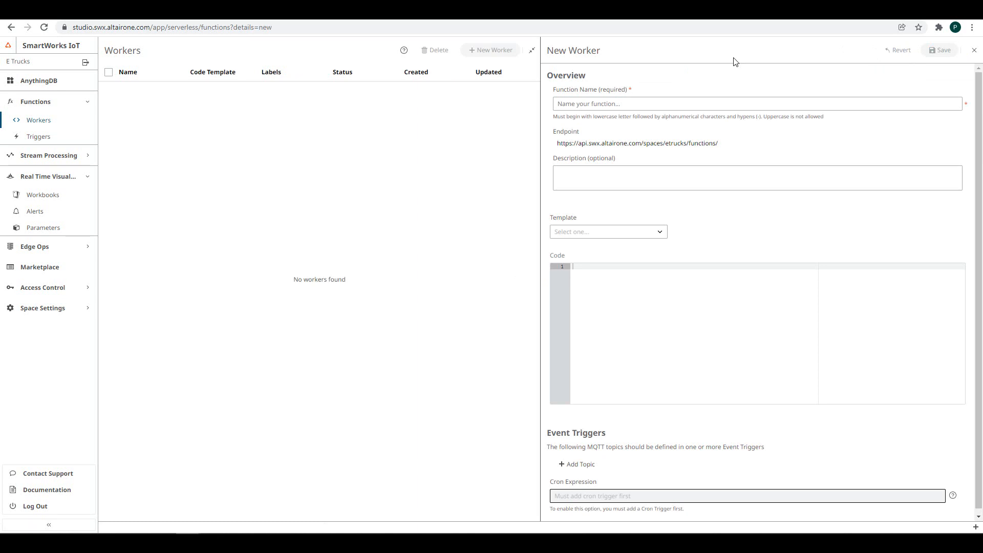
# - Name the new worker battery-event and base it on the Go template
pyautogui.click(619, 105)
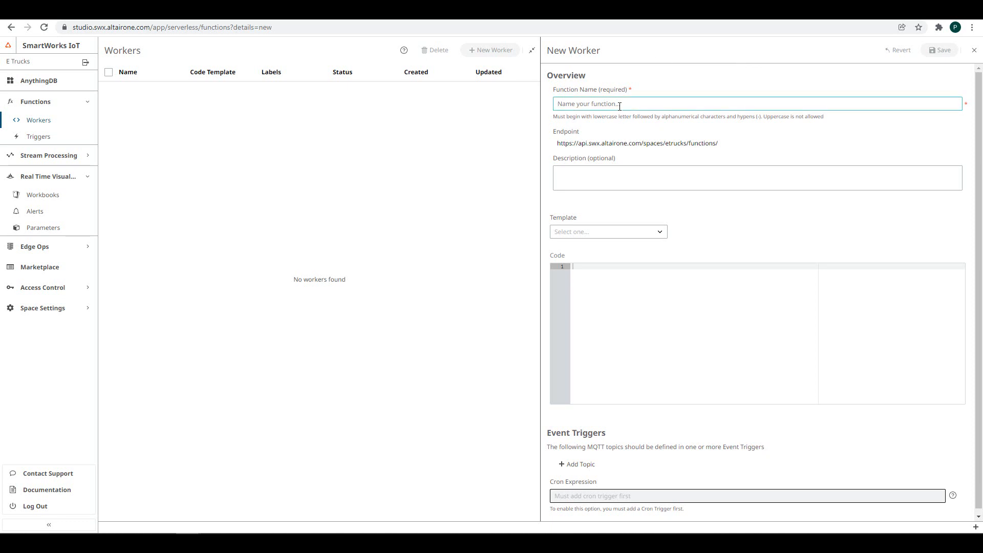
pyautogui.write('battery-event')
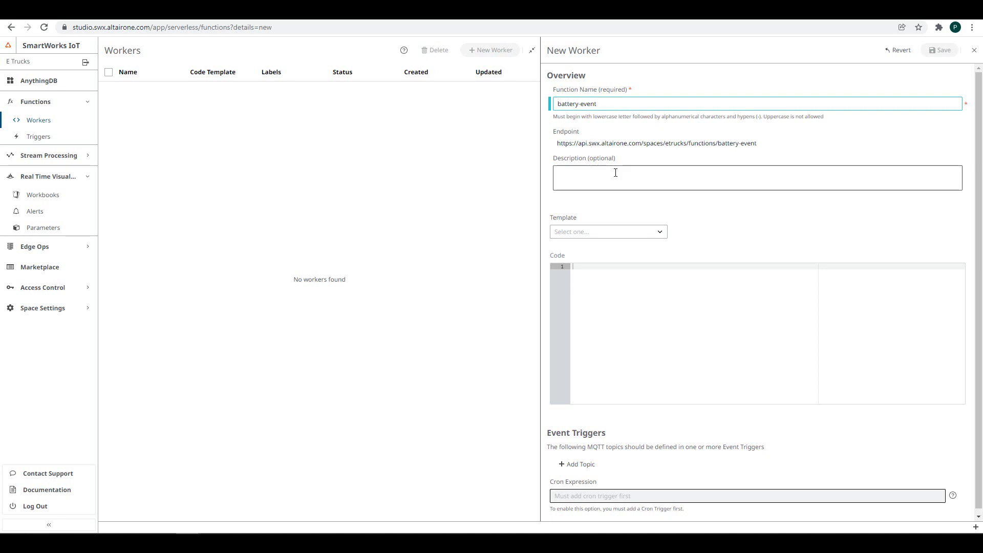
pyautogui.click(626, 237)
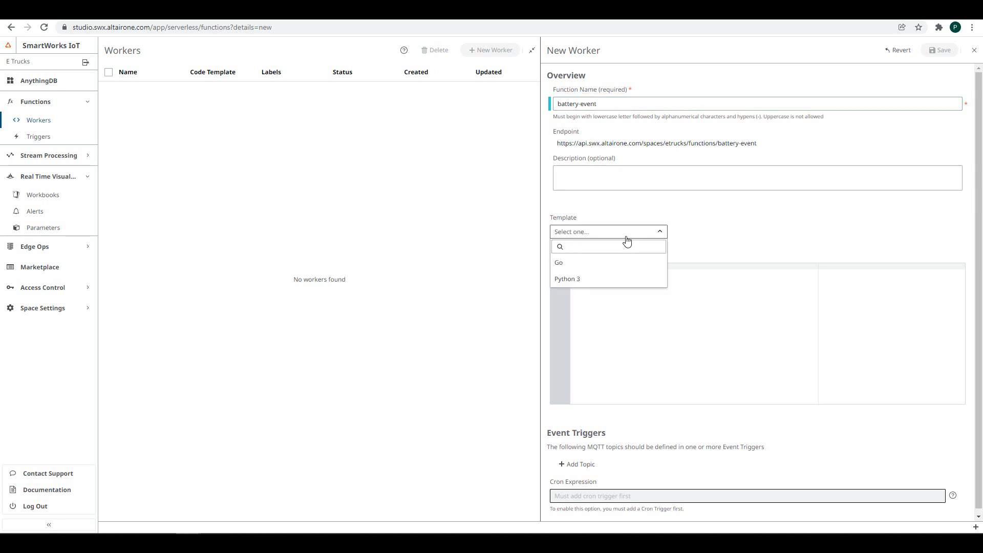
pyautogui.click(584, 264)
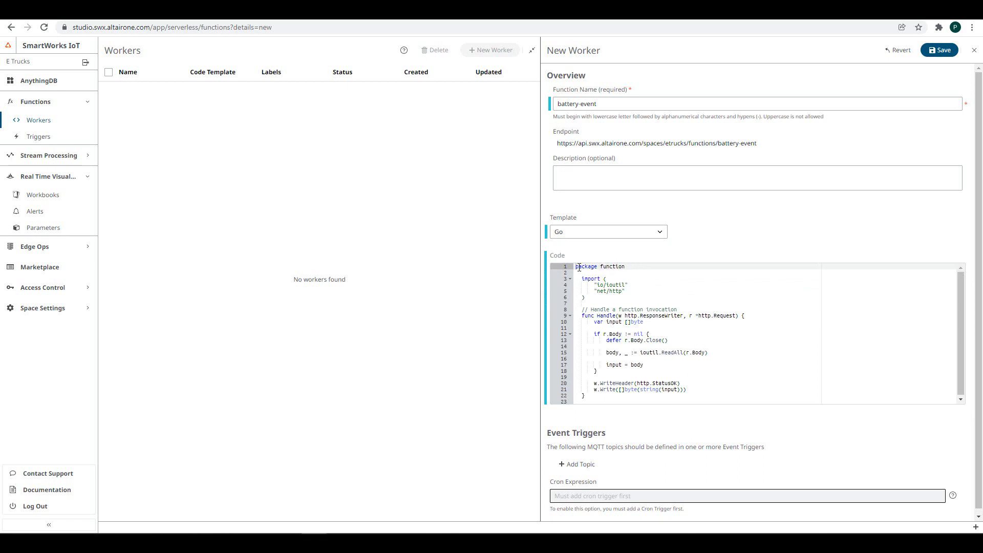
# - Replace the template code with the prepared low-battery Go program
pyautogui.moveTo(577, 267); pyautogui.dragTo(613, 396)
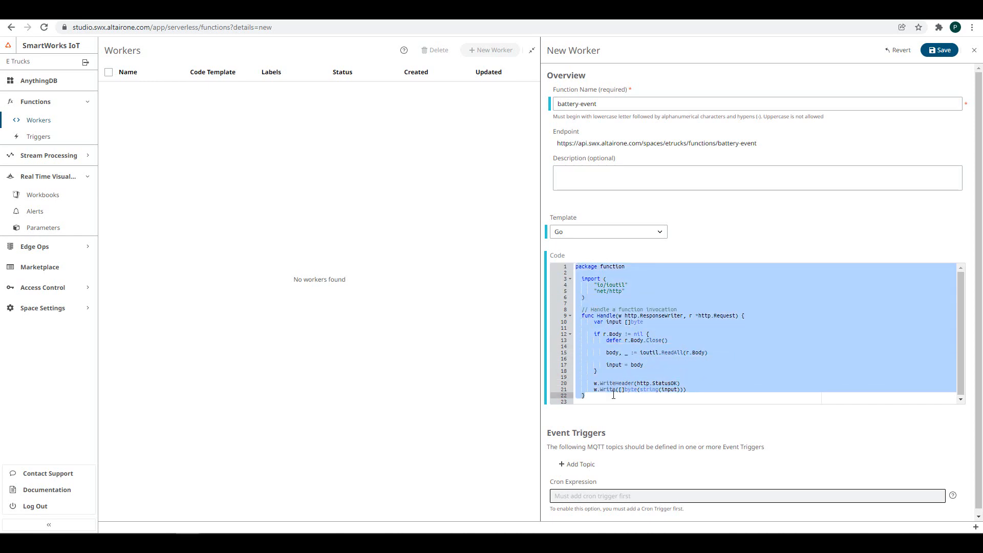
pyautogui.hotkey('ctrl', 'v')
pyautogui.scroll(15, 661, 356)
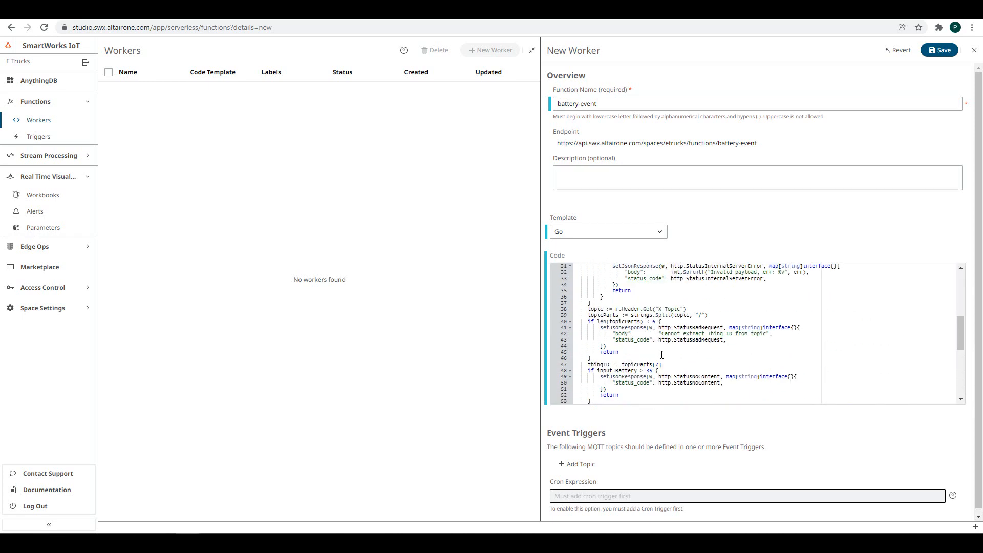
pyautogui.scroll(-15, 662, 354)
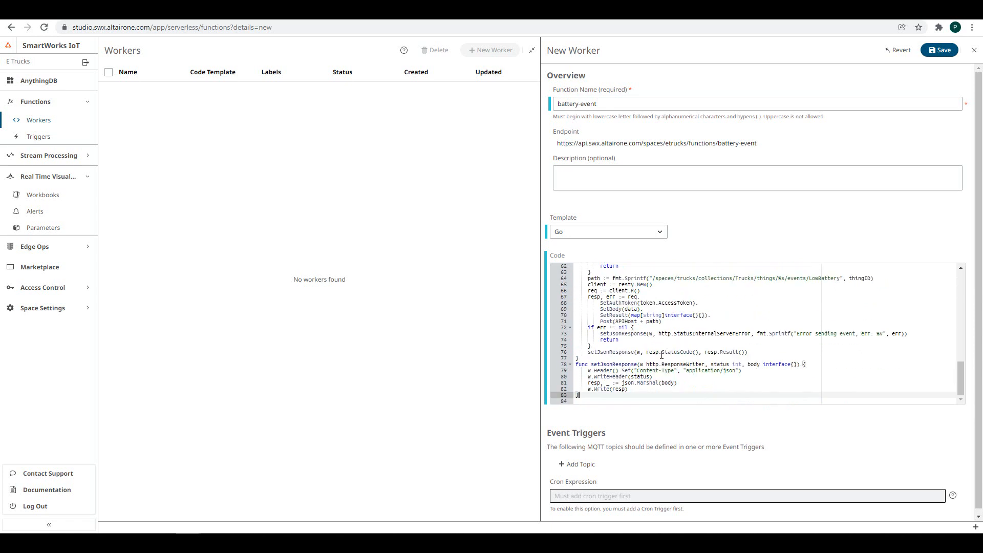
pyautogui.scroll(-1, 704, 433)
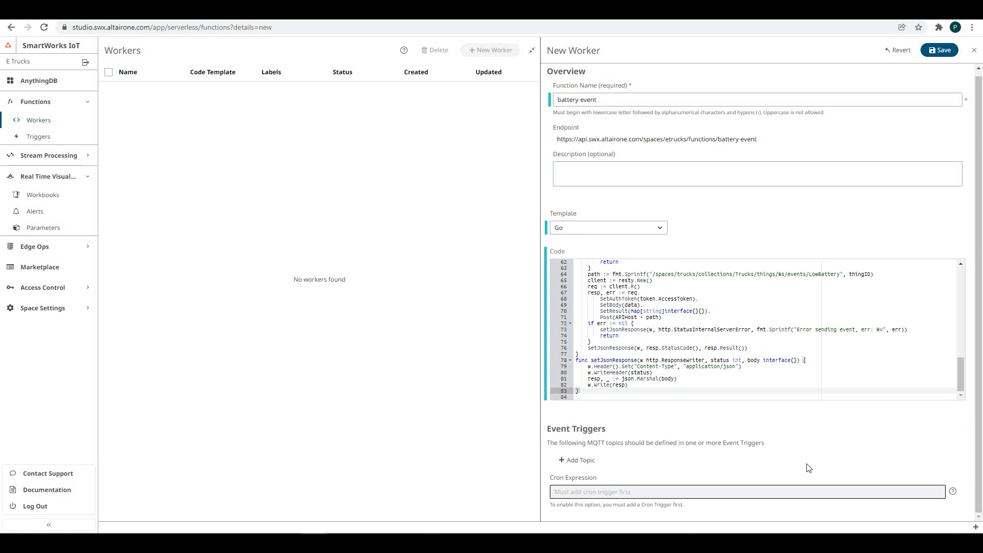
# - Add the trucks' battery-property MQTT topic to battery-event and save the worker
pyautogui.click(583, 460)
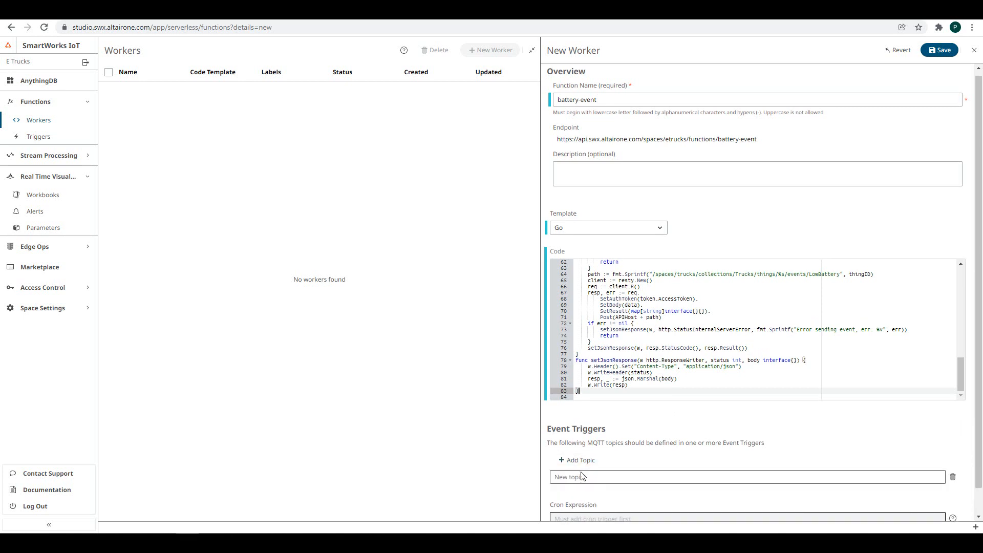
pyautogui.write('status/etrucks/labels/01FH579B3XWEJKN8WHNF86CQJB/collections/Trucks/things/+/properties/battery')
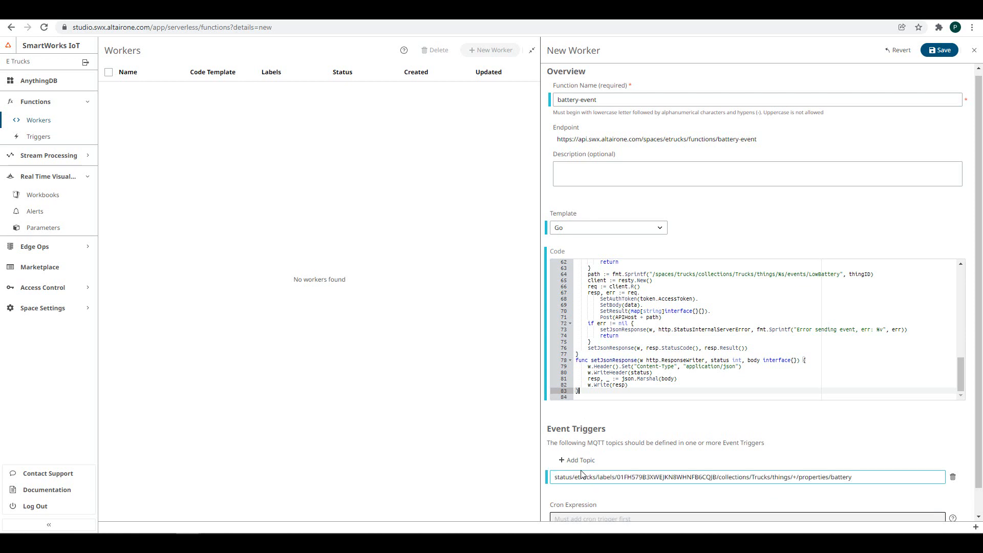
pyautogui.scroll(-1, 697, 472)
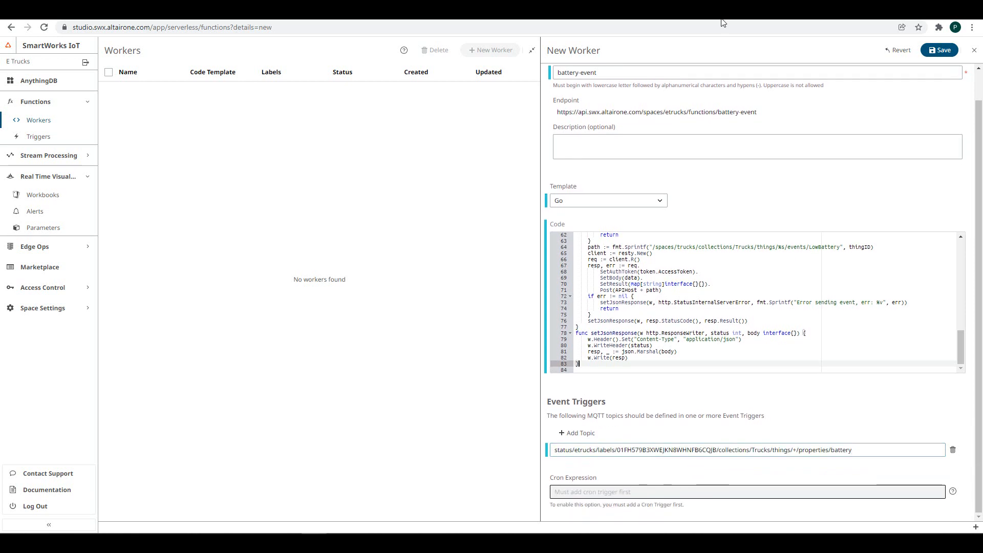
pyautogui.click(940, 49)
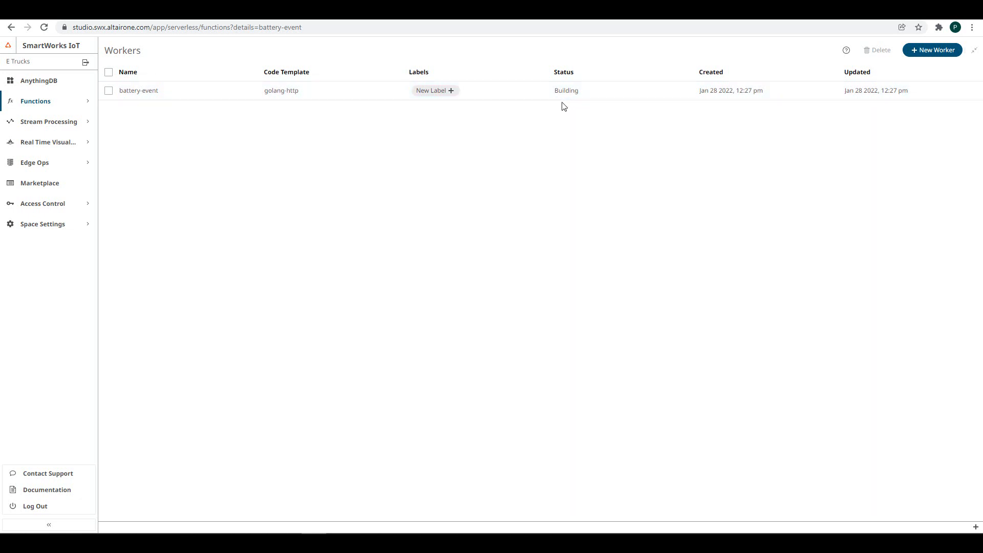
# - Under Functions › Triggers, start a new MQTT trigger with host mqtt.swx.altairone.com
pyautogui.click(61, 103)
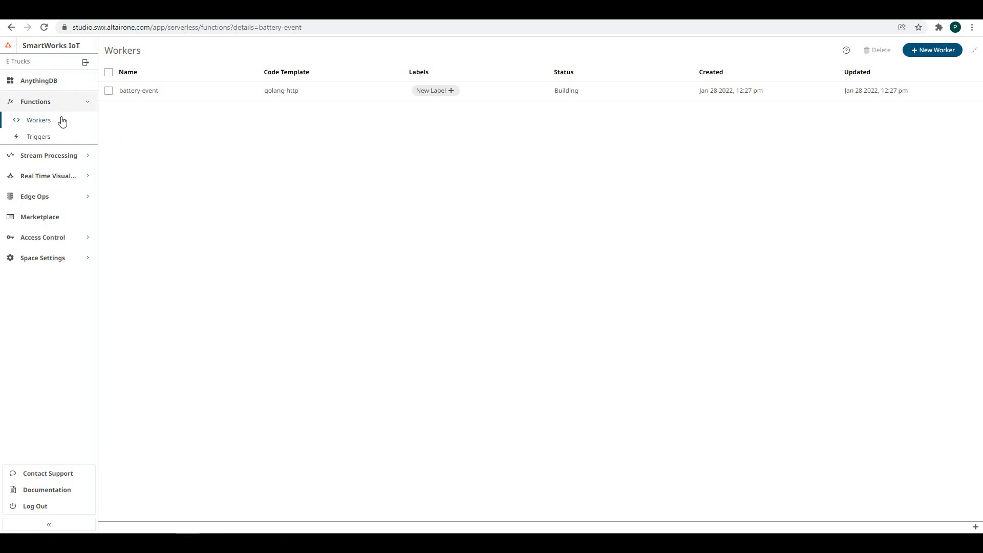
pyautogui.click(42, 139)
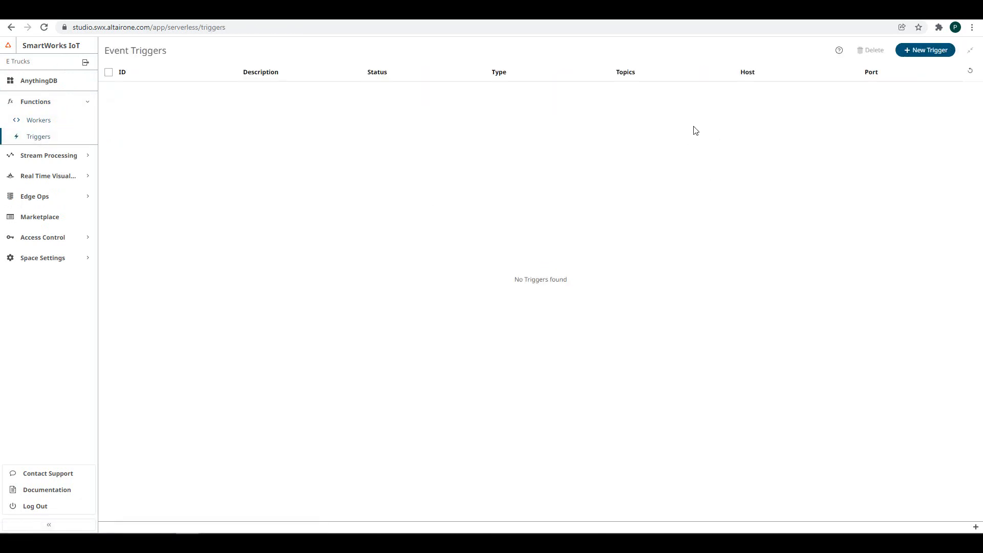
pyautogui.click(910, 51)
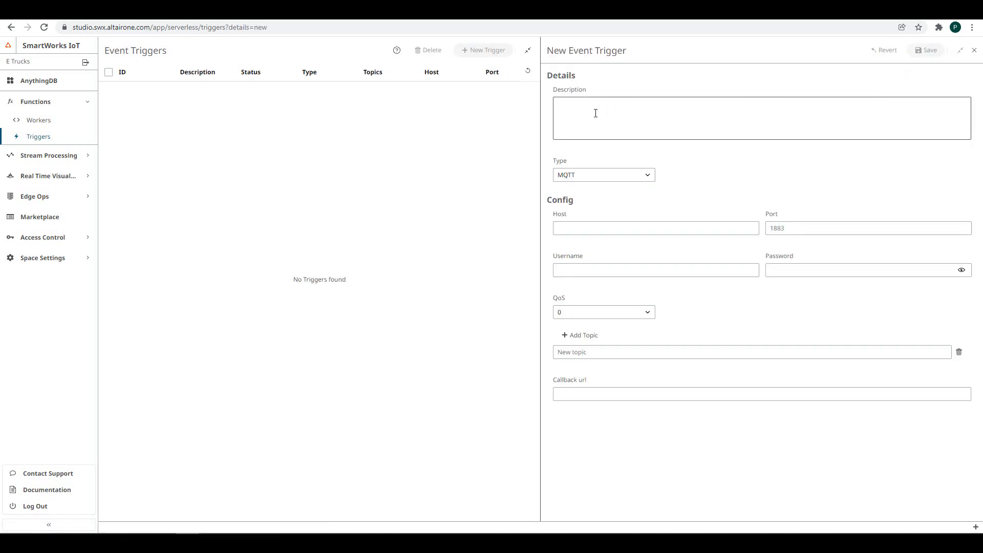
pyautogui.click(653, 181)
pyautogui.click(653, 182)
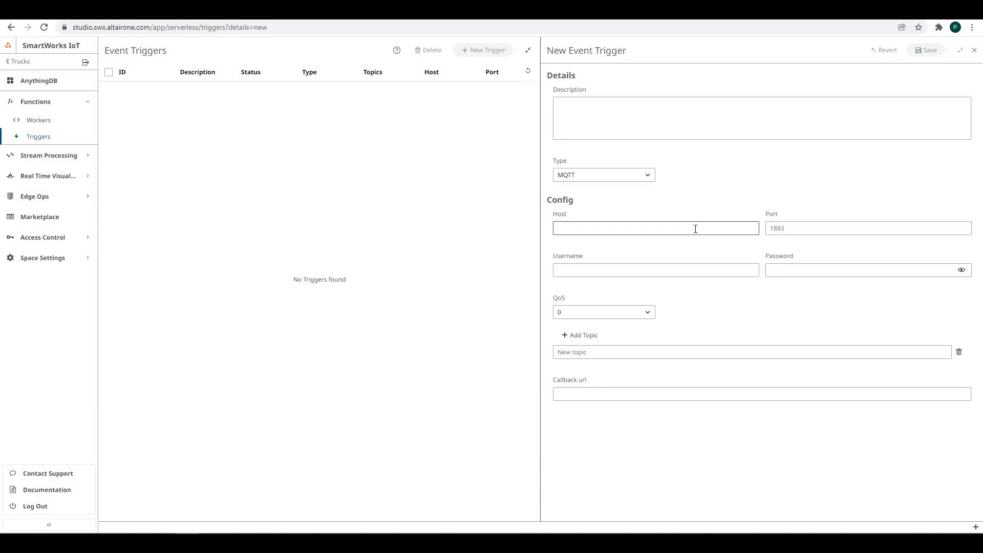
pyautogui.click(696, 228)
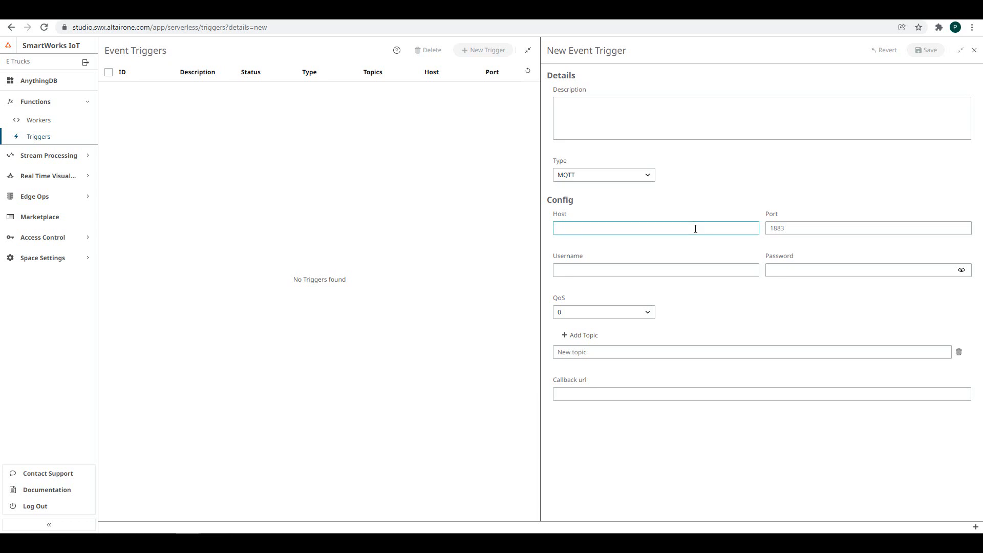
pyautogui.write('mqtt.swx.altairone.com')
pyautogui.click(582, 269)
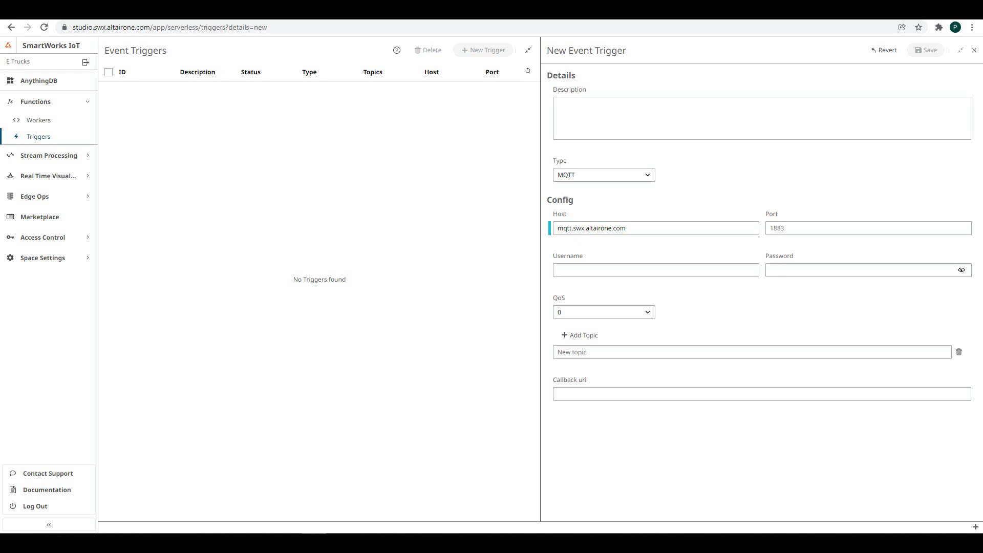
# - In Space Settings › Labels, create a Monitoring label coloured light green #b7e6b3
pyautogui.click(80, 259)
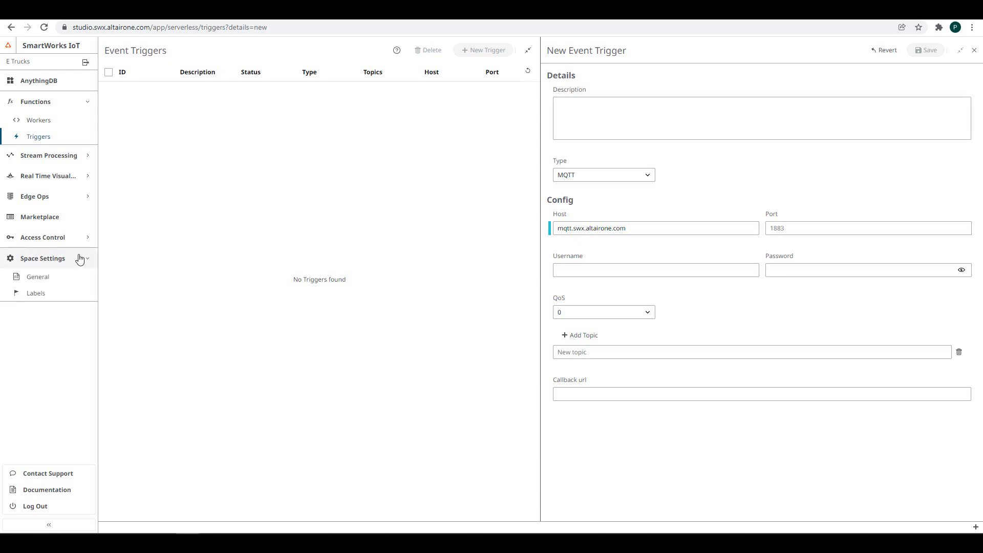
pyautogui.click(41, 290)
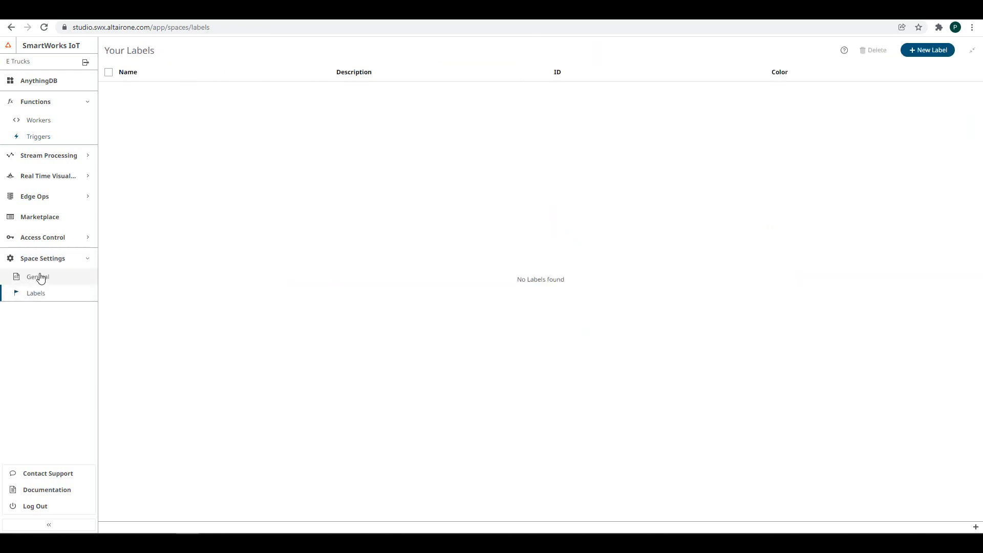
pyautogui.click(936, 54)
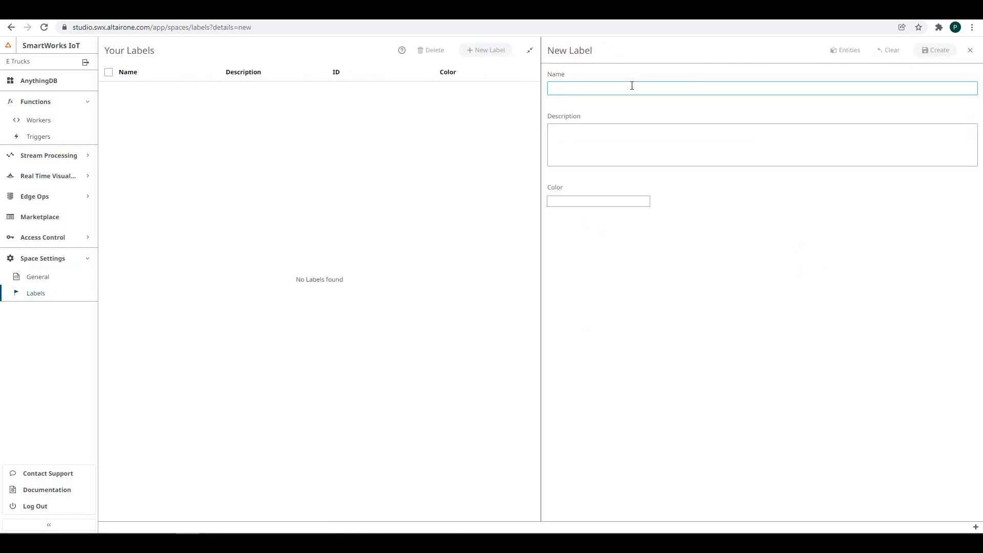
pyautogui.write('Monitoring')
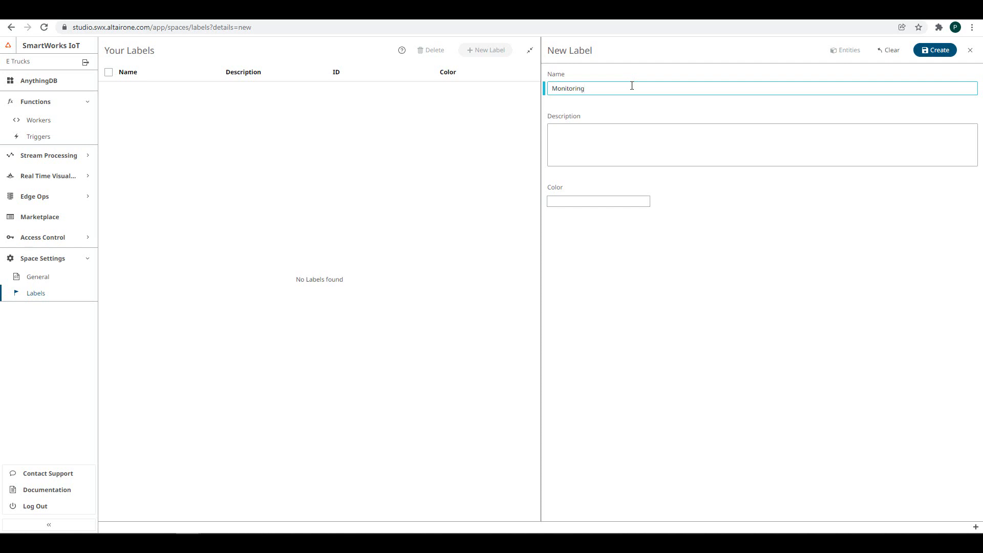
pyautogui.click(598, 149)
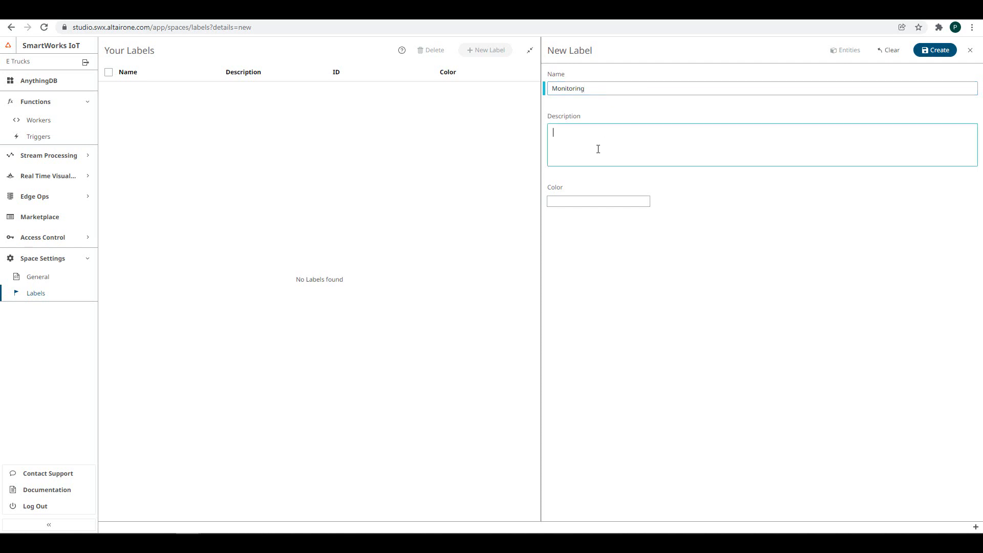
pyautogui.click(588, 202)
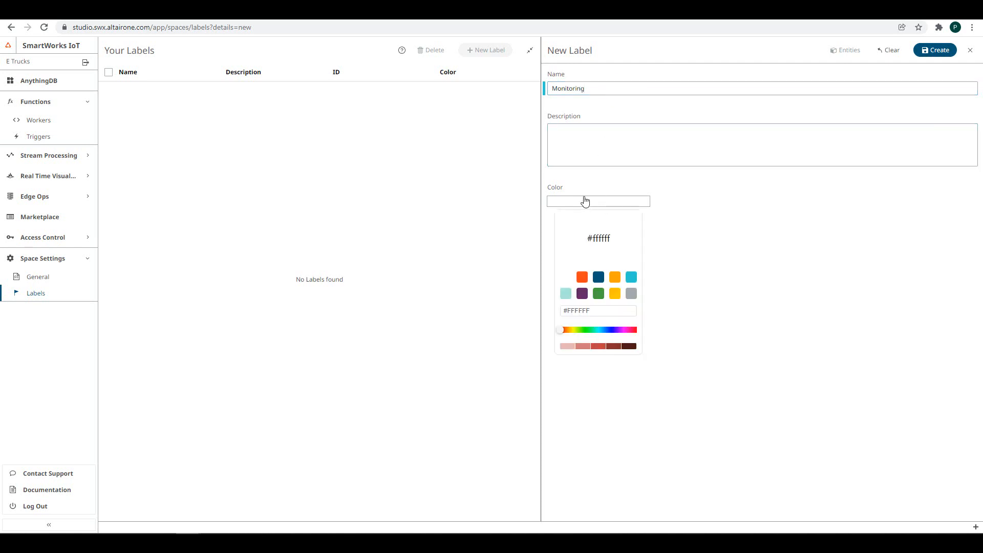
pyautogui.click(598, 295)
pyautogui.click(566, 347)
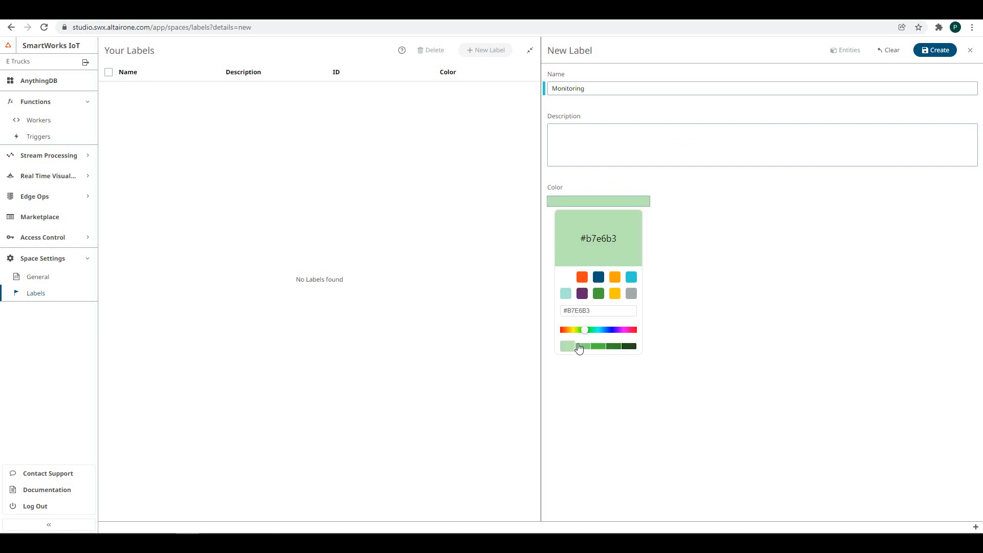
pyautogui.click(939, 53)
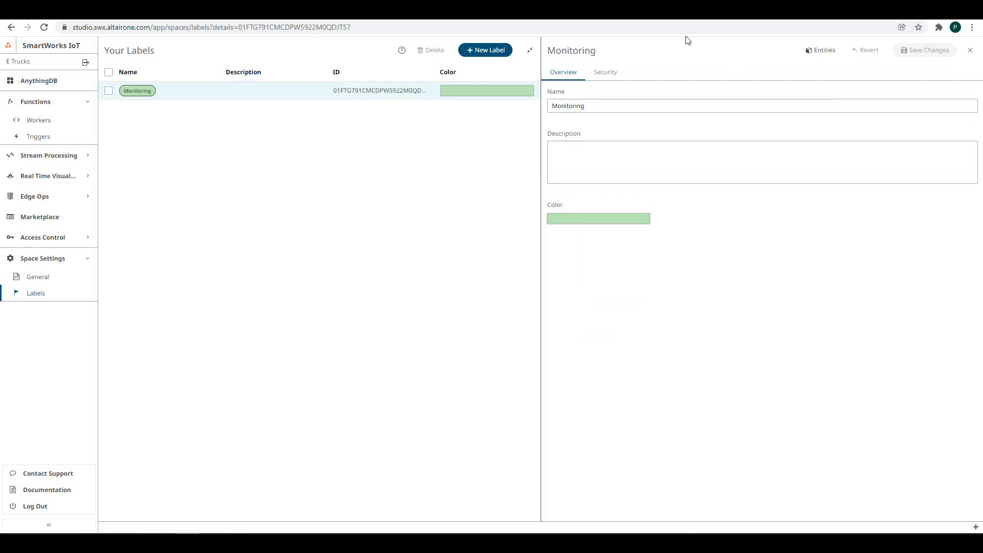
# - Create MQTT credentials for Monitoring with autogenerated username and password, and save
pyautogui.click(606, 75)
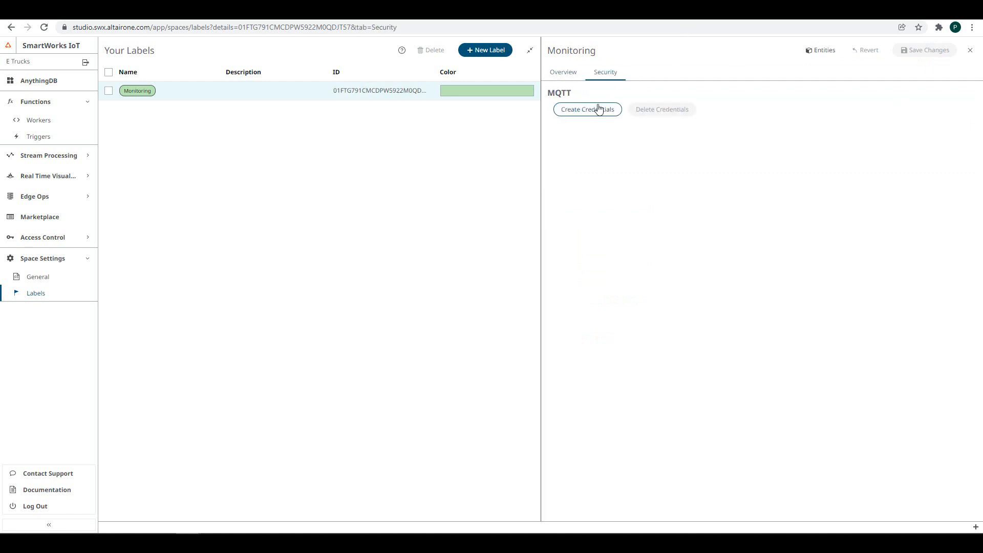
pyautogui.click(589, 110)
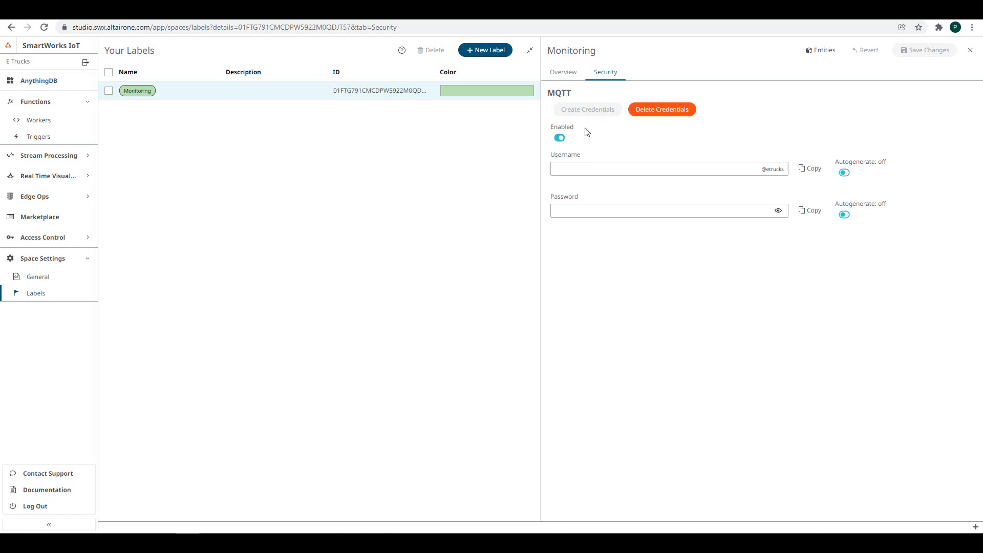
pyautogui.click(843, 173)
pyautogui.click(844, 215)
pyautogui.click(932, 54)
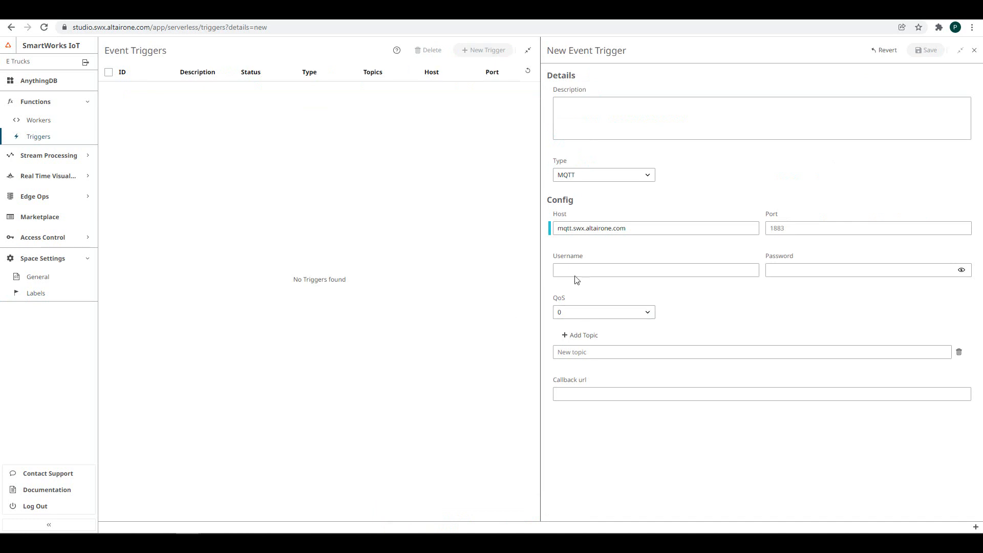
# - Fill the trigger's username and password with the label's generated MQTT credentials
pyautogui.click(575, 265)
pyautogui.write('HH3M@etrucks')
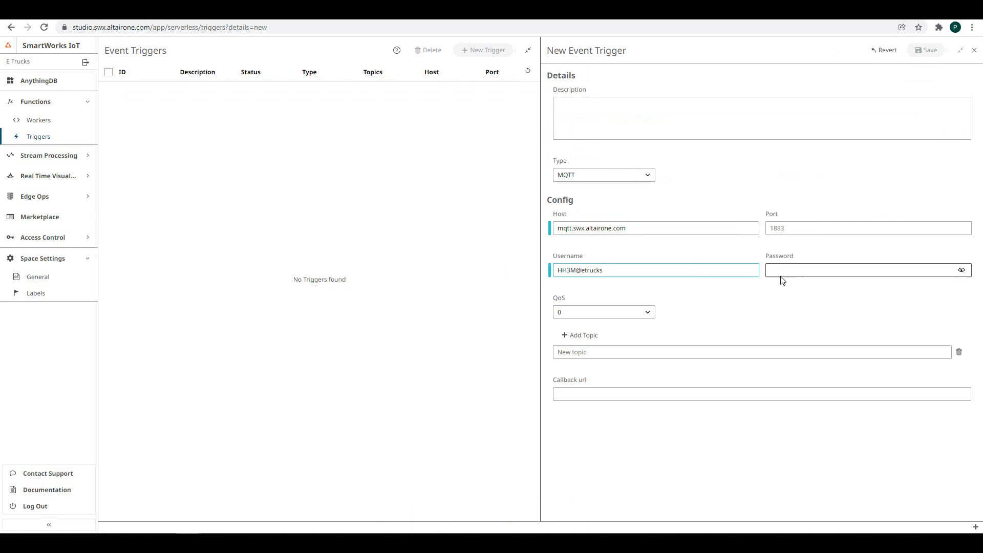
pyautogui.click(780, 276)
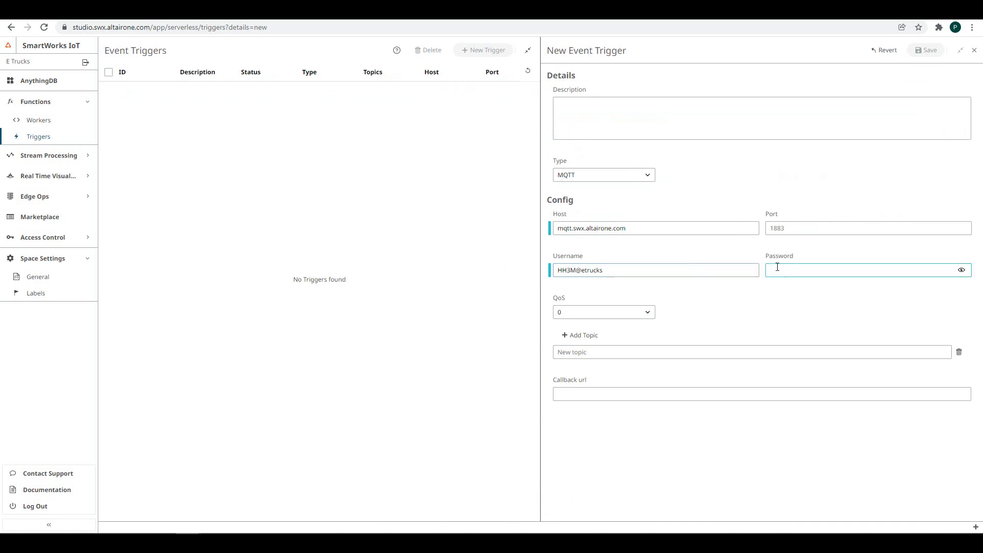
pyautogui.hotkey('ctrl', 'v')
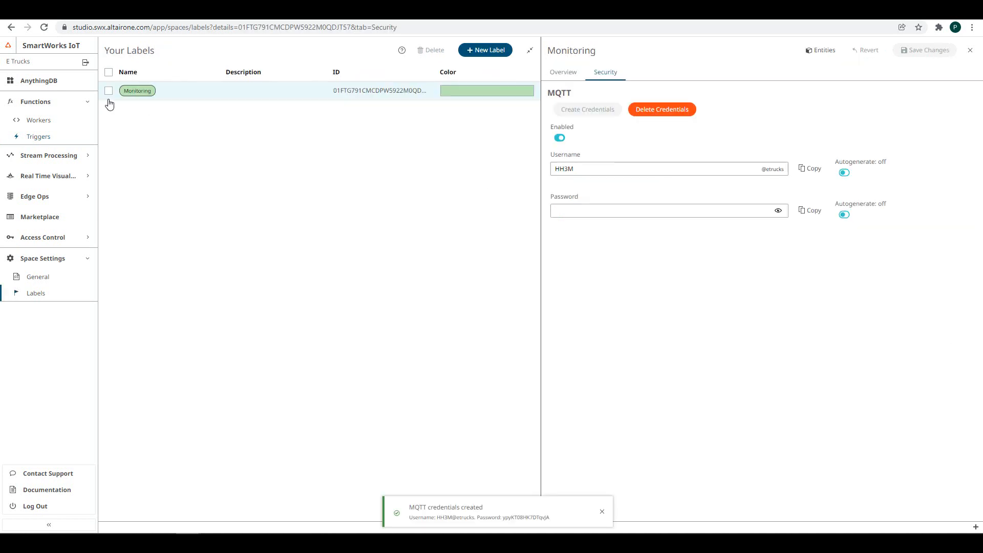
# - Copy the battery-event worker's event topic into the trigger's new topic field
pyautogui.click(55, 118)
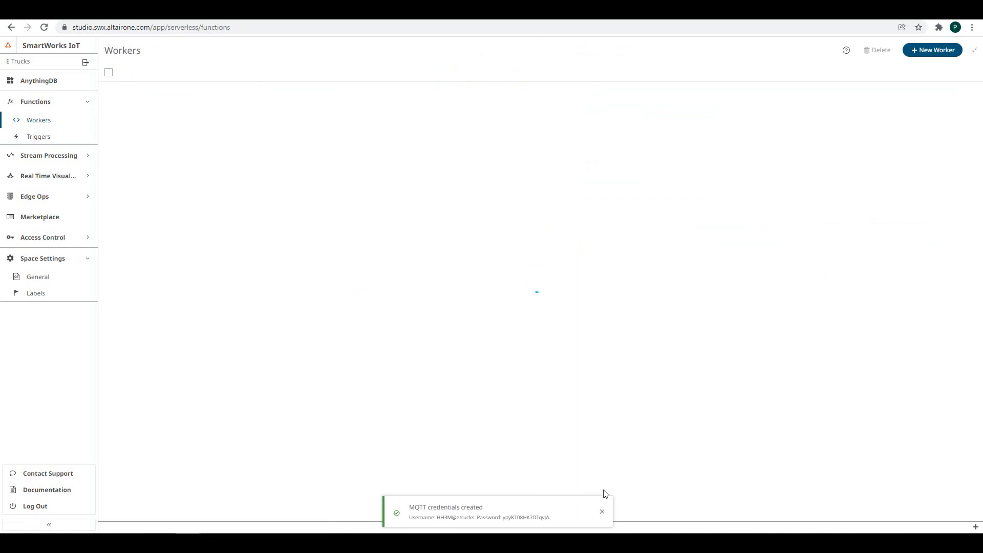
pyautogui.click(602, 511)
pyautogui.click(555, 92)
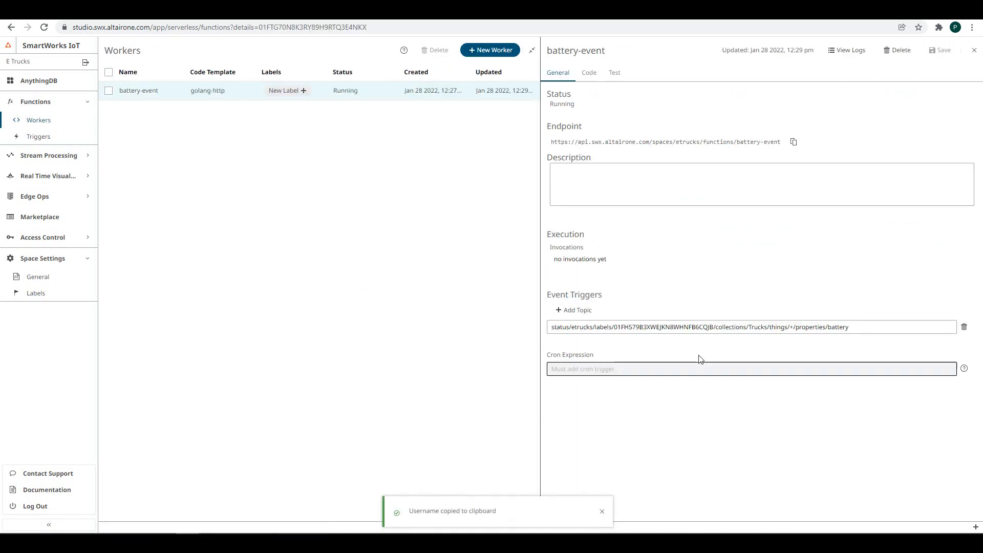
pyautogui.moveTo(873, 325); pyautogui.dragTo(538, 310)
pyautogui.hotkey('ctrl', 'c')
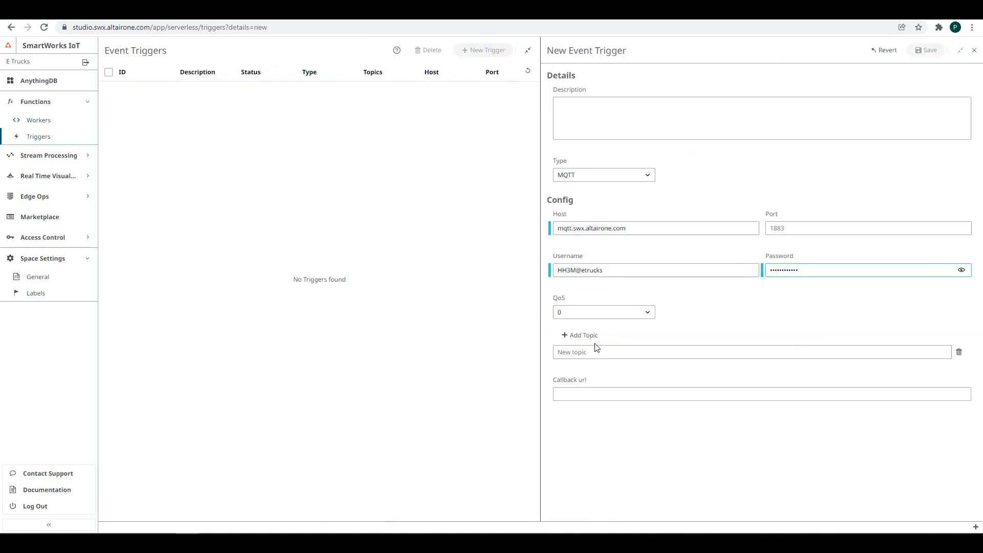
pyautogui.click(586, 351)
pyautogui.hotkey('ctrl', 'v')
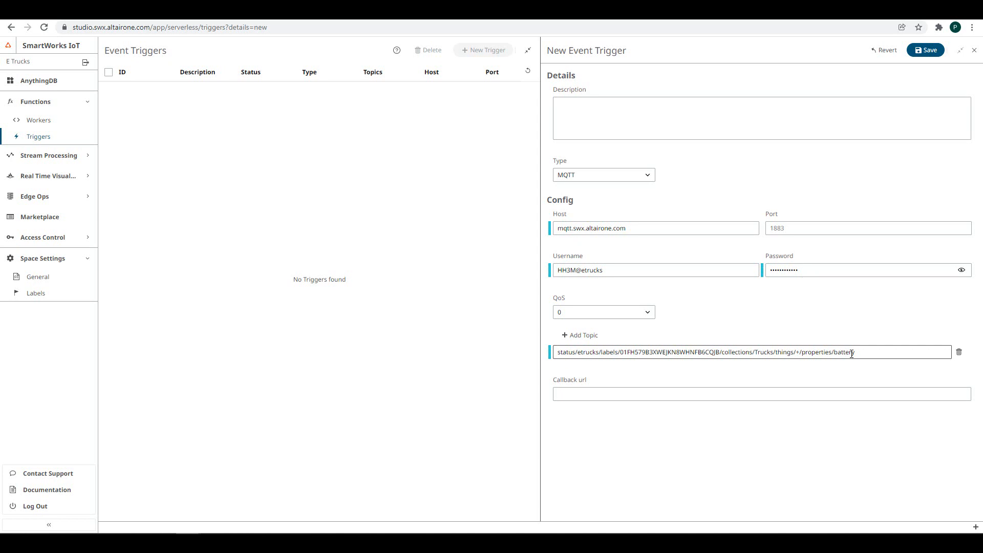
# - Save the MQTT trigger, refresh until it shows Running, then open the battery-event worker
pyautogui.click(921, 51)
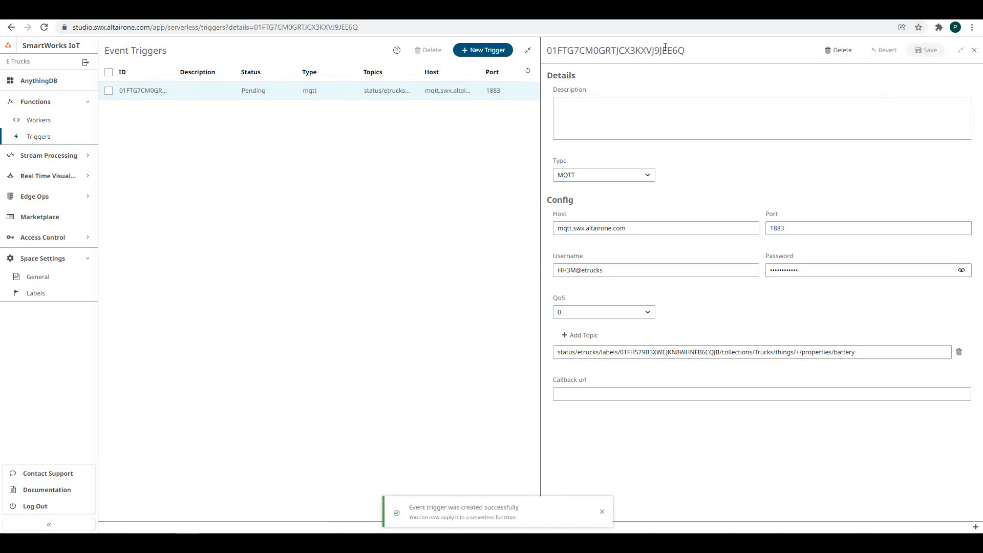
pyautogui.click(527, 72)
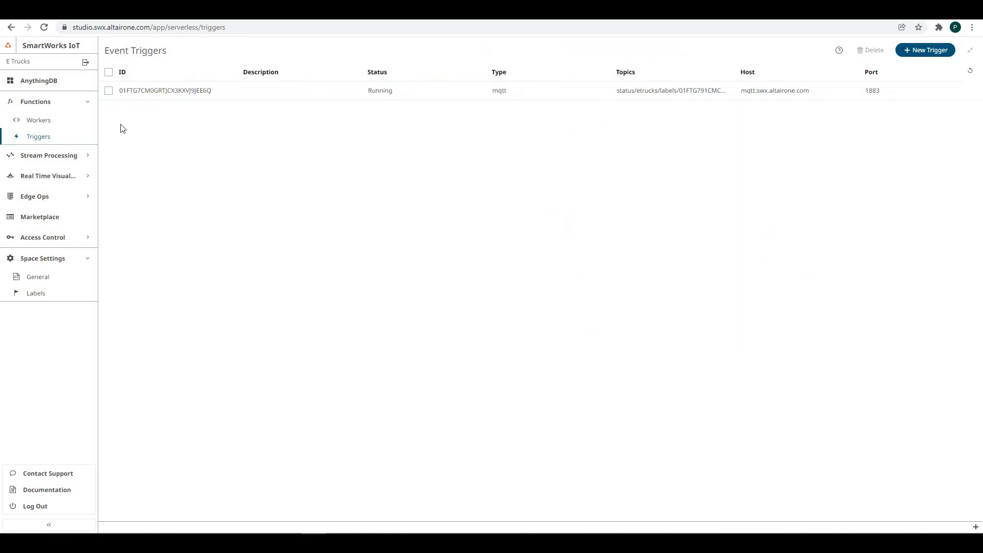
pyautogui.click(53, 125)
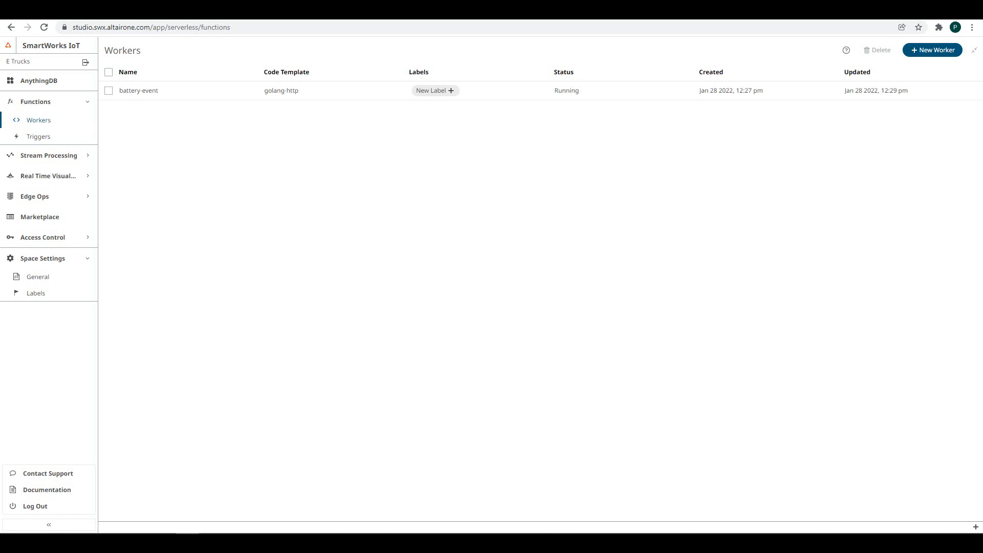
pyautogui.click(558, 98)
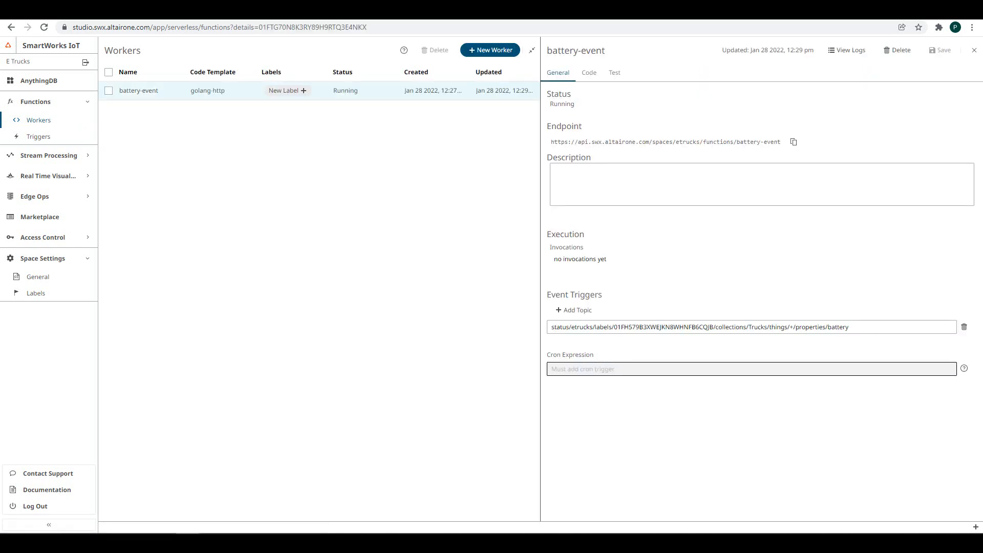
# - Review battery-event's Go code and Test panel, then return to the Code tab
pyautogui.click(587, 78)
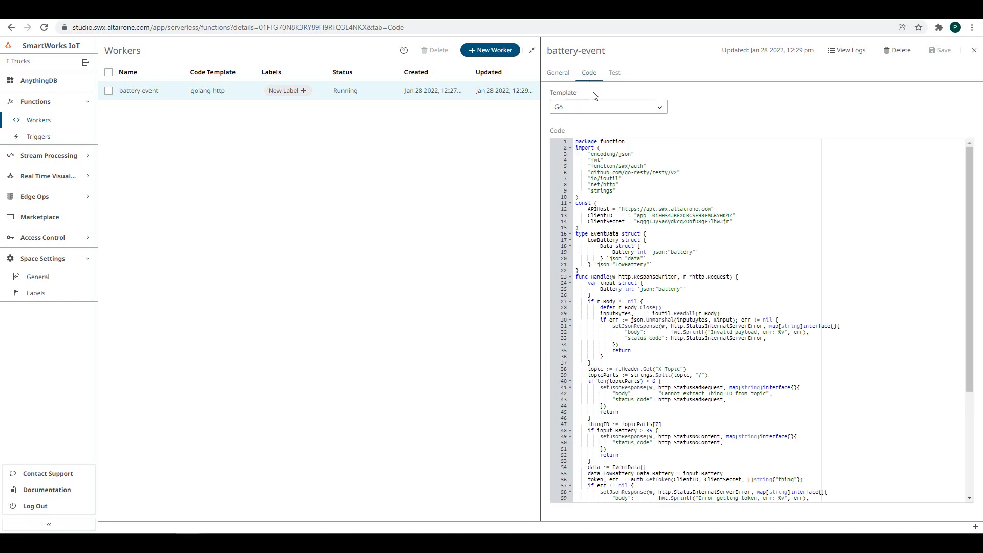
pyautogui.scroll(-2, 643, 240)
pyautogui.scroll(-3, 643, 240)
pyautogui.scroll(5, 649, 298)
pyautogui.click(617, 74)
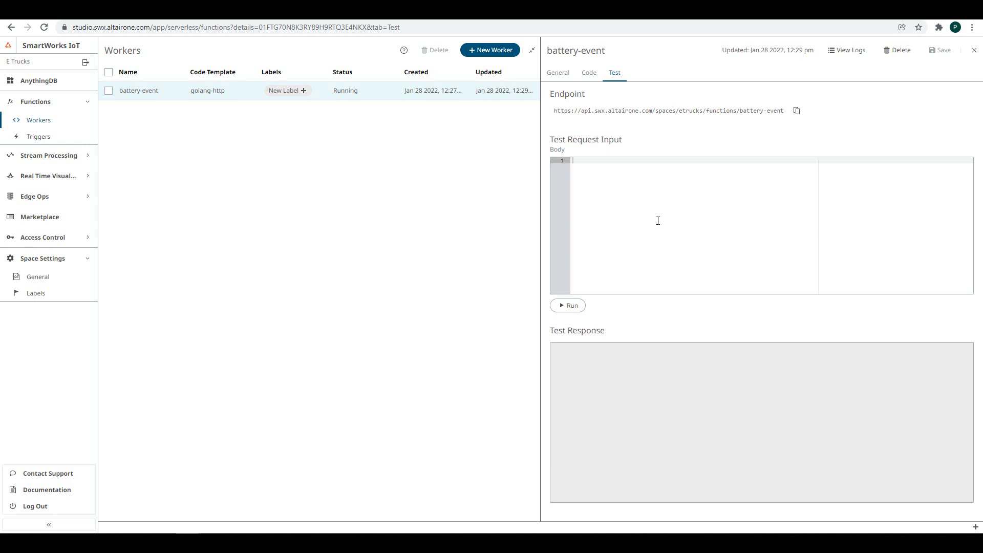
pyautogui.click(590, 73)
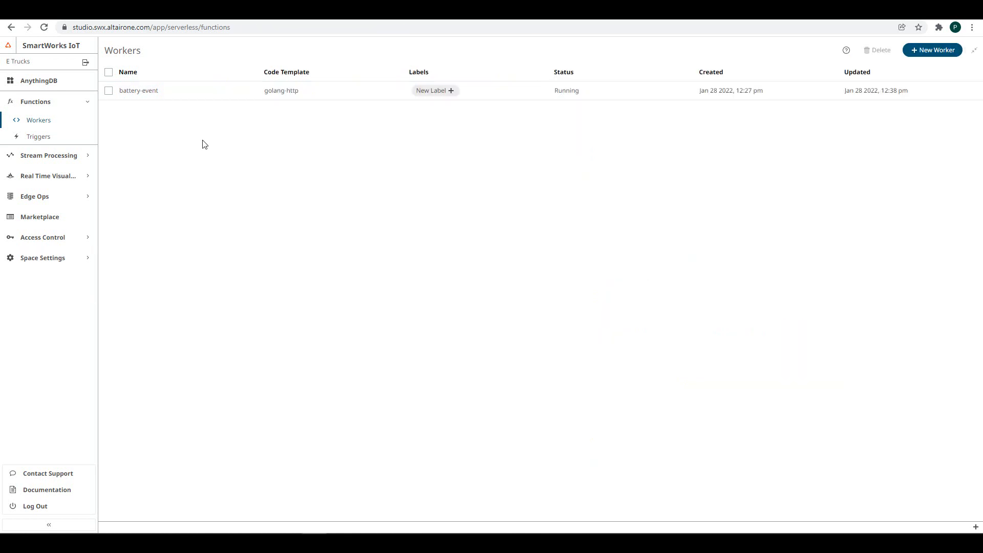
# - In AnythingDB Trucks, label truck 2359KLM with Monitoring and a newly created test label
pyautogui.click(35, 82)
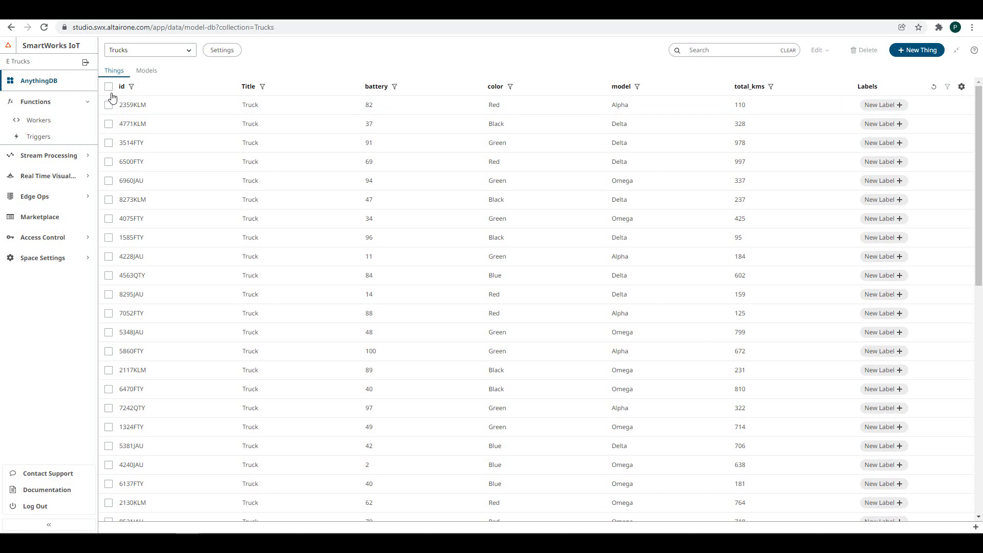
pyautogui.click(900, 105)
pyautogui.click(903, 106)
pyautogui.click(872, 122)
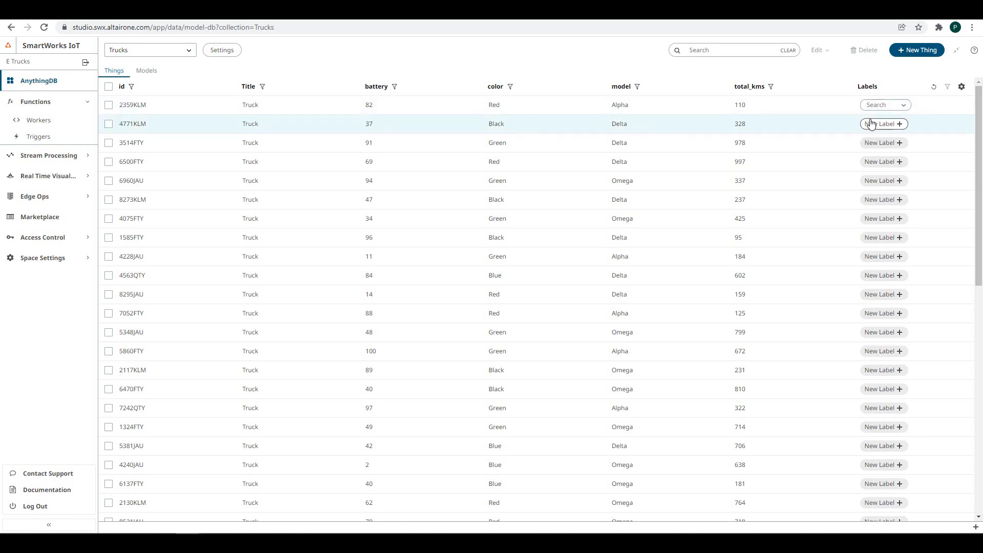
pyautogui.click(922, 107)
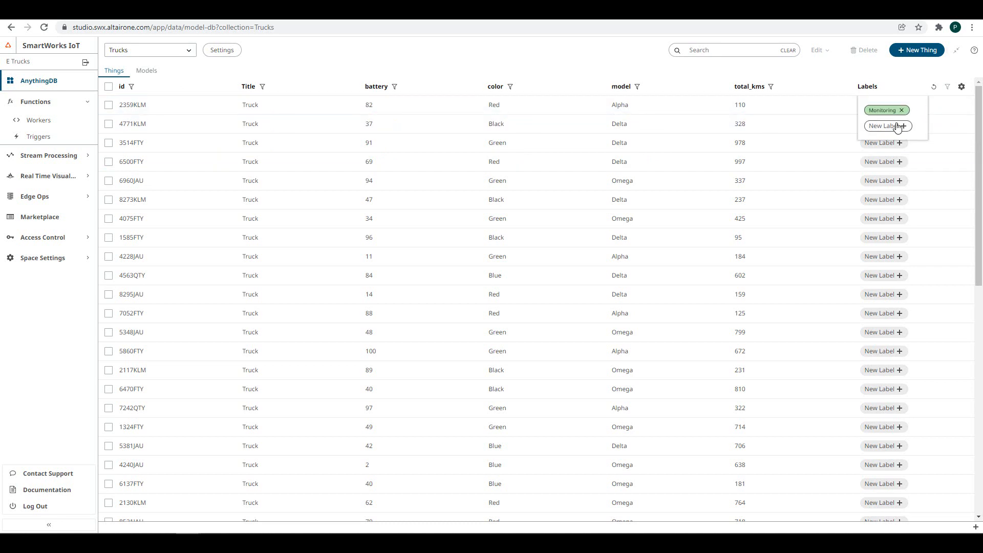
pyautogui.click(891, 126)
pyautogui.write('test')
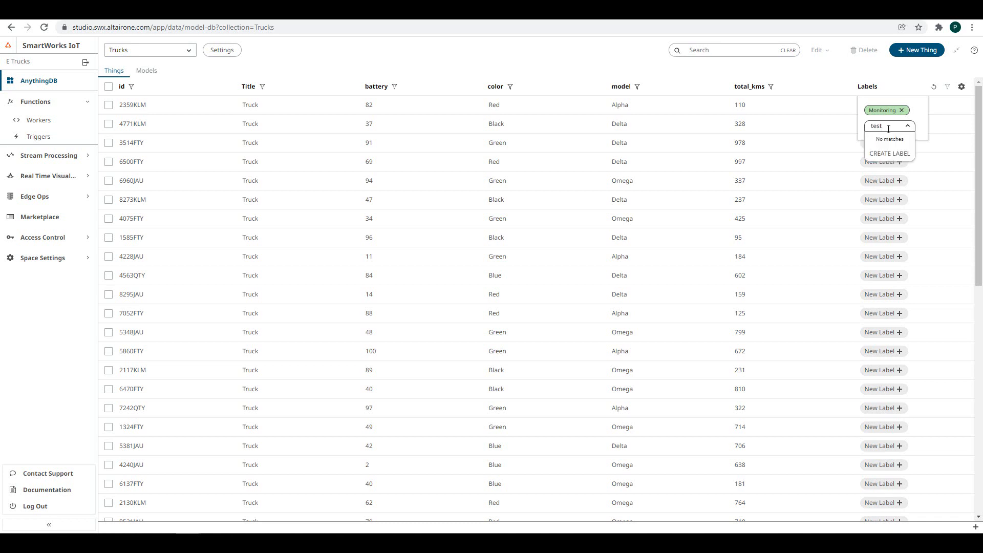
pyautogui.click(874, 153)
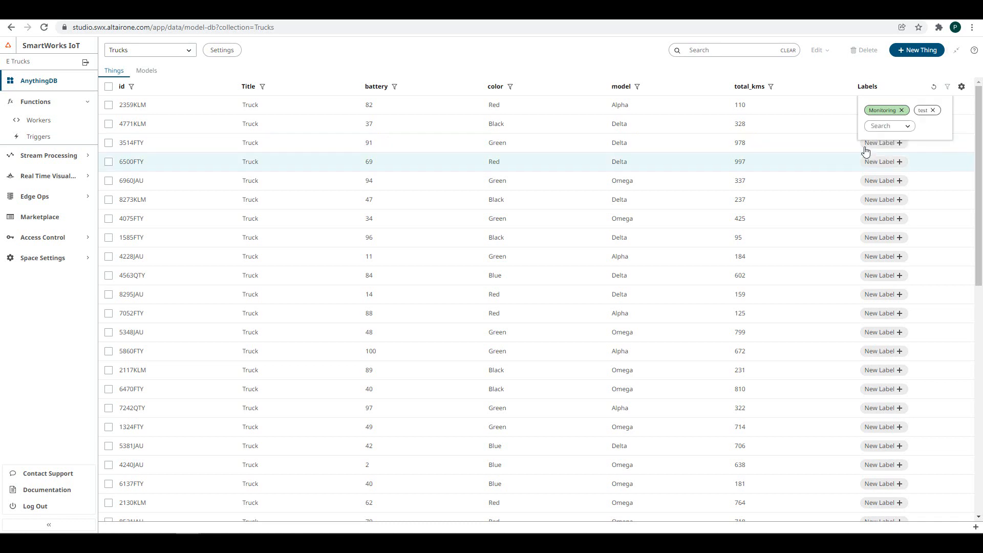
pyautogui.click(827, 91)
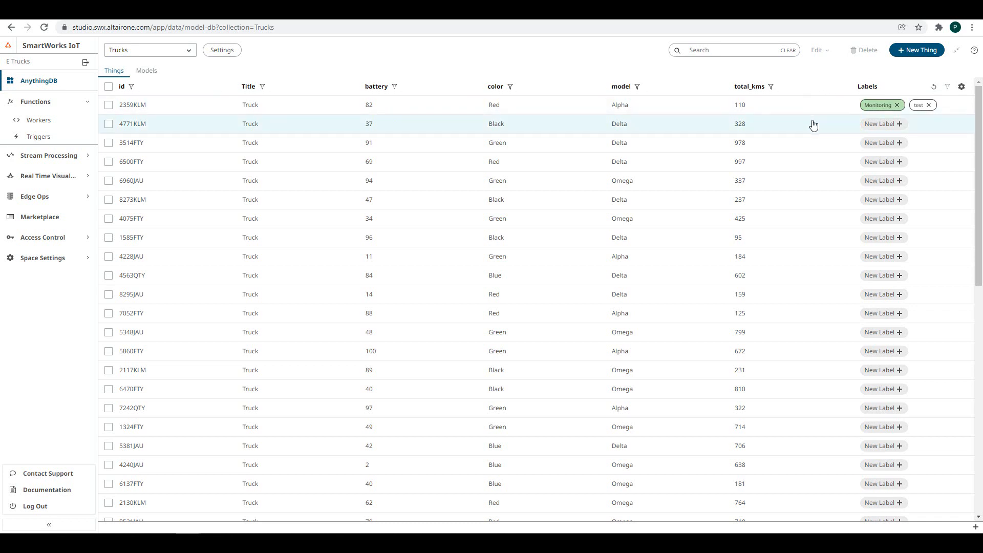
# - Bulk-add the Monitoring label to every truck in the collection
pyautogui.click(109, 88)
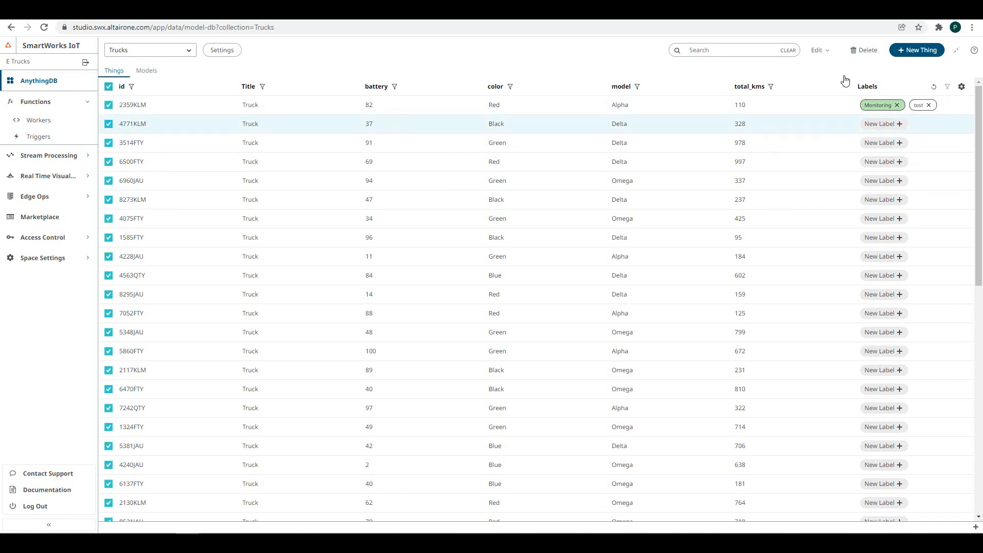
pyautogui.click(828, 53)
pyautogui.click(828, 89)
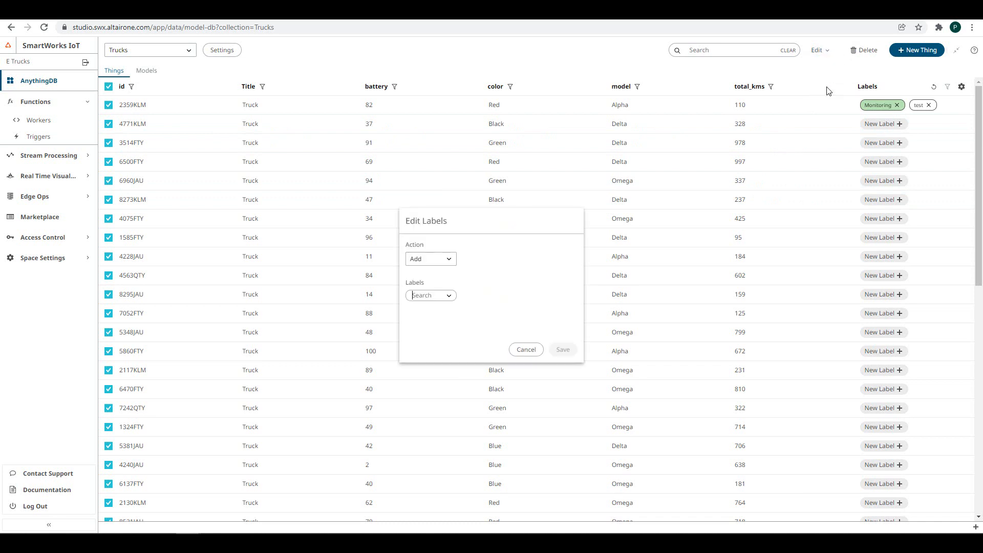
pyautogui.click(449, 299)
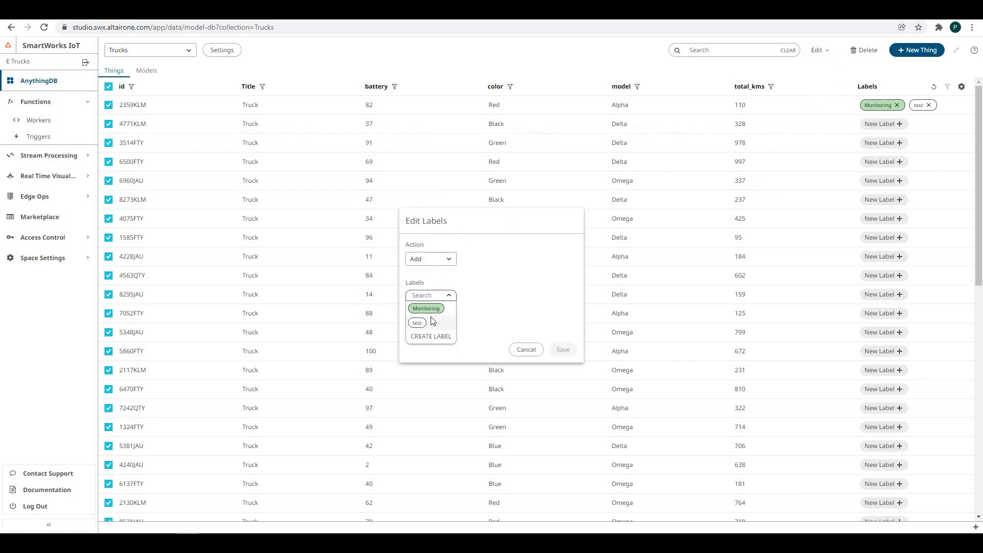
pyautogui.click(429, 311)
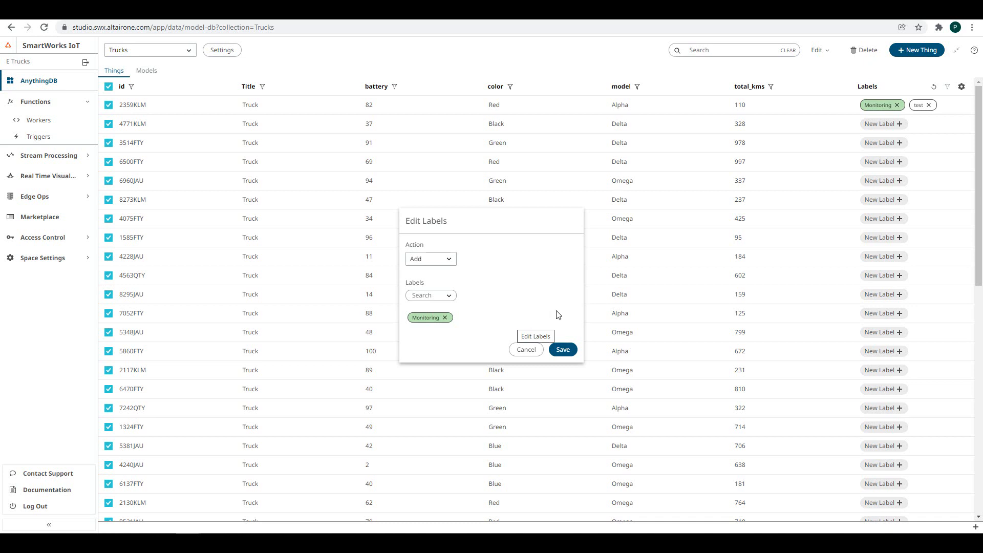
pyautogui.click(566, 349)
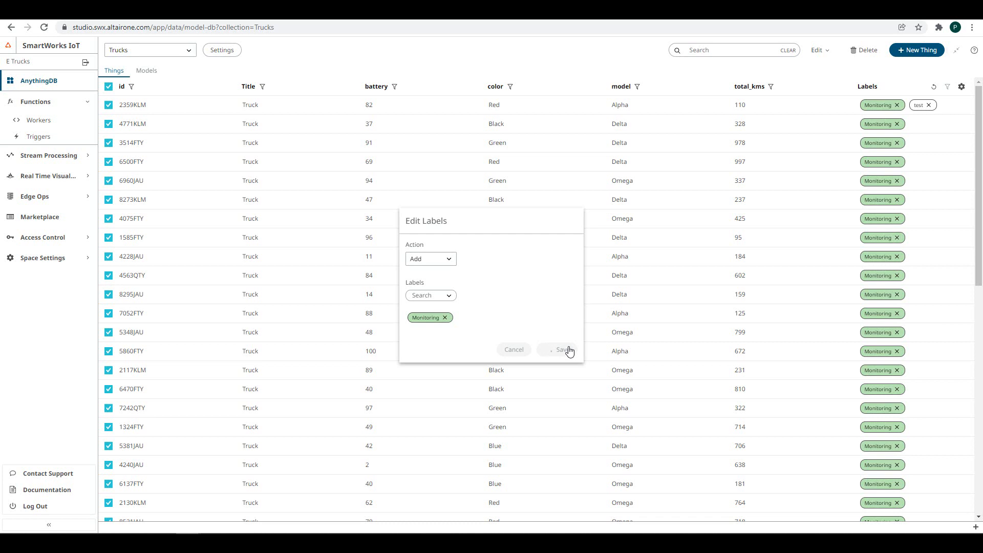
# - Bulk-remove the test label from every truck
pyautogui.click(108, 87)
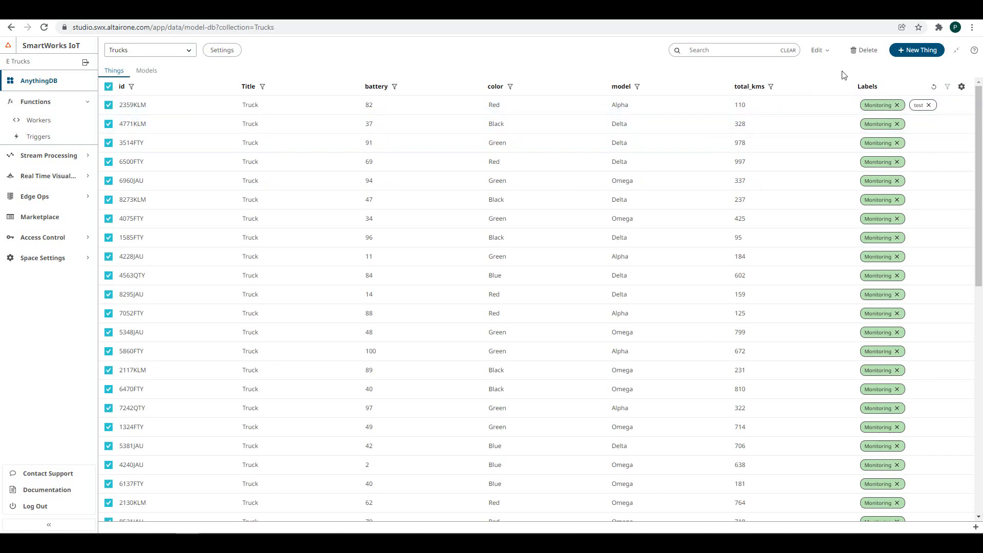
pyautogui.click(823, 52)
pyautogui.click(827, 83)
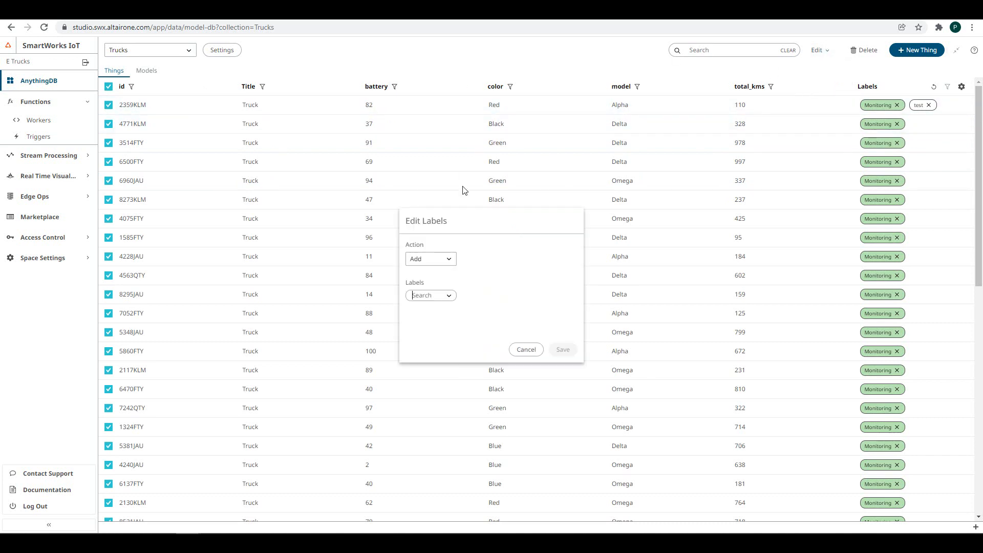
pyautogui.click(447, 260)
pyautogui.click(418, 296)
pyautogui.click(447, 300)
pyautogui.click(415, 326)
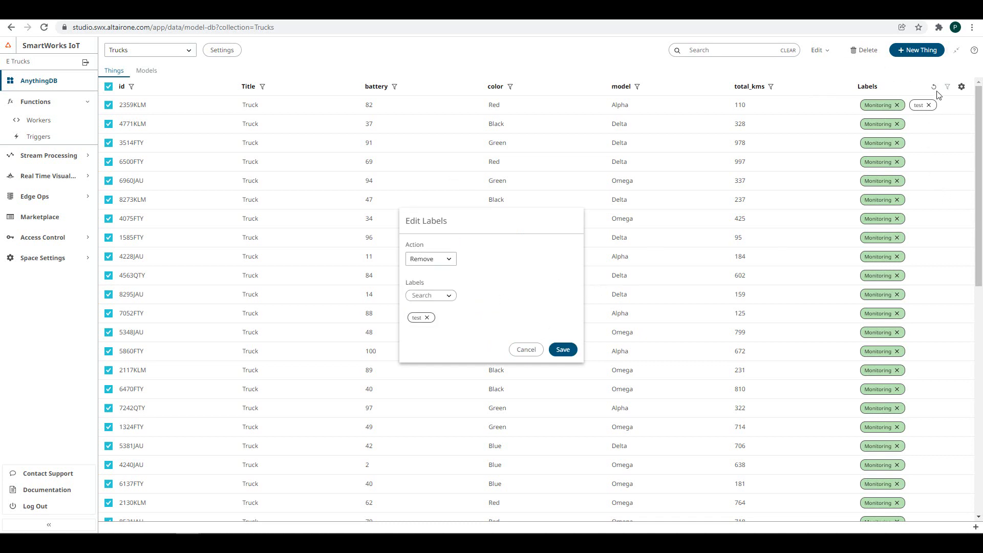
pyautogui.click(569, 351)
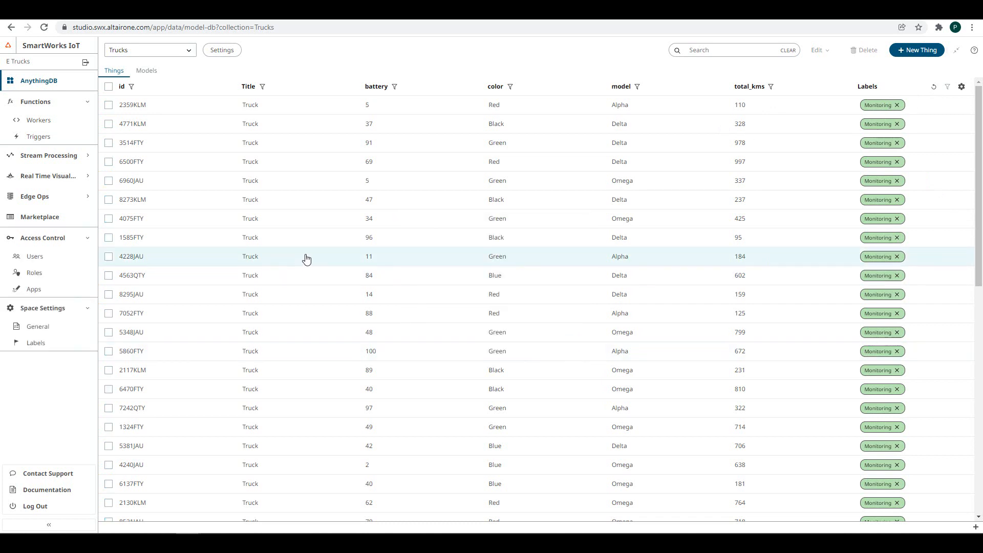
pyautogui.click(307, 259)
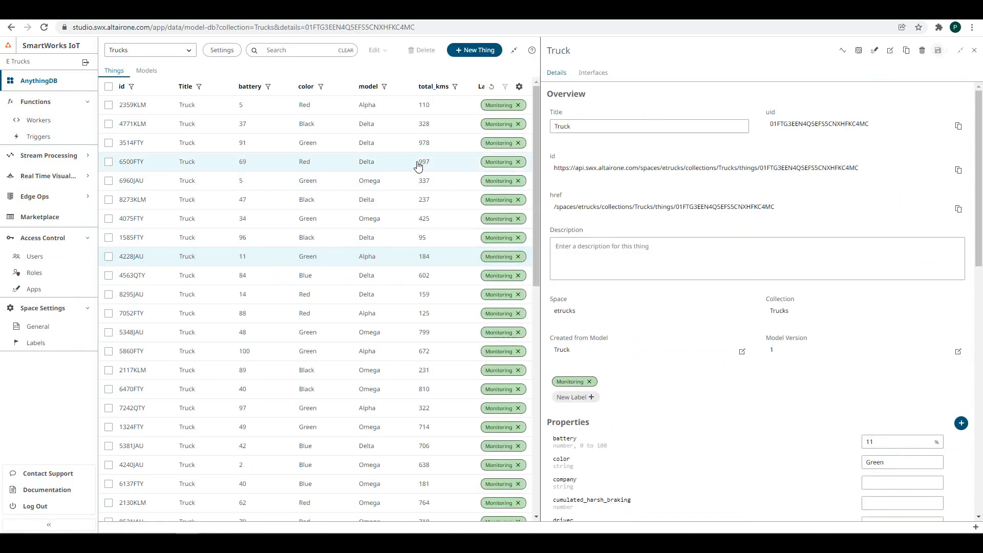
pyautogui.doubleClick(869, 442)
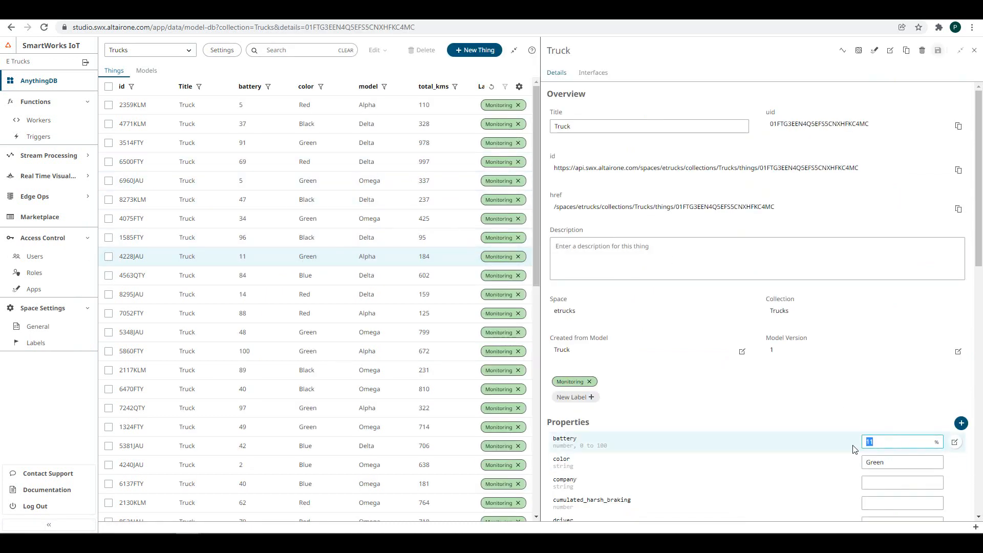
pyautogui.write('2')
pyautogui.scroll(-15, 841, 221)
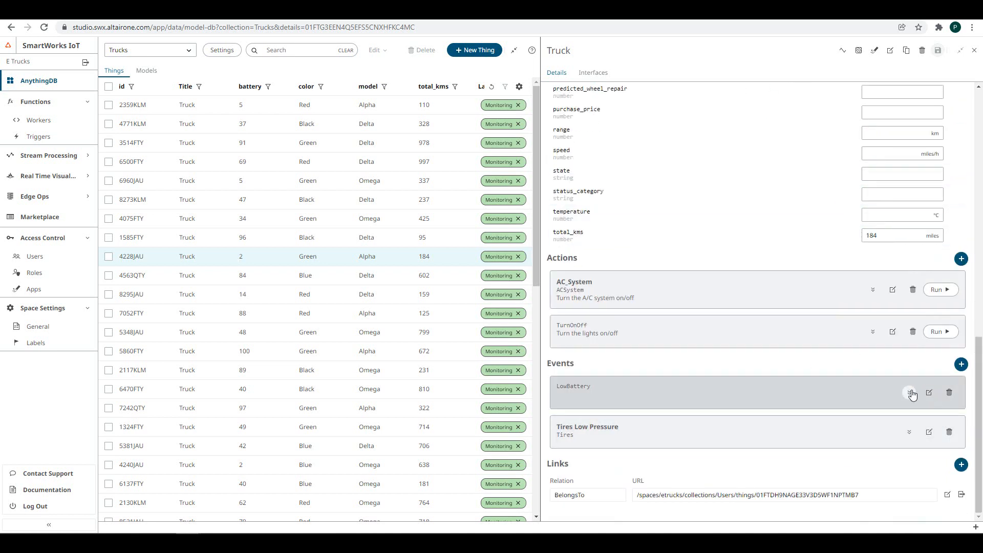
pyautogui.click(910, 392)
pyautogui.scroll(-1, 913, 394)
pyautogui.scroll(-1, 913, 394)
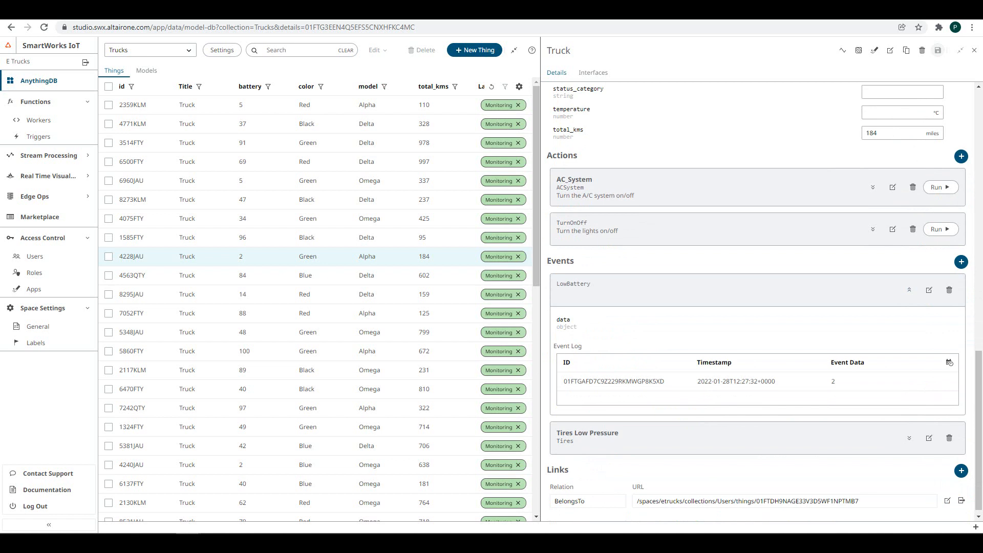
pyautogui.click(62, 121)
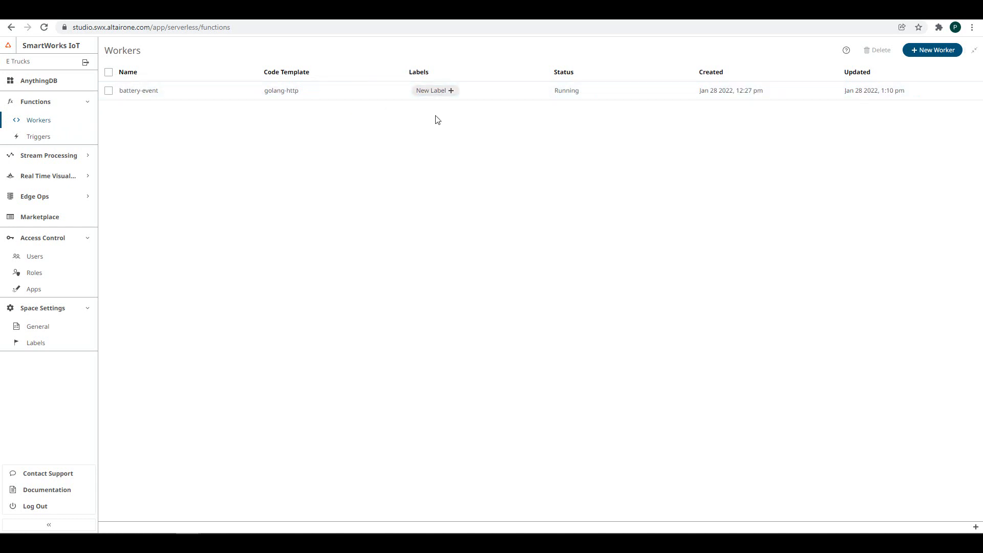
# - Attach the Monitoring label to the battery-event worker, then start a new worker
pyautogui.click(453, 94)
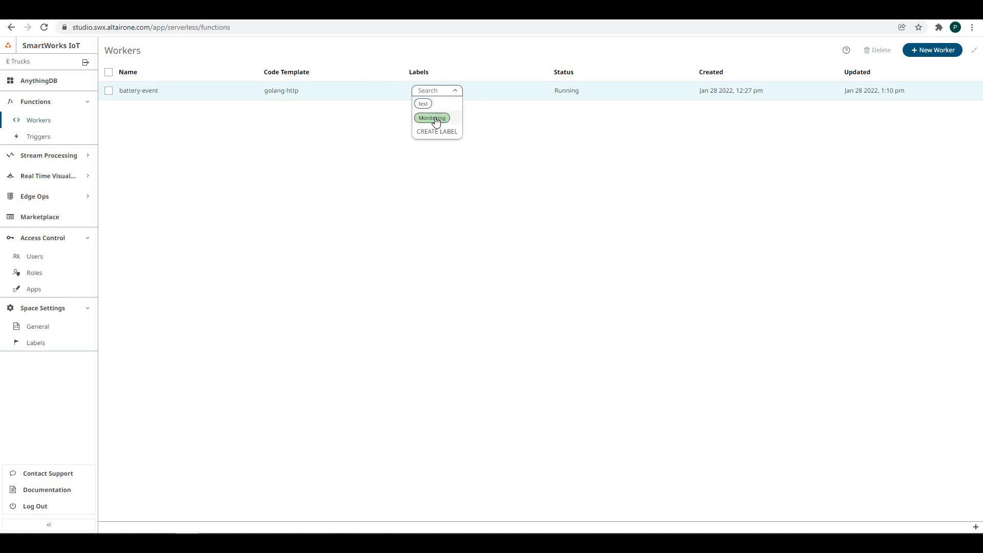
pyautogui.click(435, 121)
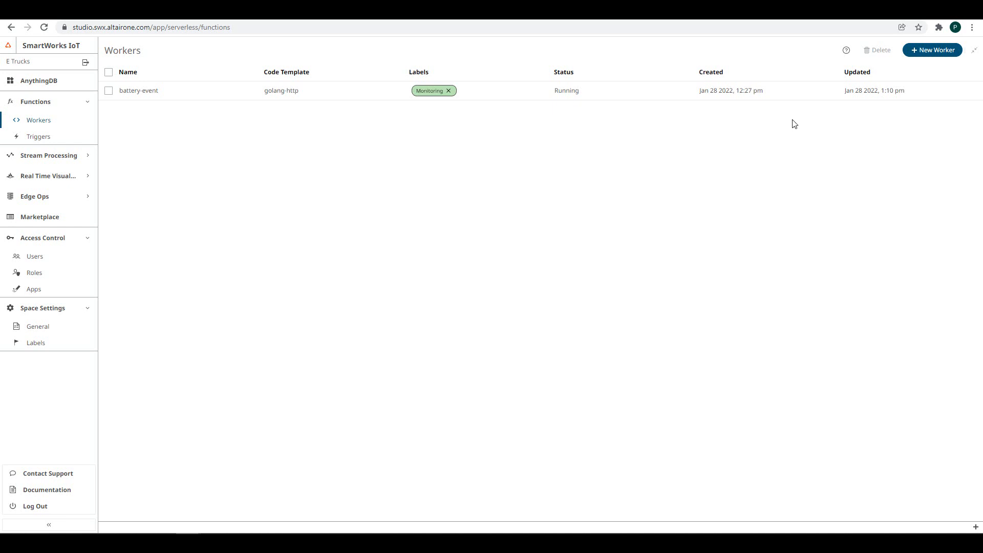
pyautogui.click(921, 50)
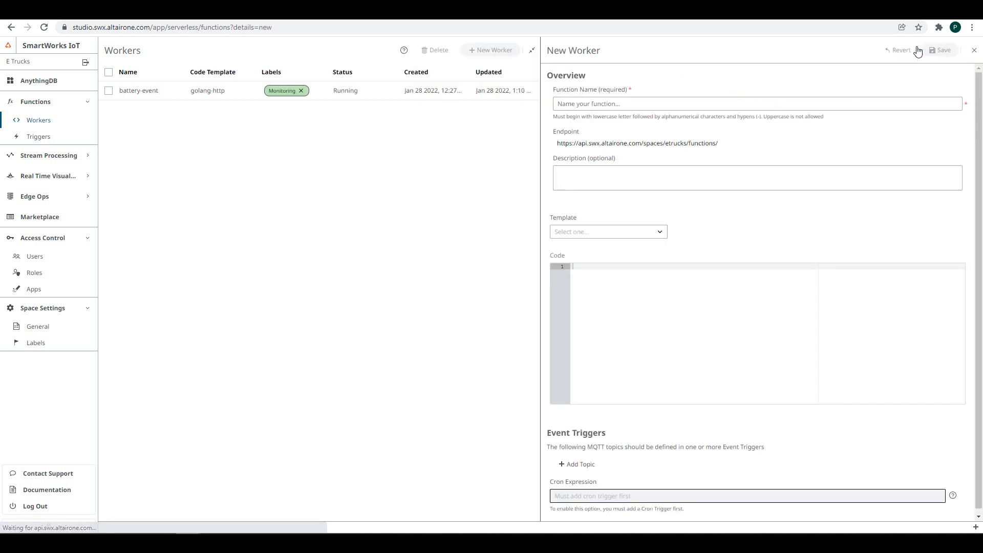
# - Name the new worker update-state and choose the Python 3 code template
pyautogui.click(574, 105)
pyautogui.write('update-')
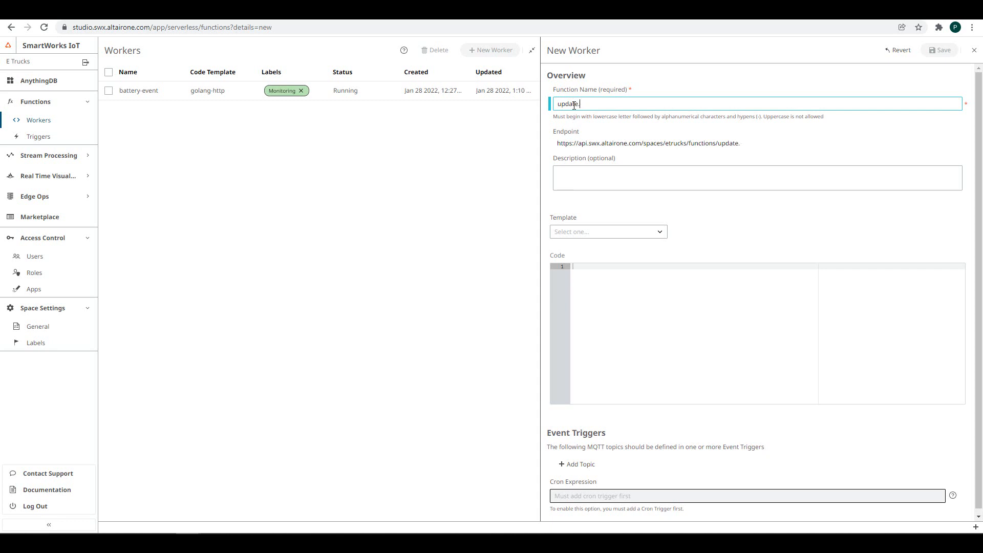
pyautogui.write('state')
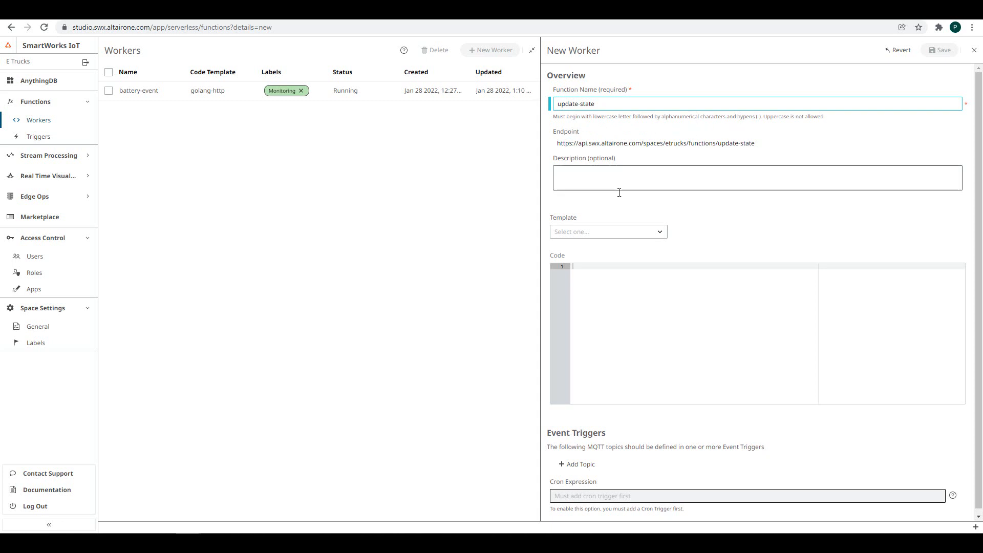
pyautogui.click(588, 236)
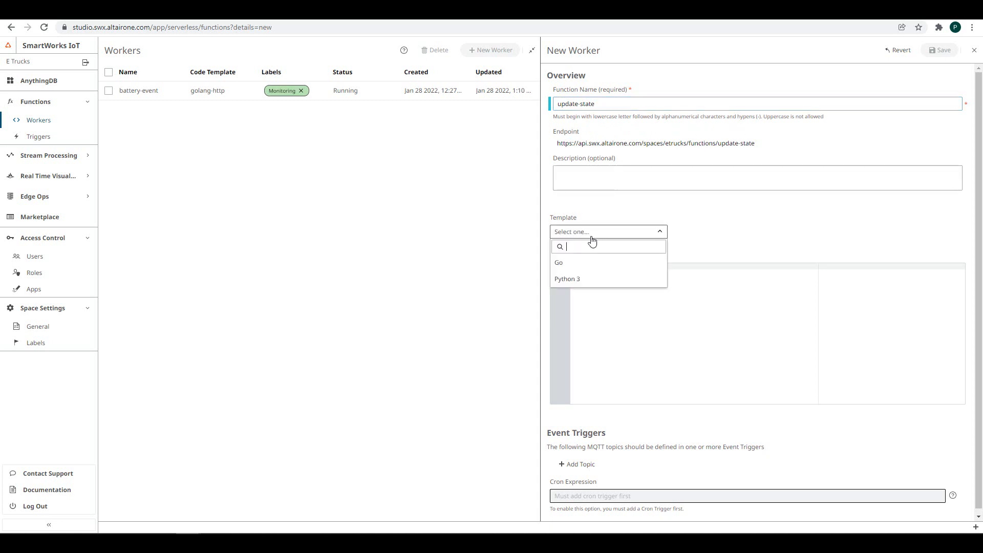
pyautogui.click(589, 286)
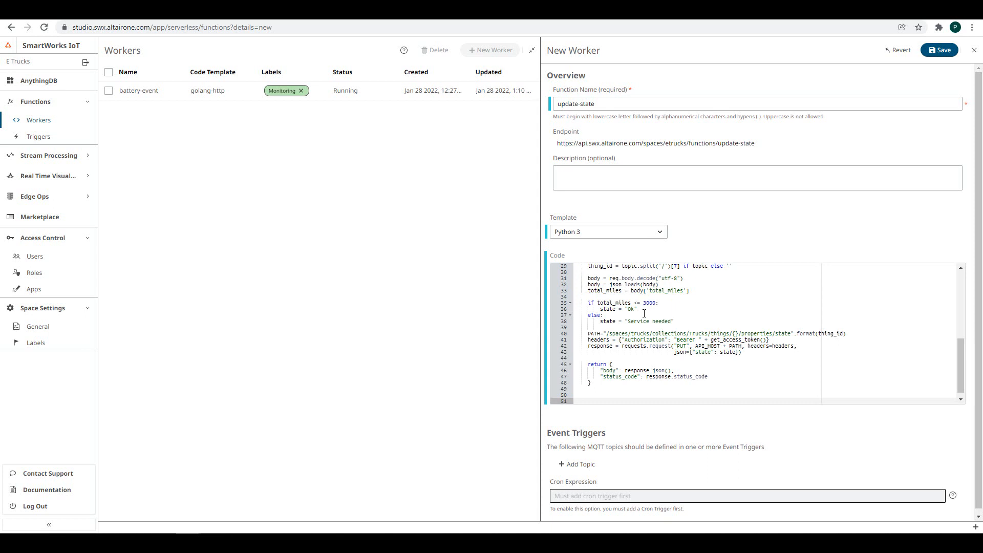
# - Add an MQTT topic to the worker using the pasted total_miles topic path
pyautogui.scroll(10, 644, 314)
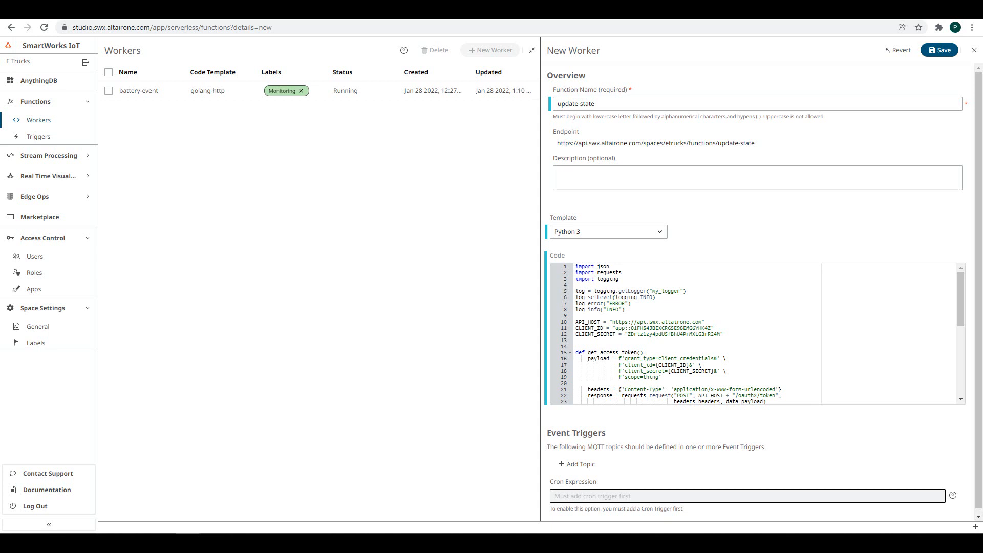
pyautogui.click(563, 463)
pyautogui.write('status/etrucks/labels/01FH579B3XWEJKN8WHNFB6CQJB/collections/Trucks/things/+/properties/total_miles')
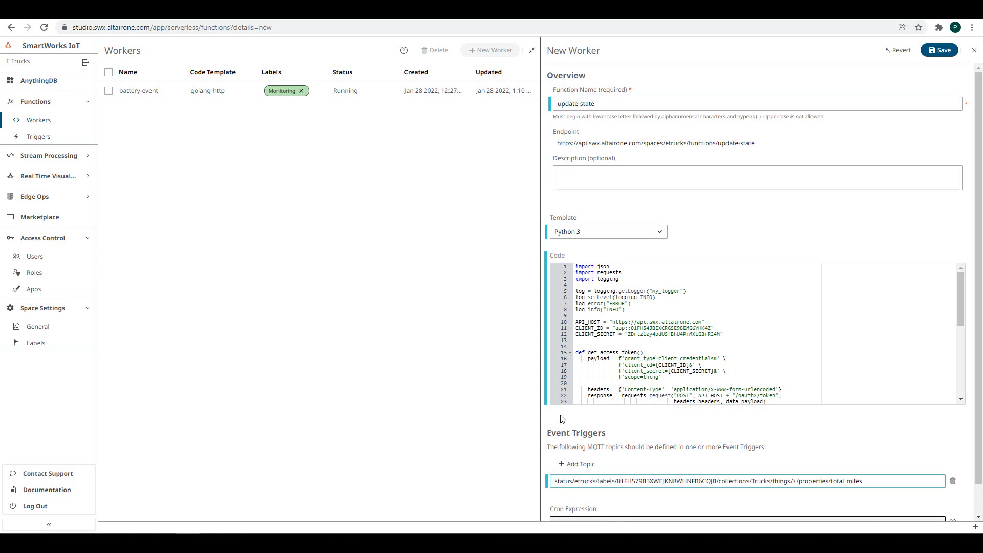
pyautogui.scroll(-1, 562, 419)
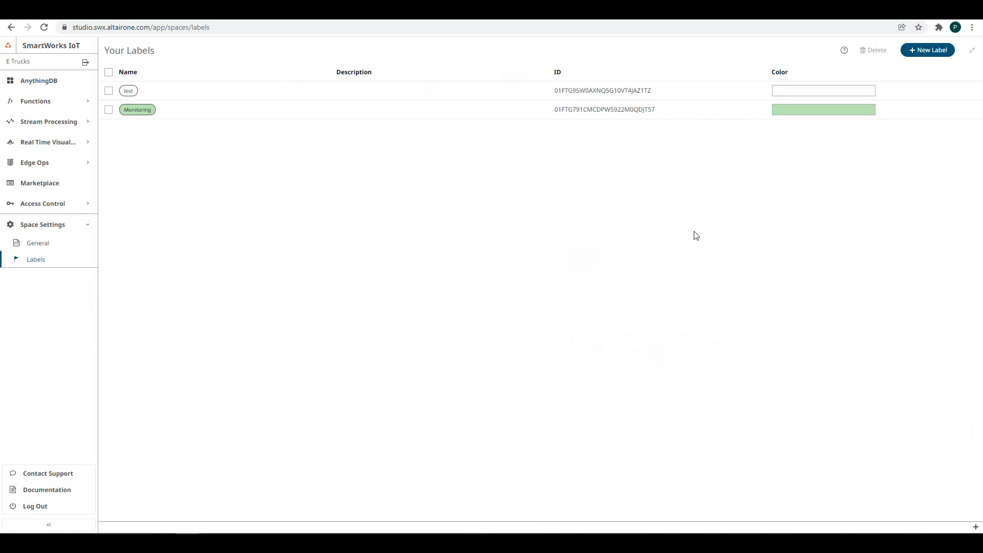
# - Create a Check-maintenance label in the lightest purple shade (#e3b3e6) and select its label ID
pyautogui.click(929, 51)
pyautogui.click(577, 88)
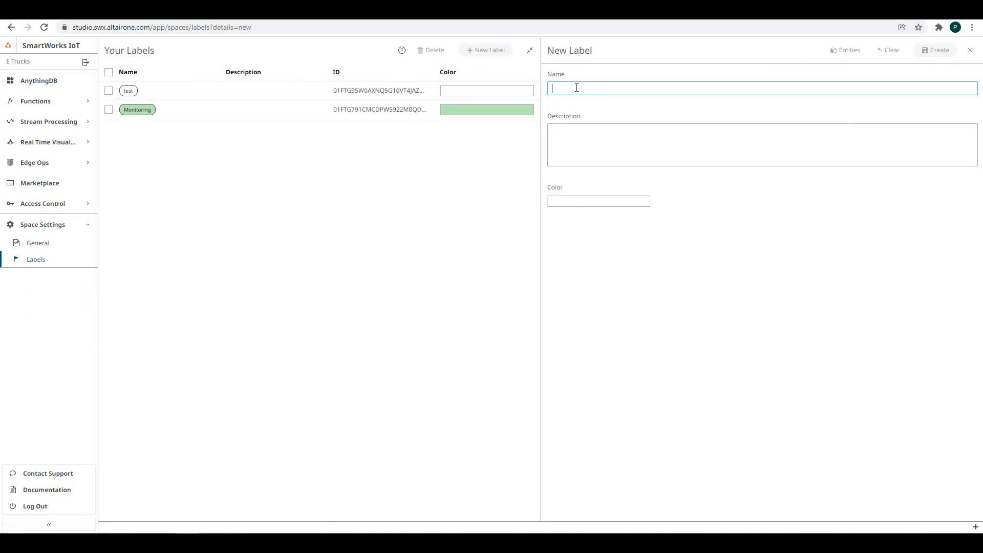
pyautogui.write('Check')
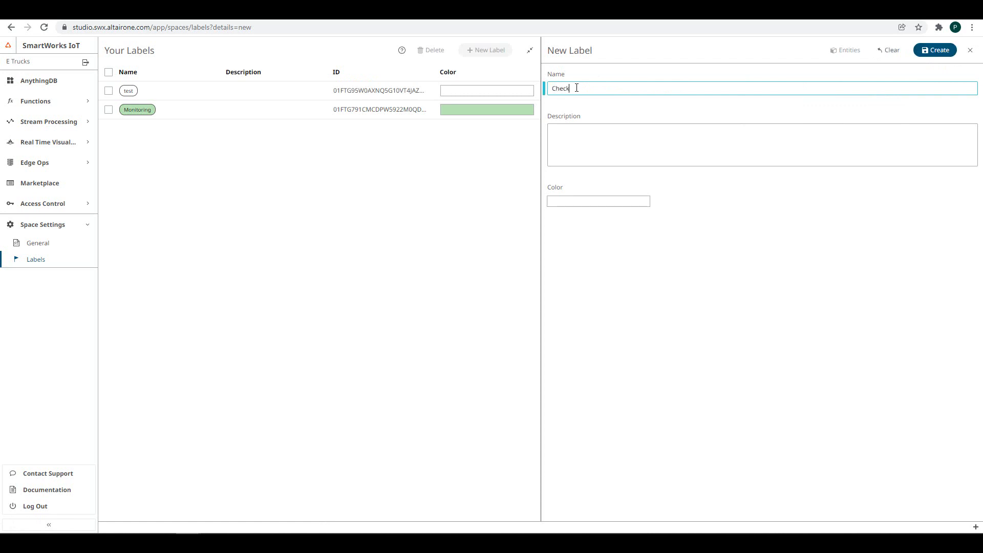
pyautogui.write('-maintenance')
pyautogui.click(587, 204)
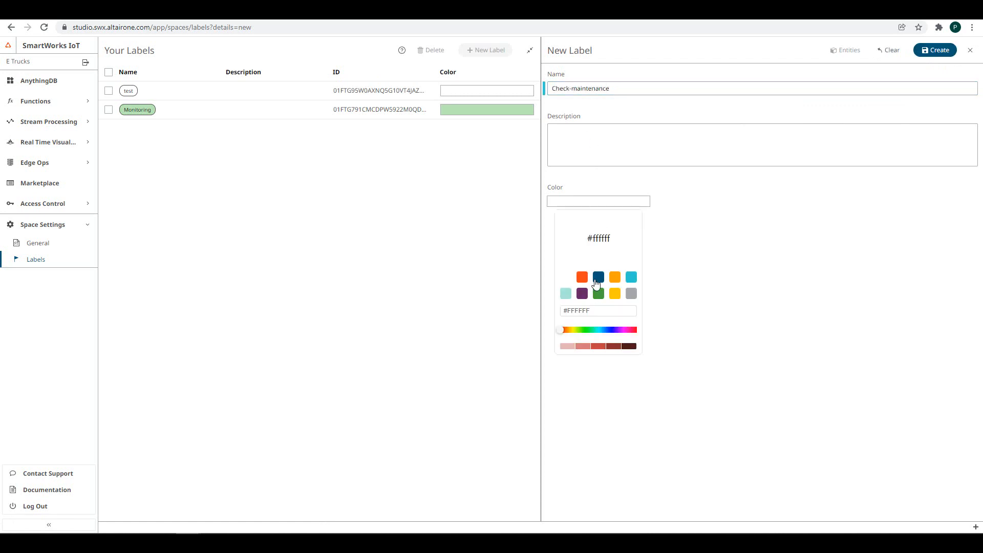
pyautogui.click(582, 293)
pyautogui.click(567, 347)
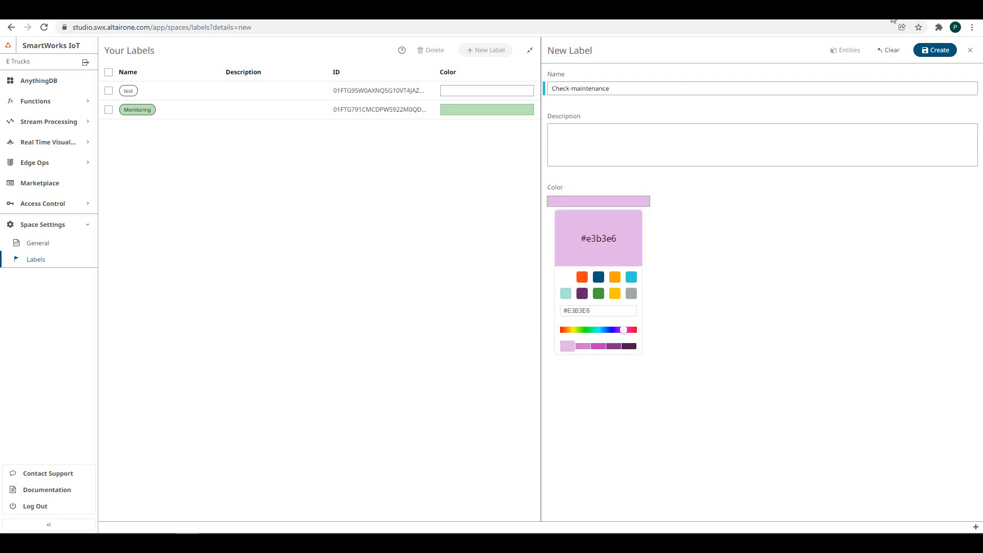
pyautogui.click(934, 53)
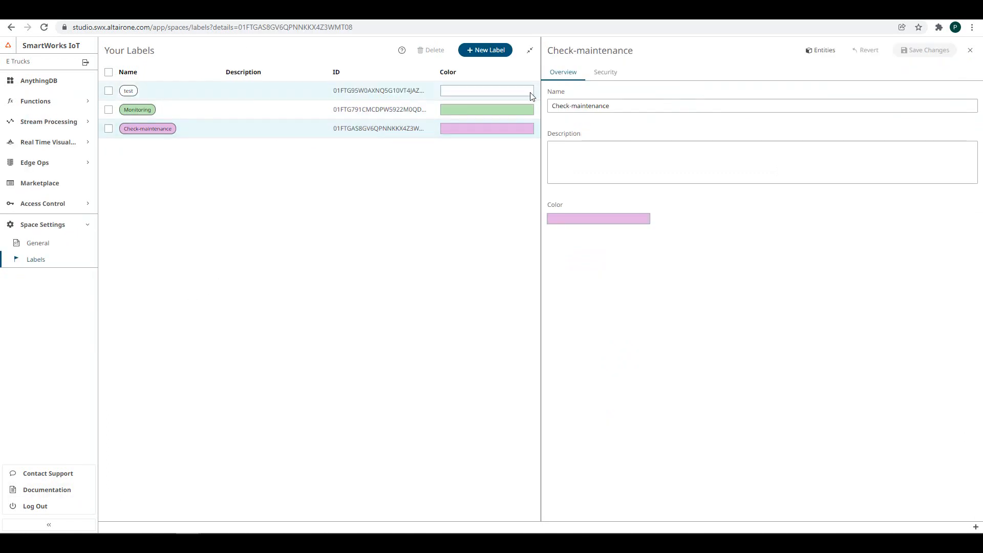
pyautogui.click(970, 50)
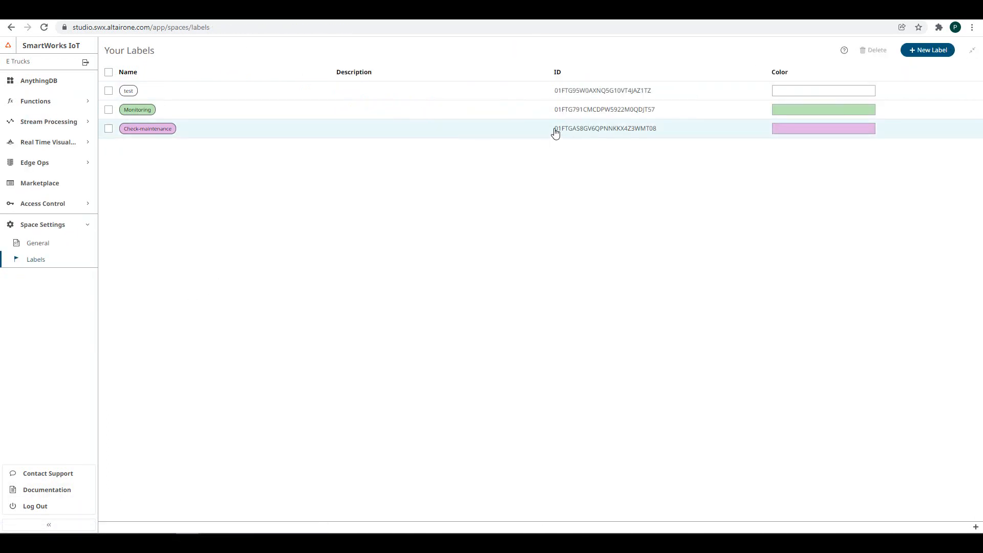
pyautogui.moveTo(555, 131); pyautogui.dragTo(665, 133)
pyautogui.hotkey('ctrl', 'c')
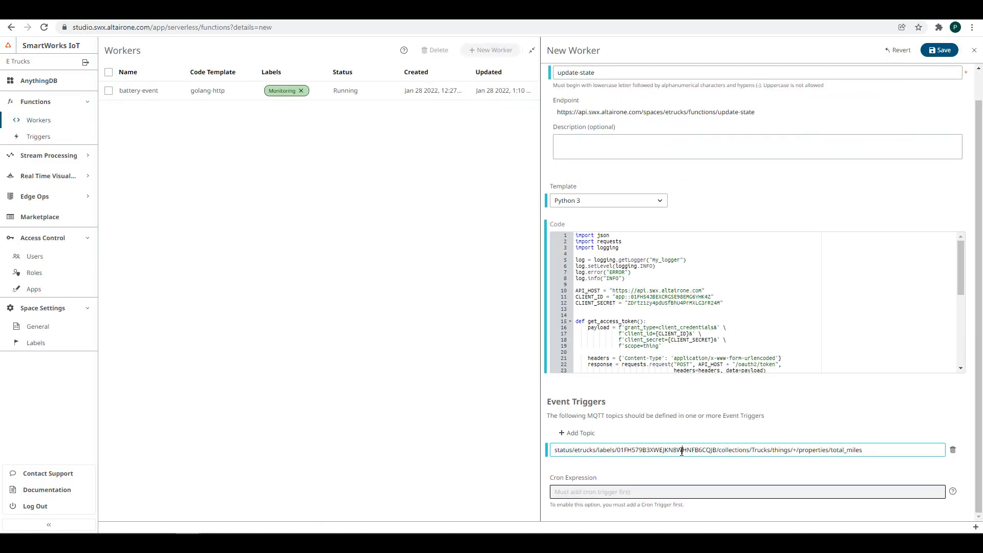
# - Swap the topic's label ID for the Check-maintenance ID and save the update-state worker
pyautogui.doubleClick(682, 450)
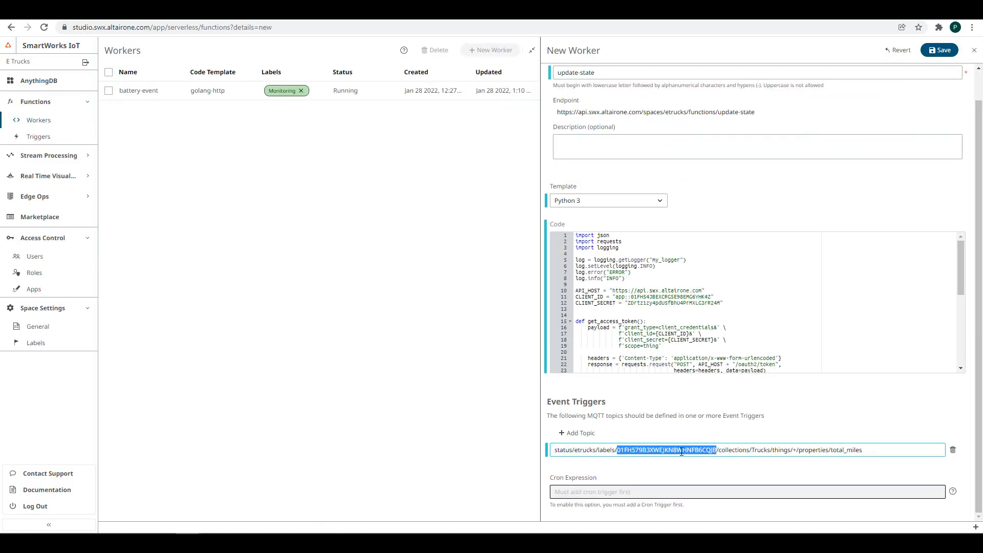
pyautogui.hotkey('ctrl', 'v')
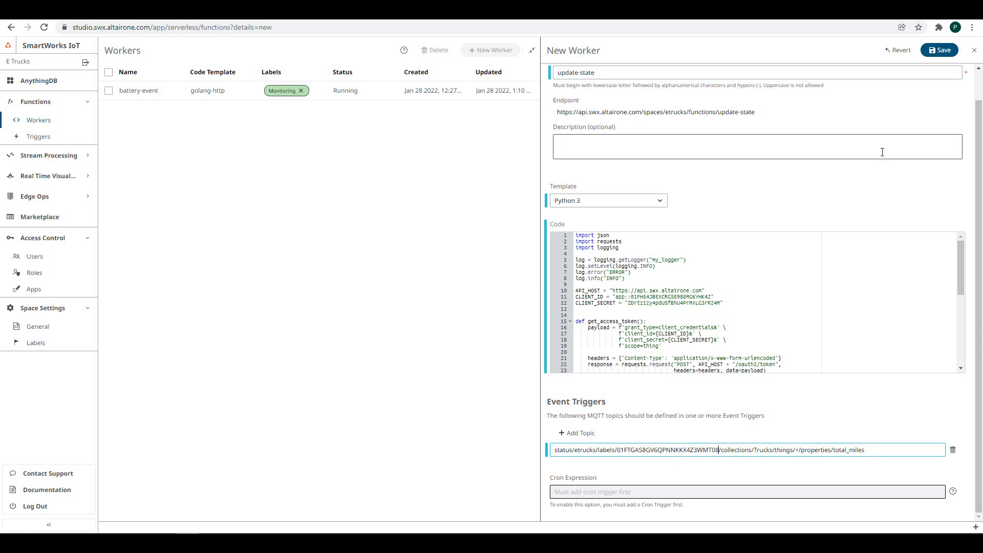
pyautogui.click(939, 50)
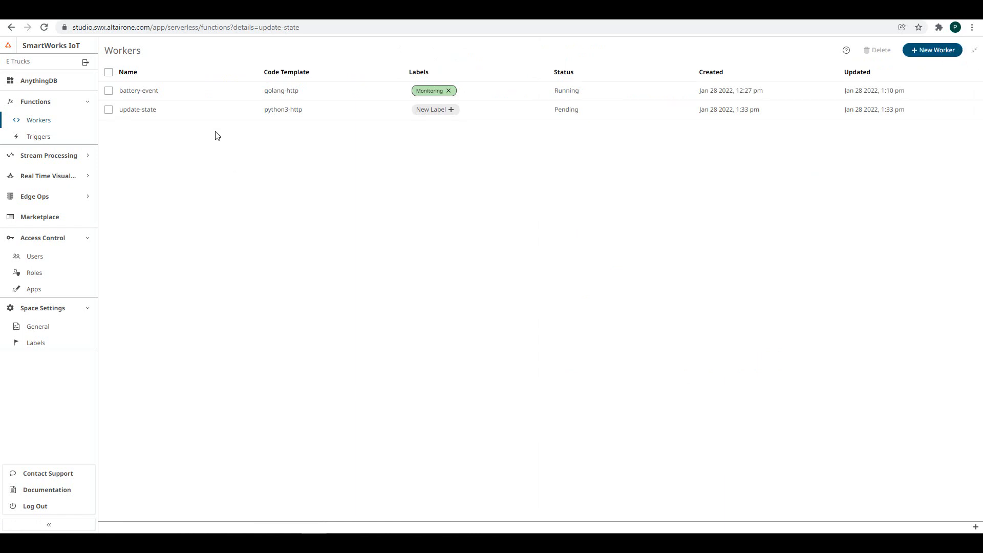
# - Start a new event trigger with host mqtt.swx.altairone.com
pyautogui.click(37, 139)
pyautogui.click(922, 51)
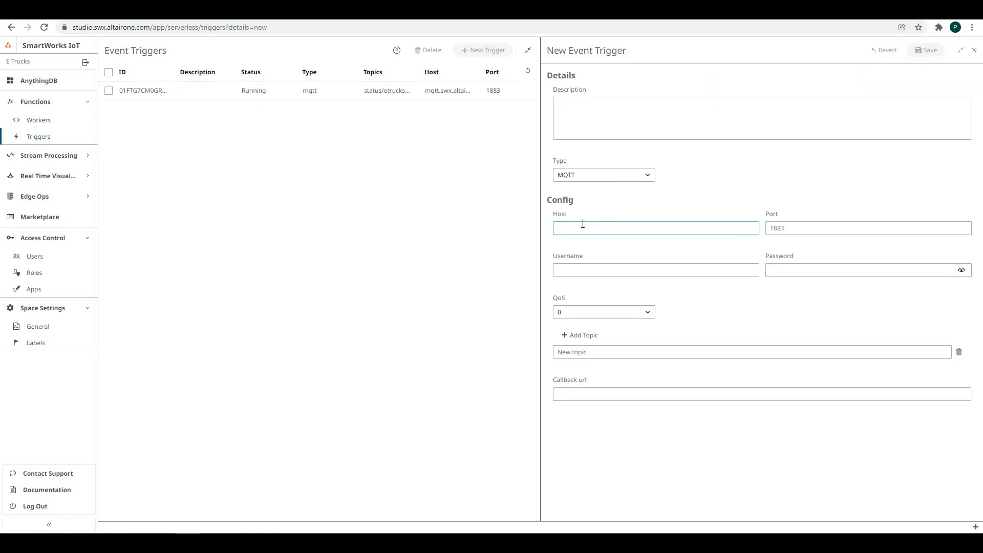
pyautogui.write('mqtt.swx.altairone.com')
pyautogui.press('Tab')
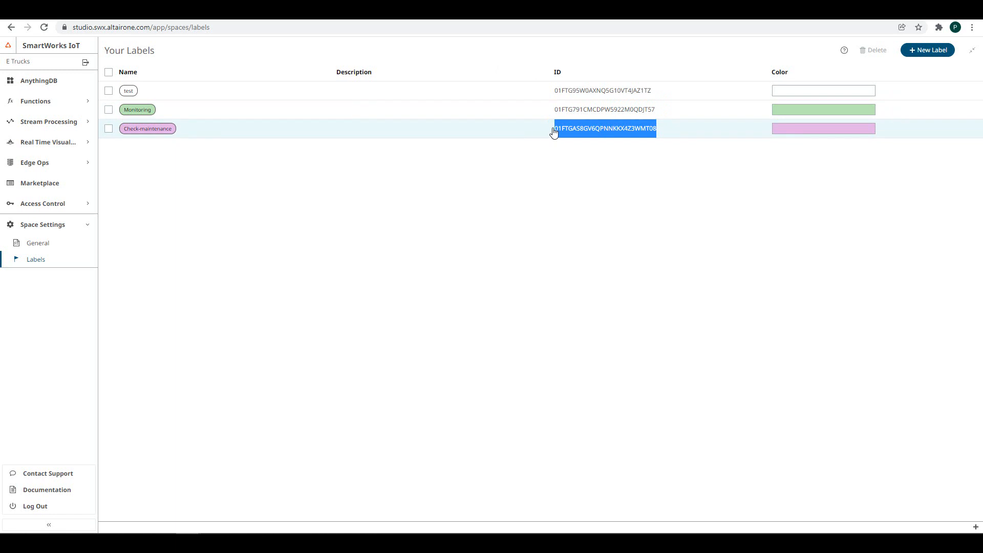
# - Create auto-generated MQTT username and password credentials for the Check-maintenance label
pyautogui.click(554, 130)
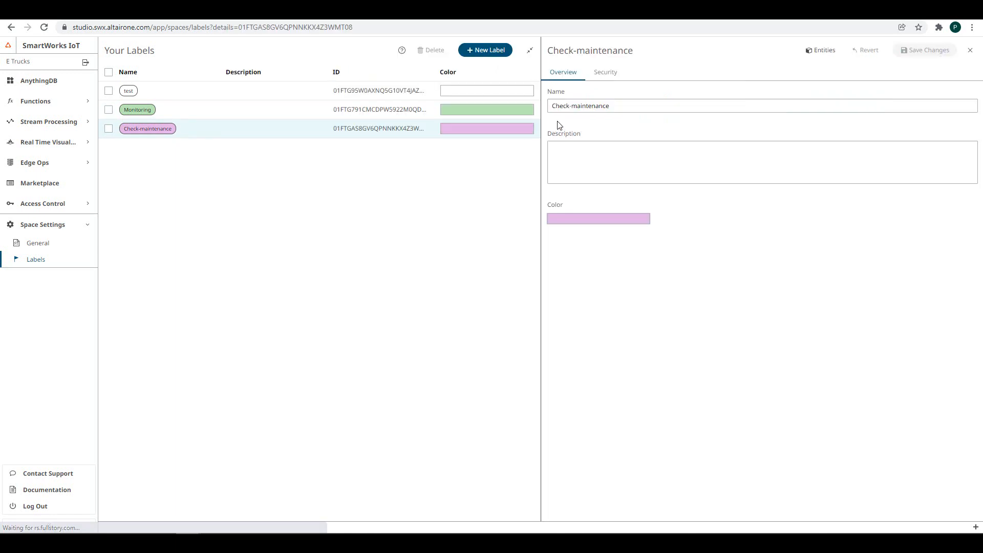
pyautogui.click(602, 73)
pyautogui.click(621, 117)
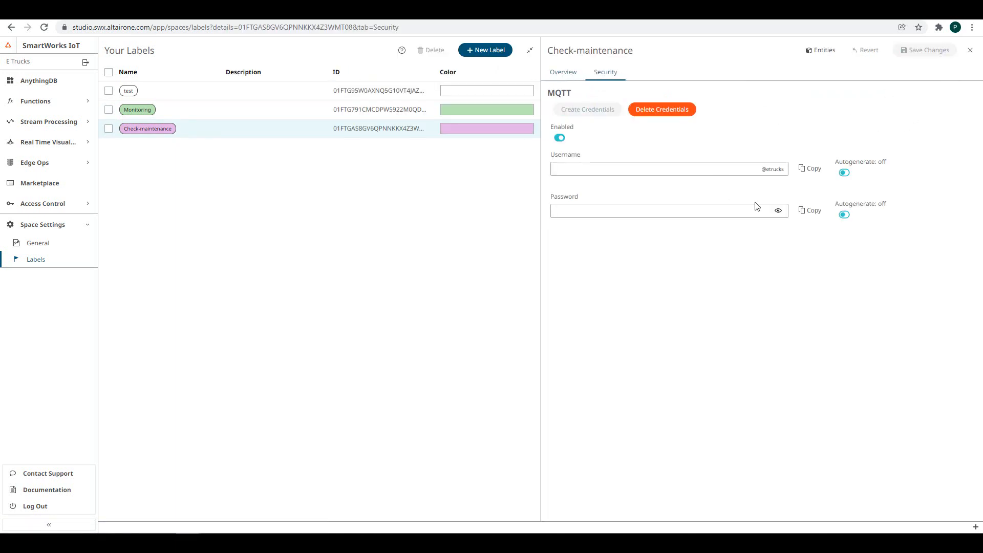
pyautogui.click(843, 172)
pyautogui.click(843, 215)
pyautogui.click(943, 50)
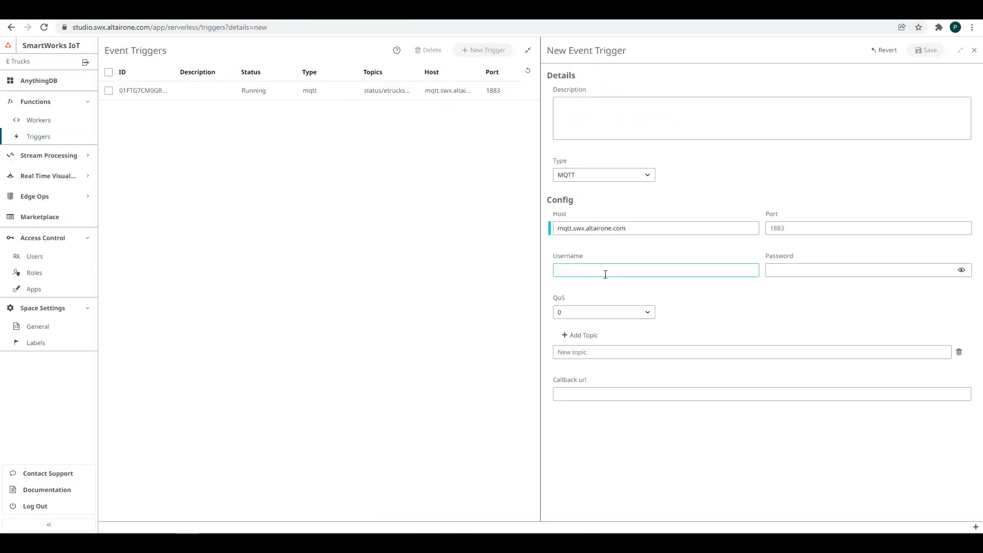
# - Fill the trigger's username and password with the generated MQTT credentials, then show the Workers list
pyautogui.write('cmwu@etrucks')
pyautogui.click(943, 270)
pyautogui.hotkey('ctrl', 'v')
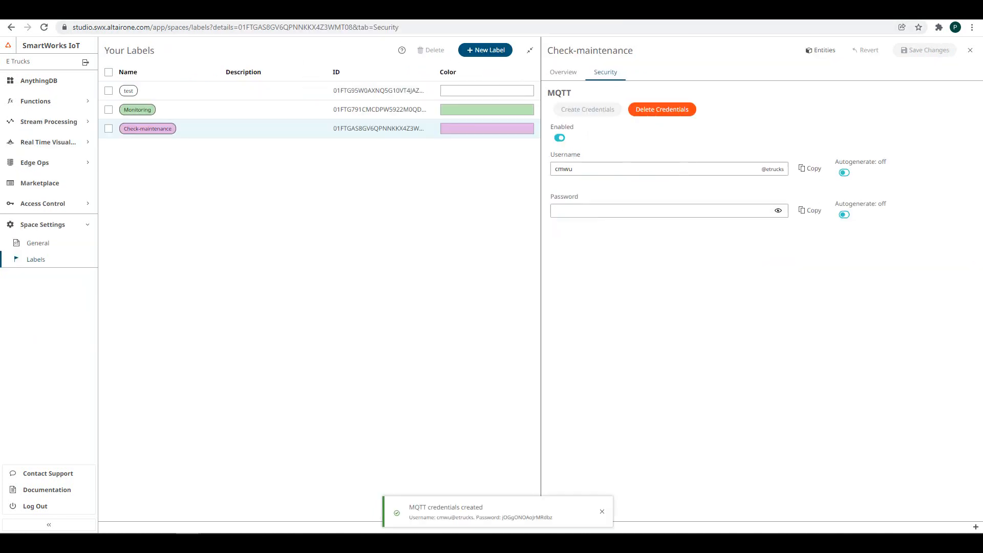
pyautogui.doubleClick(538, 517)
pyautogui.hotkey('ctrl', 'c')
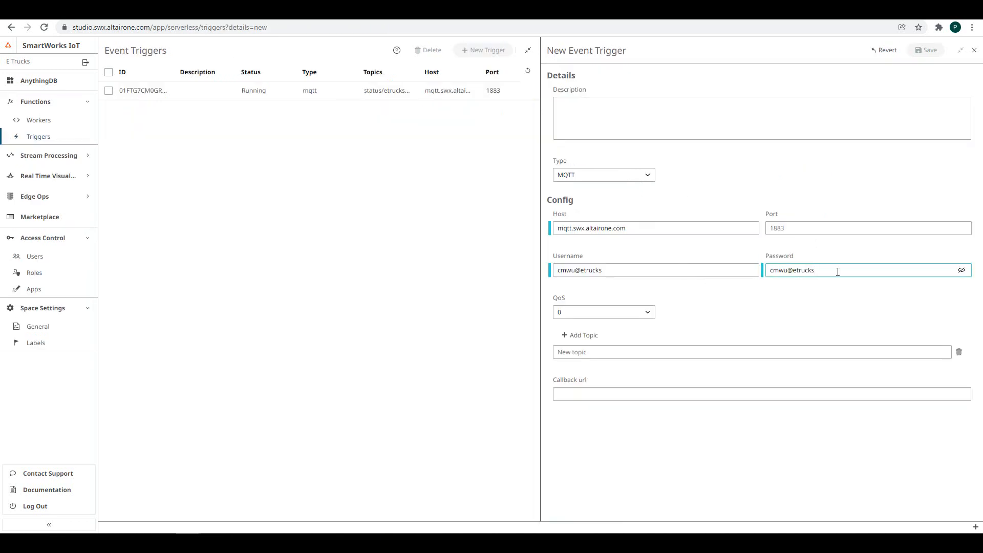
pyautogui.tripleClick(840, 269)
pyautogui.hotkey('ctrl', 'v')
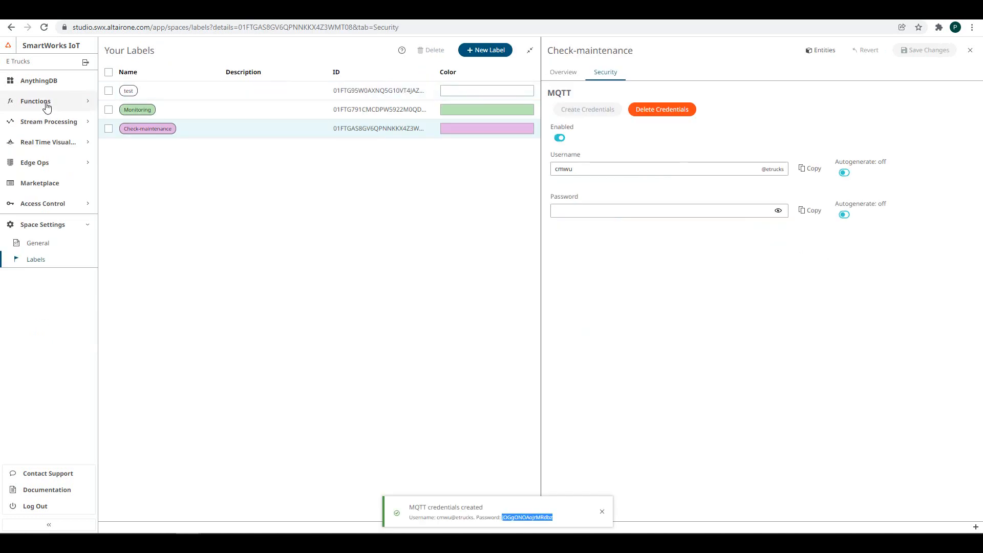
pyautogui.click(47, 101)
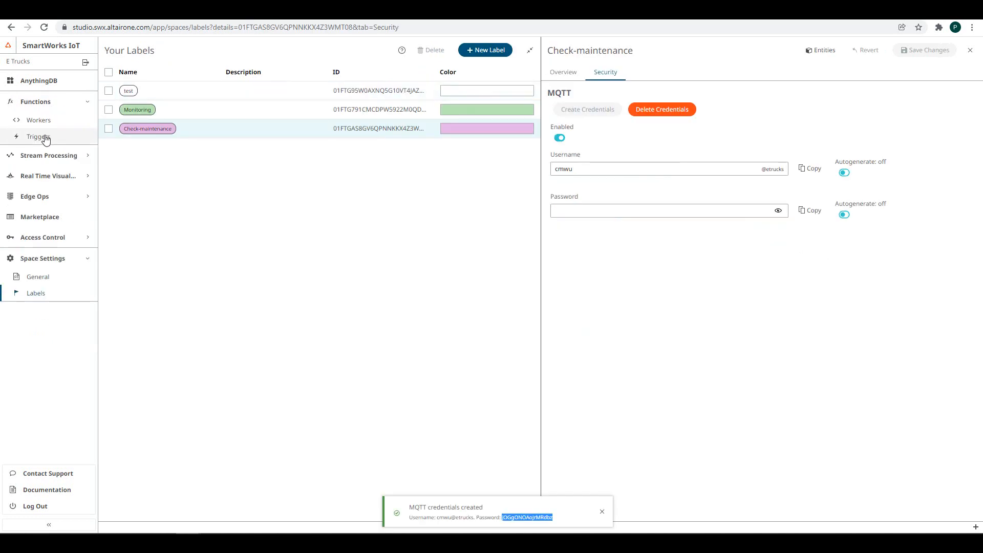
pyautogui.click(44, 124)
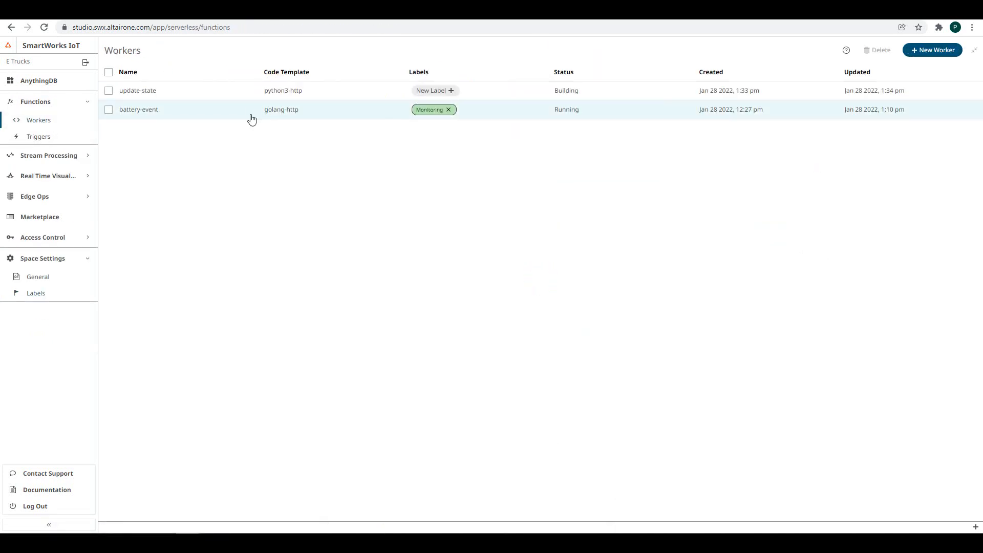
# - Set the trigger's topic to the total_miles path with QoS 1, save, and refresh the trigger list
pyautogui.click(226, 99)
pyautogui.moveTo(882, 329); pyautogui.dragTo(546, 330)
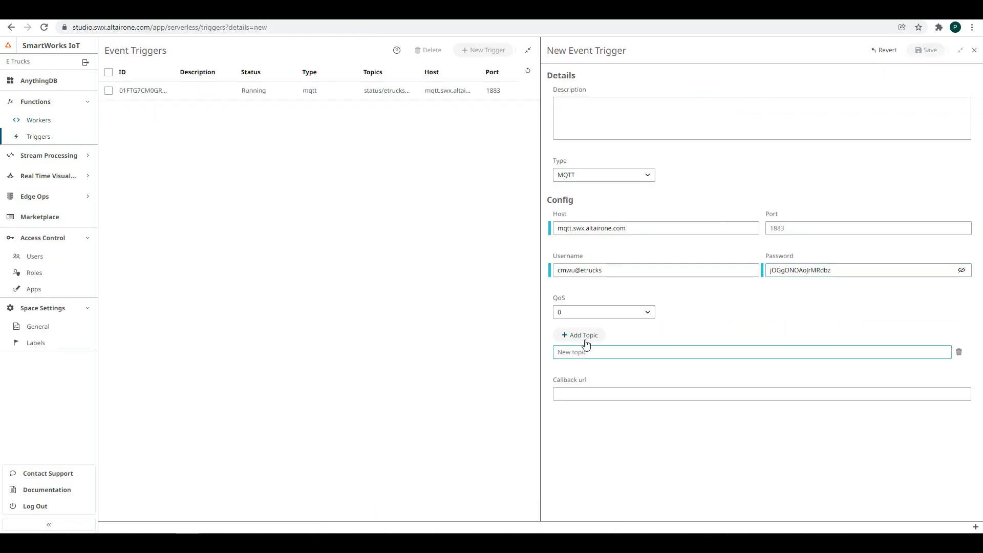
pyautogui.write('status/etrucks/labels/01FTGAS8GV6QPNNKKX4Z3WMT08/collections/Trucks/things/+/properties/total_miles')
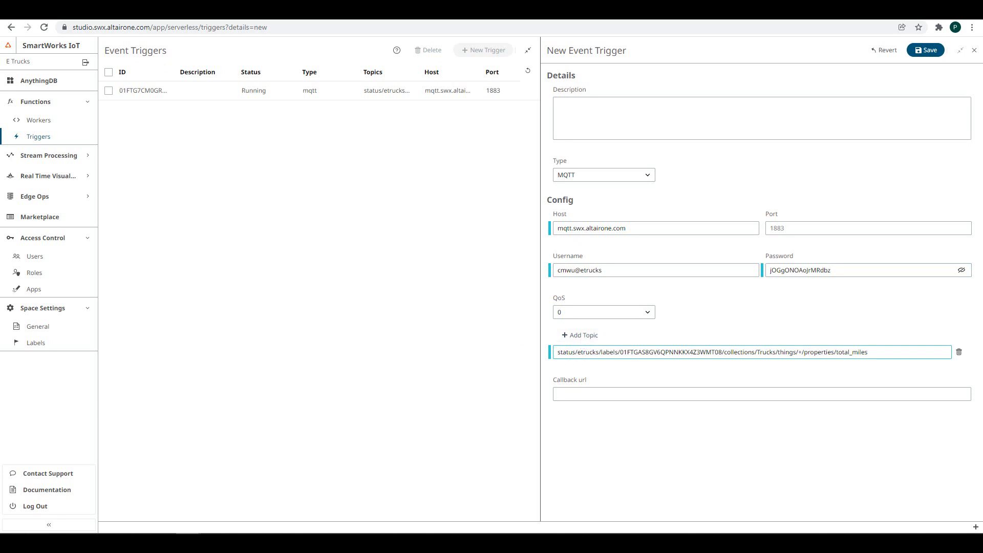
pyautogui.click(648, 315)
pyautogui.click(579, 344)
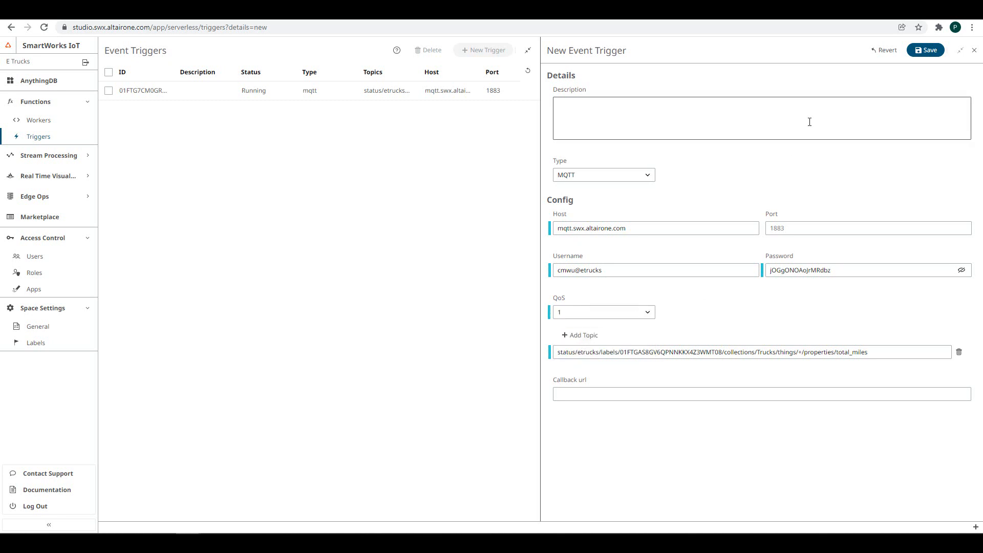
pyautogui.click(928, 56)
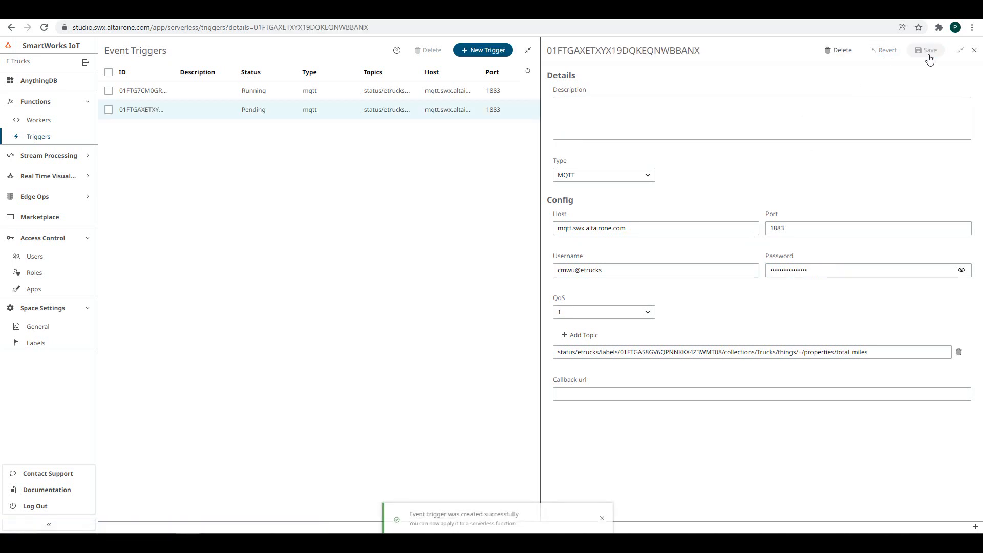
pyautogui.click(528, 71)
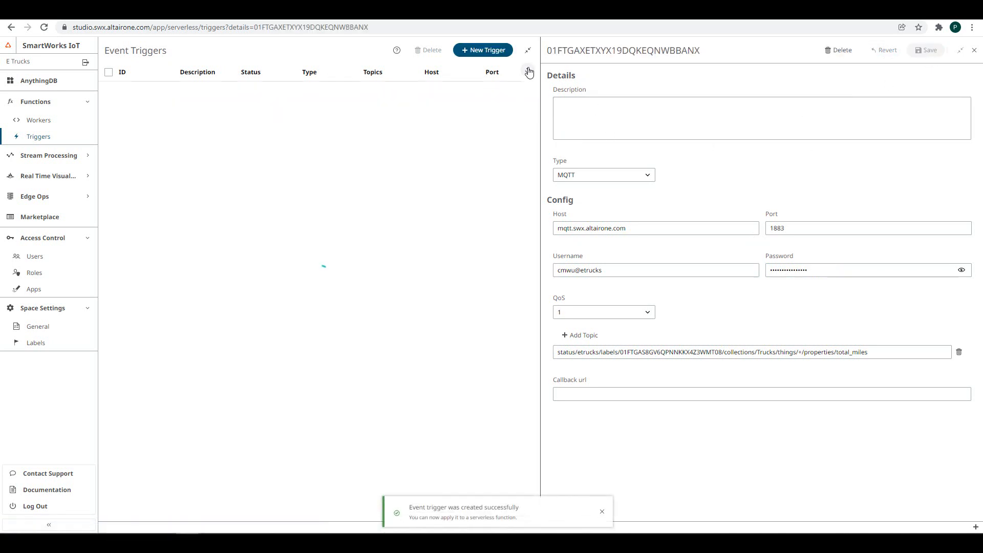
# - Attach the Check-maintenance label to the update-state worker, then open AnythingDB's Trucks collection
pyautogui.click(30, 121)
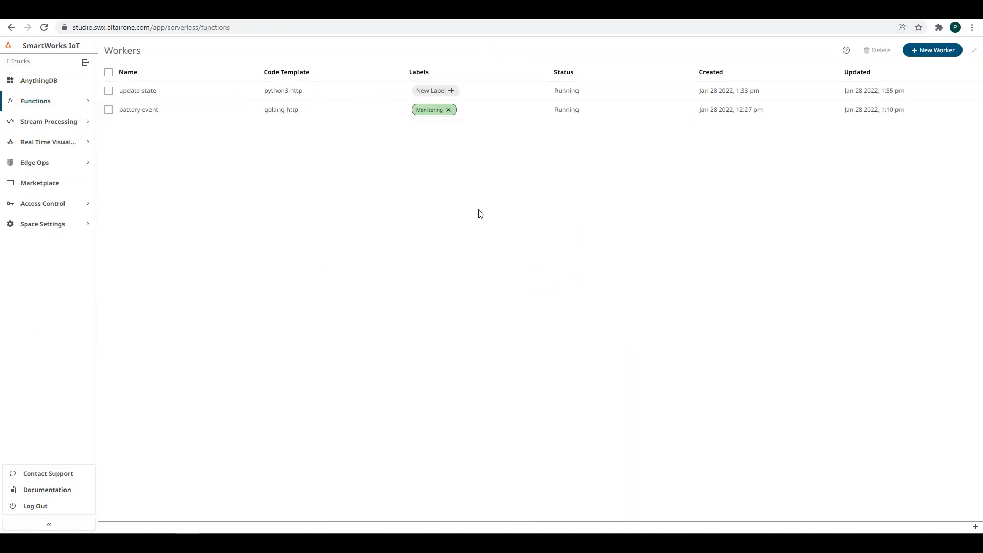
pyautogui.click(452, 91)
pyautogui.click(455, 92)
pyautogui.click(433, 106)
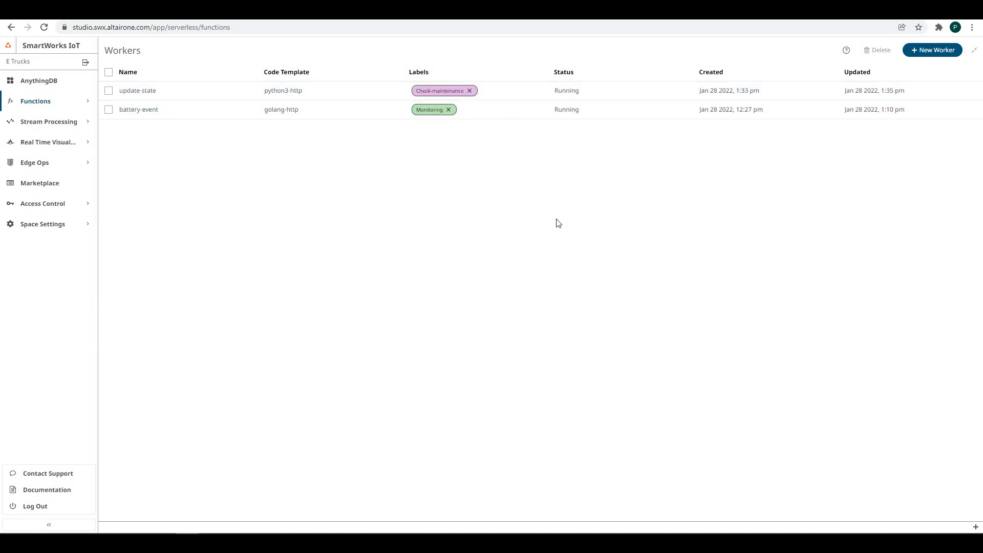
pyautogui.click(40, 86)
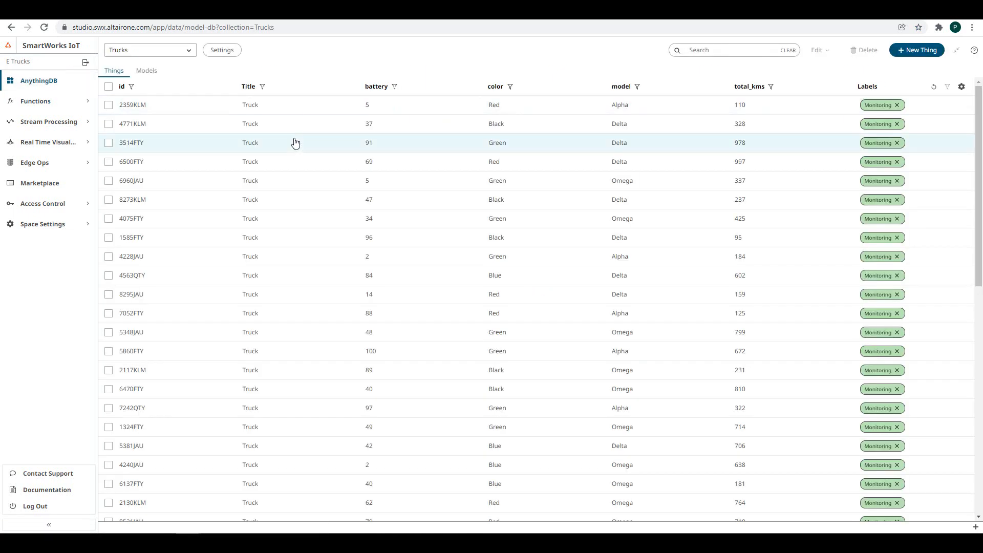
pyautogui.click(108, 110)
pyautogui.click(108, 107)
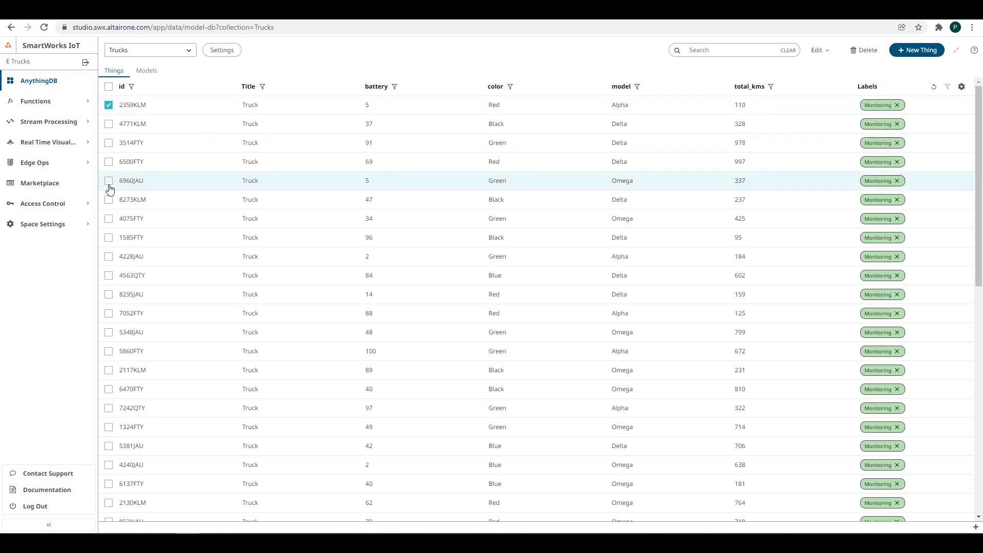
pyautogui.click(108, 183)
pyautogui.click(108, 296)
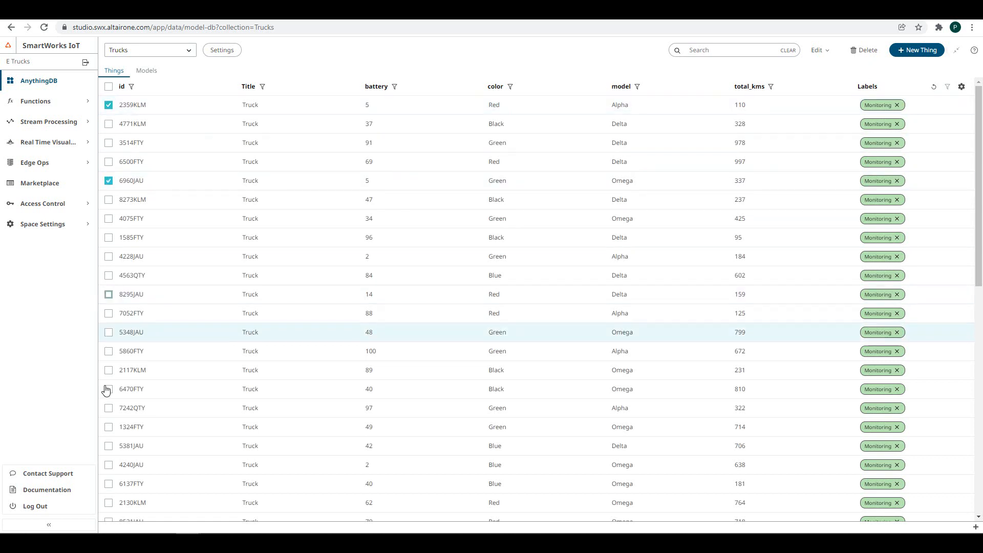
pyautogui.click(108, 390)
pyautogui.click(109, 485)
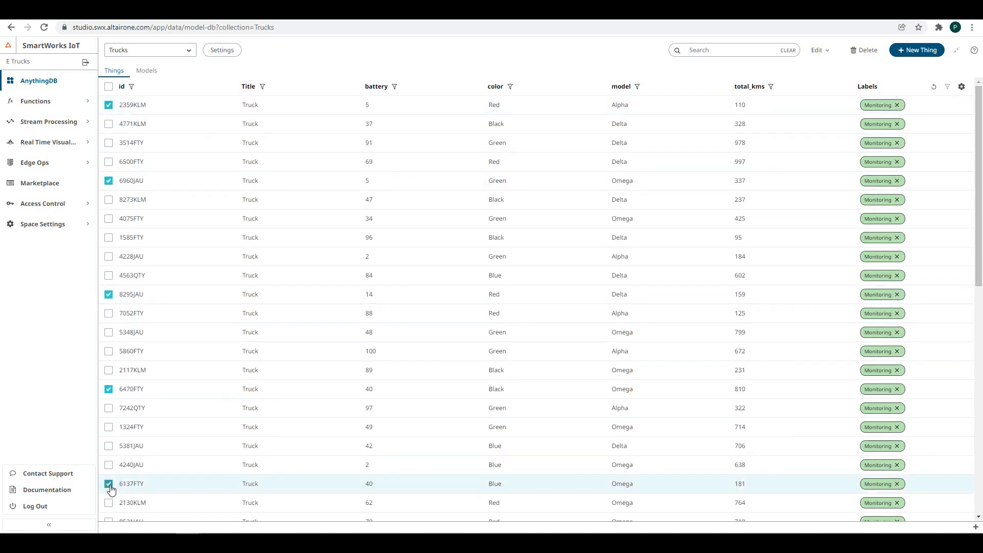
pyautogui.click(820, 50)
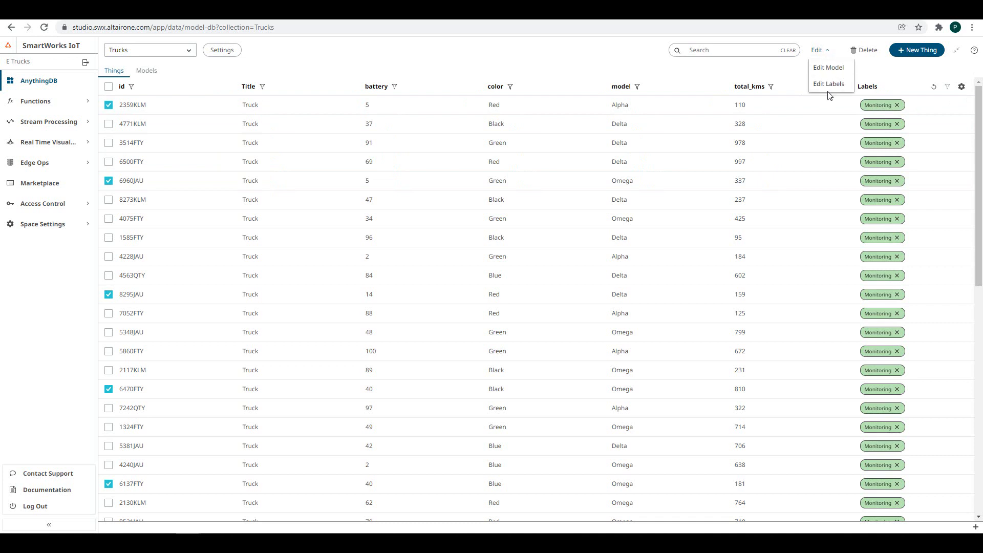
pyautogui.click(829, 86)
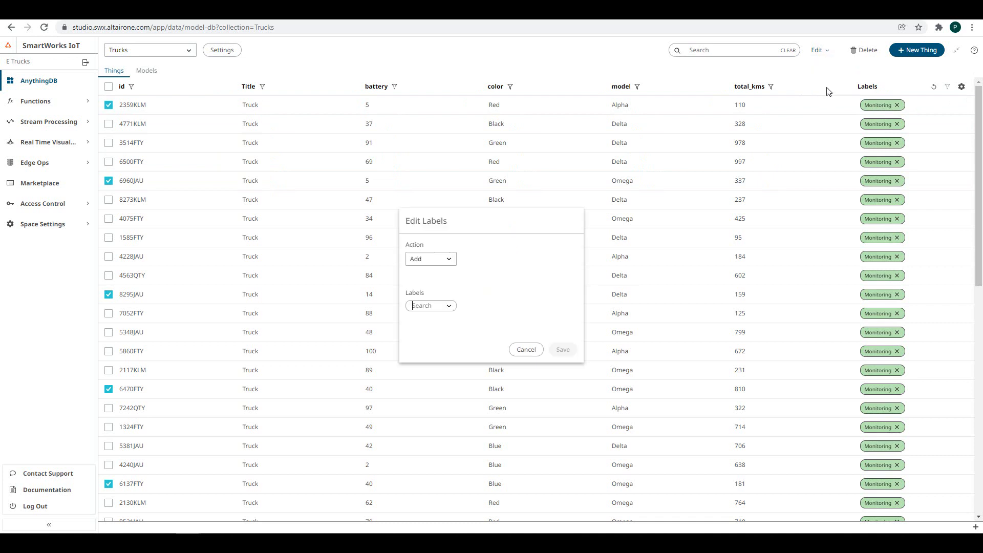
pyautogui.click(448, 305)
pyautogui.click(435, 317)
pyautogui.click(562, 350)
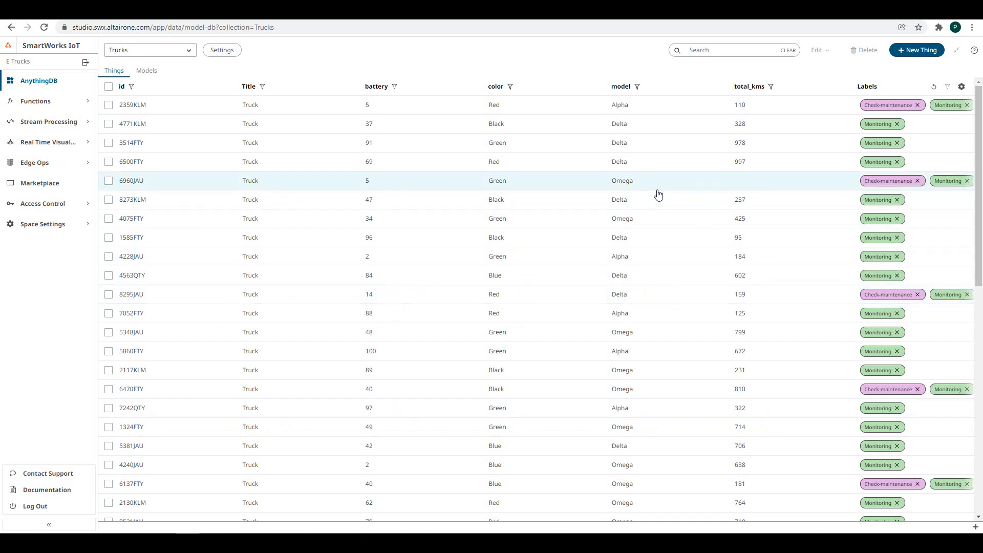
# - Open a Function Logs panel showing the update-state worker's logs
pyautogui.click(975, 526)
pyautogui.click(945, 482)
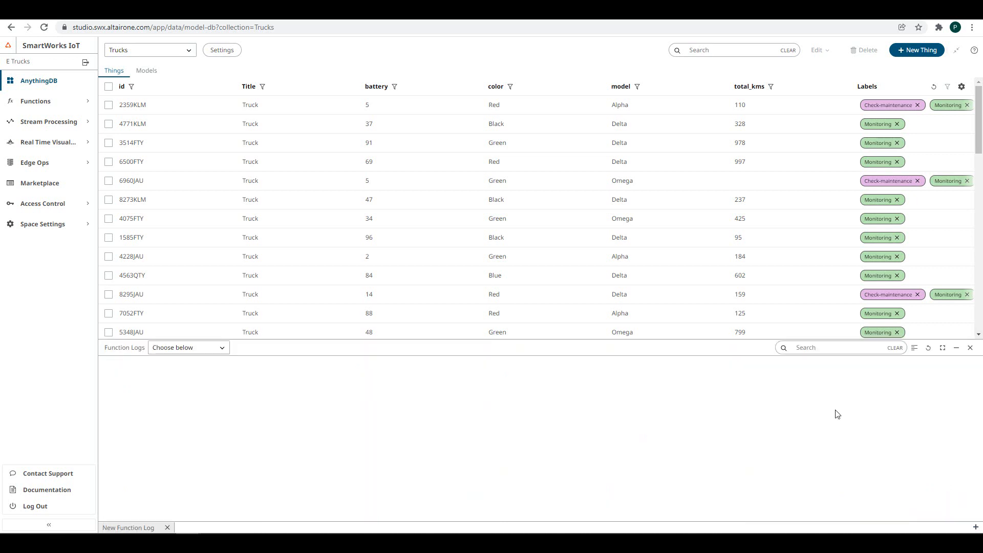
pyautogui.click(220, 348)
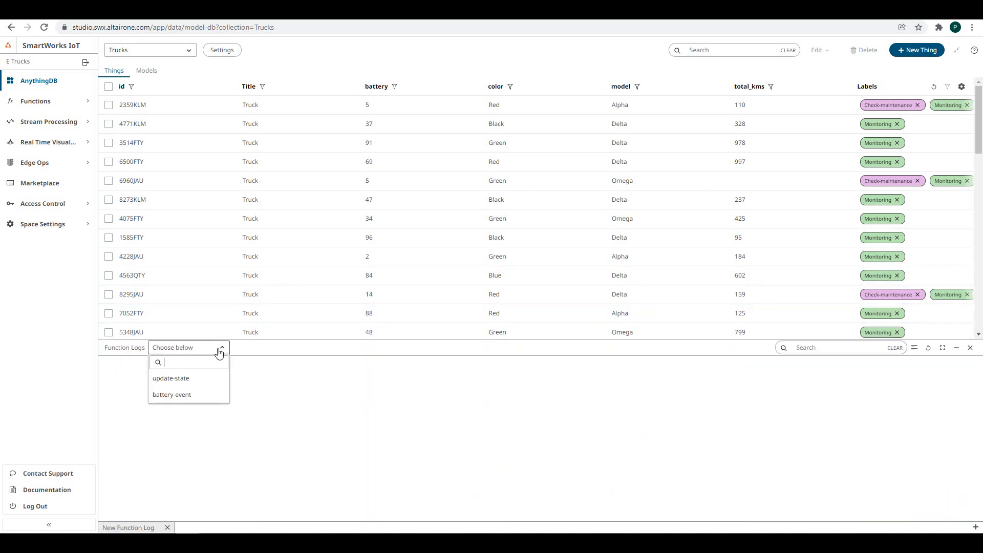
pyautogui.click(181, 383)
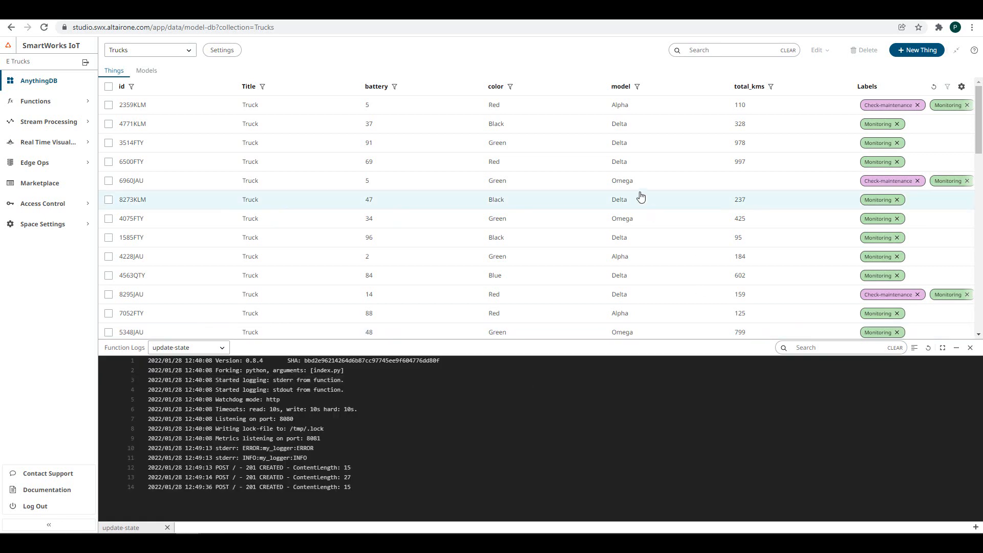
pyautogui.click(613, 186)
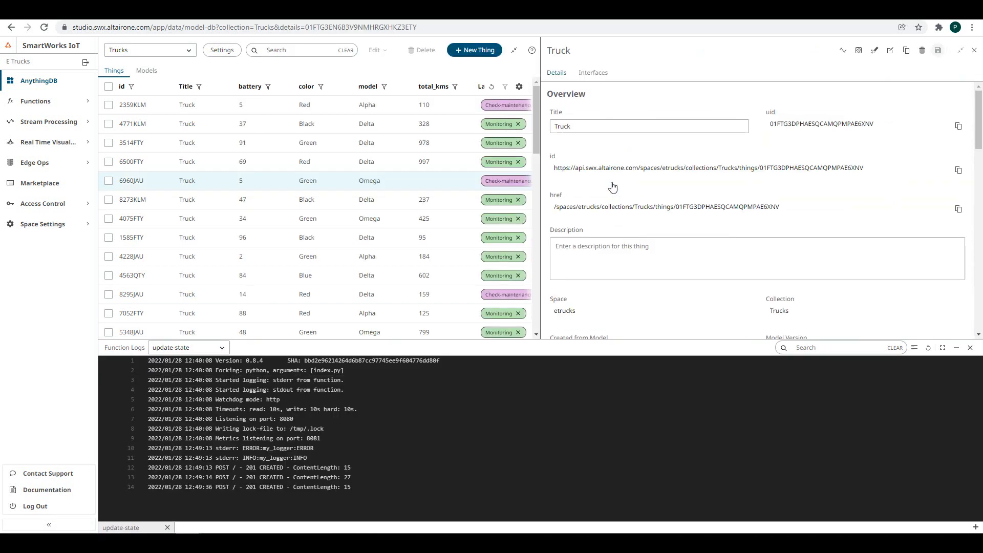
pyautogui.scroll(-8, 787, 213)
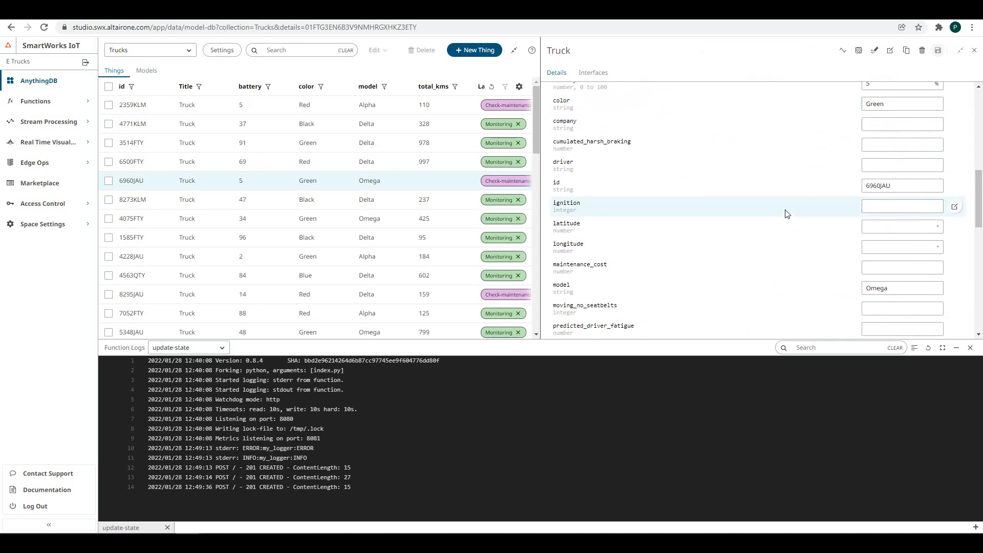
pyautogui.scroll(-5, 787, 214)
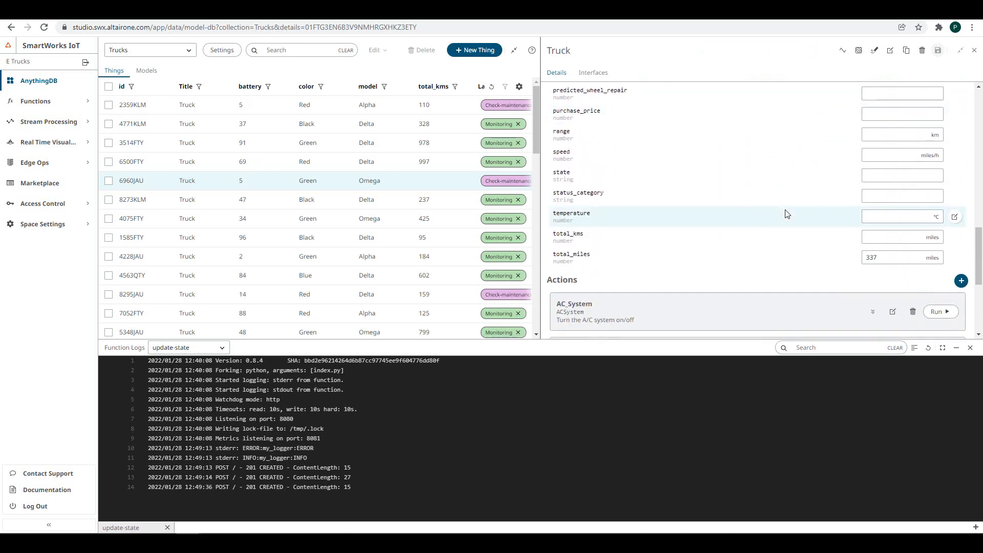
pyautogui.click(896, 258)
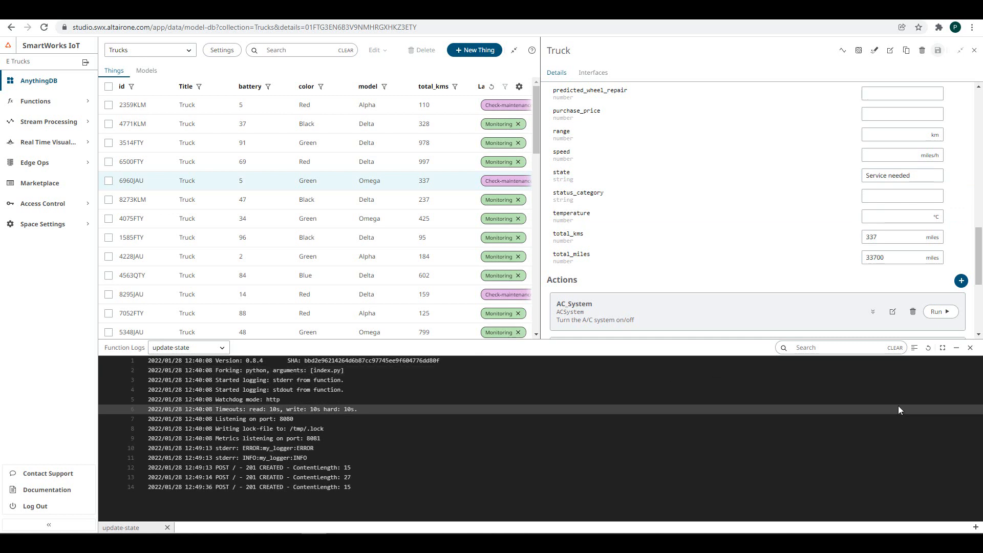
# - Refresh update-state's logs, filter them for CREATED entries, and close the log panel
pyautogui.click(928, 350)
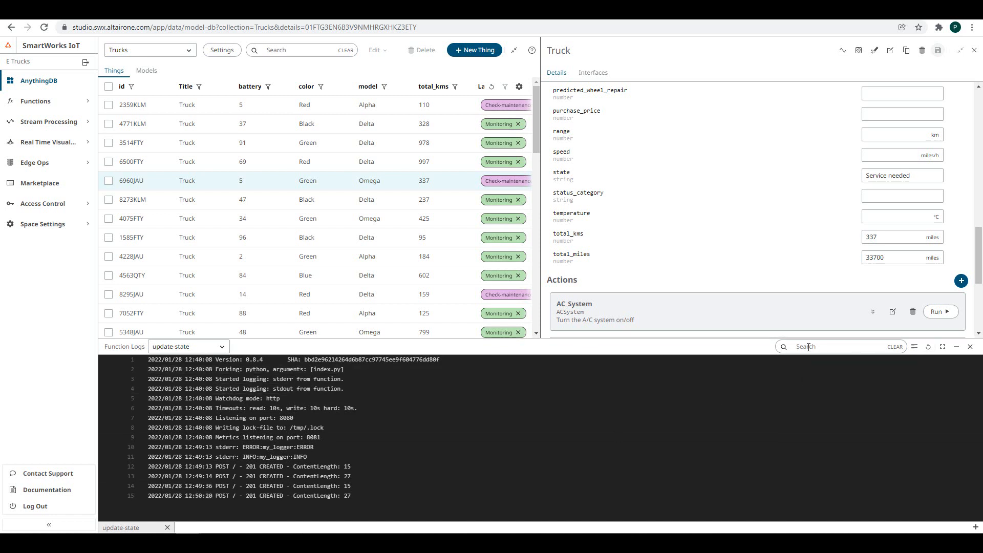
pyautogui.write('c')
pyautogui.click(915, 349)
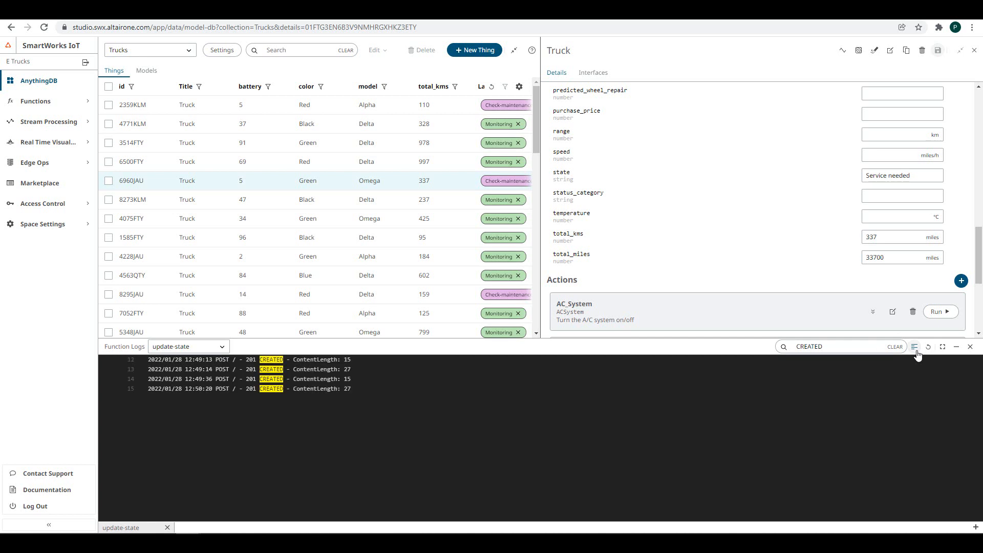
pyautogui.click(969, 347)
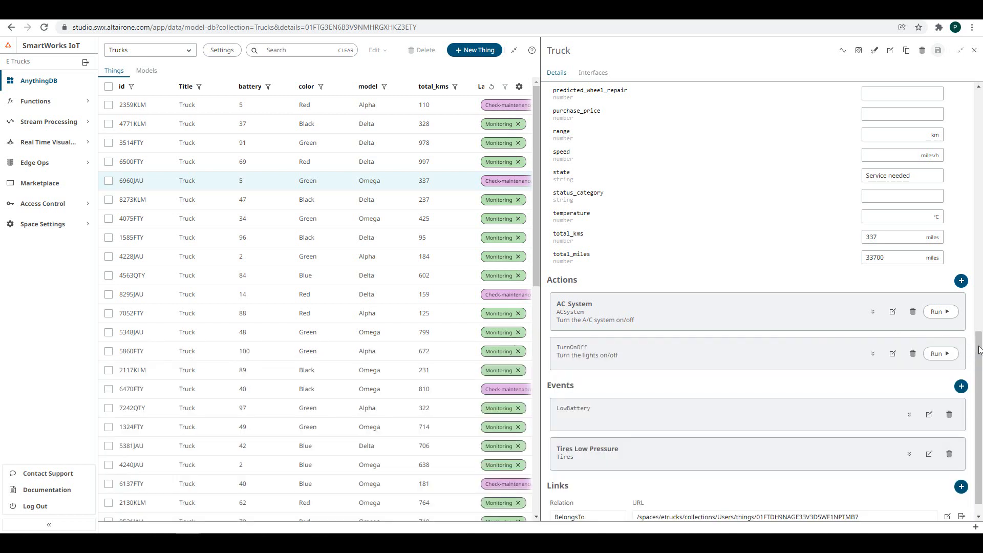
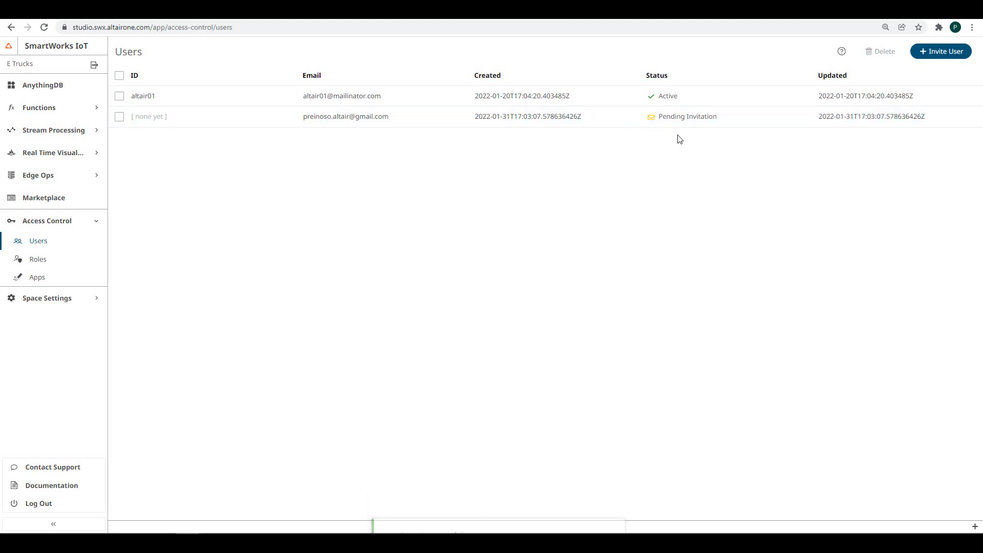
# - Resend the pending user's invitation and follow the emailed link to the SmartWorks login page
pyautogui.click(672, 122)
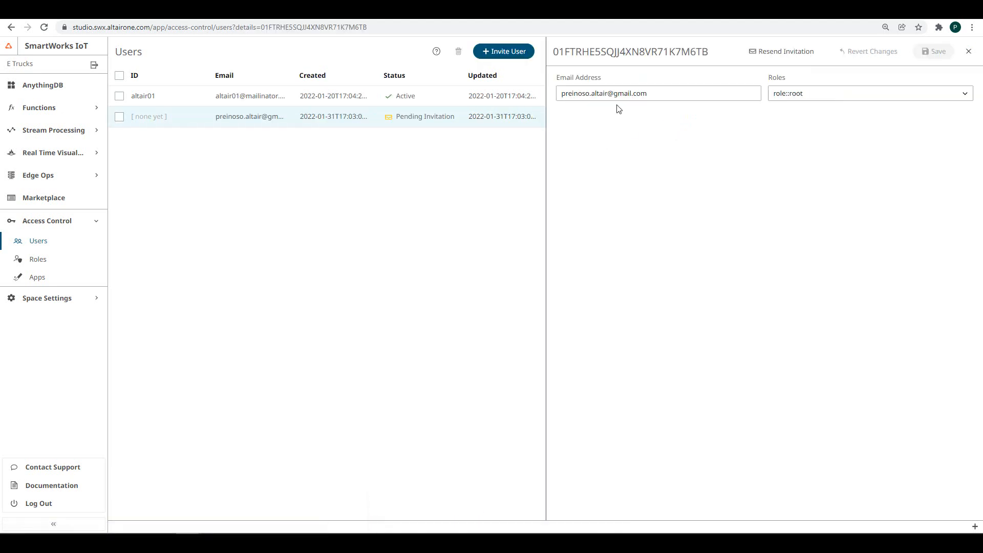
pyautogui.click(777, 54)
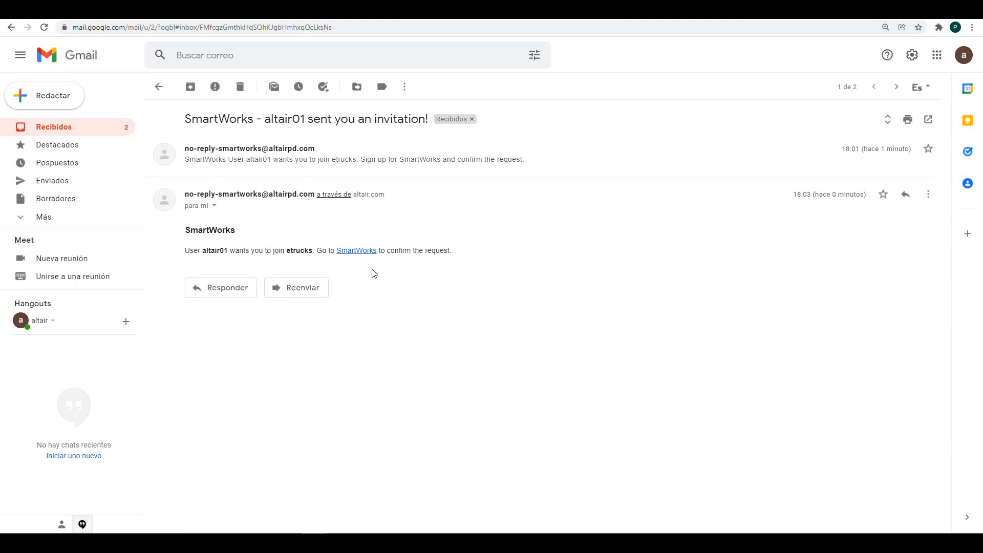
pyautogui.click(354, 252)
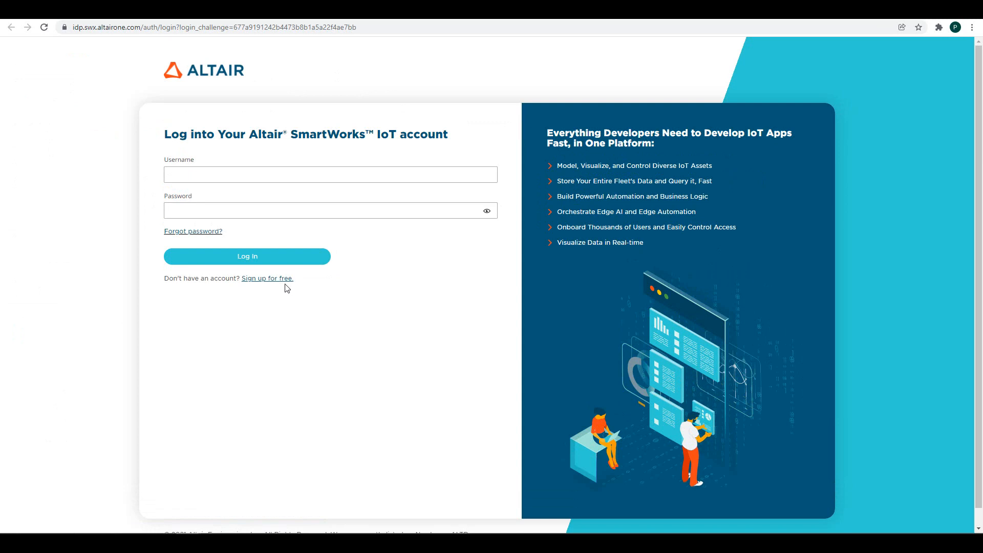
# - Sign in as the invited user, accept the etrucks invitation and enter the E Trucks space
pyautogui.click(306, 174)
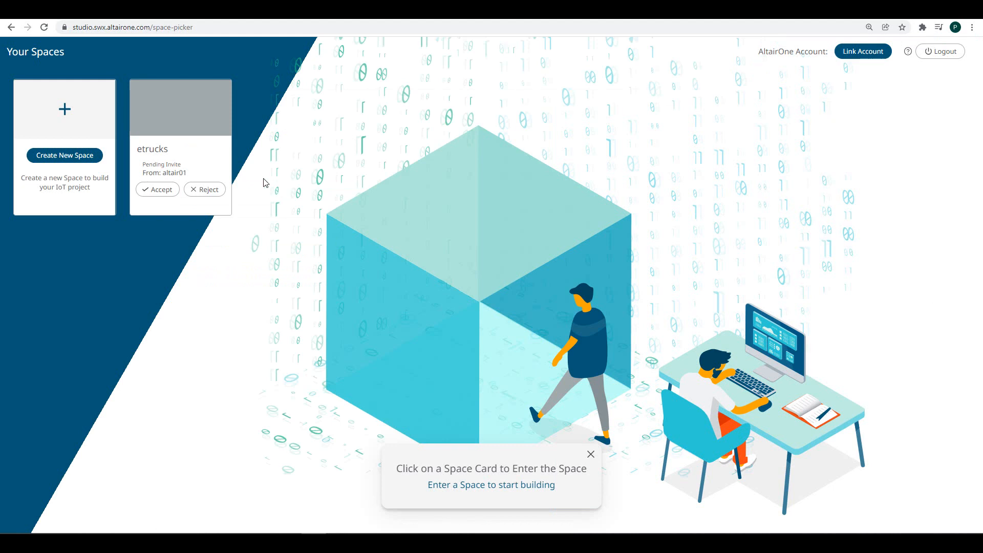
pyautogui.click(151, 194)
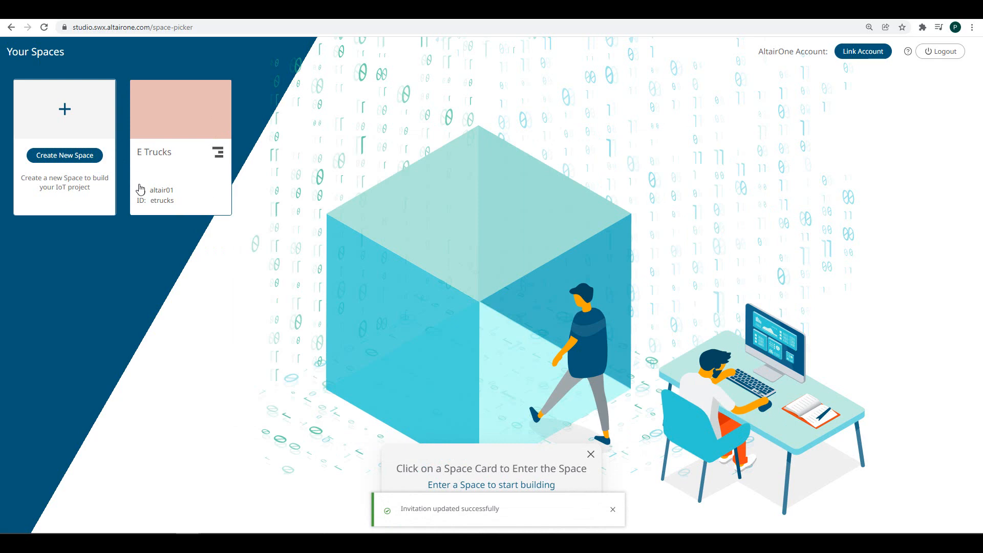
pyautogui.click(165, 137)
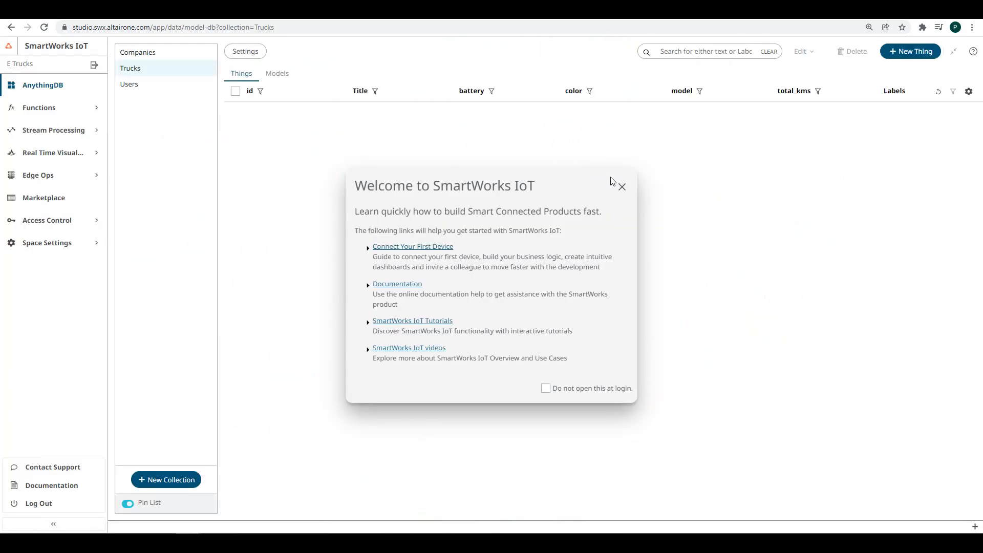
# - Dismiss the welcome message and scroll through the Trucks table
pyautogui.click(621, 187)
pyautogui.scroll(-10, 404, 217)
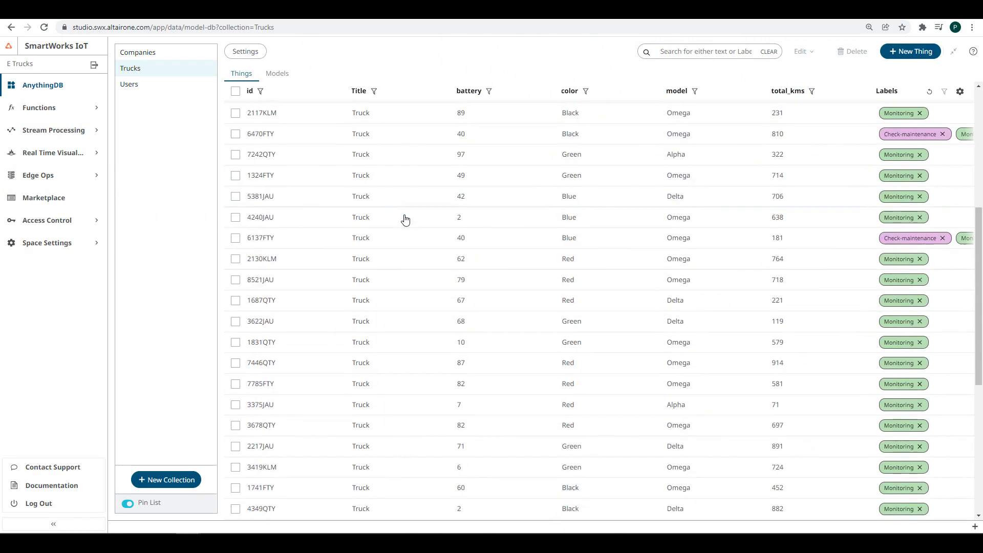
pyautogui.scroll(5, 404, 219)
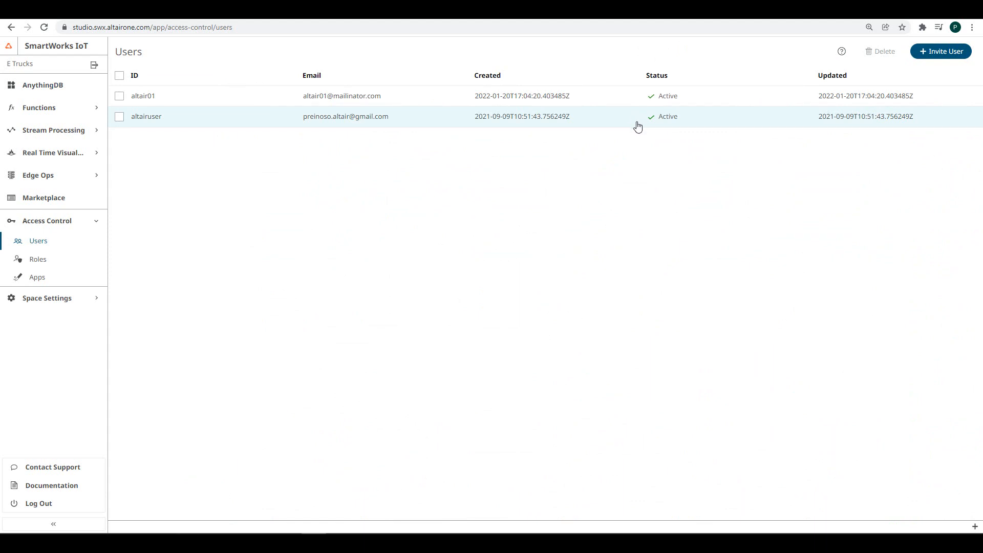
# - Inspect role::root's permissions in the Roles list, then close it
pyautogui.click(42, 259)
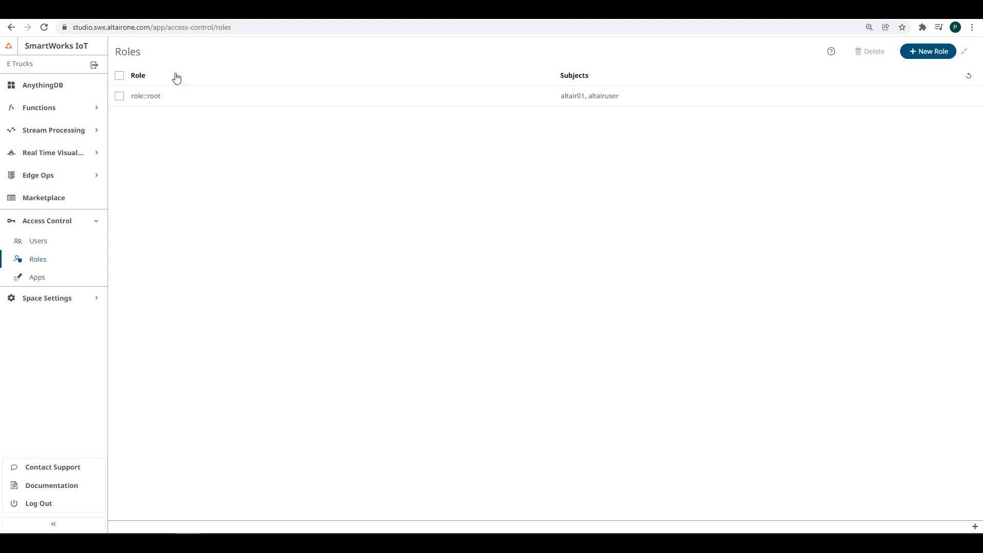
pyautogui.click(189, 101)
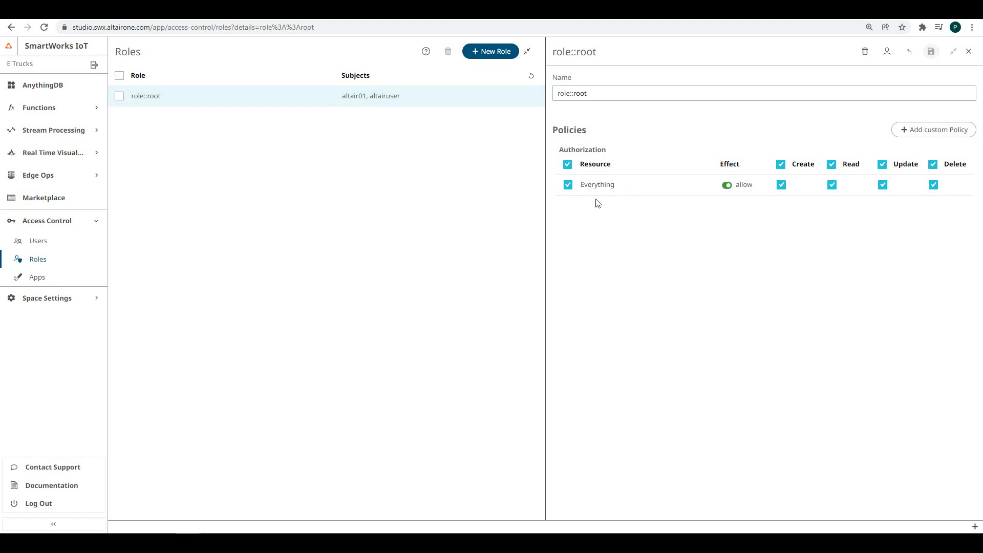
pyautogui.press('Escape')
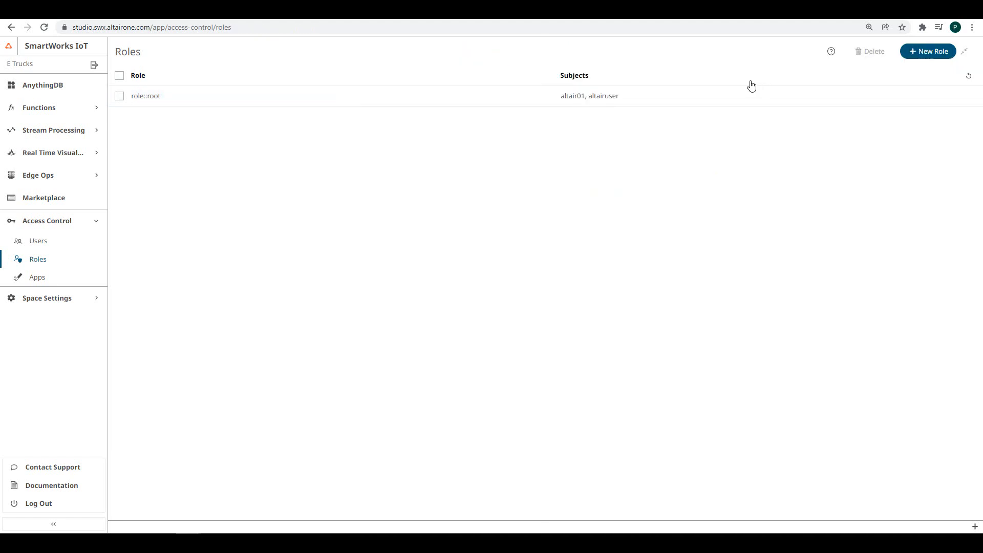
# - Start a new role named role::viewer
pyautogui.click(924, 62)
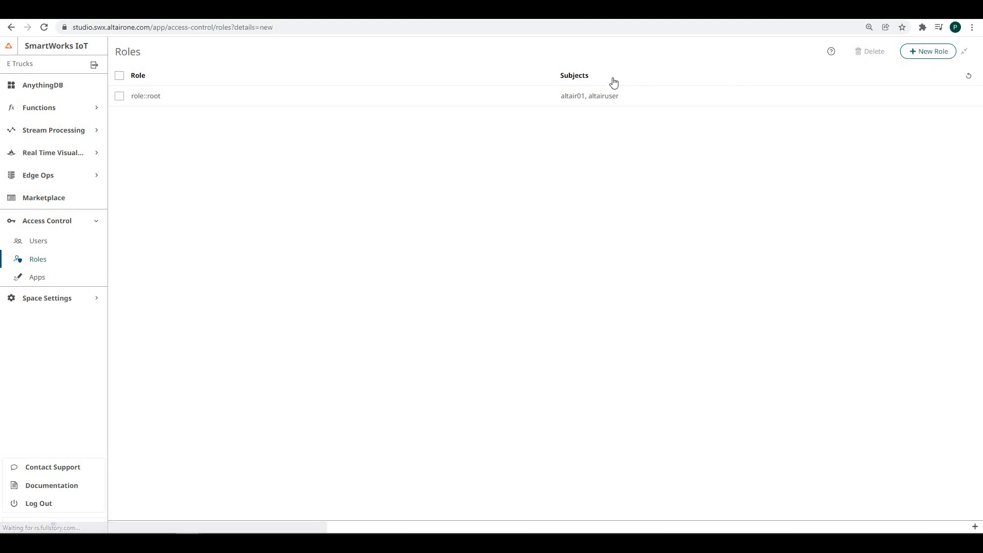
pyautogui.click(679, 95)
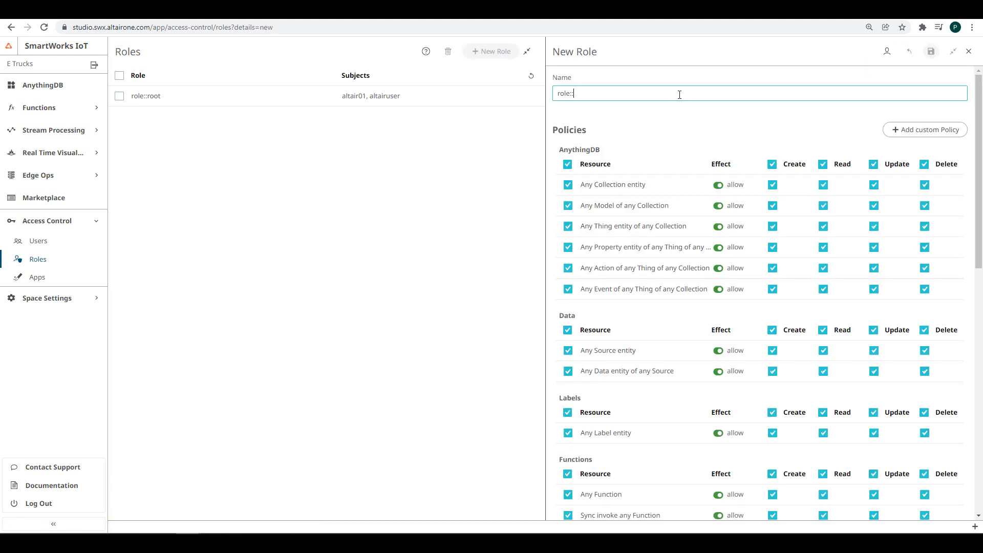
pyautogui.write('viewer')
pyautogui.click(665, 117)
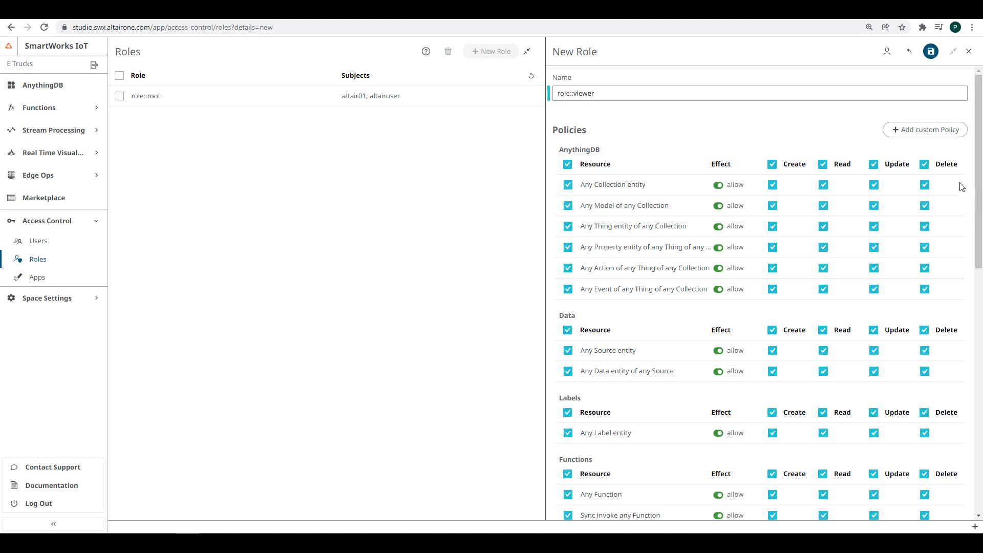
# - Remove Delete rights for AnythingDB, Data, labels, functions and MQTT Credentials
pyautogui.click(924, 167)
pyautogui.click(923, 329)
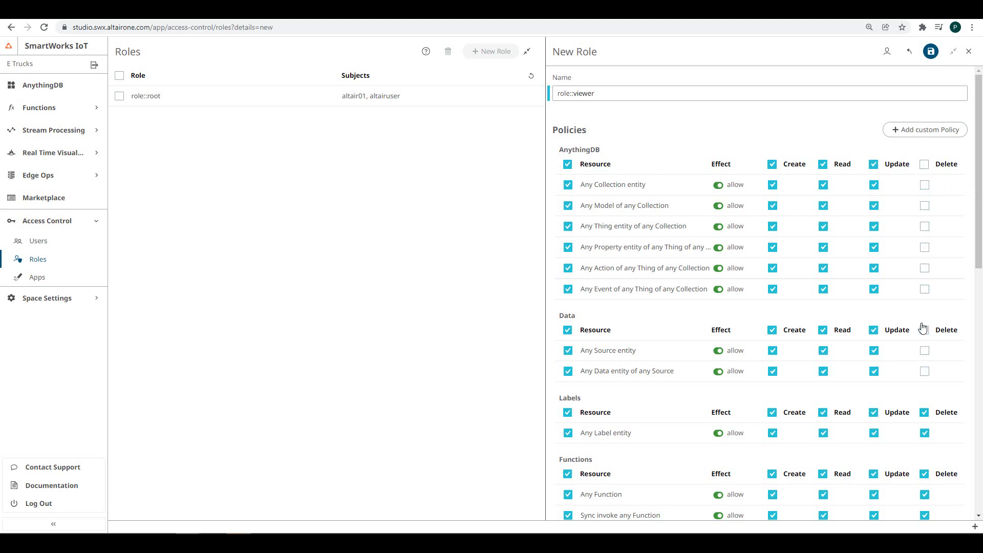
pyautogui.scroll(-2, 921, 327)
pyautogui.click(924, 311)
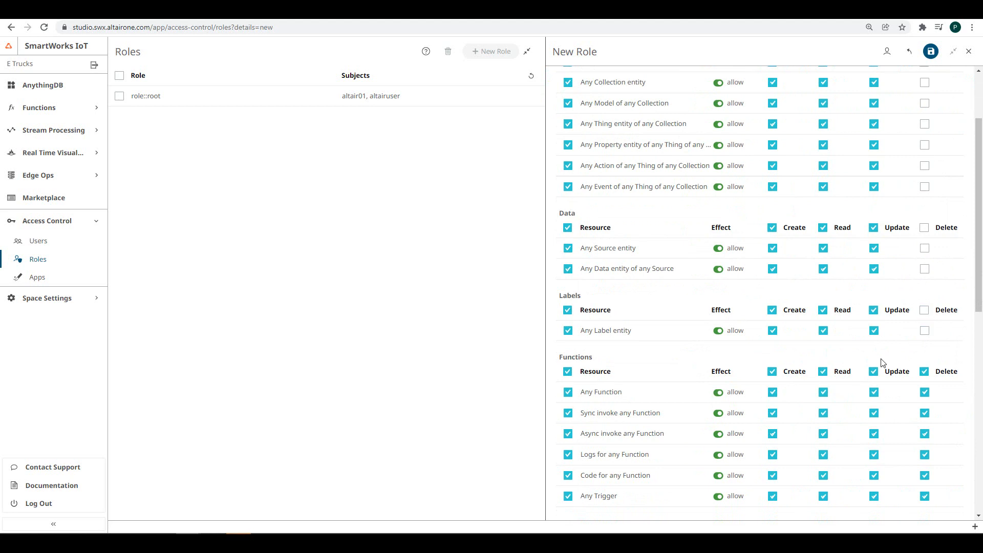
pyautogui.click(921, 373)
pyautogui.scroll(-3, 921, 374)
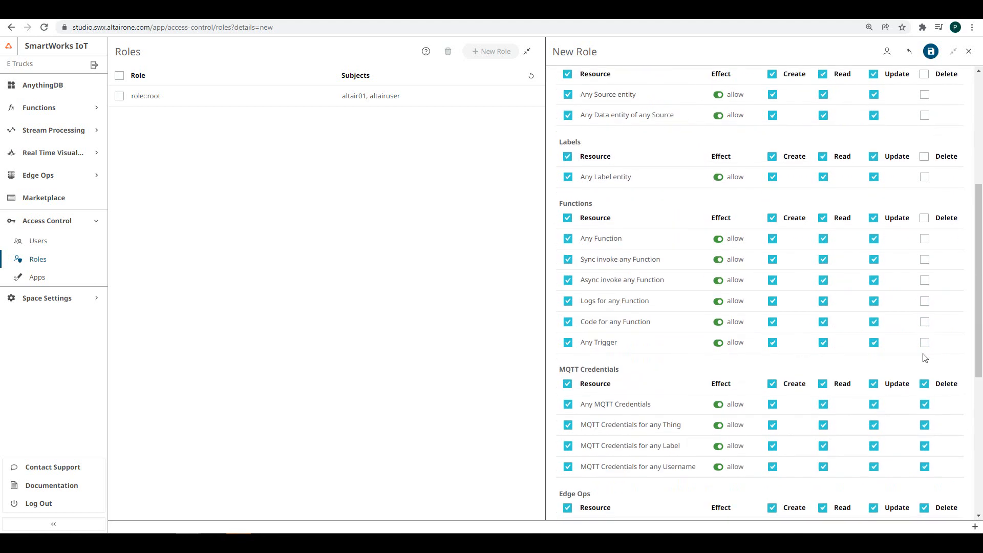
pyautogui.click(924, 383)
# - Drop all Edge Ops and Authorization permissions and save role::viewer
pyautogui.scroll(-5, 902, 403)
pyautogui.click(567, 251)
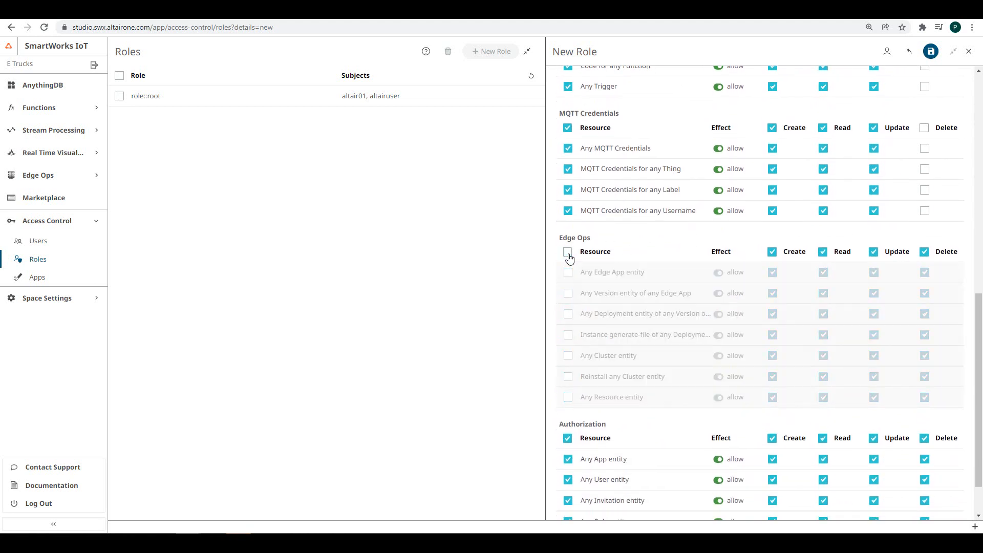
pyautogui.scroll(-1, 609, 353)
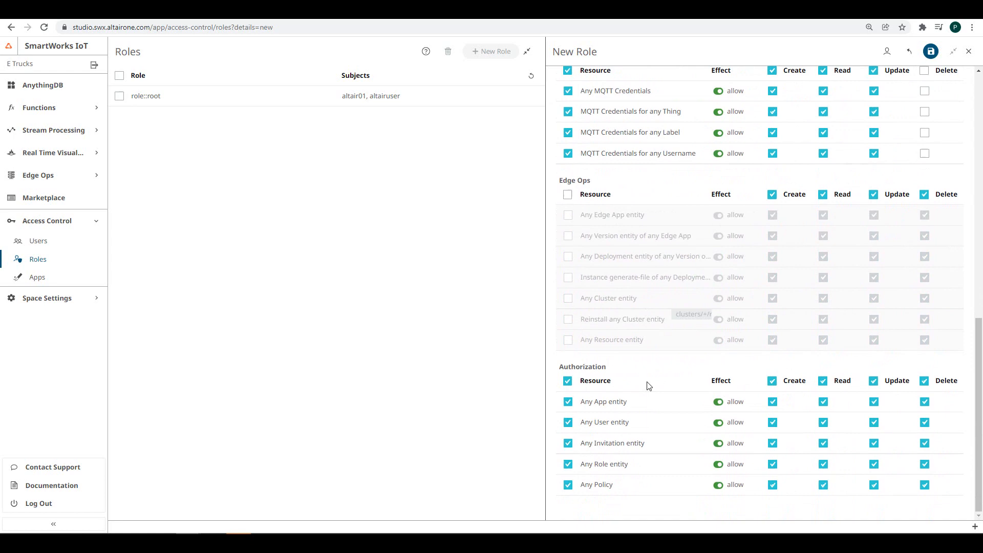
pyautogui.click(568, 381)
pyautogui.scroll(6, 719, 369)
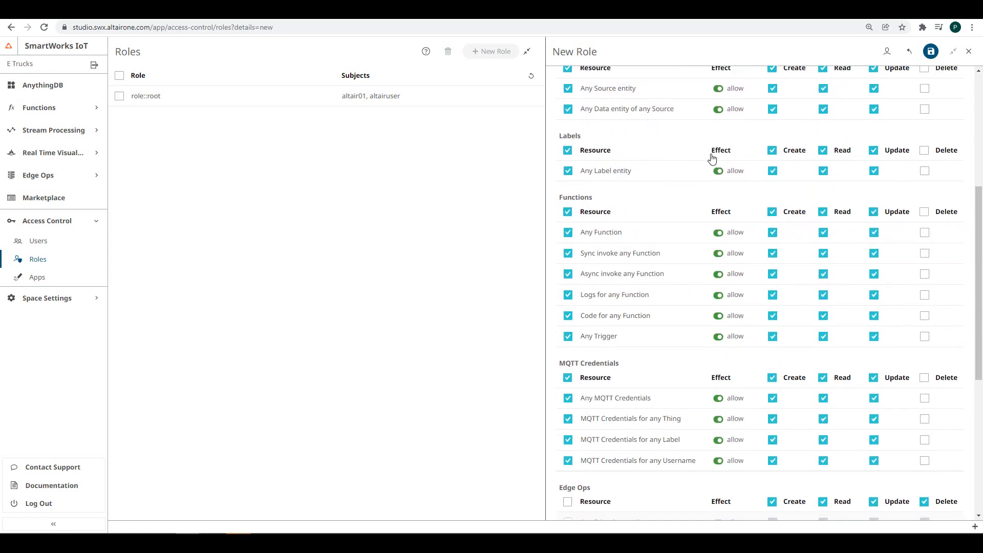
pyautogui.scroll(5, 757, 174)
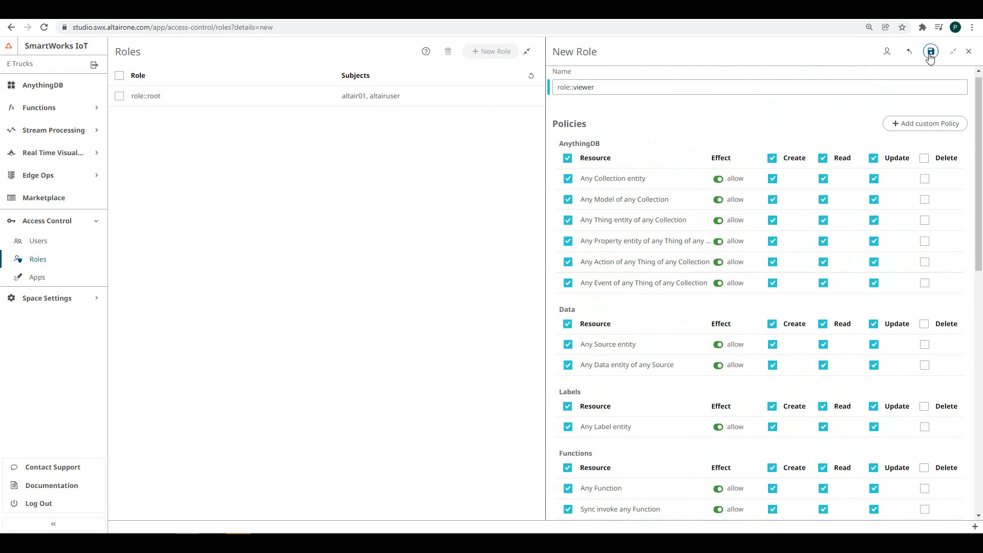
pyautogui.click(930, 55)
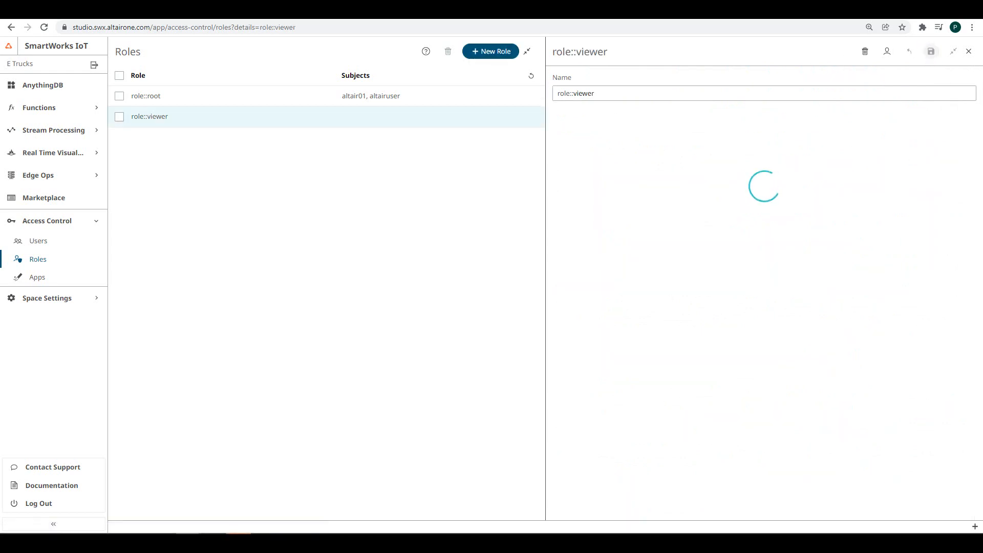
# - Give the invited user role::viewer in place of role::root and save
pyautogui.click(43, 261)
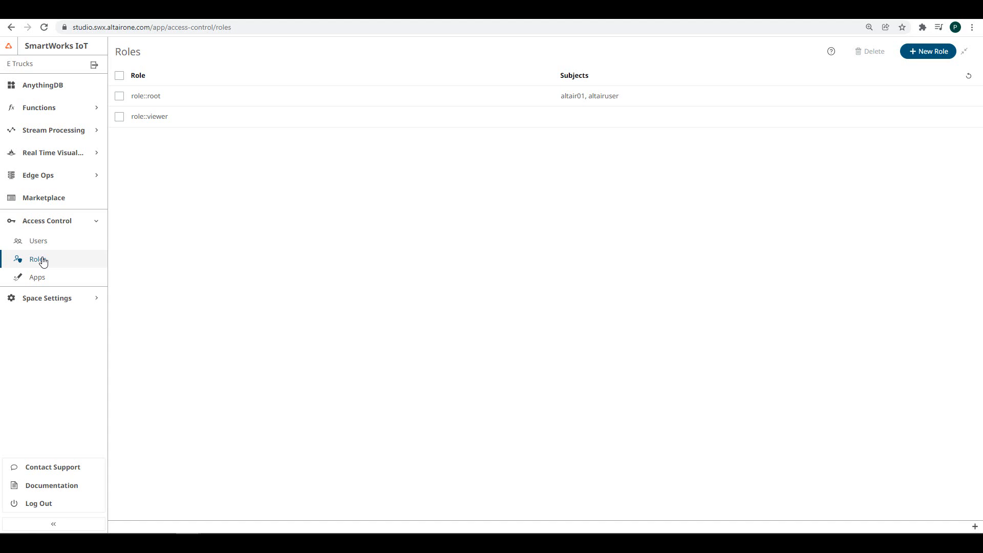
pyautogui.click(39, 239)
pyautogui.click(507, 118)
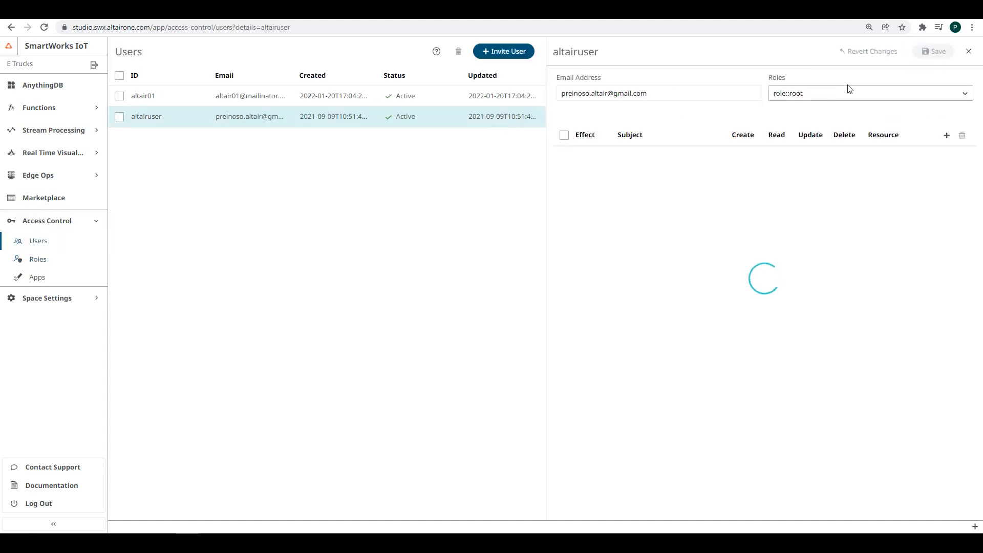
pyautogui.click(824, 97)
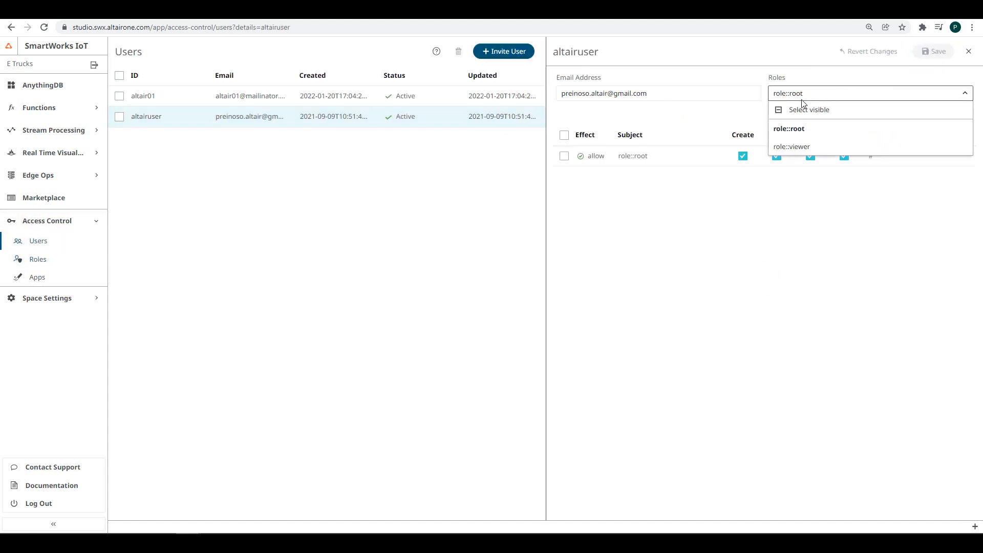
pyautogui.click(793, 148)
pyautogui.click(807, 129)
pyautogui.click(933, 51)
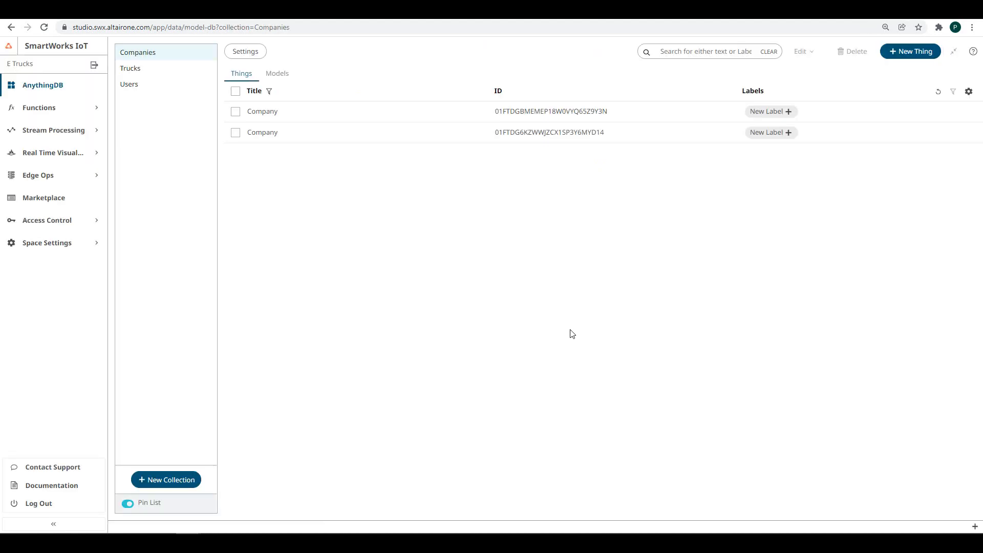
# - Delete the second Company thing from the Companies collection
pyautogui.click(236, 132)
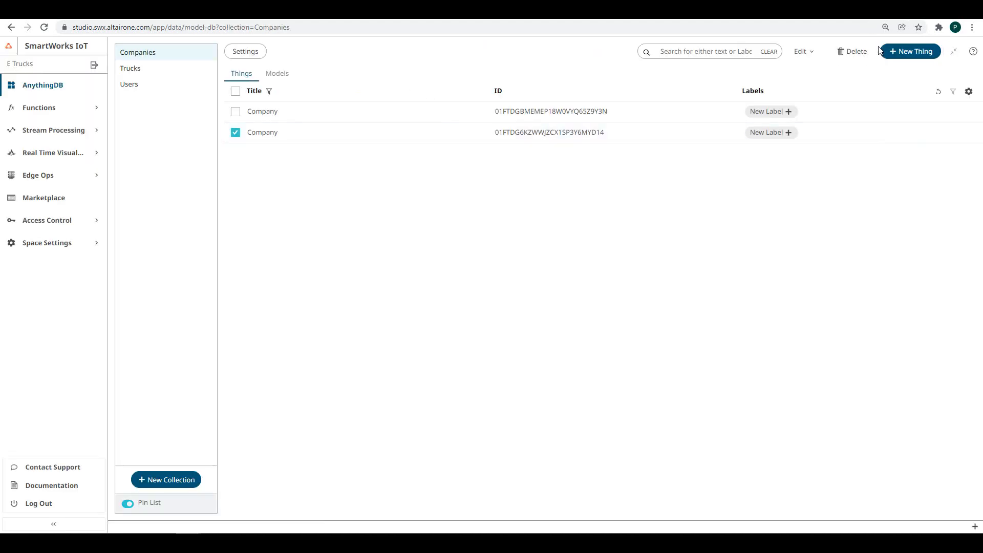
pyautogui.click(852, 52)
pyautogui.click(519, 321)
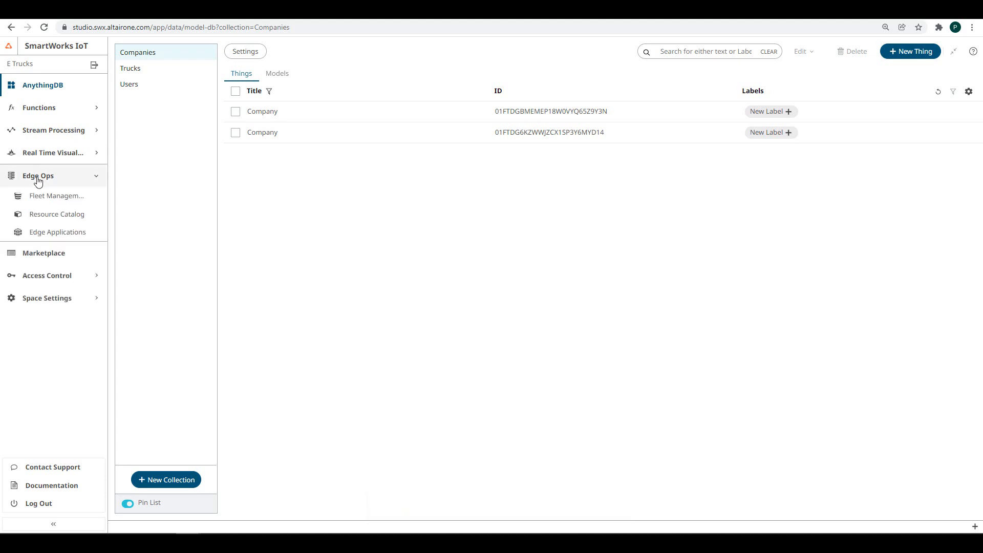
# - Browse Fleet Management, Resource Catalog, Users and Roles, ending on the Apps list
pyautogui.click(48, 194)
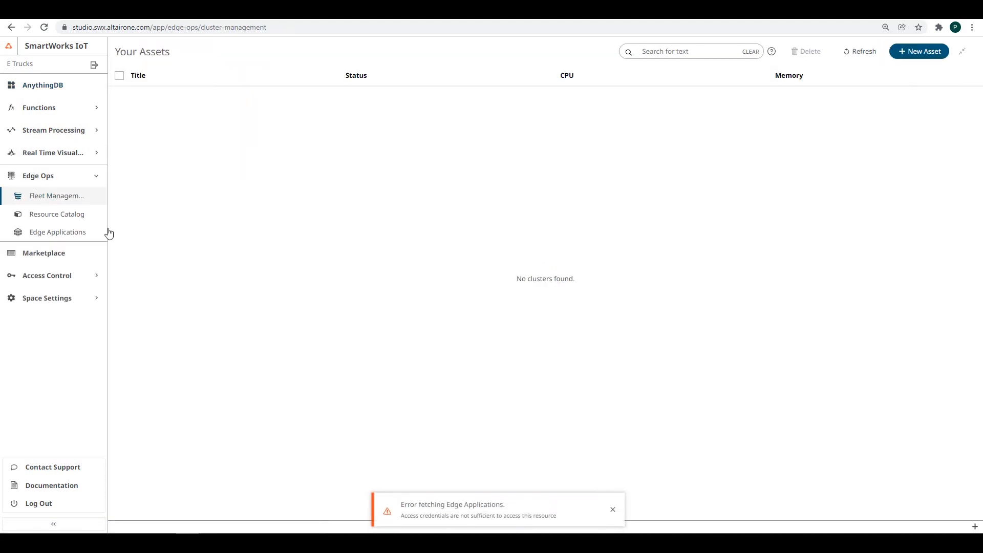
pyautogui.click(61, 215)
pyautogui.click(64, 279)
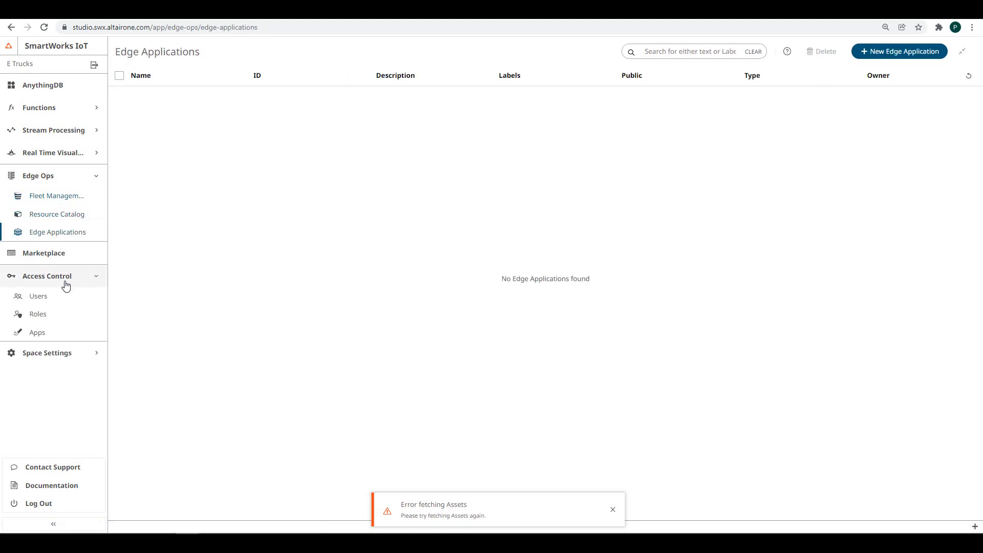
pyautogui.click(55, 299)
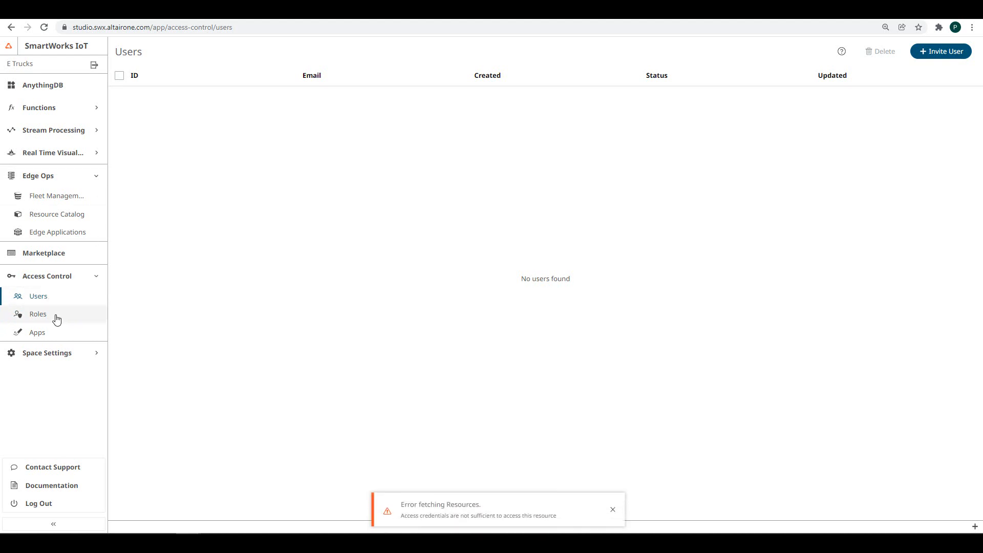
pyautogui.click(53, 315)
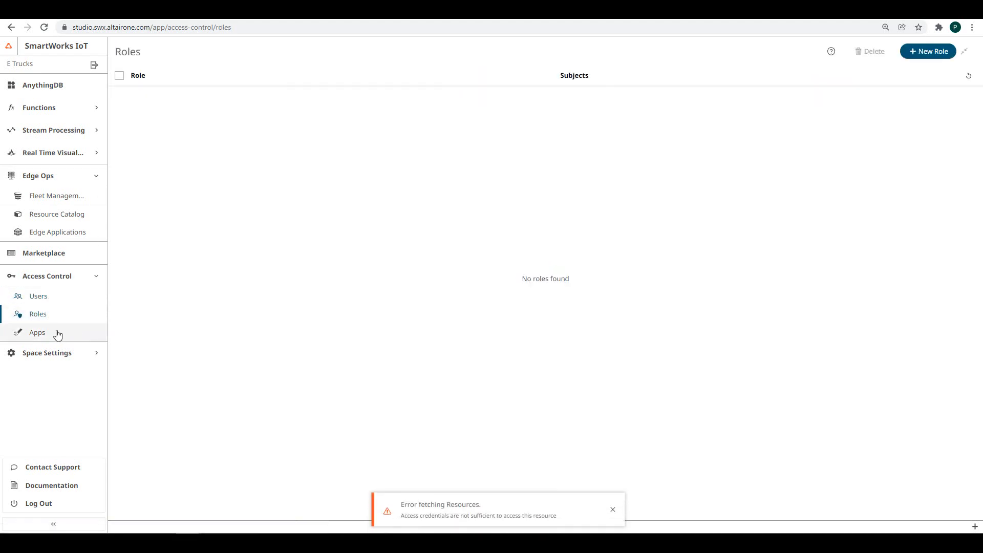
pyautogui.click(53, 333)
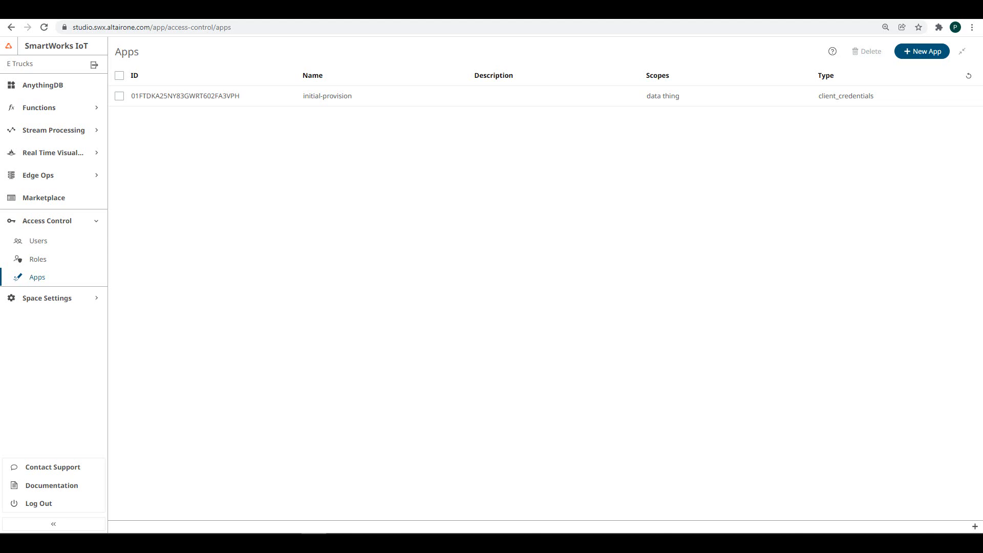
# - Review the initial-provision app, then start a new app named Panopticon with no description
pyautogui.click(311, 102)
pyautogui.click(912, 54)
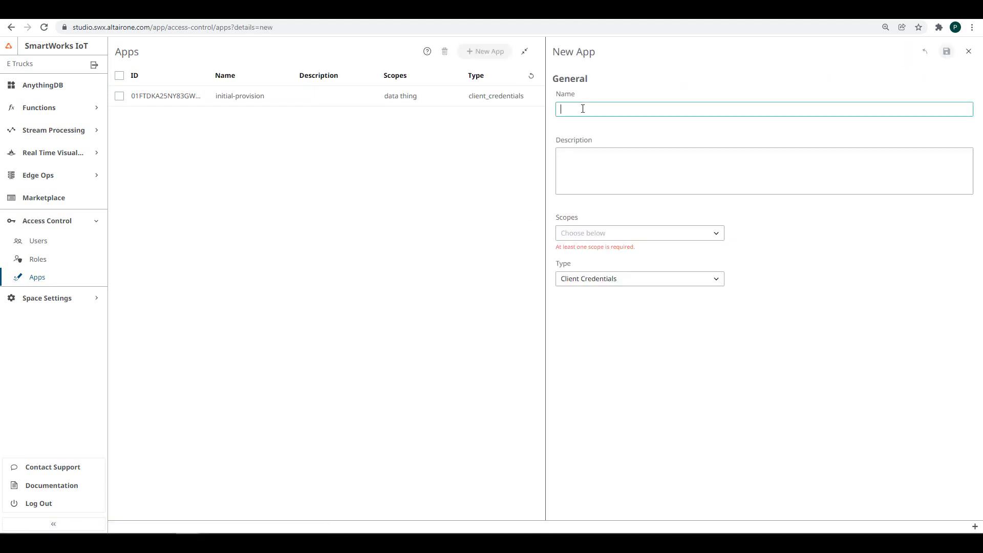
pyautogui.write('Panopticon')
pyautogui.click(643, 178)
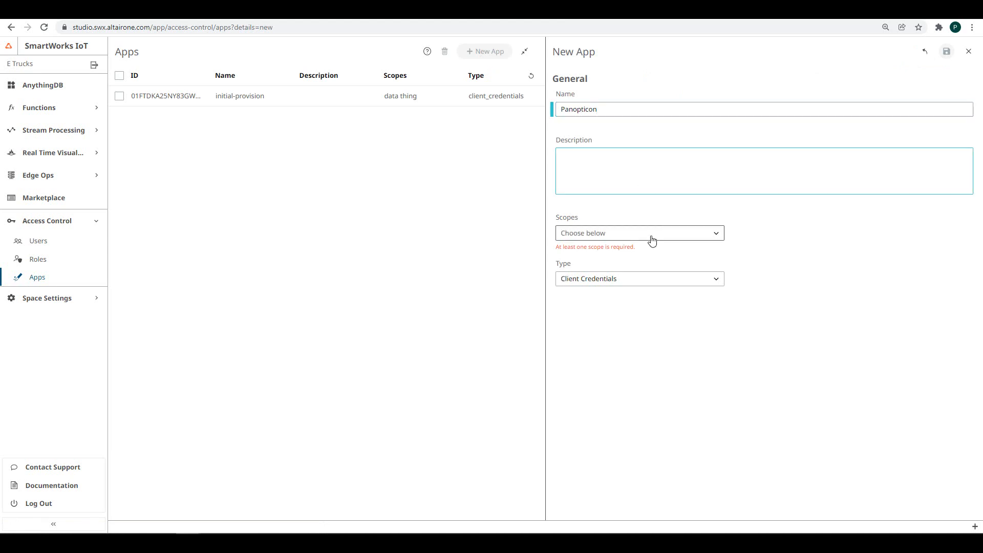
pyautogui.click(500, 276)
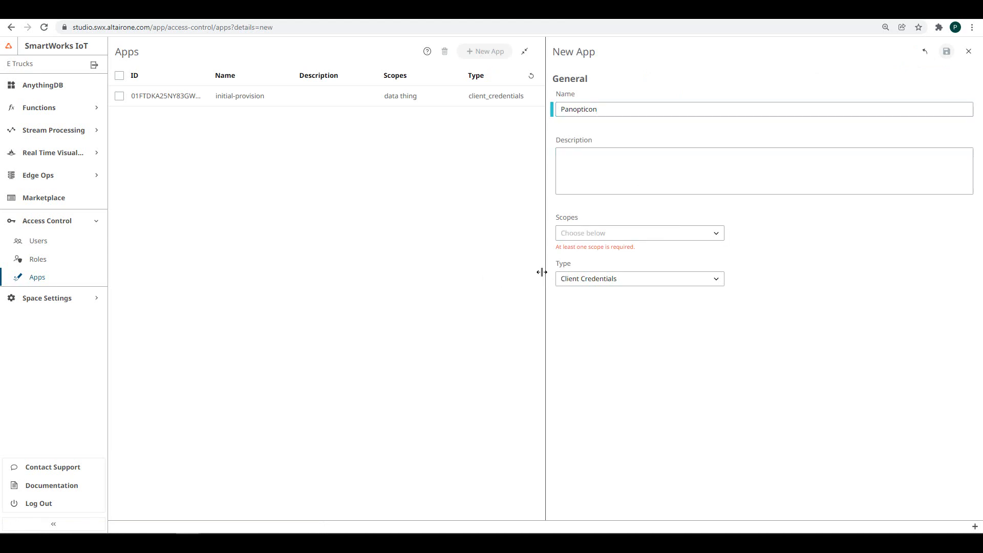
# - Give Panopticon the data and thing scopes, keep Client Credentials type, and save
pyautogui.click(661, 234)
pyautogui.click(592, 324)
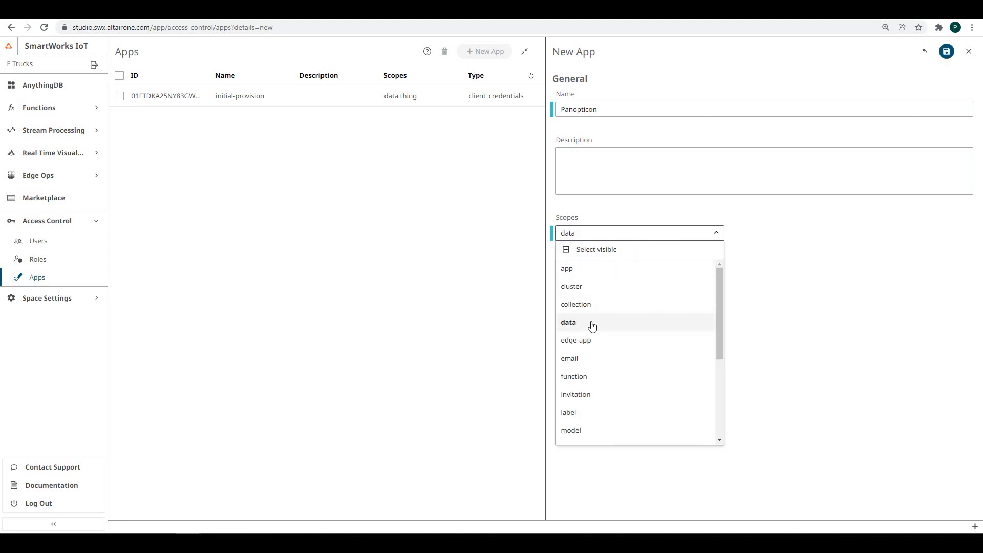
pyautogui.scroll(-1, 639, 345)
pyautogui.scroll(-2, 632, 384)
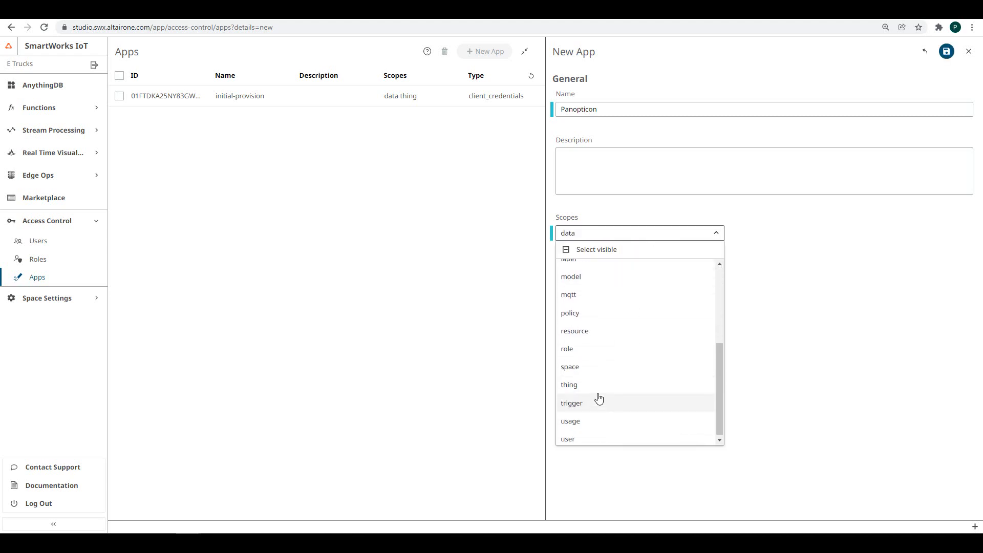
pyautogui.click(578, 384)
pyautogui.click(836, 259)
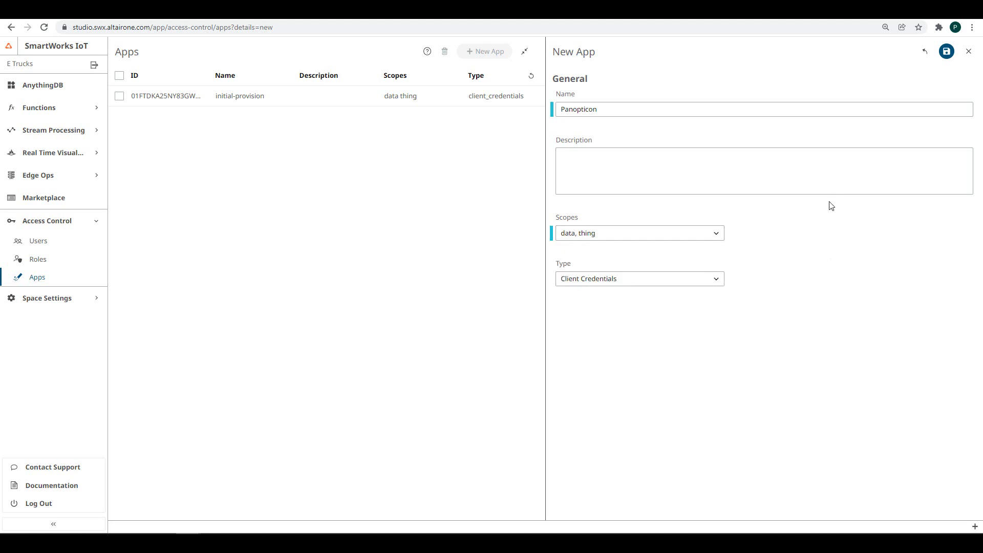
pyautogui.click(711, 284)
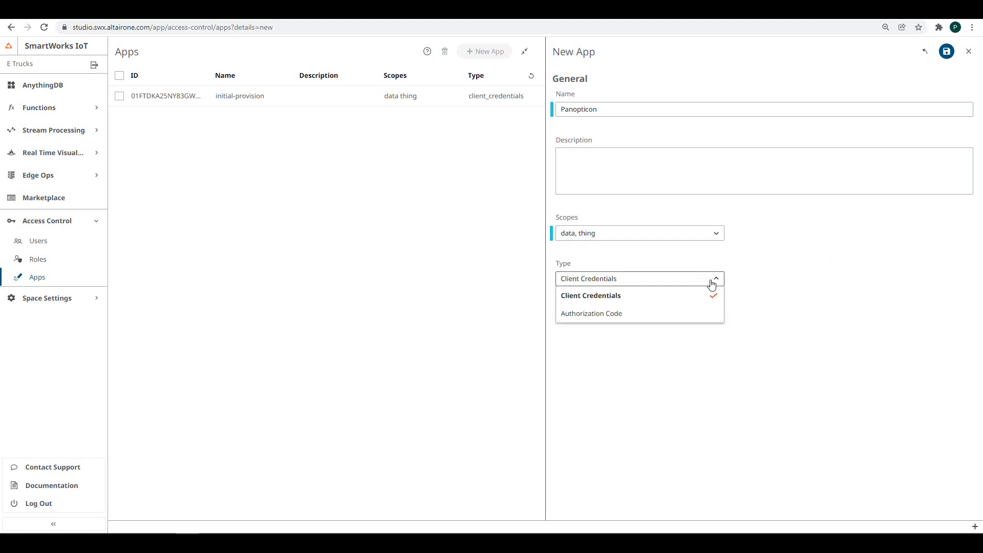
pyautogui.click(711, 285)
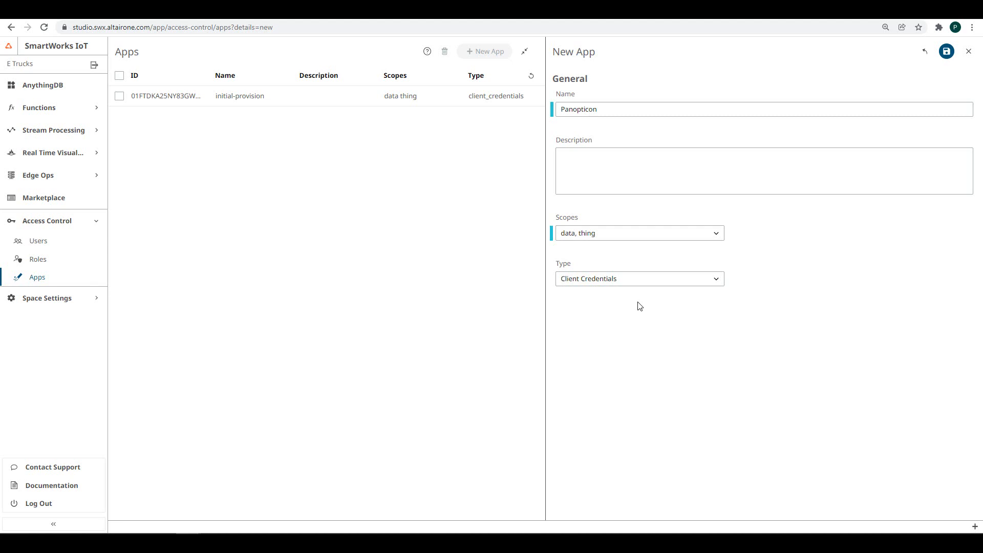
pyautogui.click(947, 54)
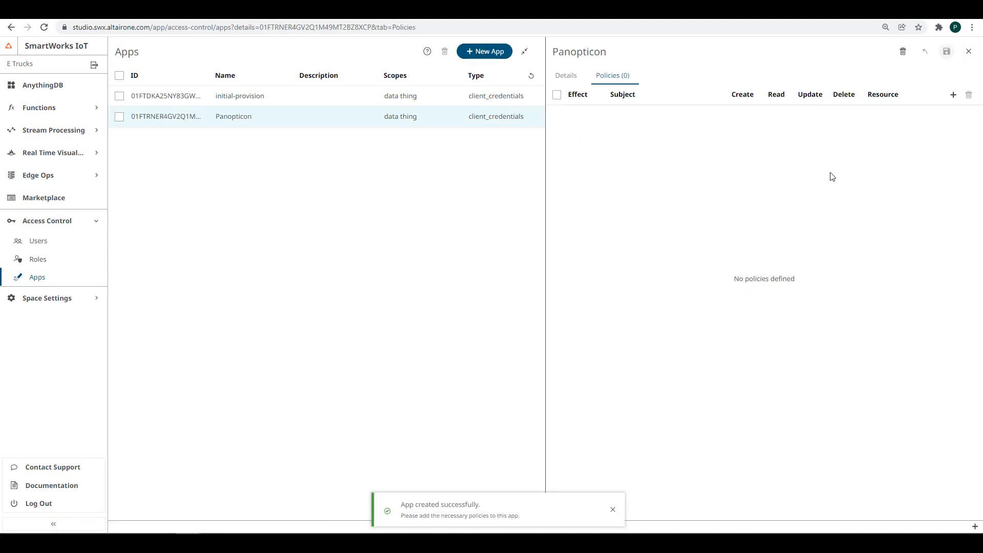
# - Add a full-rights allow policy on resource # to Panopticon and reset its client secret
pyautogui.click(953, 95)
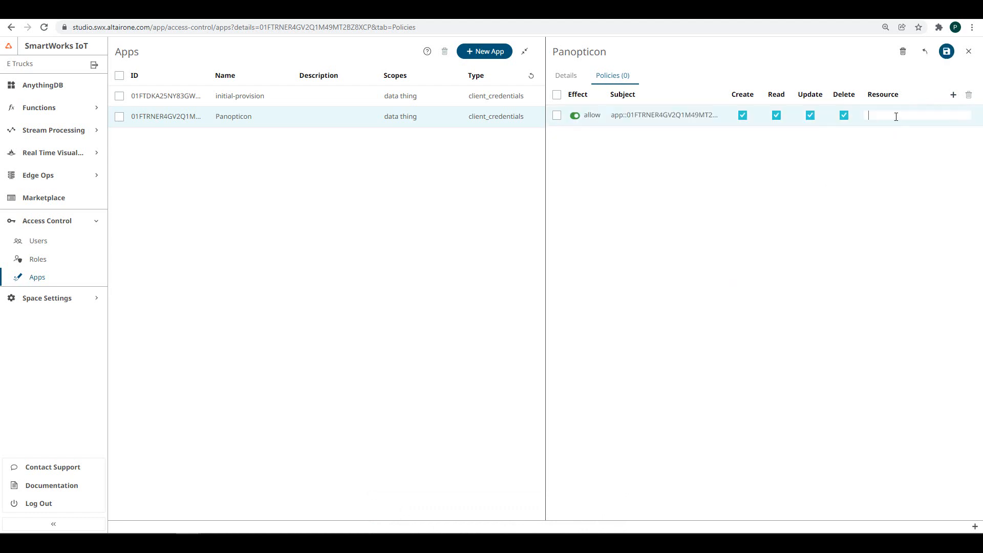
pyautogui.write('#')
pyautogui.click(948, 56)
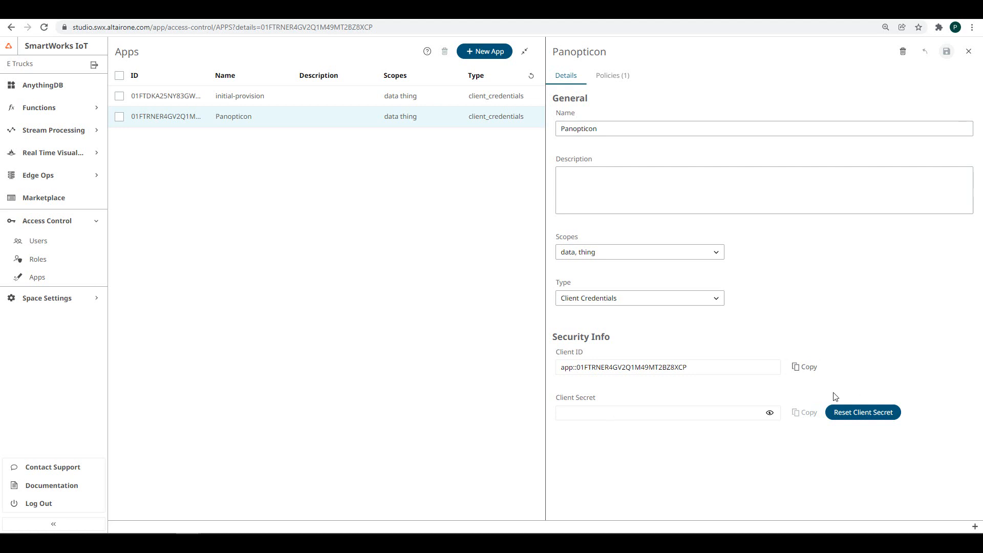
pyautogui.click(875, 419)
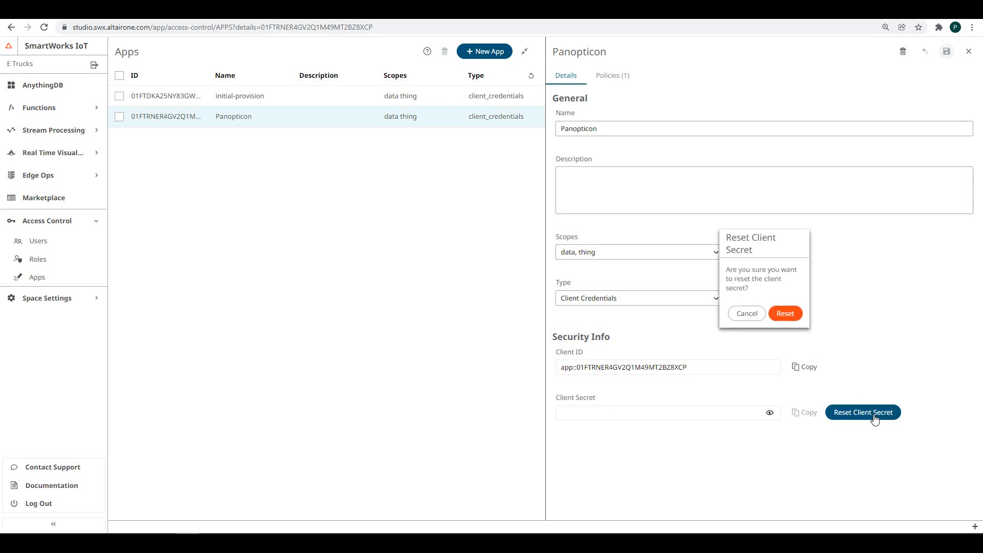
pyautogui.click(782, 313)
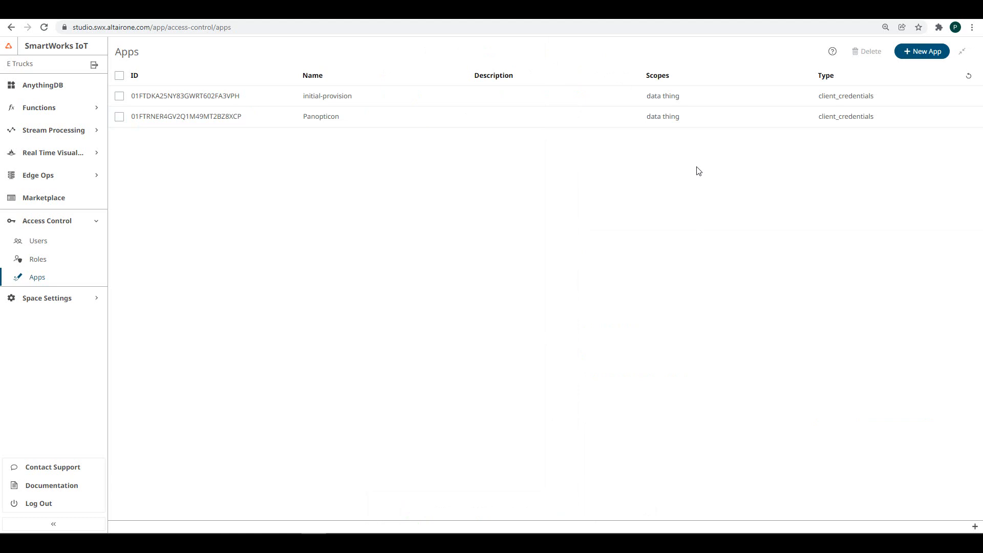
# - Create authorize-app with all visible scopes selected and Authorization Code as its type
pyautogui.click(896, 57)
pyautogui.click(622, 110)
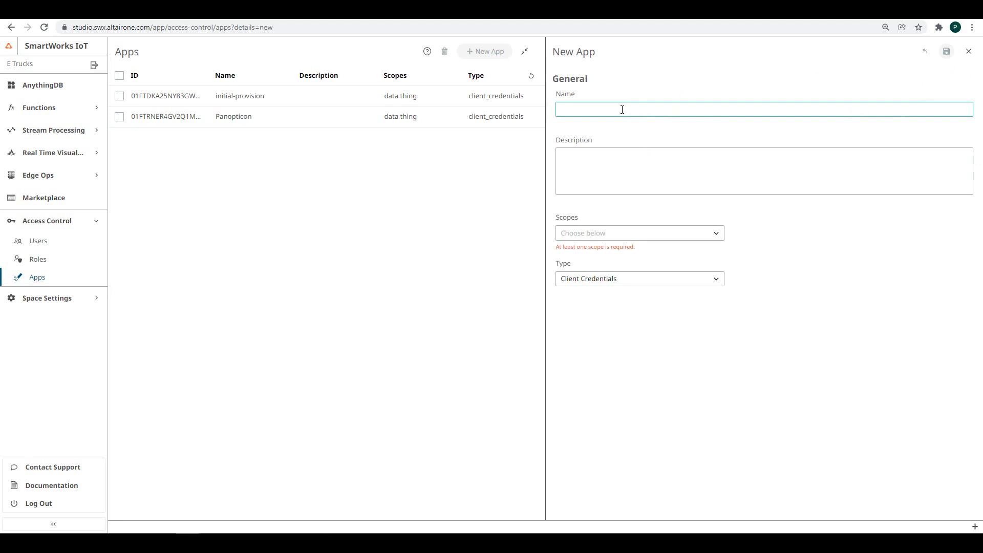
pyautogui.write('authorize-app')
pyautogui.click(646, 236)
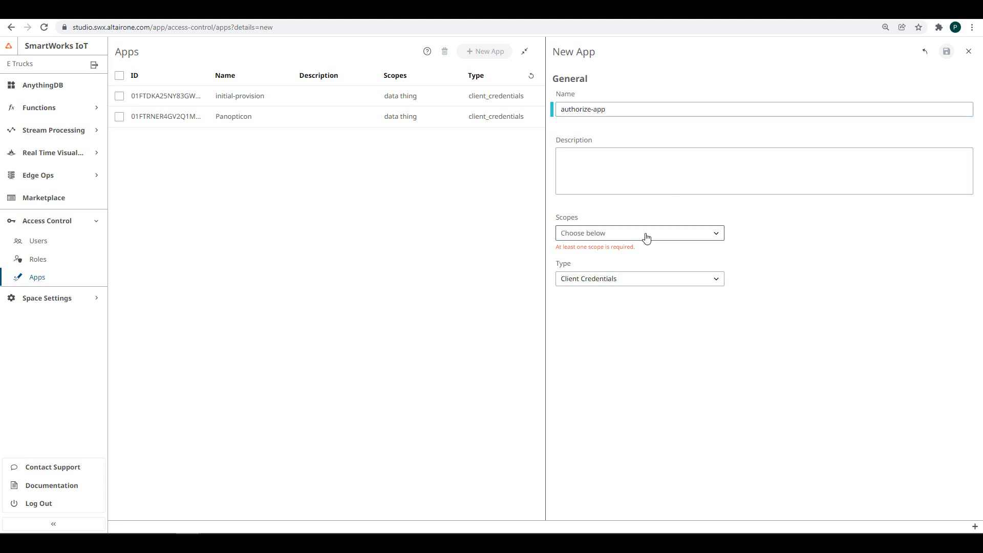
pyautogui.click(606, 257)
pyautogui.click(792, 253)
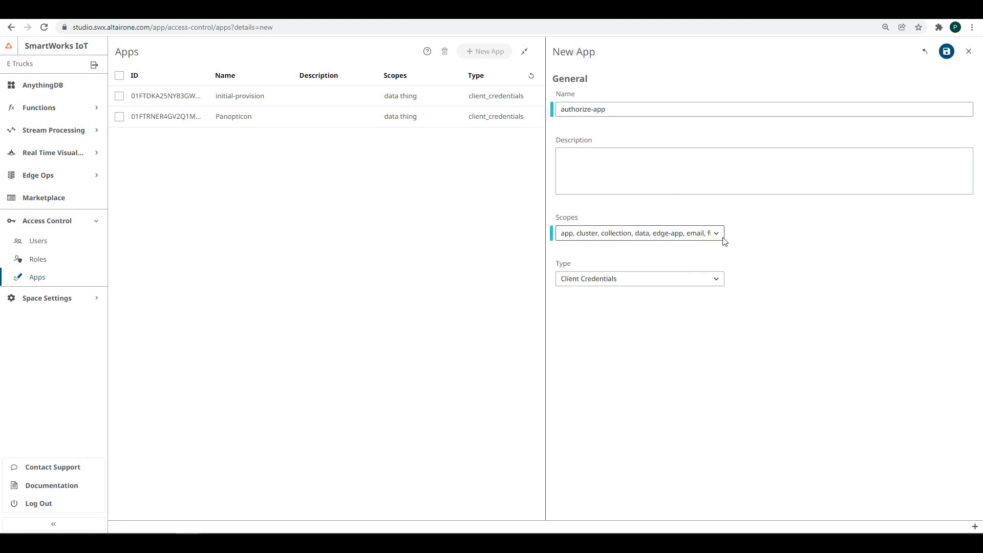
pyautogui.click(695, 279)
pyautogui.click(622, 317)
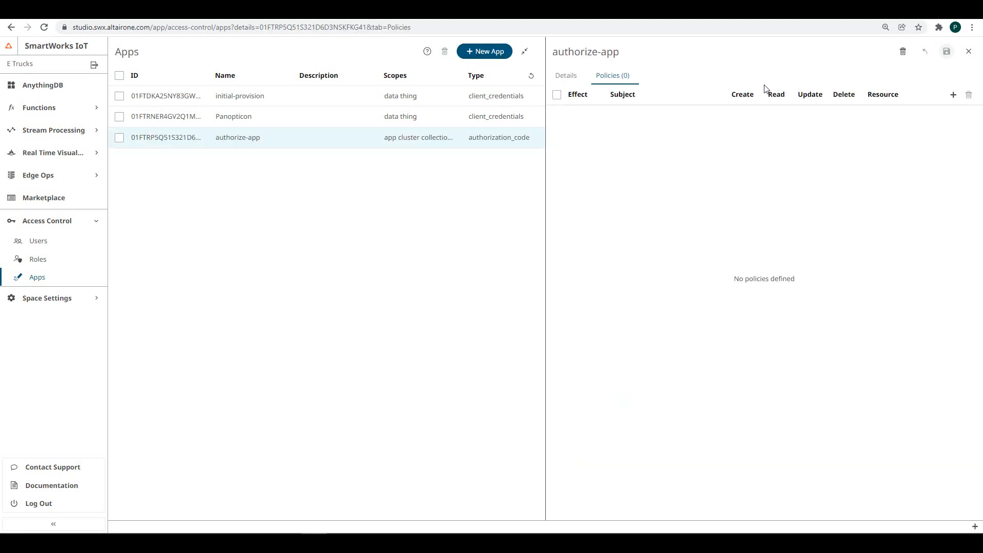
# - Add a full-rights allow policy on resource # to authorize-app and save it
pyautogui.click(952, 95)
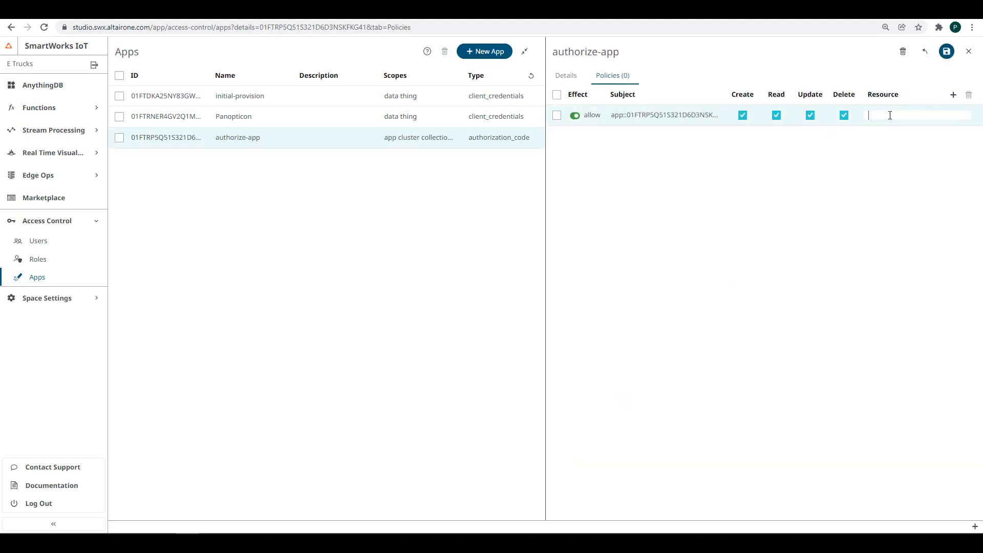
pyautogui.write('#')
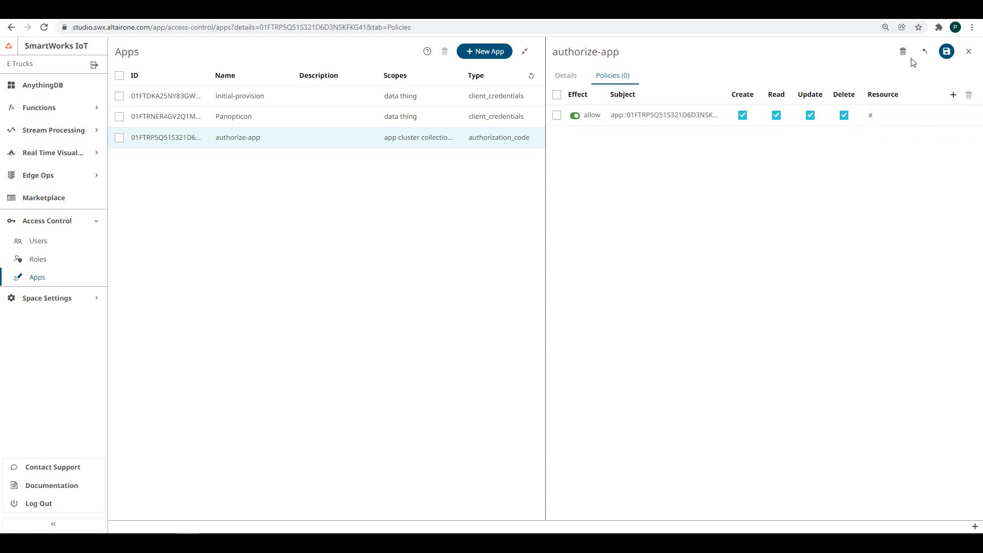
pyautogui.click(944, 51)
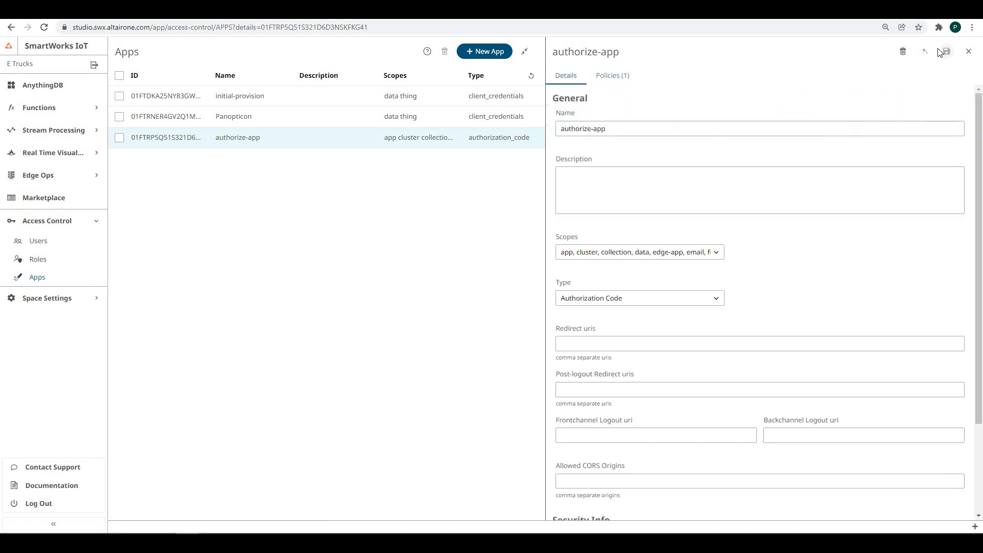
pyautogui.scroll(-3, 839, 274)
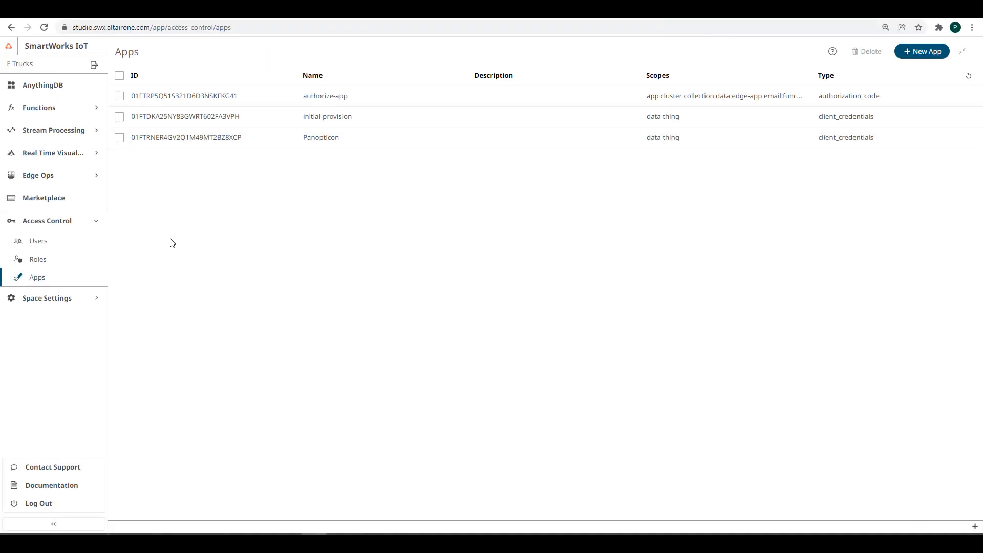
# - In Real Time Visualization Workbooks, start a new folder inside ~altair01
pyautogui.click(95, 221)
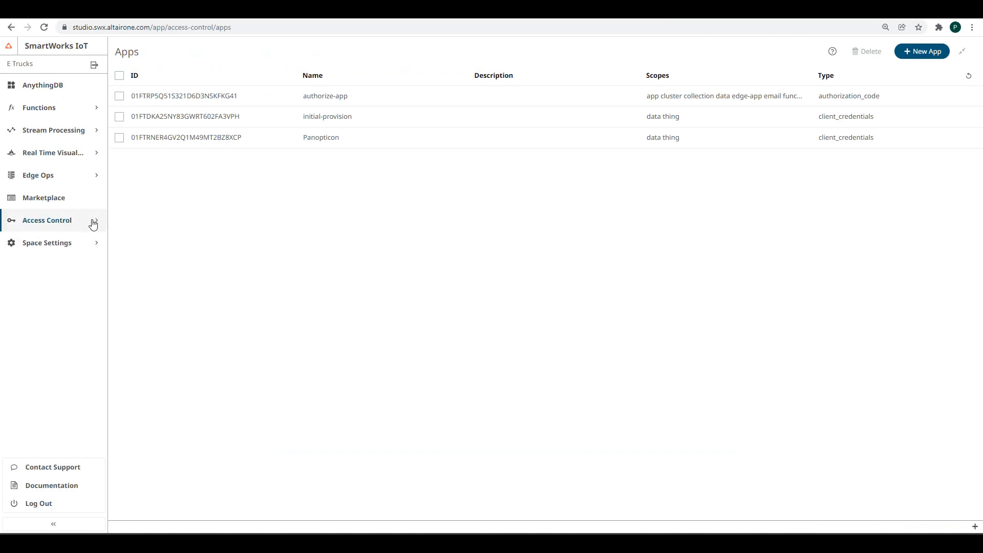
pyautogui.click(82, 156)
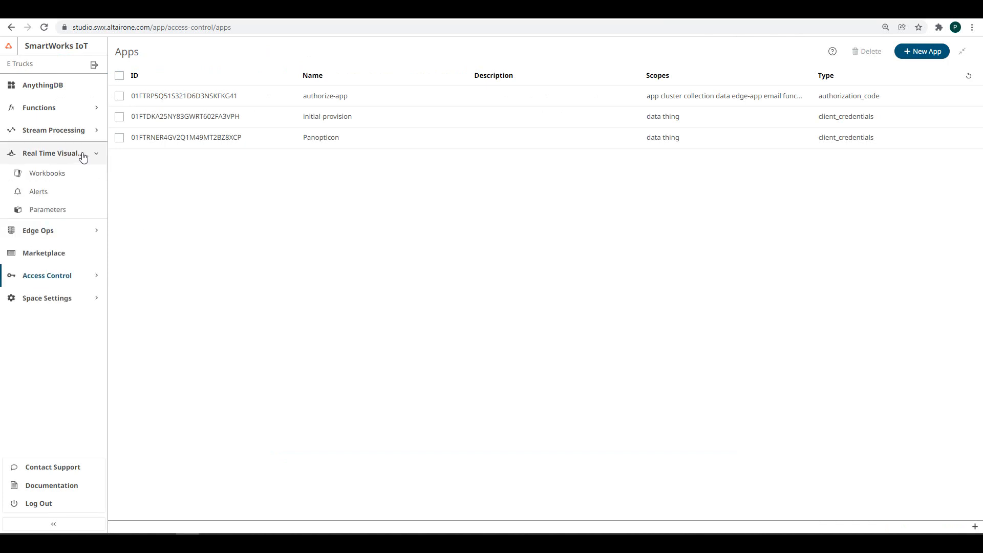
pyautogui.click(50, 178)
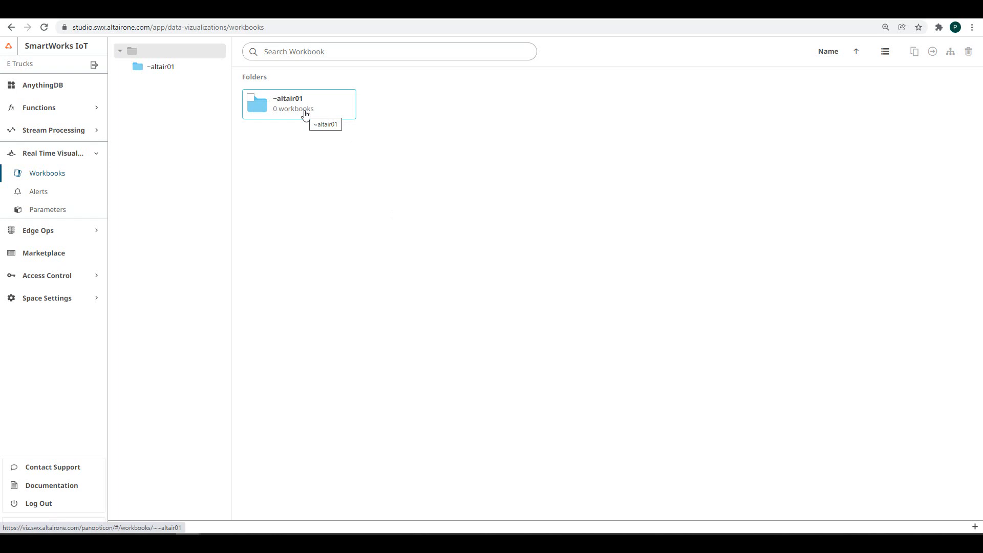
pyautogui.rightClick(286, 109)
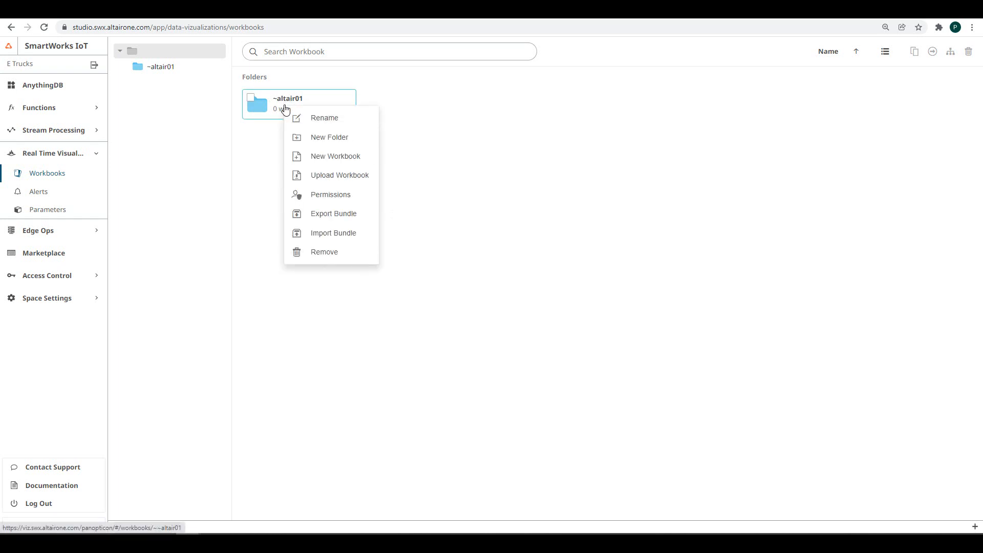
pyautogui.click(307, 118)
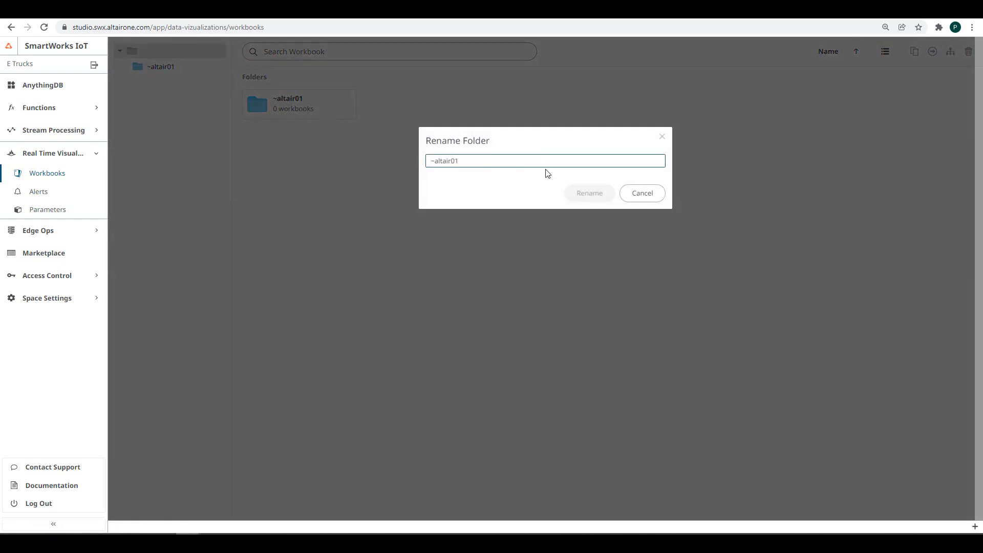
pyautogui.click(633, 197)
pyautogui.rightClick(292, 106)
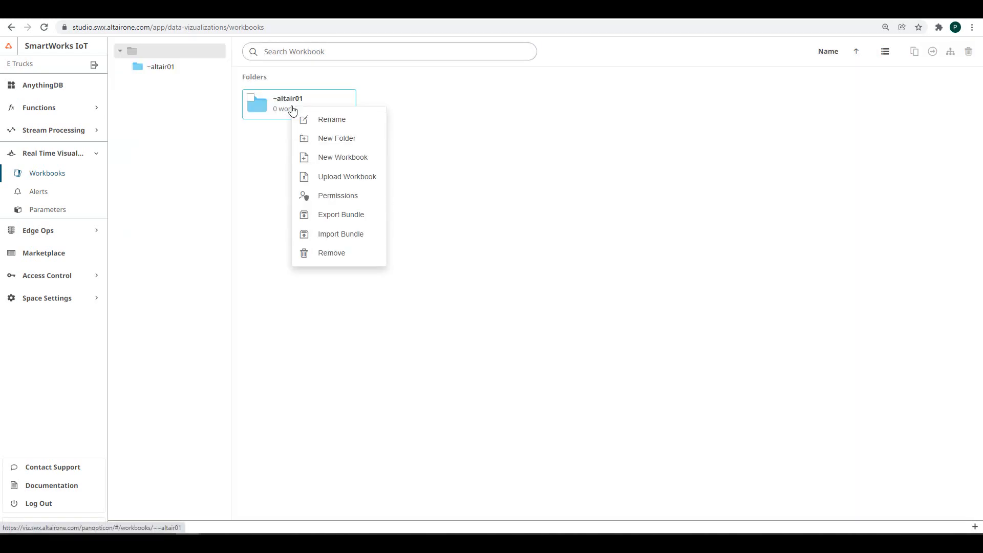
pyautogui.click(310, 138)
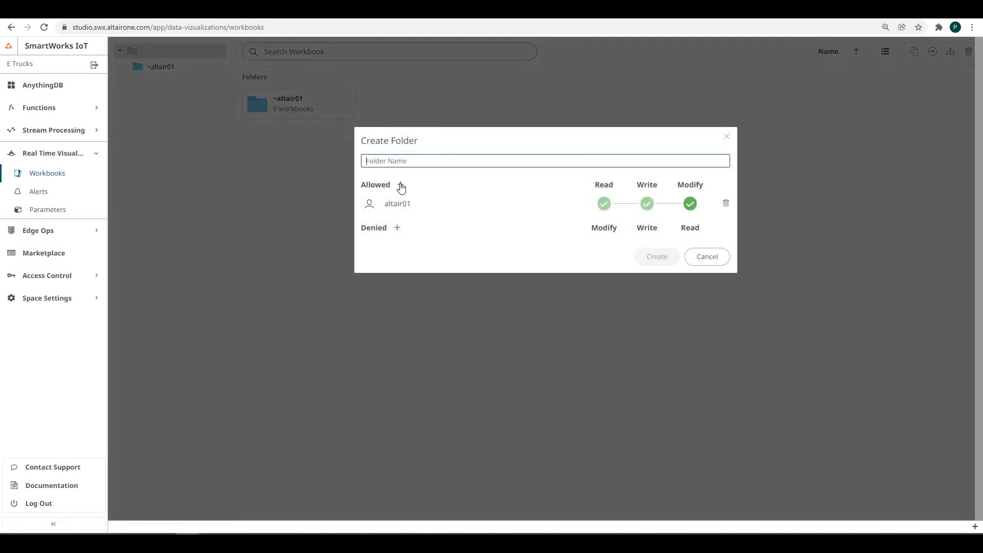
# - Add a second user with write access and create the folder named 'My dashboards'
pyautogui.click(400, 185)
pyautogui.click(376, 222)
pyautogui.click(384, 251)
pyautogui.click(426, 221)
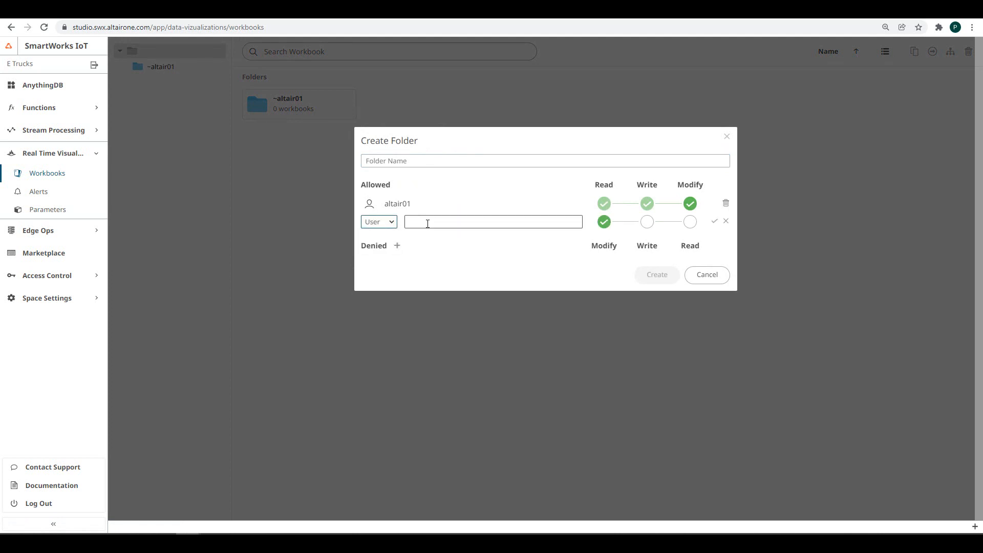
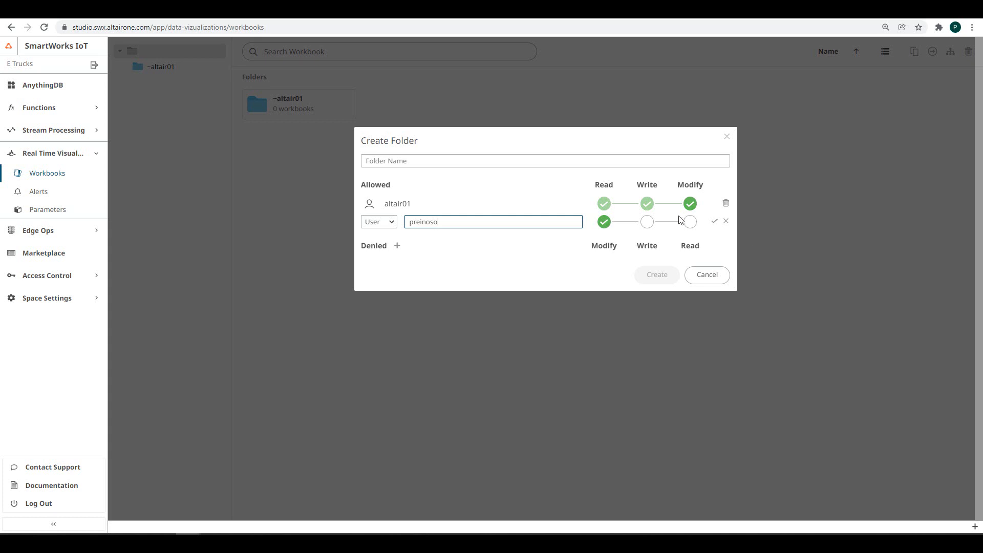
pyautogui.click(646, 226)
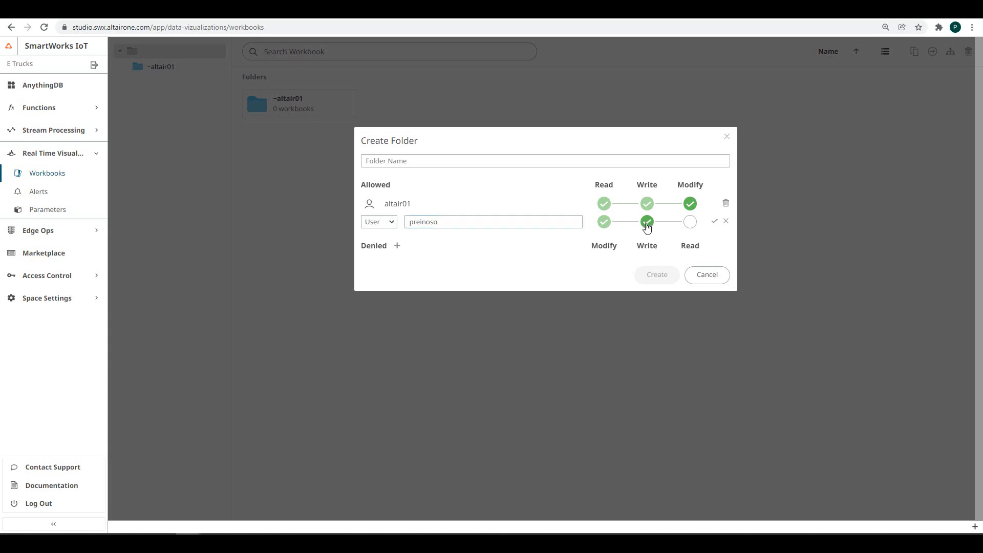
pyautogui.click(714, 222)
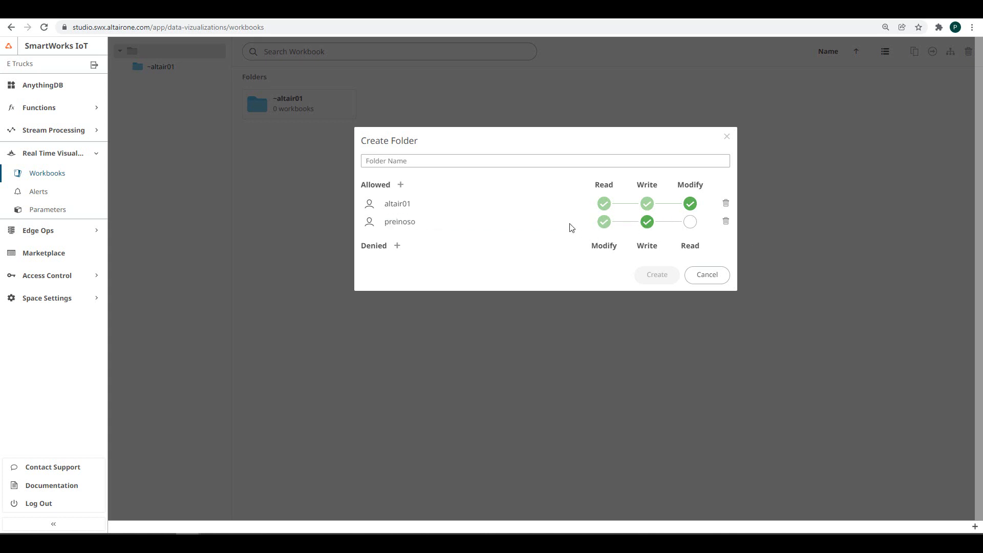
pyautogui.click(471, 166)
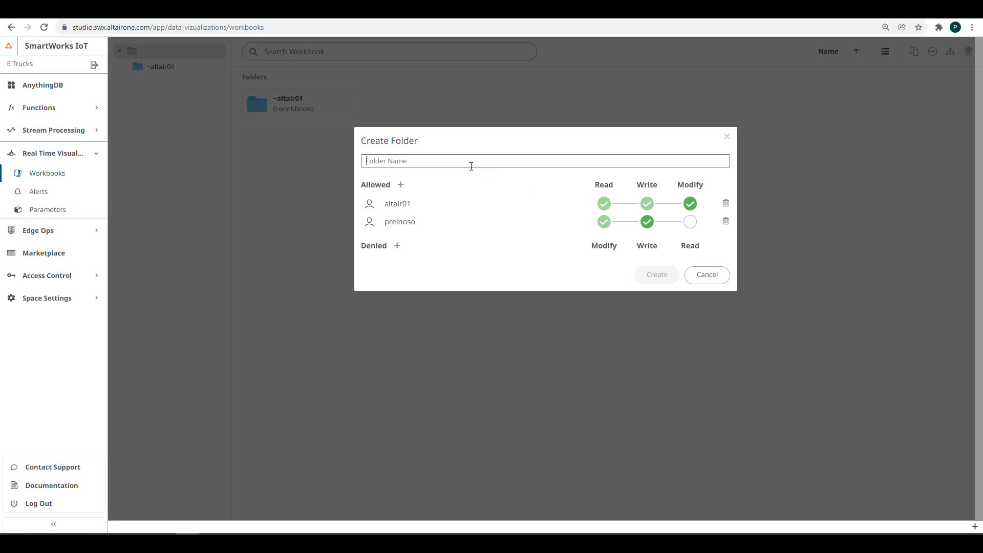
pyautogui.write('My dashboards')
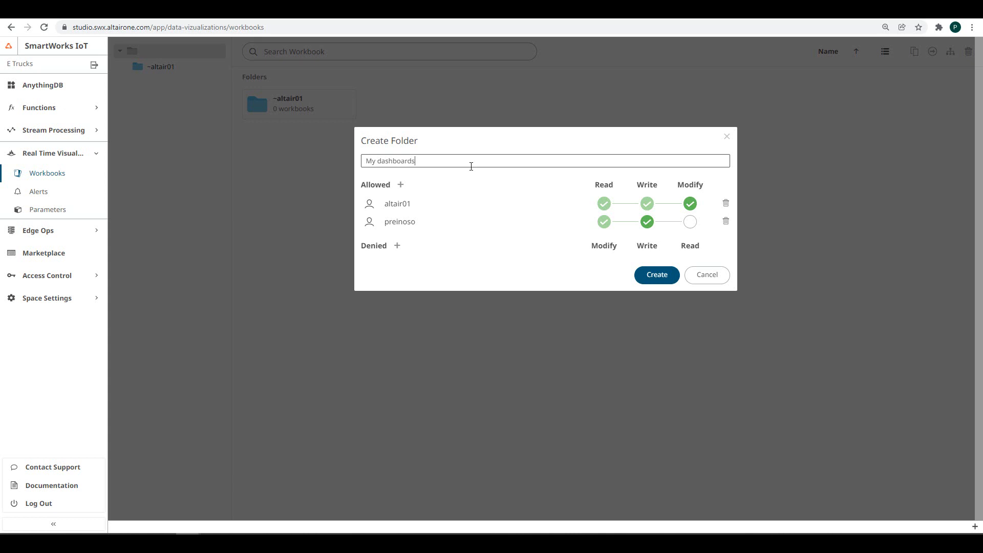
pyautogui.click(646, 275)
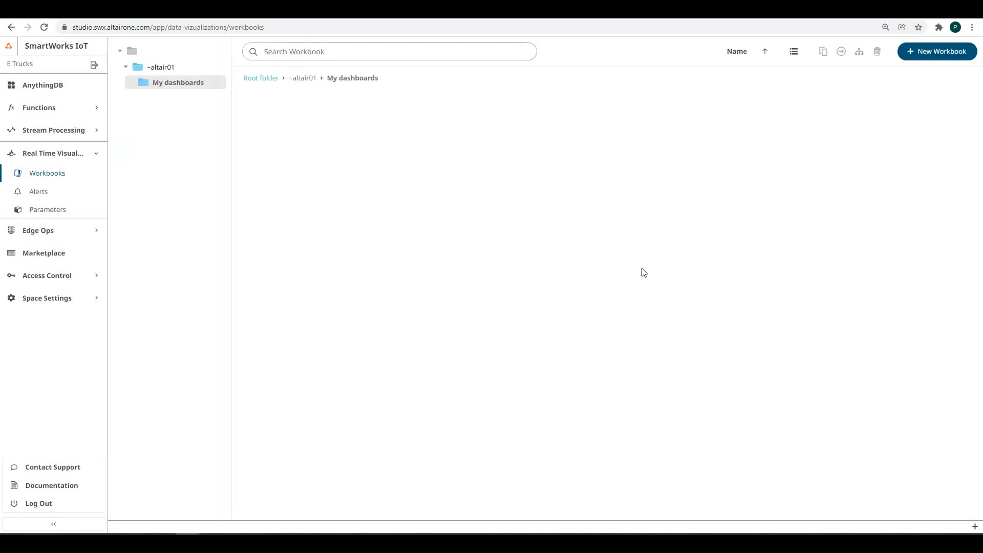
# - Create a blank workbook named Workbook1 in ~altair01, then return to the workbooks list
pyautogui.click(261, 77)
pyautogui.rightClick(286, 111)
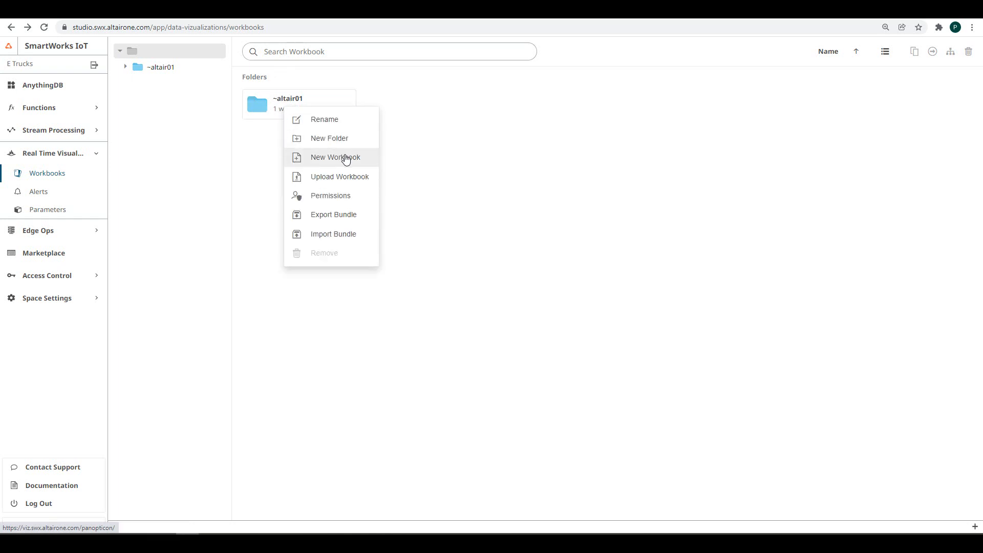
pyautogui.click(346, 158)
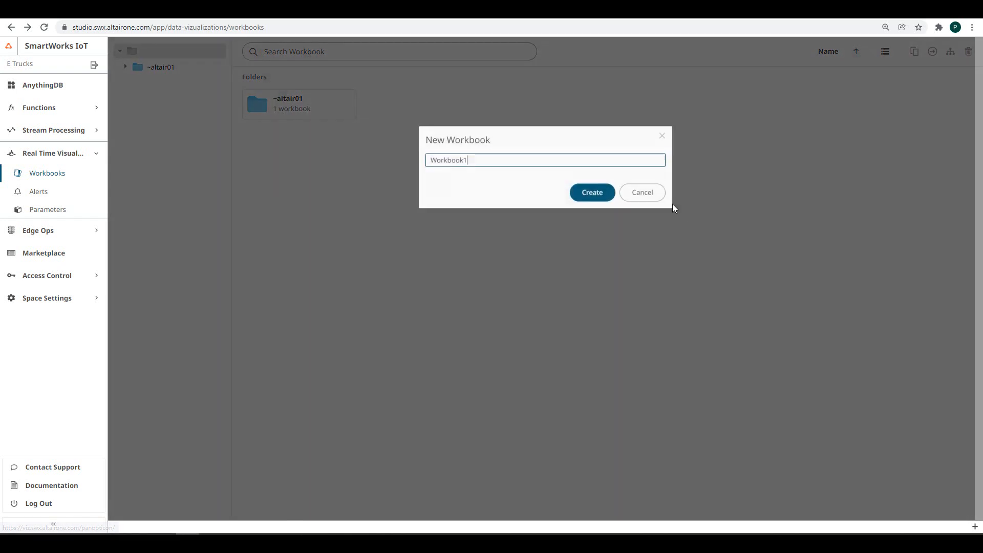
pyautogui.click(603, 196)
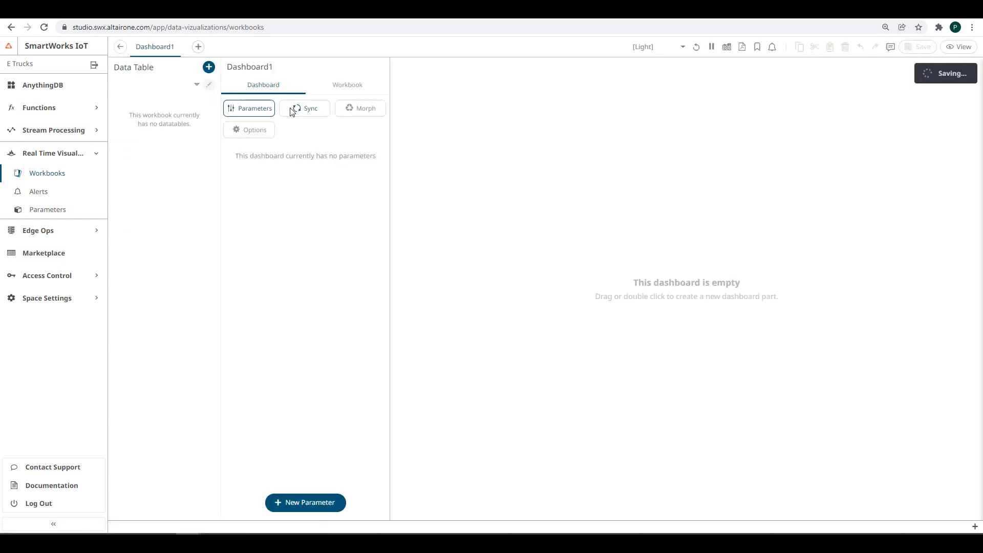
pyautogui.click(121, 47)
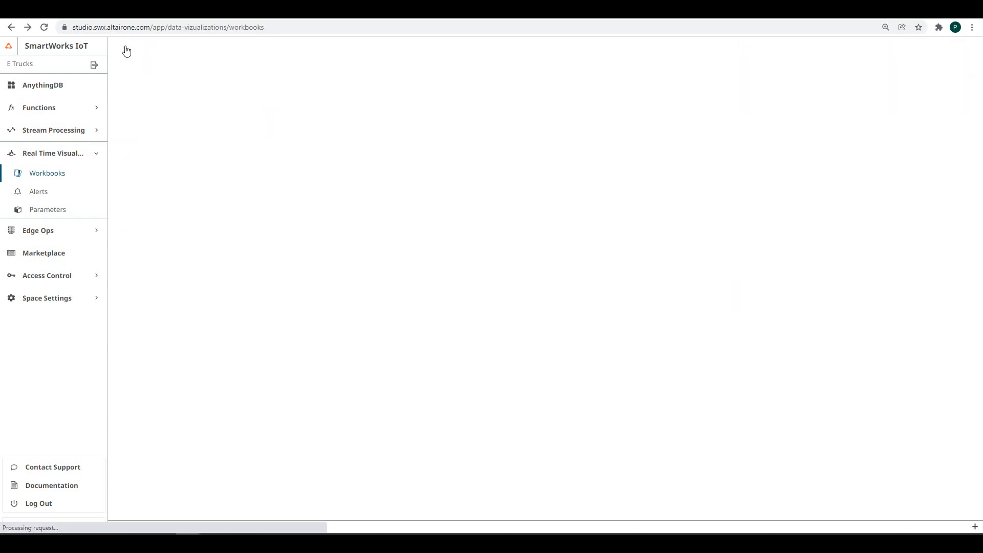
# - Upload the AiportDemo.exw workbook into ~altair01
pyautogui.rightClick(305, 228)
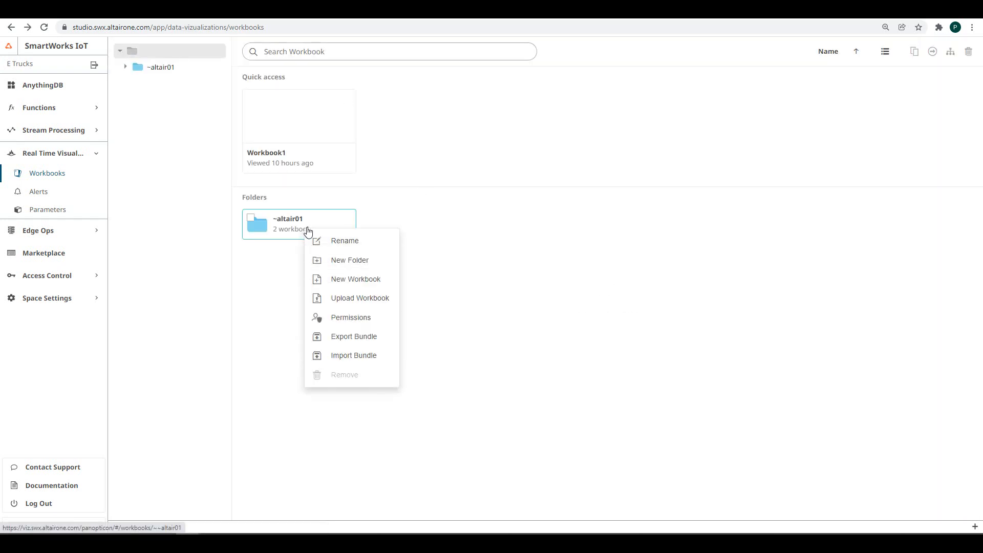
pyautogui.click(337, 301)
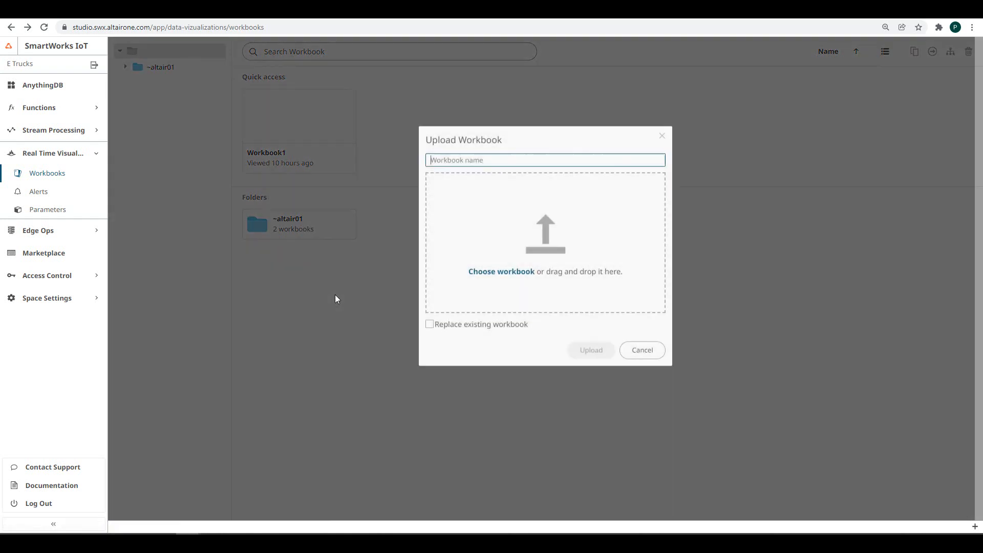
pyautogui.click(516, 279)
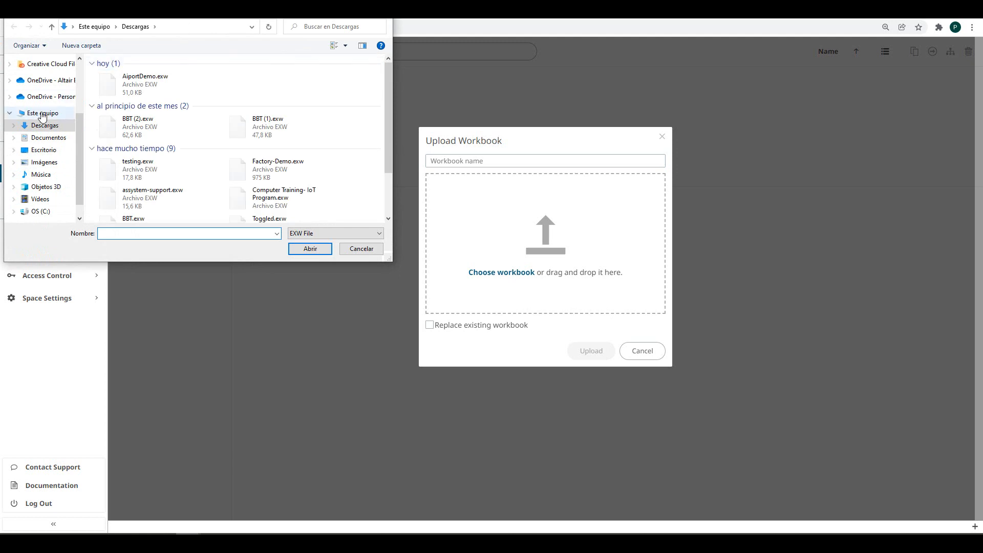
pyautogui.click(153, 83)
pyautogui.click(309, 248)
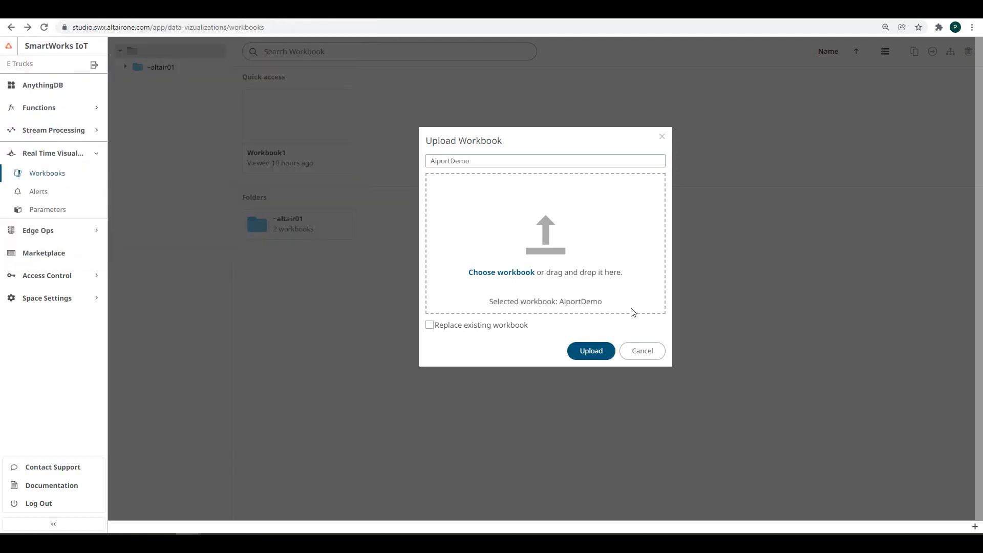
pyautogui.click(591, 348)
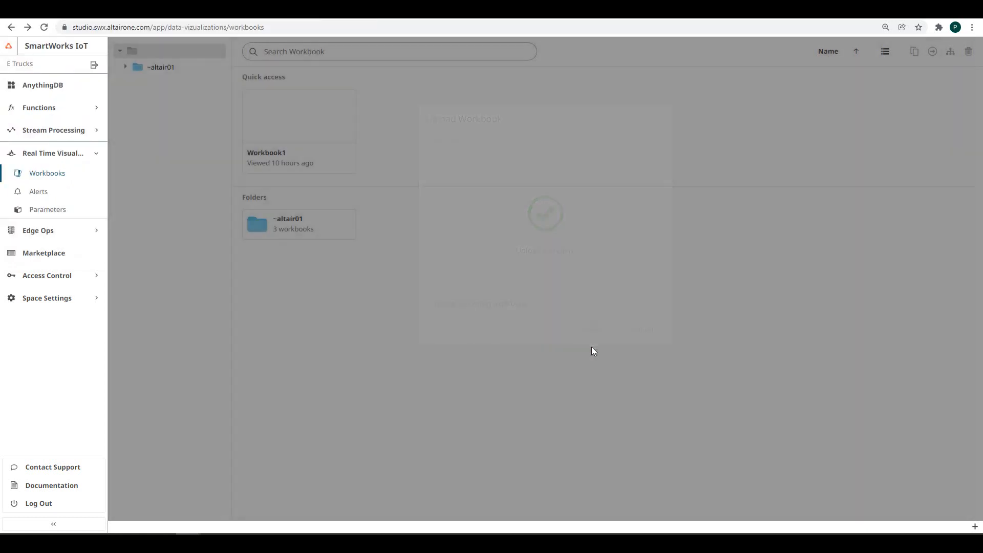
pyautogui.click(314, 224)
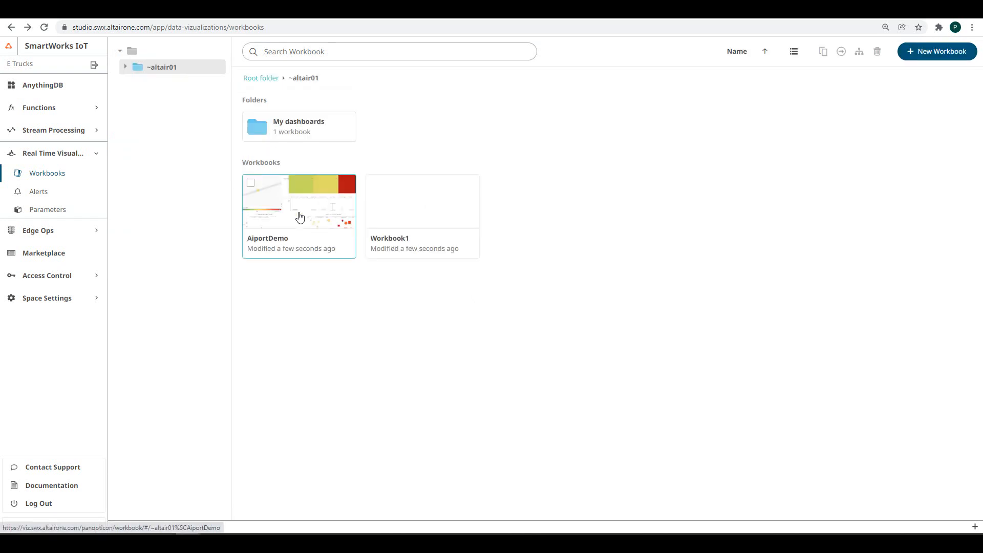
# - Review My dashboards' permissions without changes, then start importing a bundle into it
pyautogui.rightClick(286, 128)
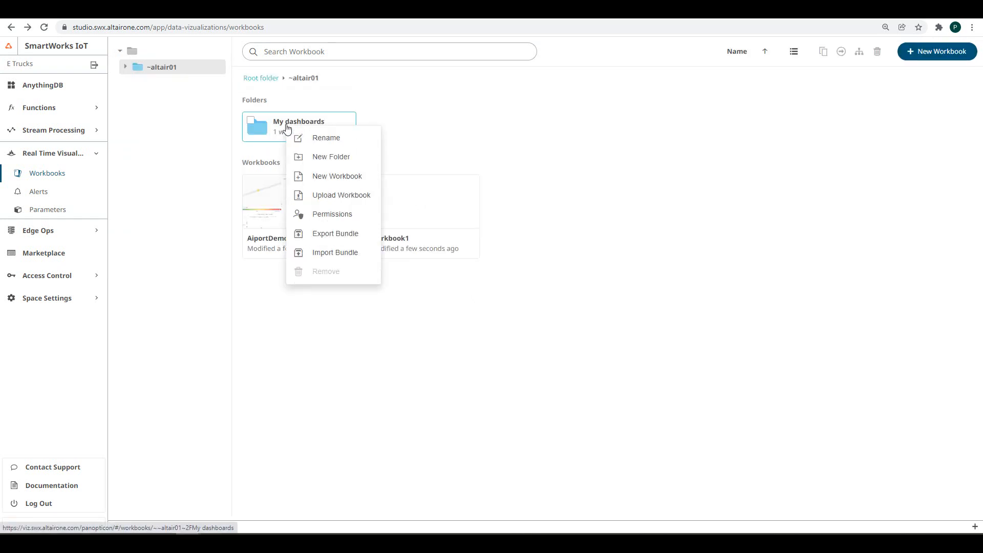
pyautogui.click(317, 215)
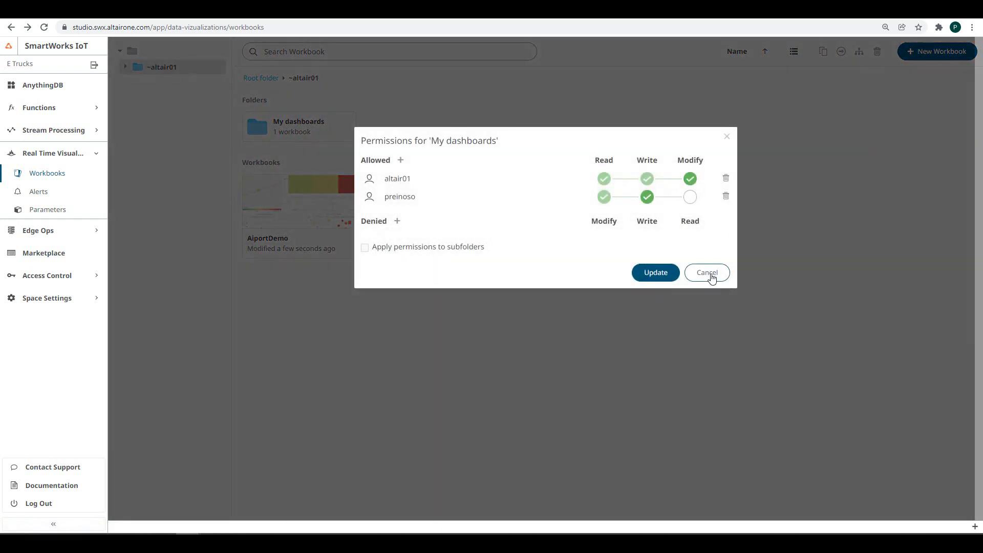
pyautogui.click(707, 257)
pyautogui.rightClick(286, 124)
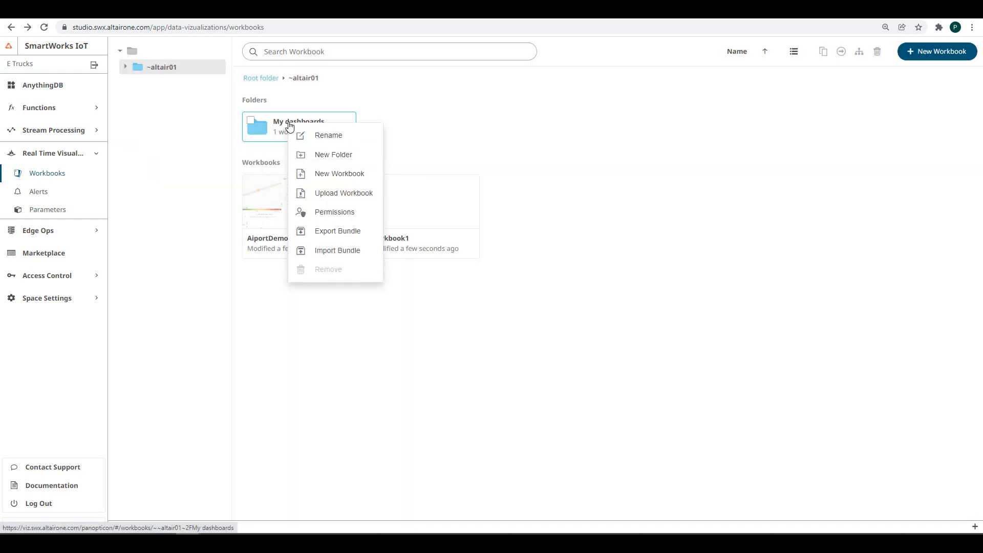
pyautogui.click(337, 250)
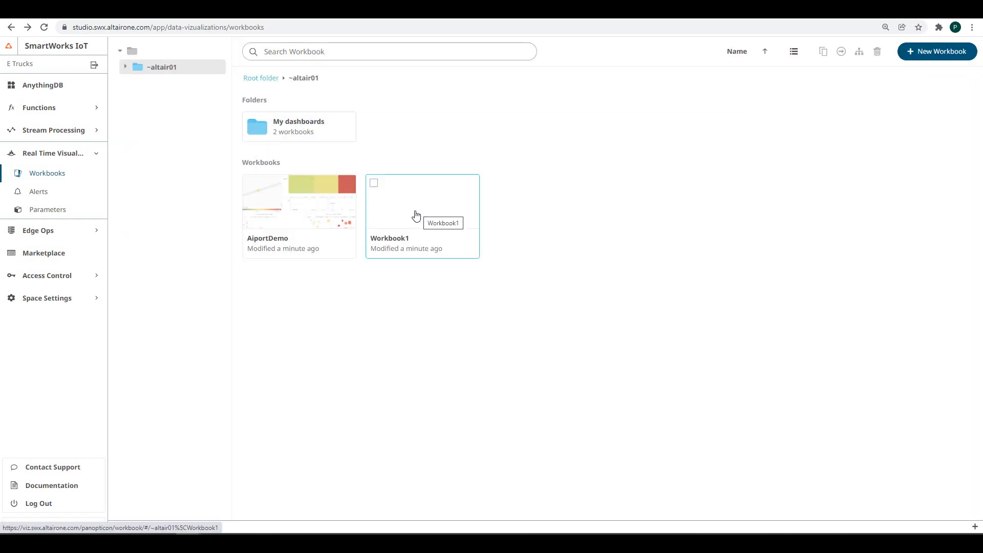
# - Rename Workbook1 to 'ETrucks-dashboard'
pyautogui.rightClick(415, 216)
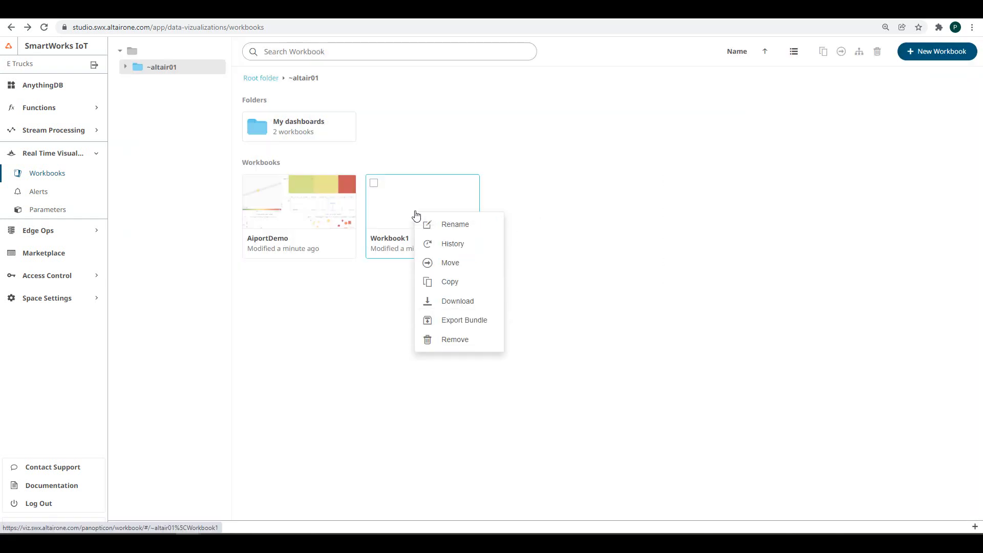
pyautogui.click(446, 224)
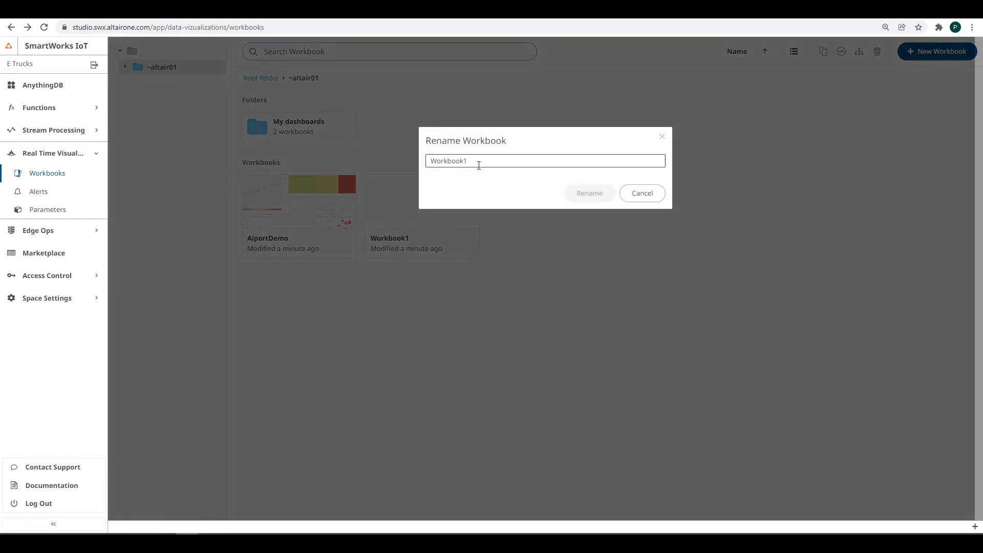
pyautogui.moveTo(479, 166); pyautogui.dragTo(410, 167)
pyautogui.write('ETrucks-da')
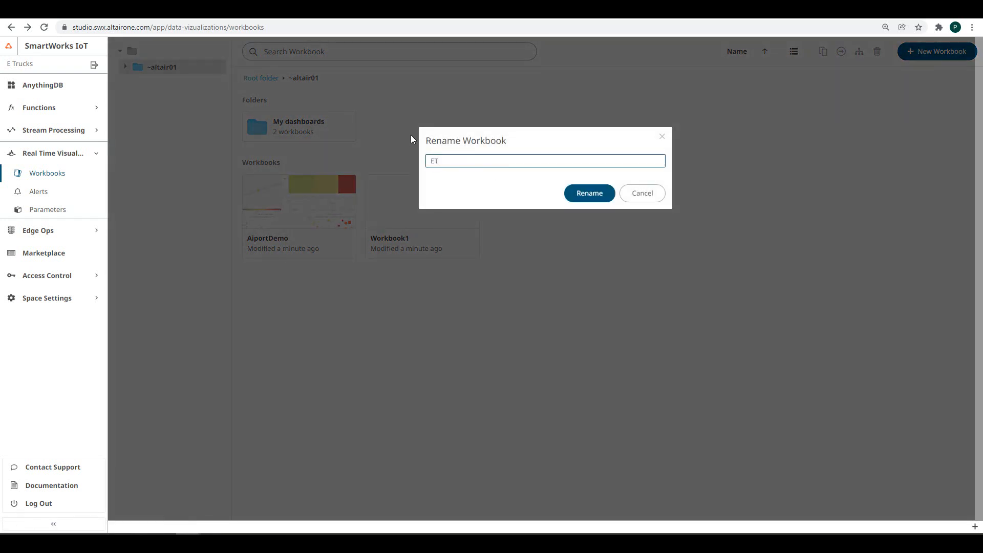
pyautogui.write('shboard')
pyautogui.click(604, 199)
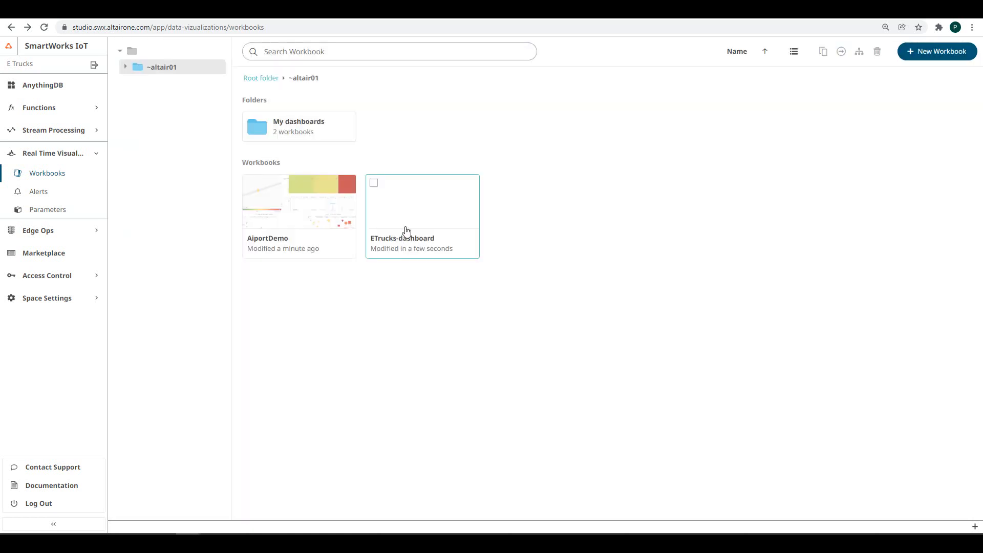
# - Open ETrucks-dashboard in edit mode and add a new data table
pyautogui.click(407, 225)
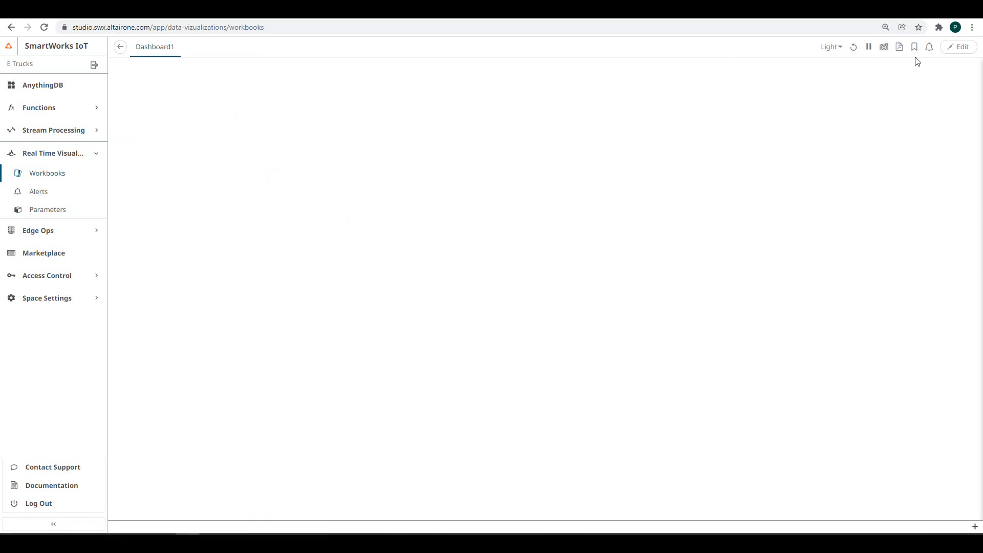
pyautogui.click(954, 50)
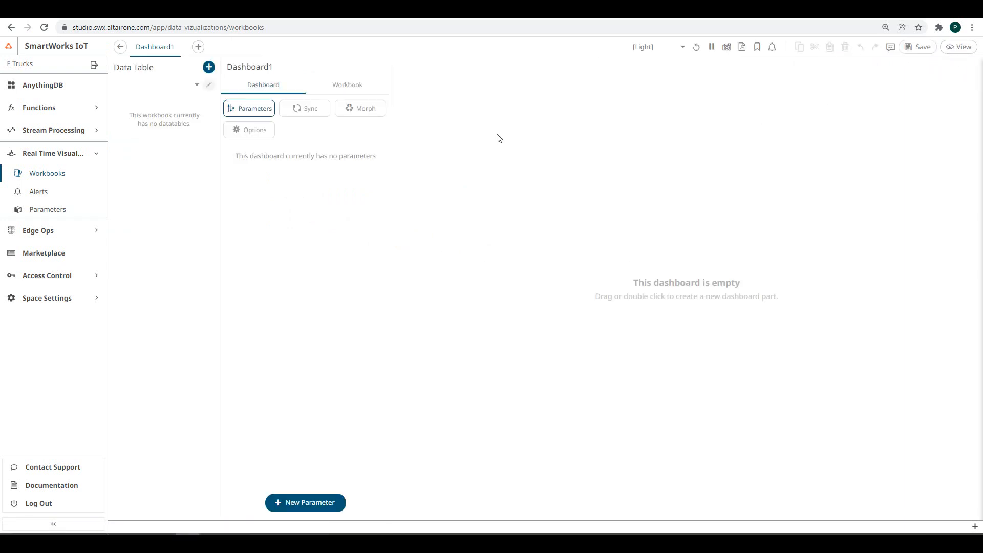
pyautogui.click(209, 67)
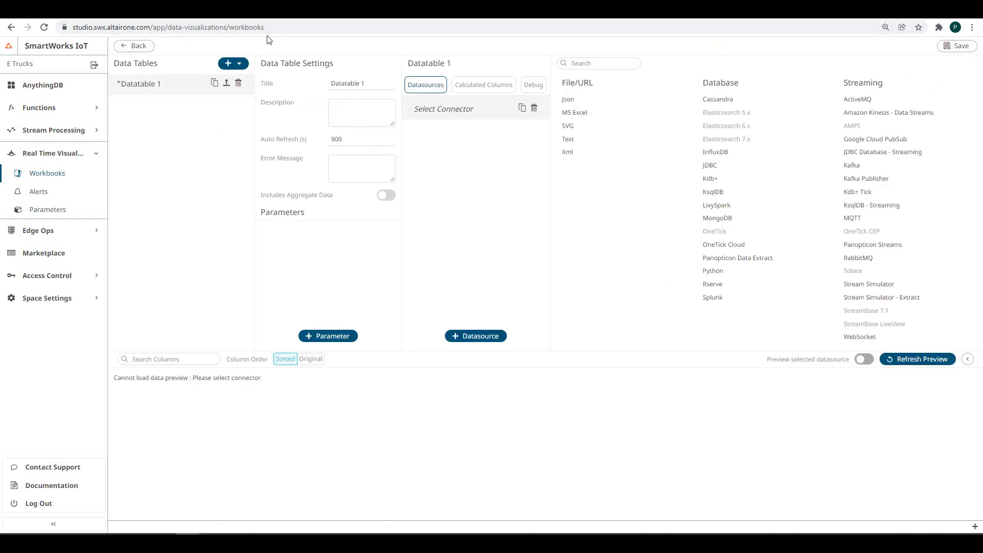
# - Add the Things-status connector data table and look up the Panopticon app's credentials
pyautogui.click(239, 63)
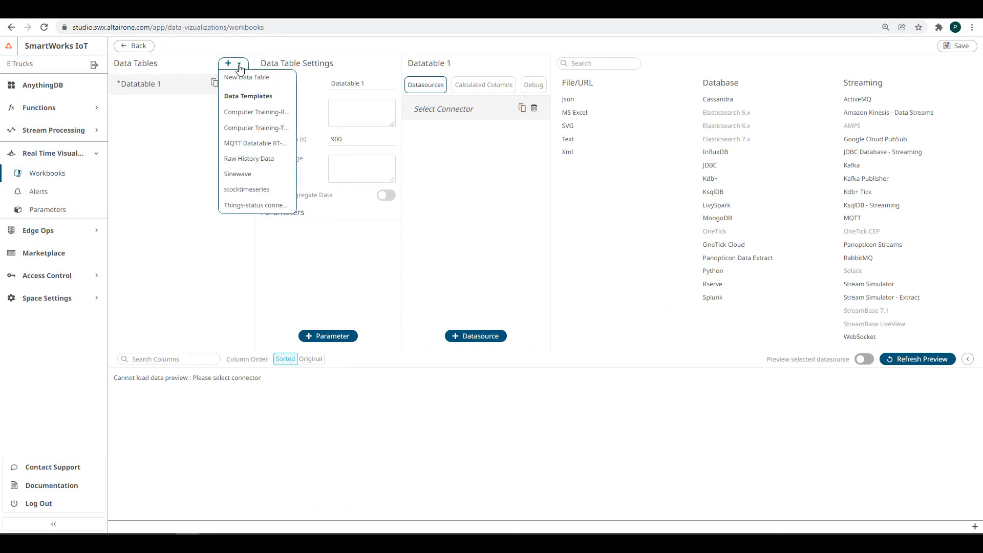
pyautogui.click(251, 206)
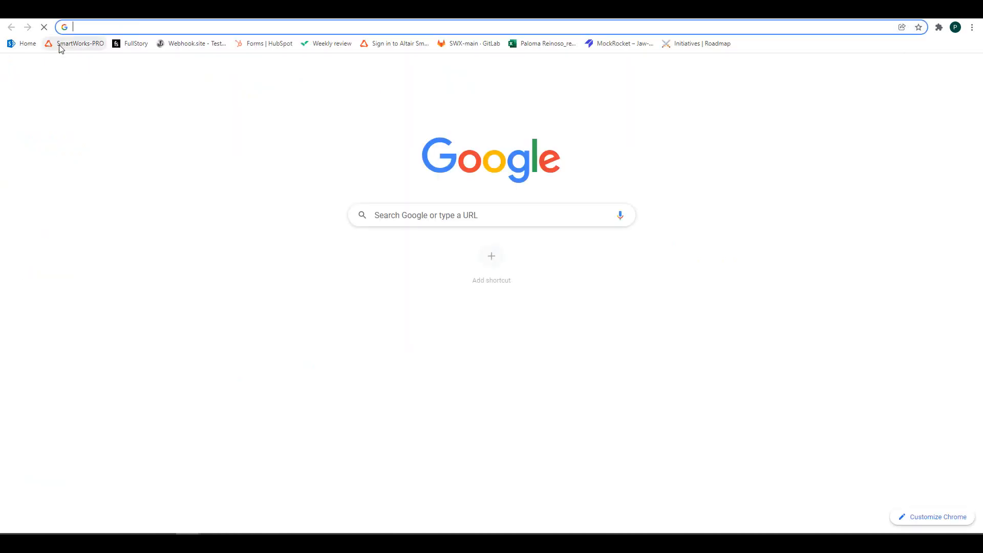
pyautogui.click(60, 42)
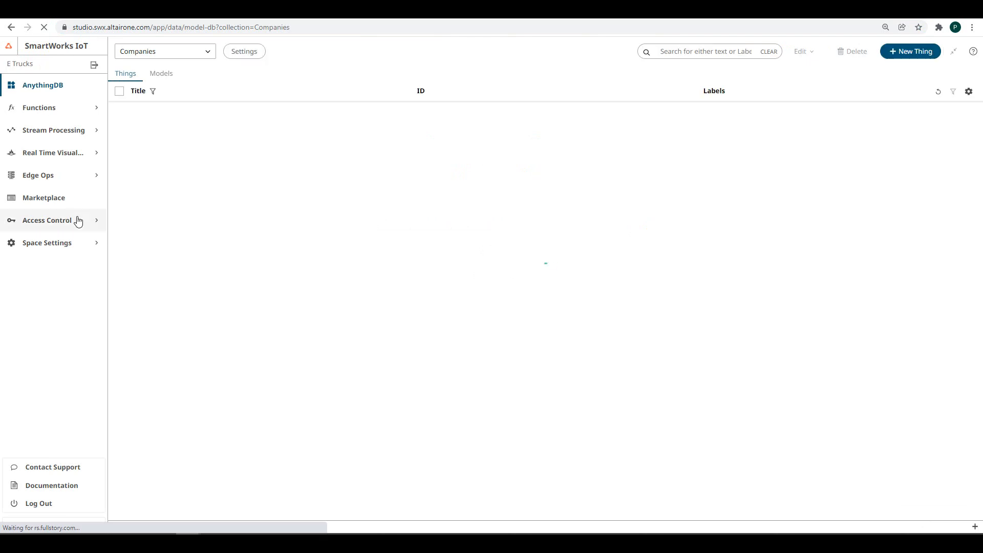
pyautogui.click(74, 220)
pyautogui.click(42, 278)
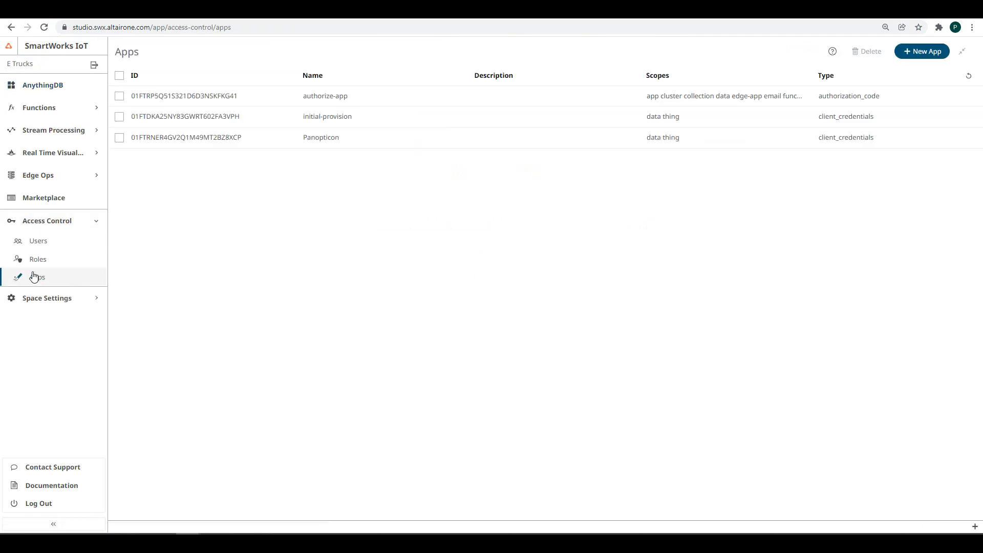
pyautogui.click(415, 139)
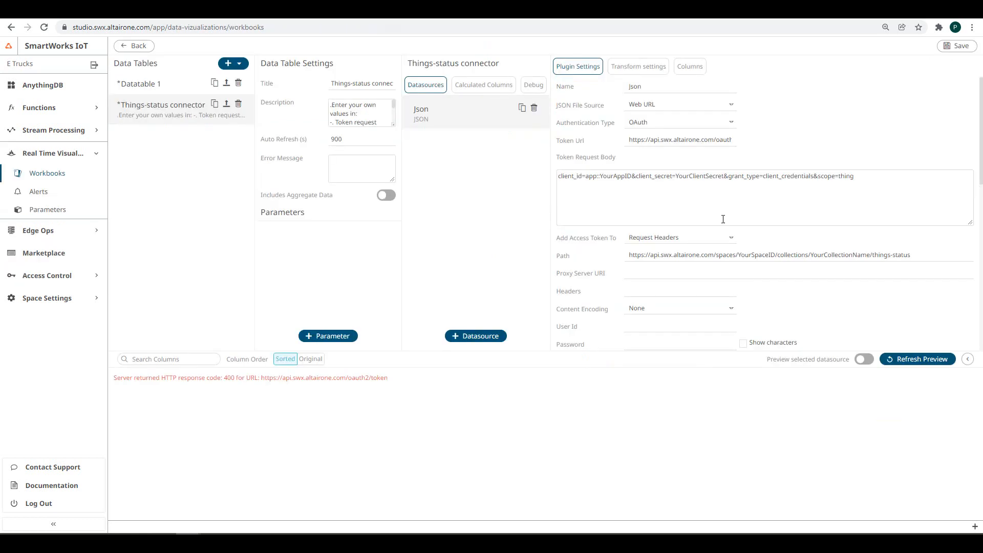
pyautogui.moveTo(586, 176); pyautogui.dragTo(631, 177)
# - Put Panopticon's client ID and a freshly reset client secret into the token request body
pyautogui.hotkey('ctrl', 'v')
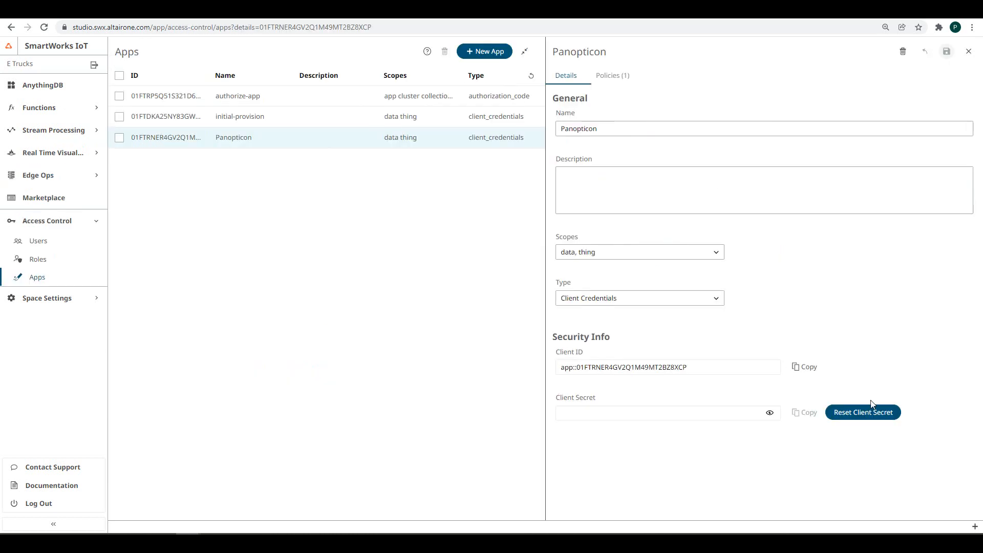
pyautogui.click(866, 412)
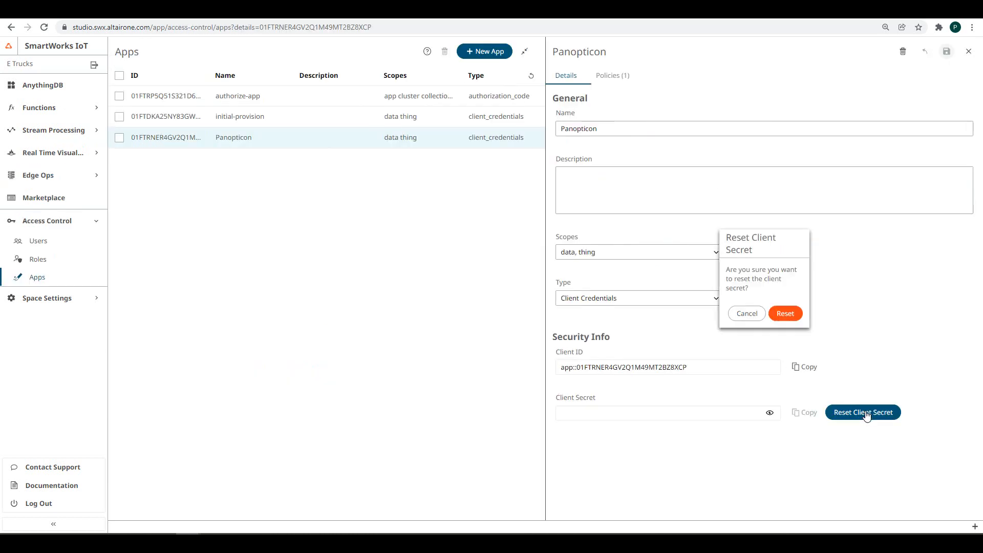
pyautogui.click(786, 312)
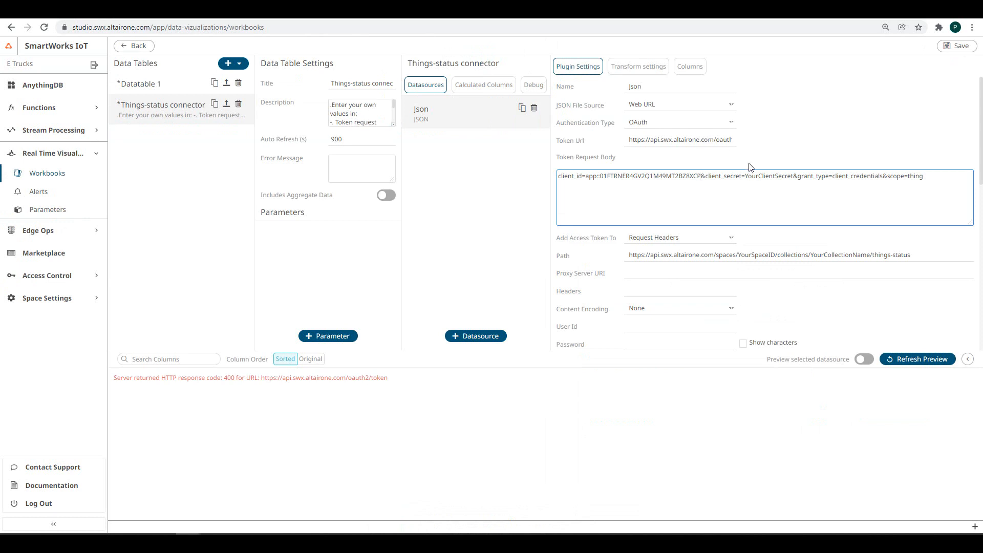
pyautogui.doubleClick(759, 177)
pyautogui.hotkey('ctrl', 'v')
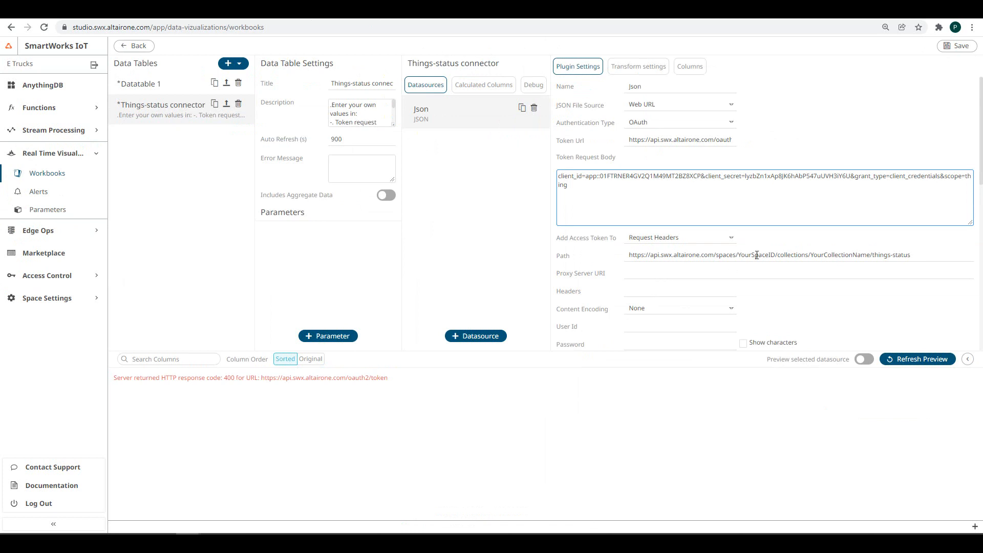
# - Replace the space ID in the Path with 'etrucks'
pyautogui.doubleClick(756, 255)
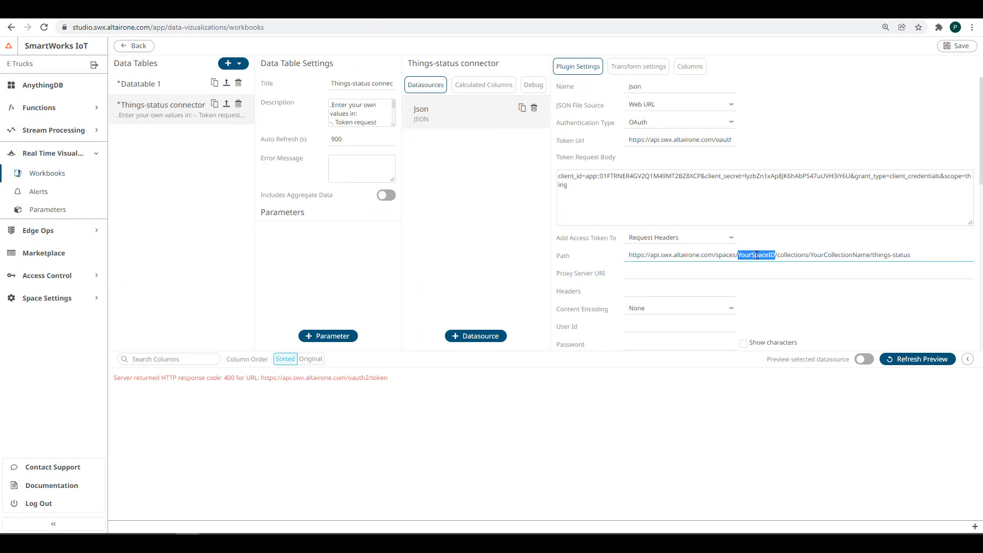
pyautogui.write('etrucks')
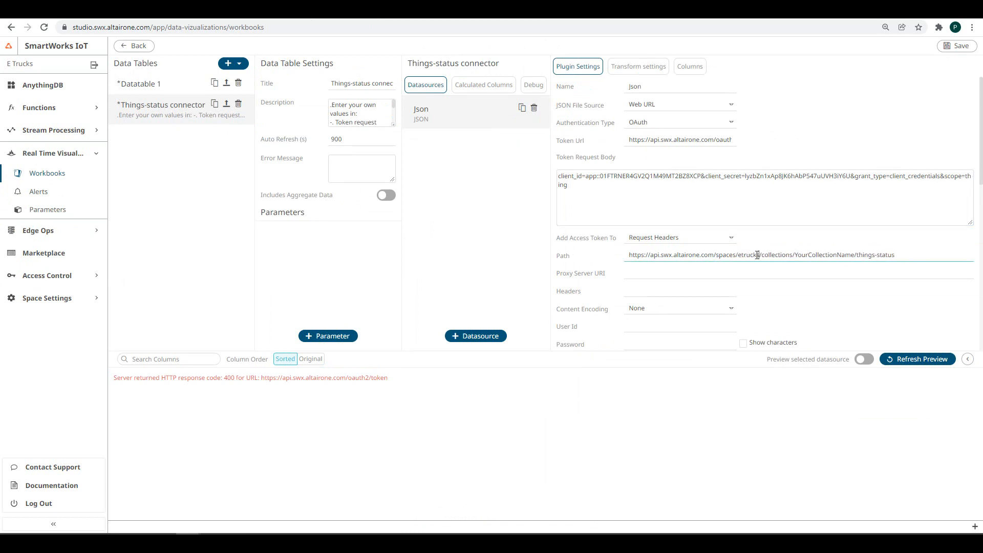
pyautogui.doubleClick(835, 255)
# - Set the collection to Trucks, generate columns, preview truck rows, and save the data table
pyautogui.write('Trucks')
pyautogui.scroll(-5, 836, 259)
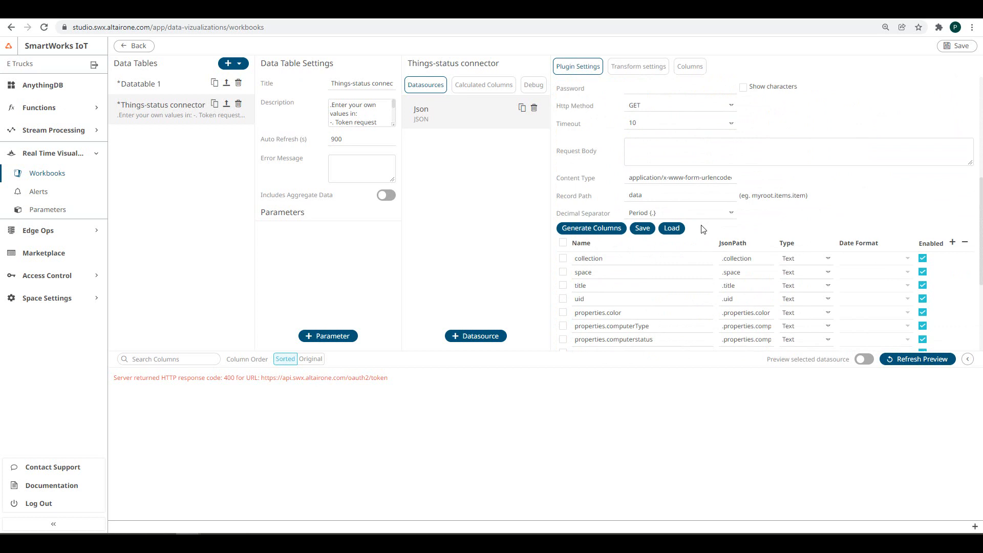
pyautogui.click(591, 228)
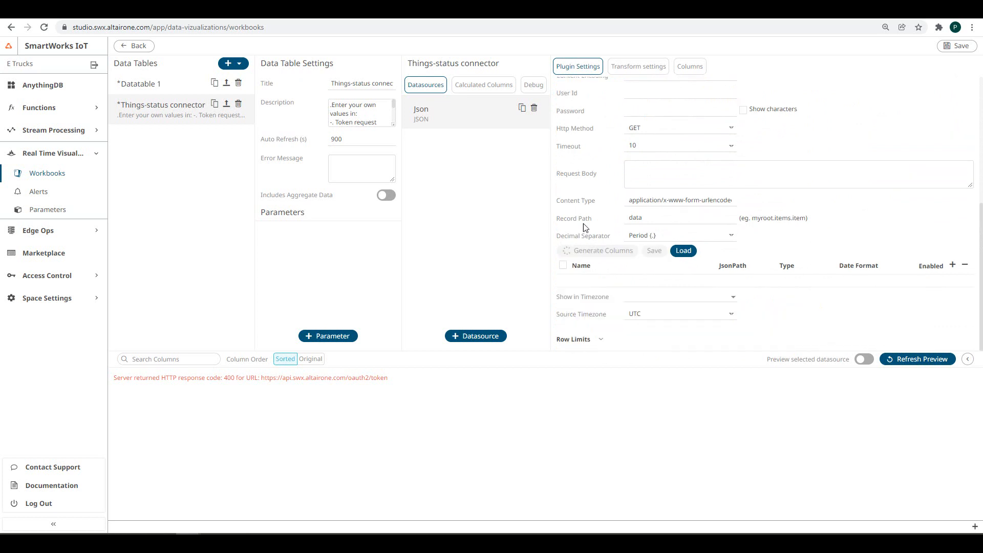
pyautogui.click(908, 362)
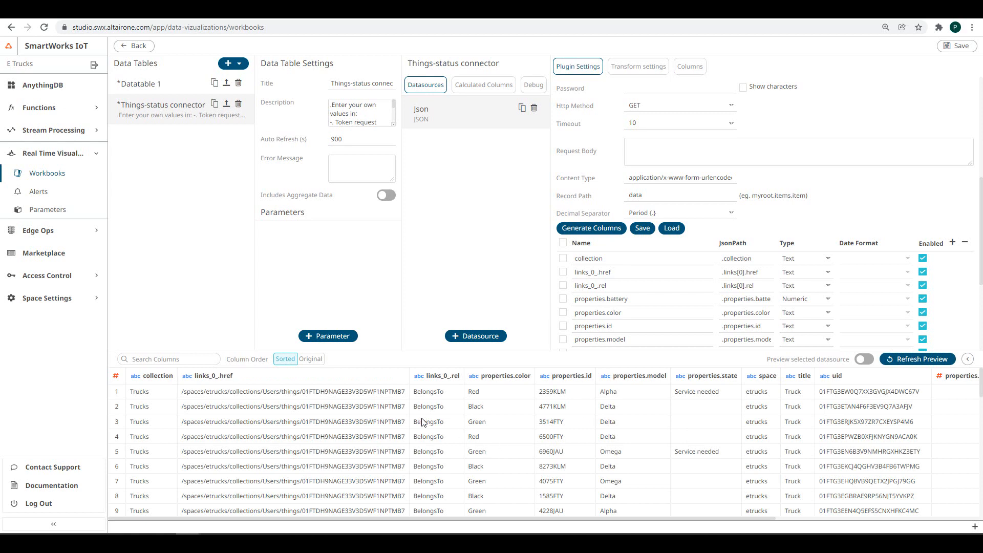
pyautogui.scroll(-5, 423, 421)
pyautogui.scroll(5, 423, 421)
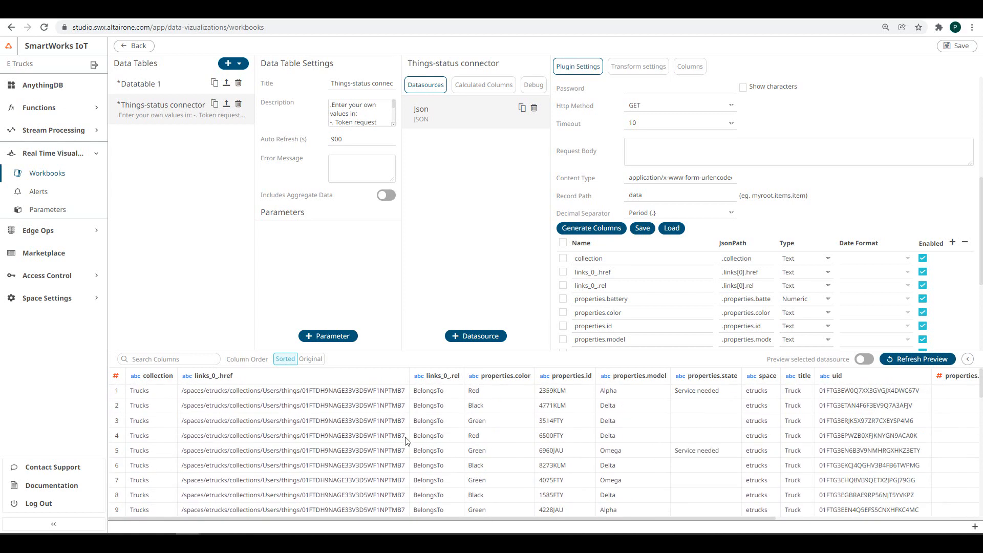
pyautogui.click(957, 46)
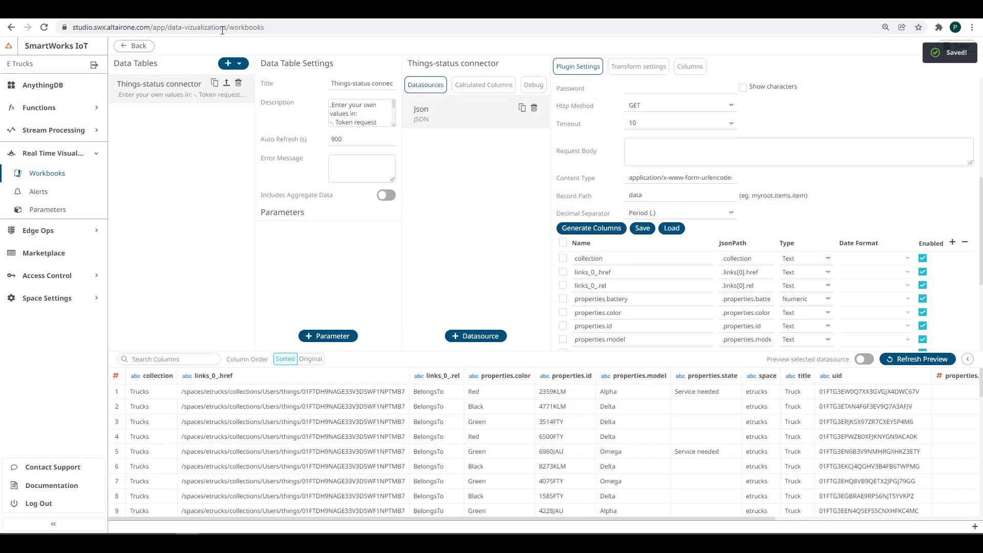
pyautogui.click(146, 51)
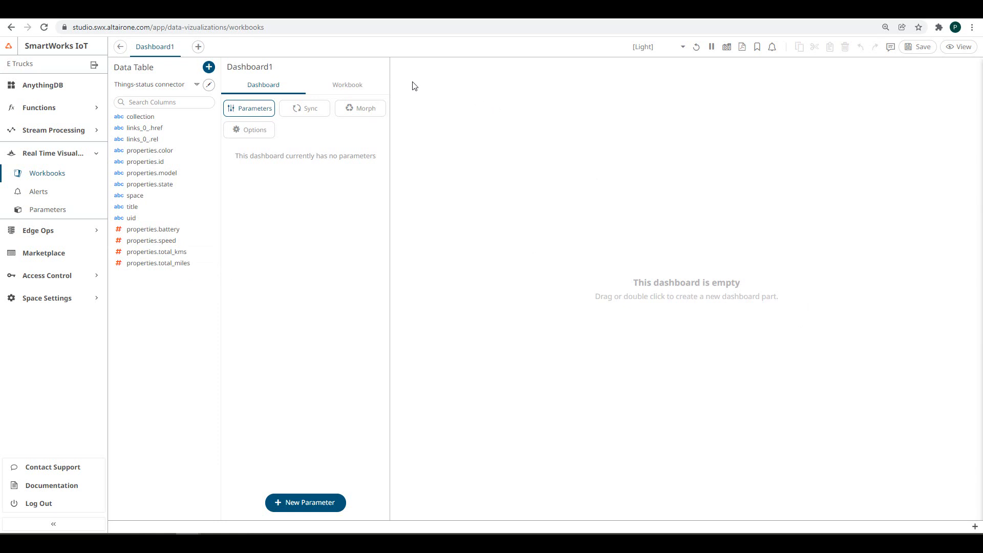
# - Add a widened vertical bar chart plotting properties.battery for each uid
pyautogui.moveTo(411, 82); pyautogui.dragTo(687, 256)
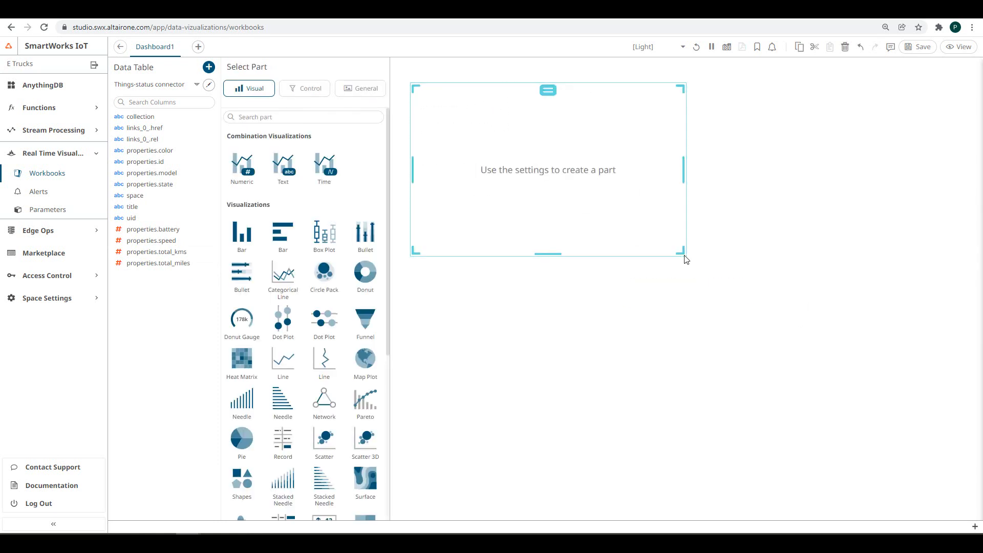
pyautogui.scroll(-5, 281, 219)
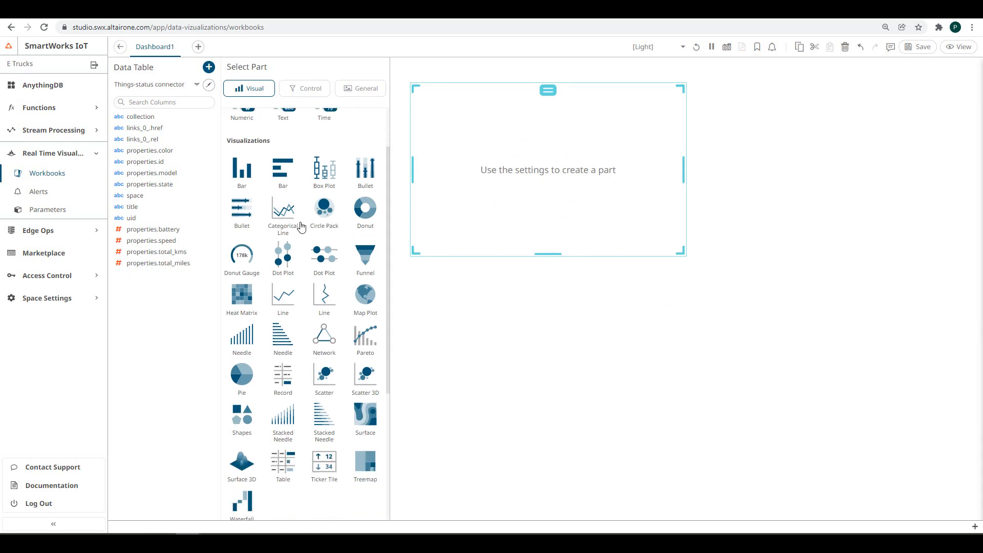
pyautogui.scroll(5, 276, 225)
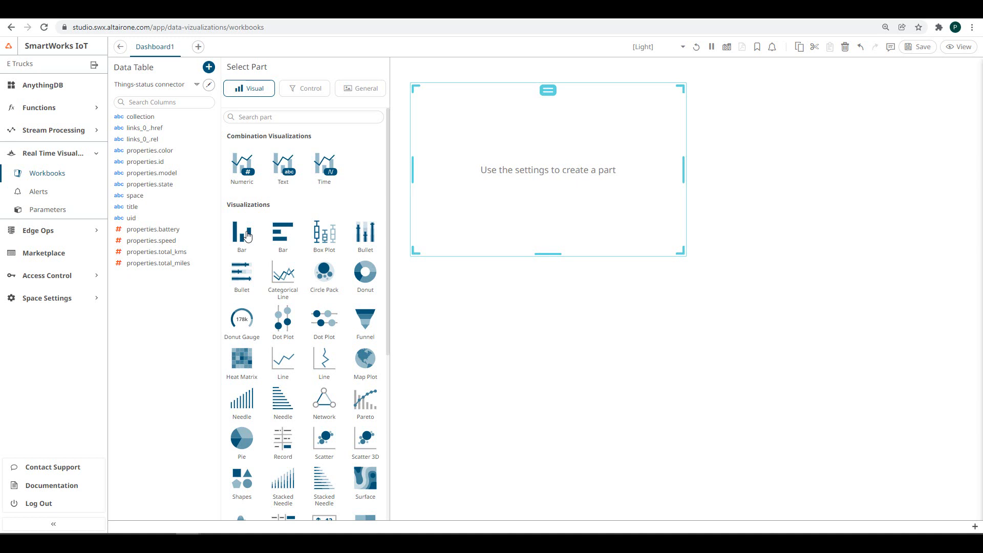
pyautogui.click(247, 235)
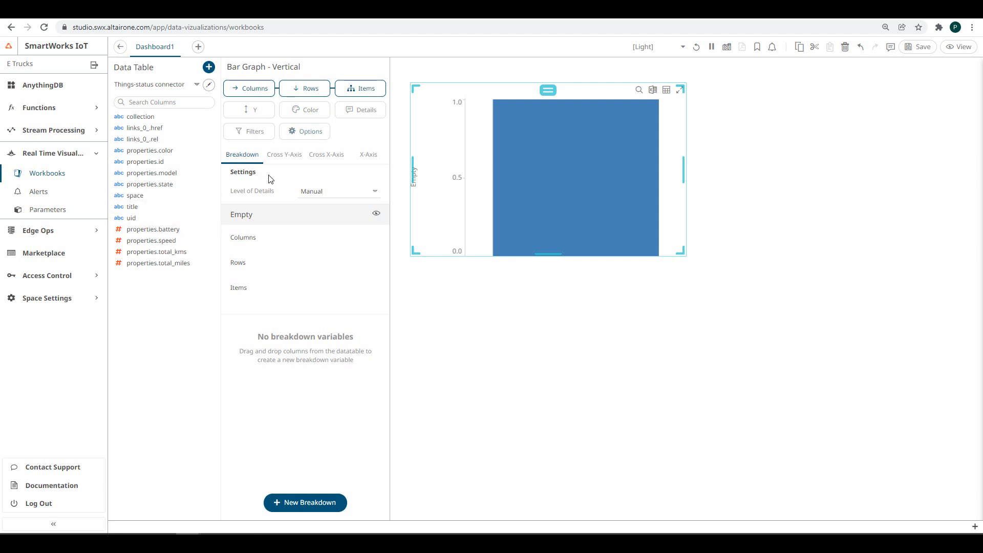
pyautogui.moveTo(153, 229); pyautogui.dragTo(250, 117)
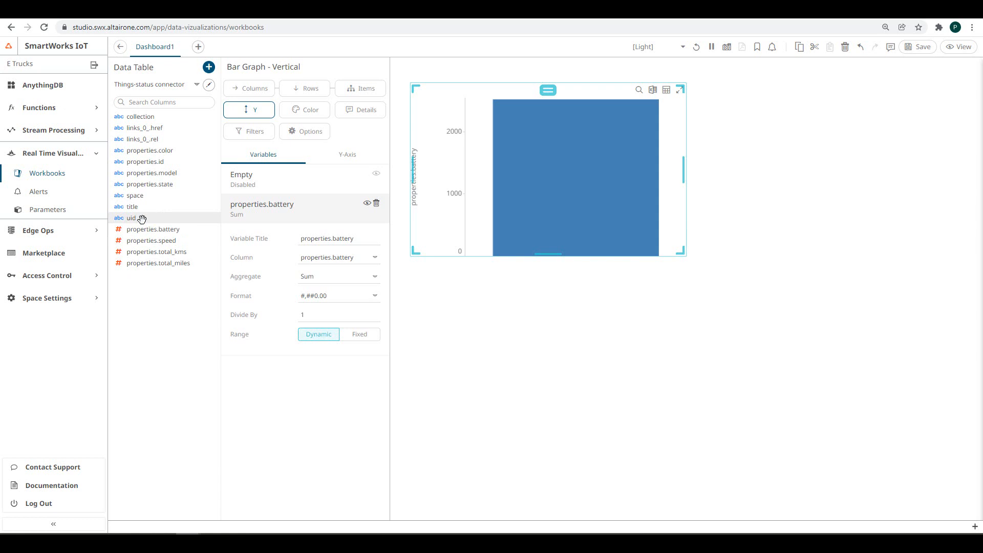
pyautogui.moveTo(142, 219); pyautogui.dragTo(352, 91)
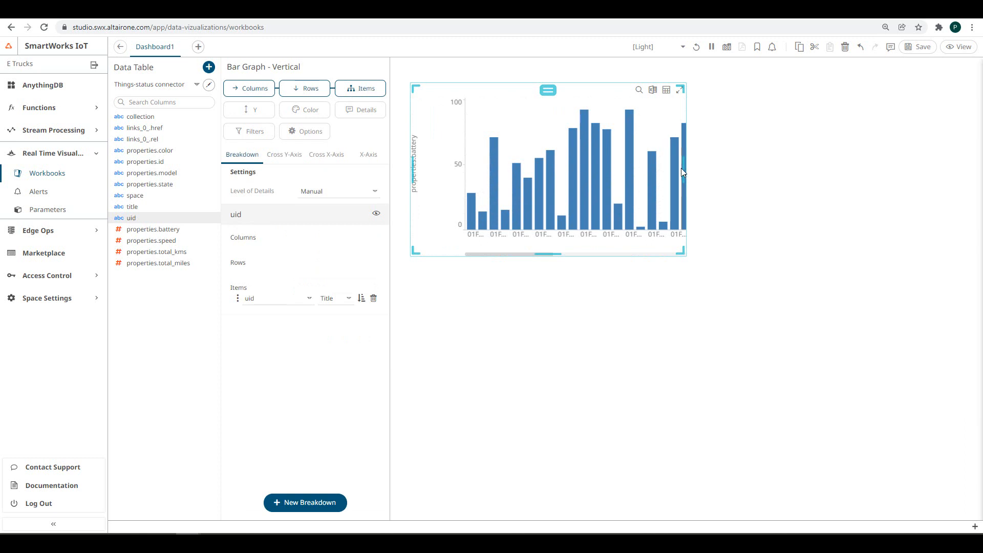
pyautogui.moveTo(682, 170); pyautogui.dragTo(931, 187)
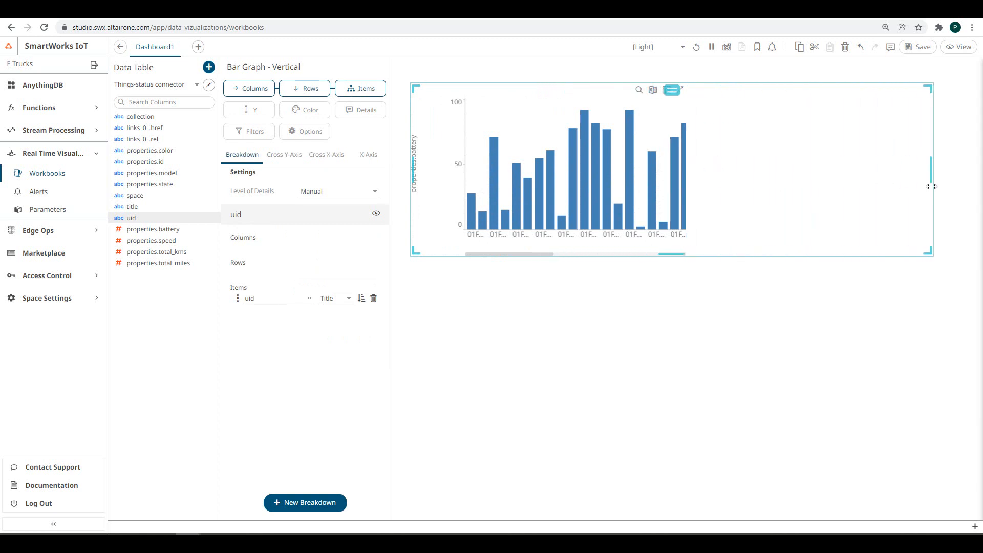
pyautogui.click(304, 109)
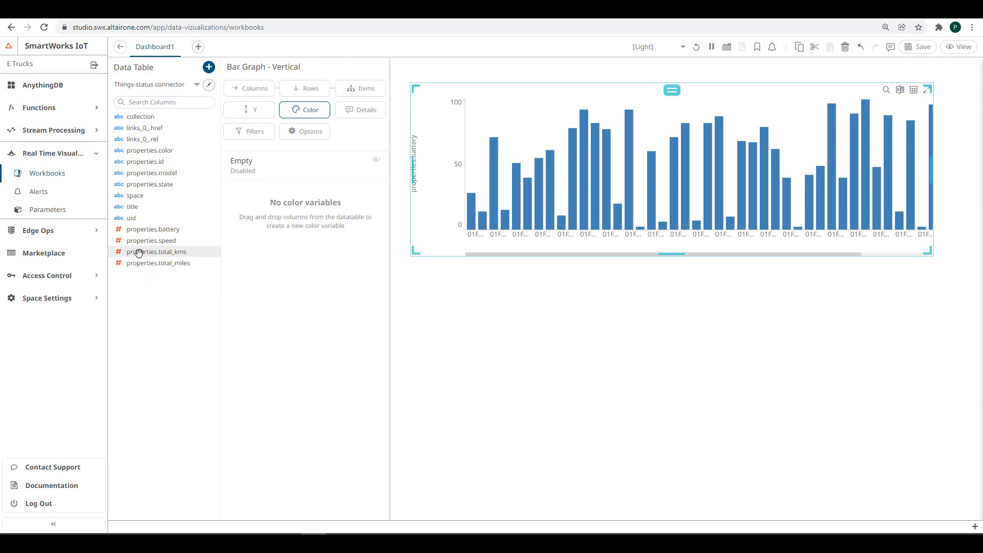
# - Colour the bars by properties.total_kms using the Purple-Orange palette
pyautogui.moveTo(138, 253); pyautogui.dragTo(310, 113)
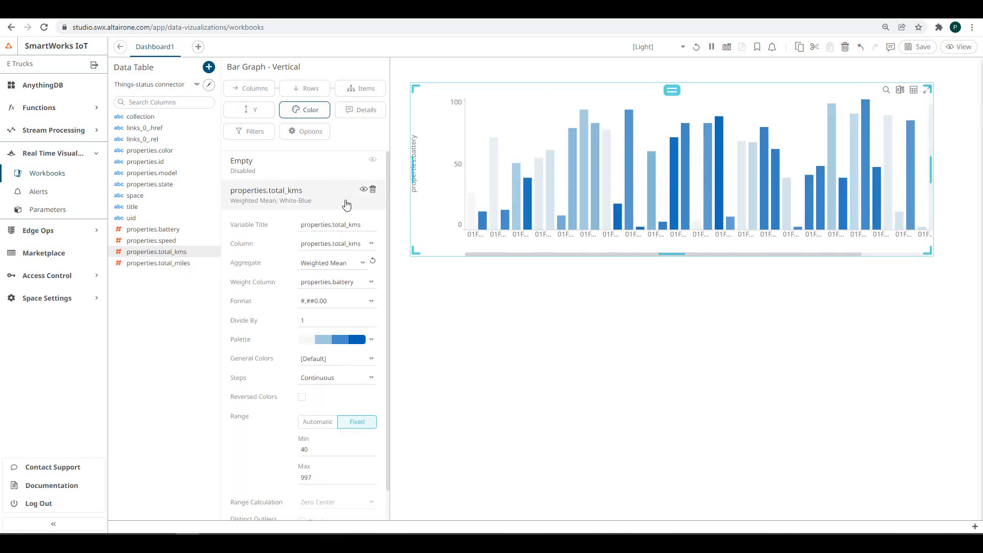
pyautogui.click(343, 340)
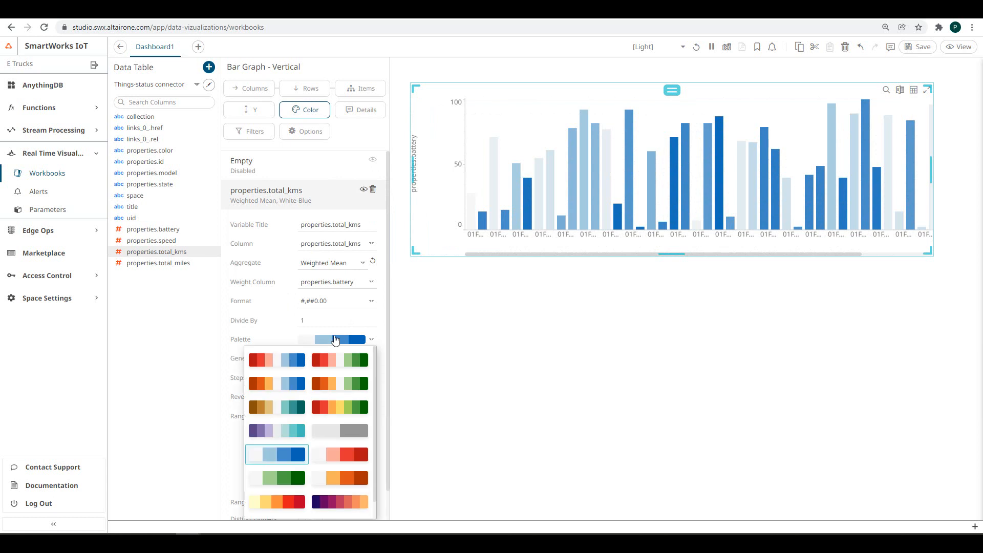
pyautogui.click(340, 502)
pyautogui.click(182, 401)
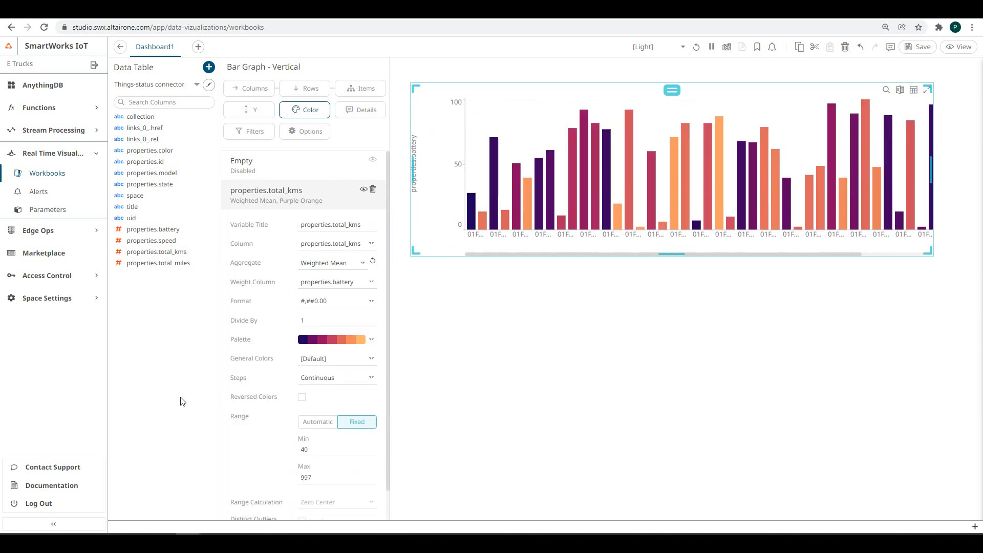
# - Sort the uid bars by height in descending order
pyautogui.click(249, 88)
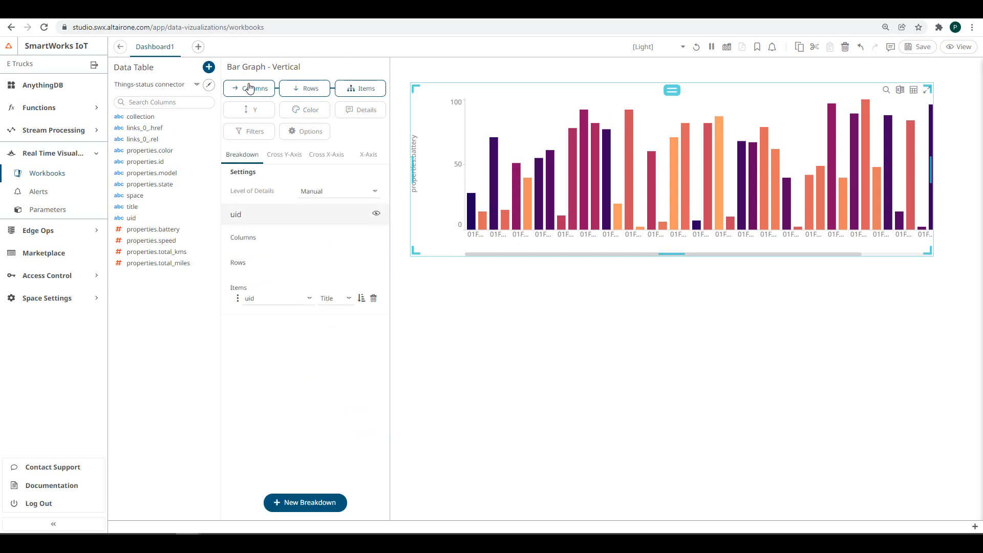
pyautogui.click(360, 298)
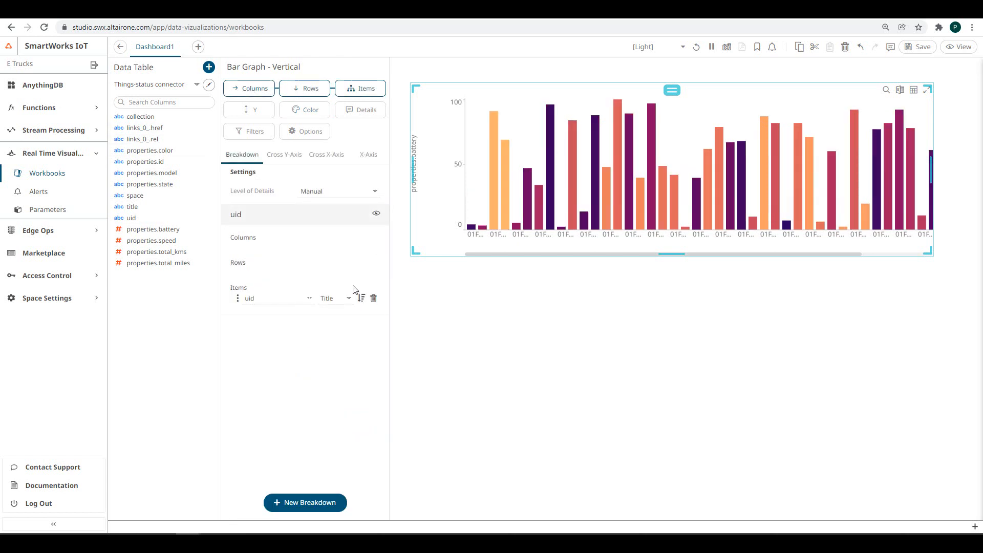
pyautogui.click(262, 302)
pyautogui.click(328, 299)
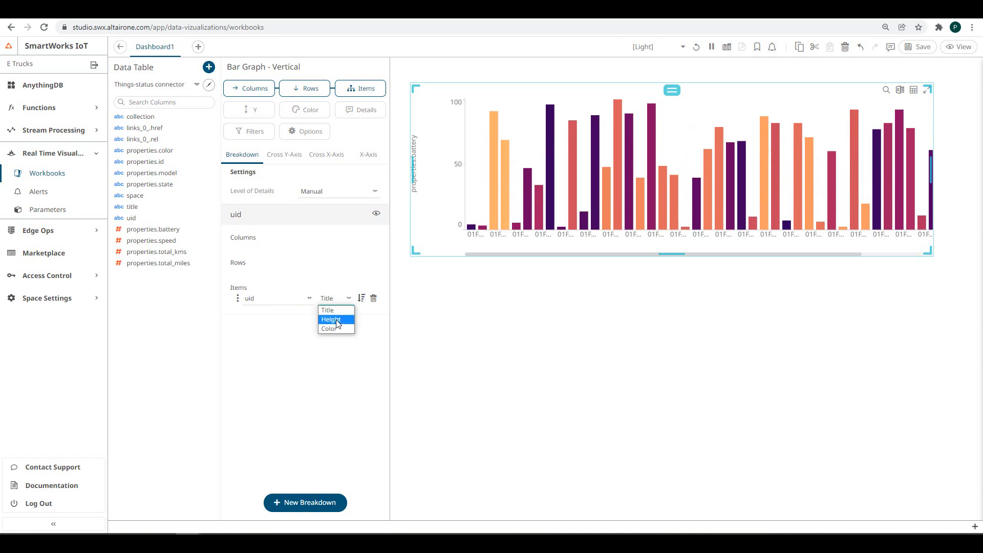
pyautogui.click(337, 321)
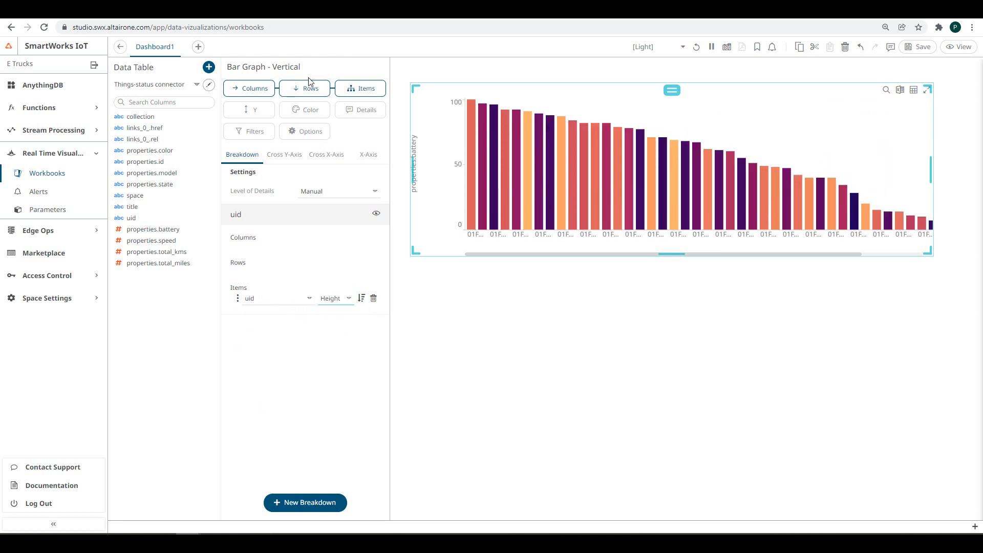
# - Title the chart 'Battery vs kms'
pyautogui.click(306, 110)
pyautogui.click(299, 133)
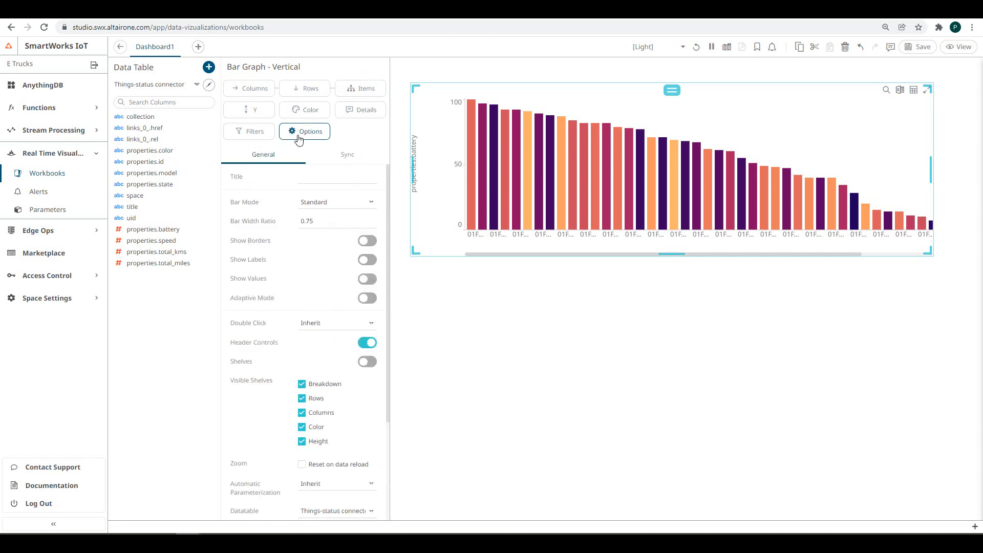
pyautogui.click(303, 178)
pyautogui.write('Battery vs kms')
pyautogui.press('Return')
pyautogui.click(797, 365)
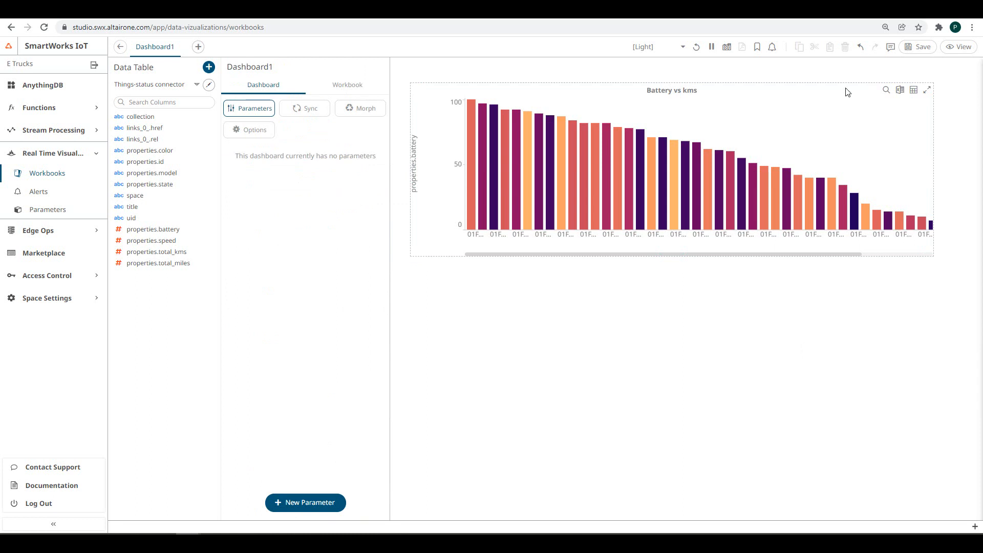
# - Save the dashboard, switch to view mode, and export it as a PDF
pyautogui.click(917, 51)
pyautogui.click(956, 49)
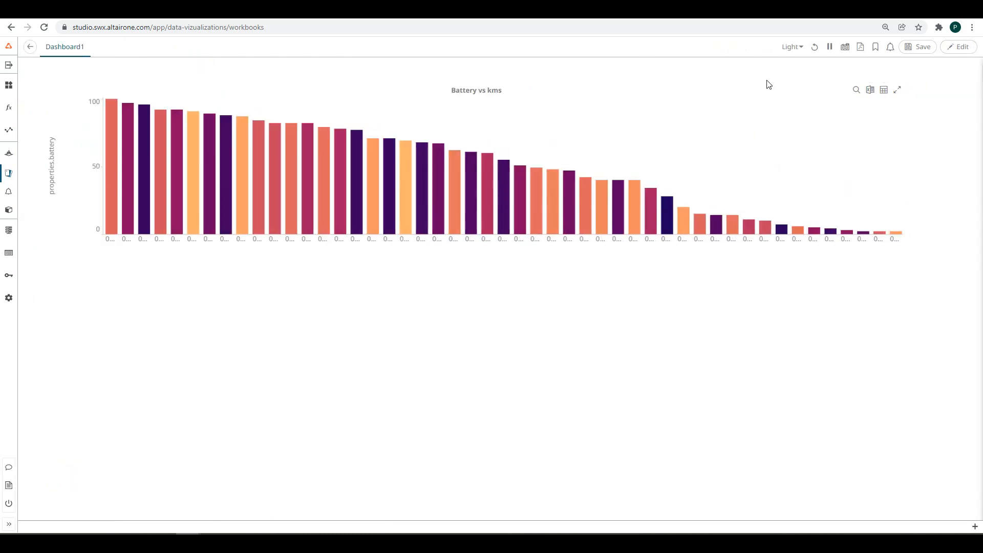
pyautogui.click(860, 48)
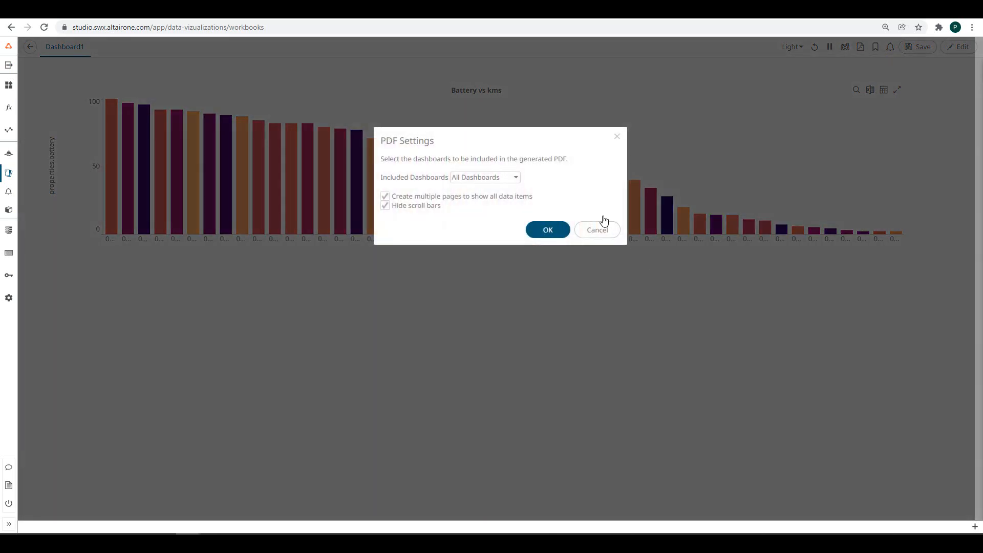
pyautogui.click(548, 229)
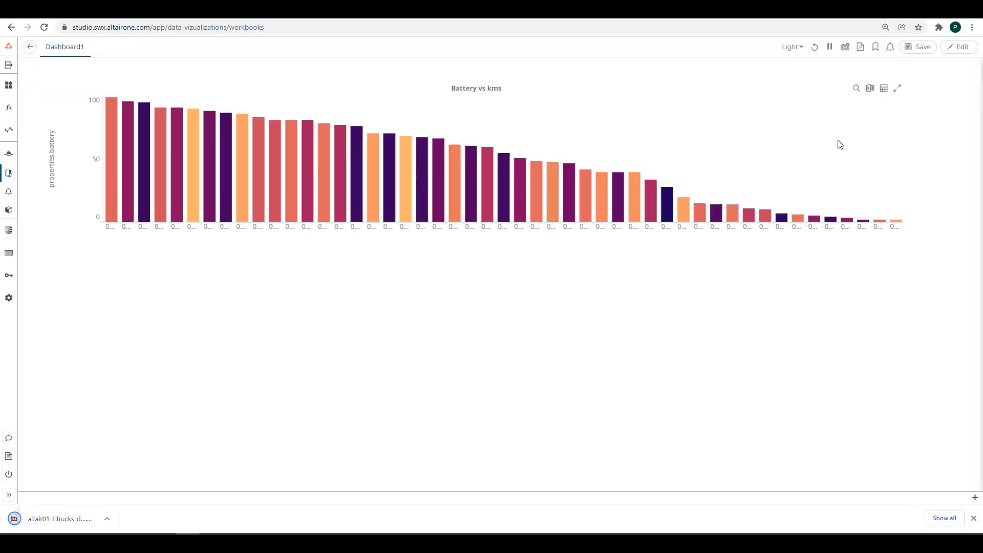
# - Zoom into the middle bars, reset, preview the table view, and export chart data to CSV
pyautogui.click(856, 90)
pyautogui.moveTo(462, 123); pyautogui.dragTo(772, 238)
pyautogui.doubleClick(819, 124)
pyautogui.click(884, 90)
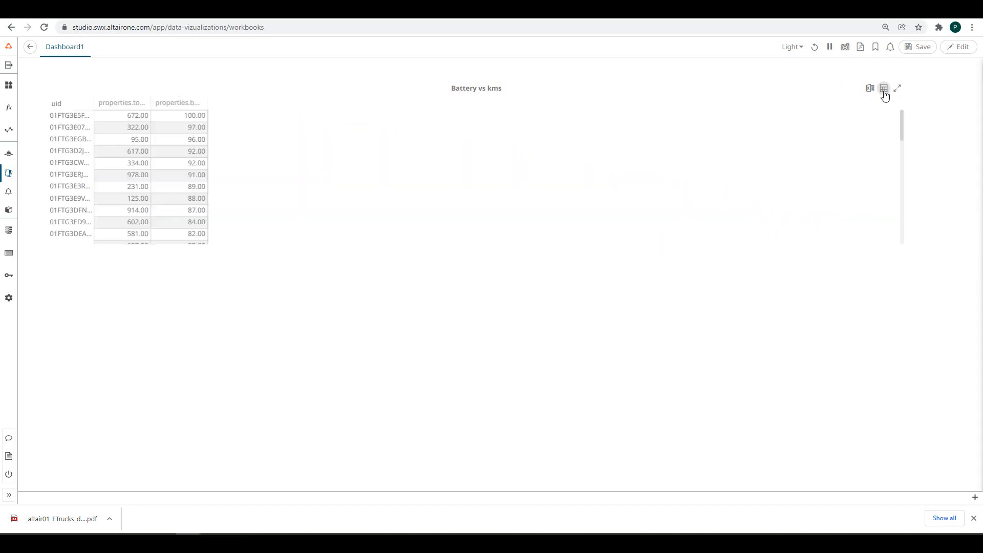
pyautogui.click(884, 91)
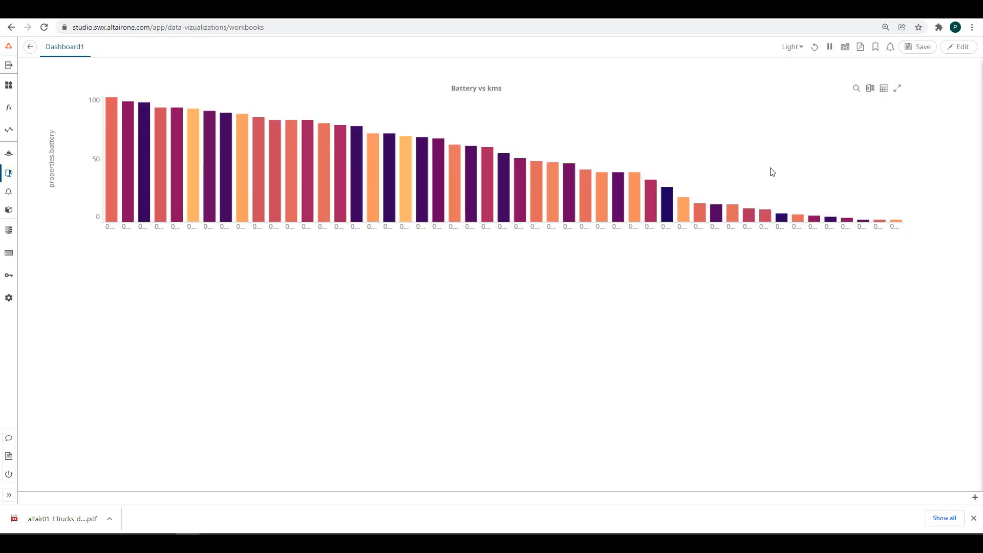
pyautogui.click(872, 91)
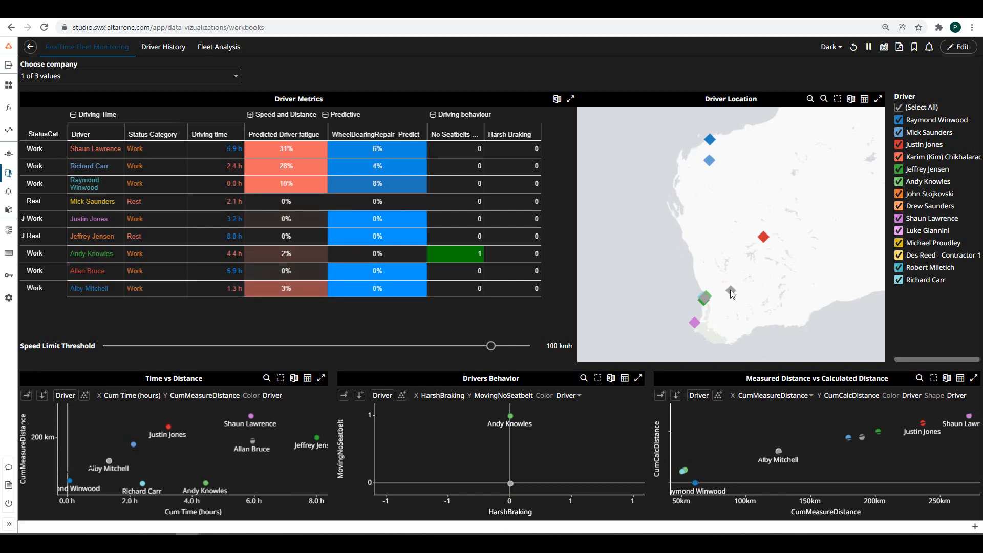
# - Open Driver-Detail&History for the driver at the grey marker on the fleet map
pyautogui.moveTo(731, 290)
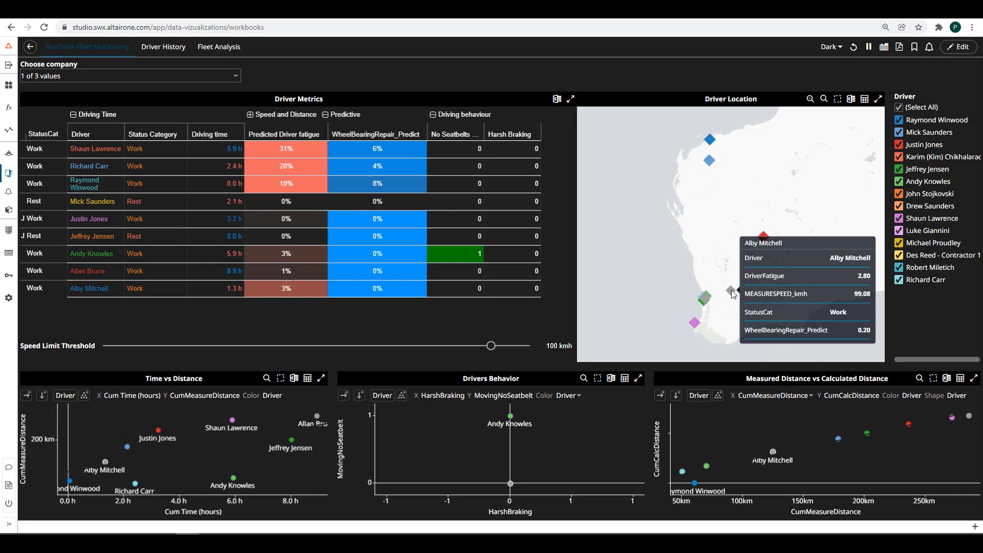
pyautogui.rightClick(731, 290)
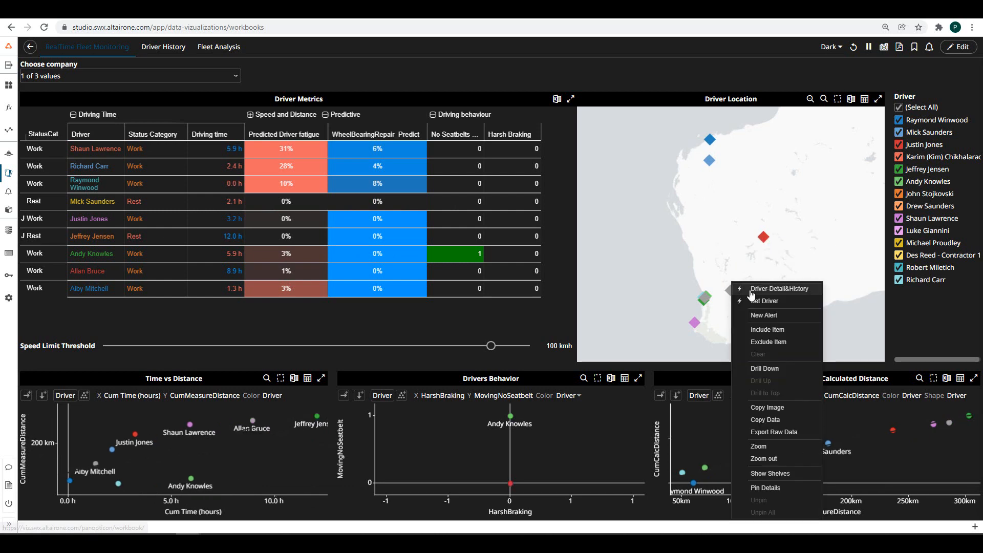
pyautogui.click(751, 291)
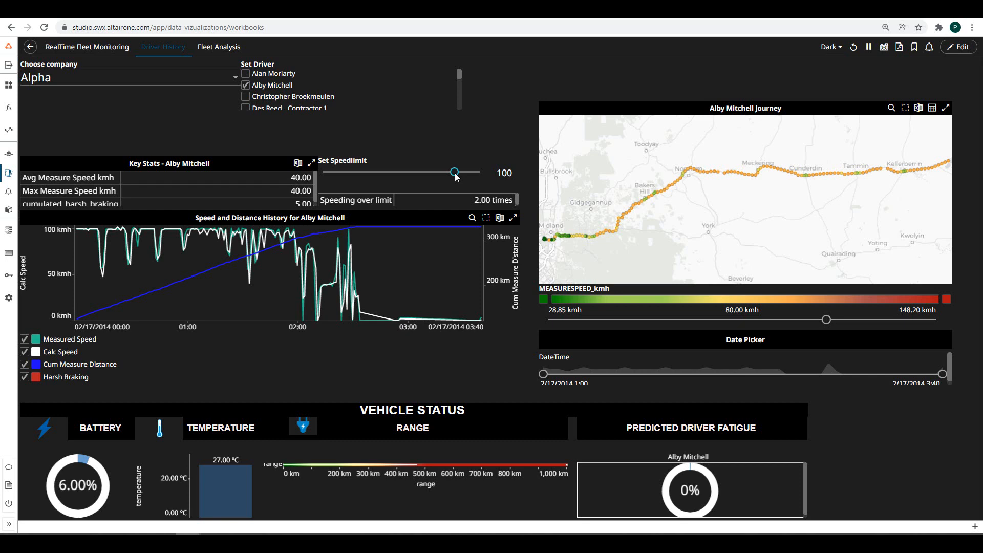
# - Set the speed limit slider to 81, end the date range at 2:25, and widen the MEASURESPEED_kmh colour scale
pyautogui.moveTo(456, 174); pyautogui.dragTo(431, 175)
pyautogui.moveTo(942, 375); pyautogui.dragTo(755, 374)
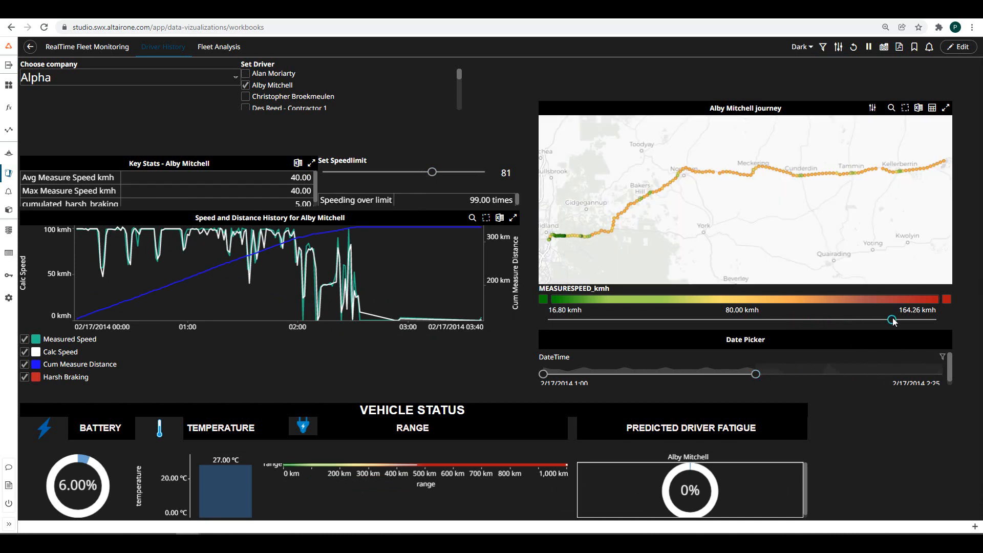
pyautogui.moveTo(825, 319); pyautogui.dragTo(891, 320)
# - Switch to the Fleet Analysis dashboard and choose Beta in Set Company
pyautogui.click(212, 49)
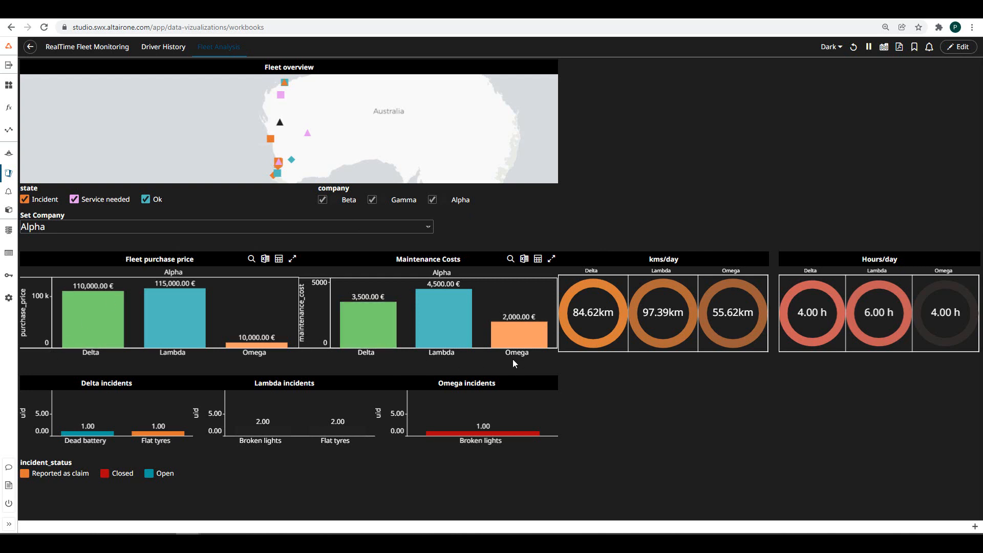
pyautogui.moveTo(445, 316)
pyautogui.click(427, 228)
pyautogui.click(58, 253)
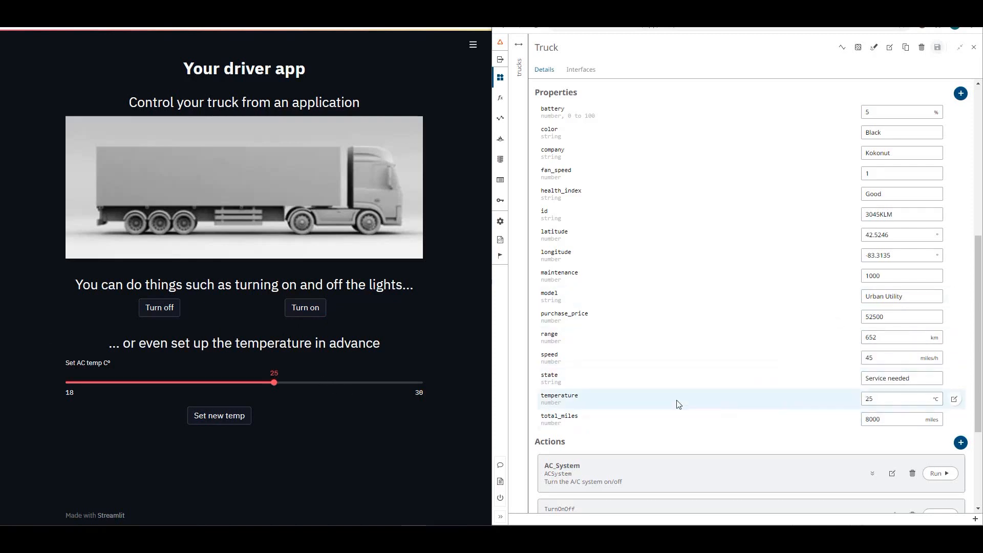
# - Send a new AC temperature of 28 °C to the truck from the driver app
pyautogui.click(355, 383)
pyautogui.click(219, 417)
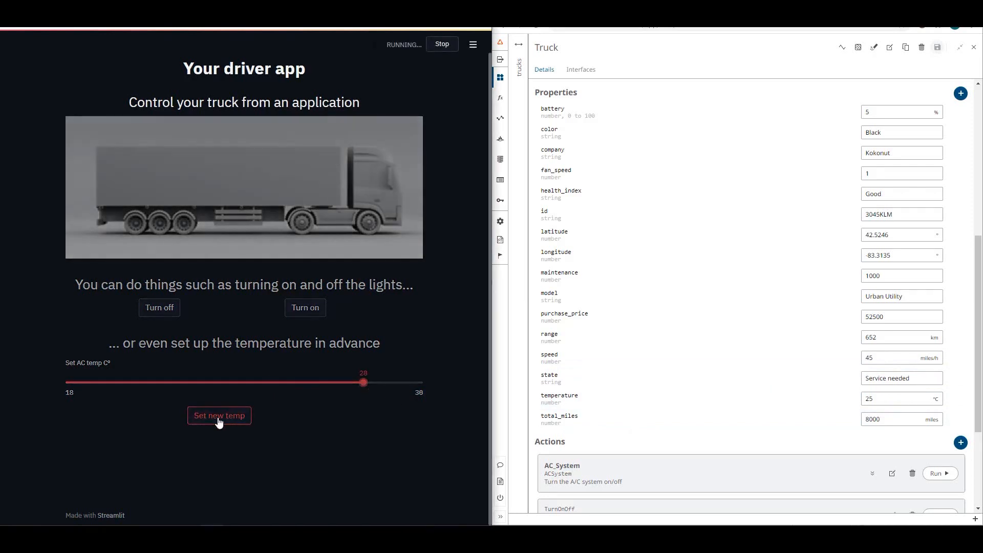
pyautogui.click(219, 421)
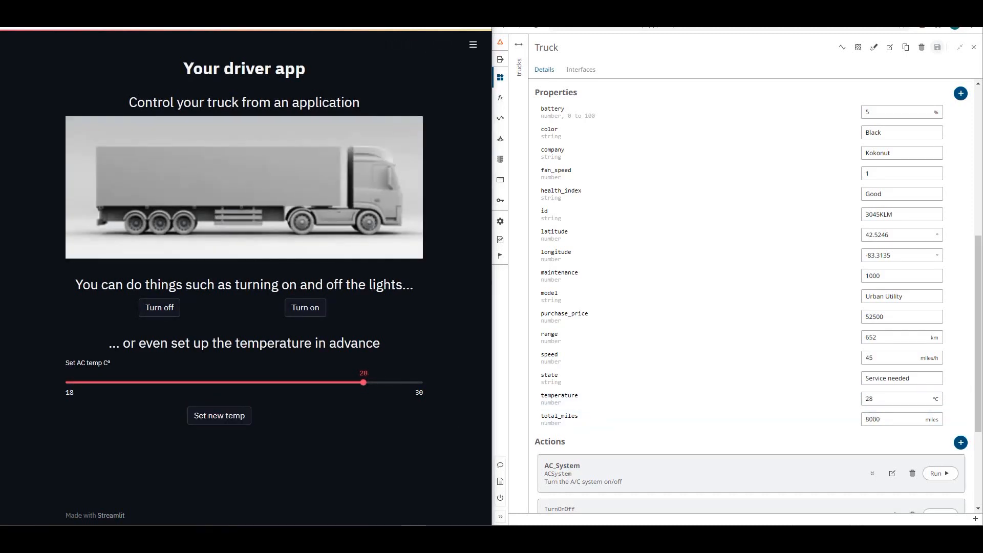
# - Turn the truck's lights off, check the TurnOnOff action log, and change total_miles to 2000
pyautogui.scroll(-3, 885, 411)
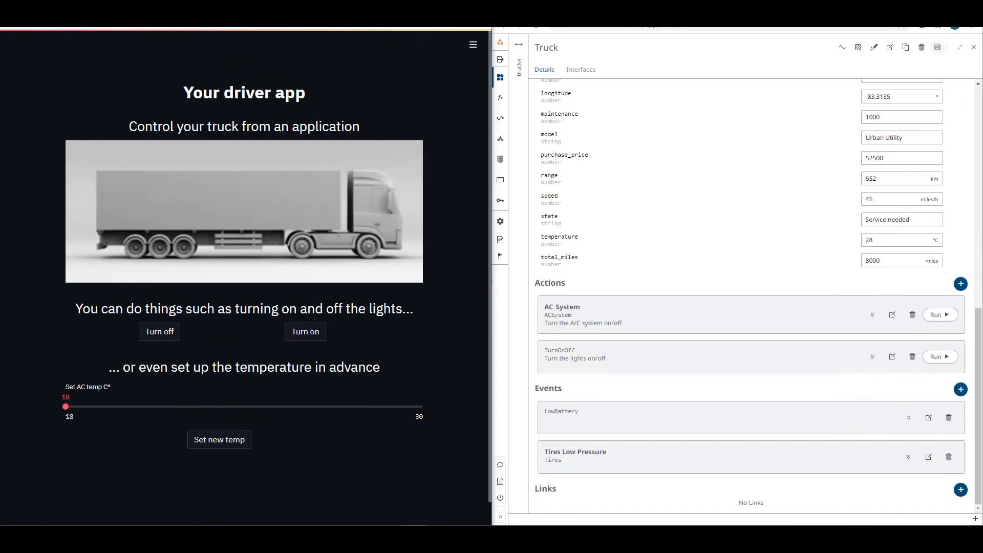
pyautogui.click(158, 330)
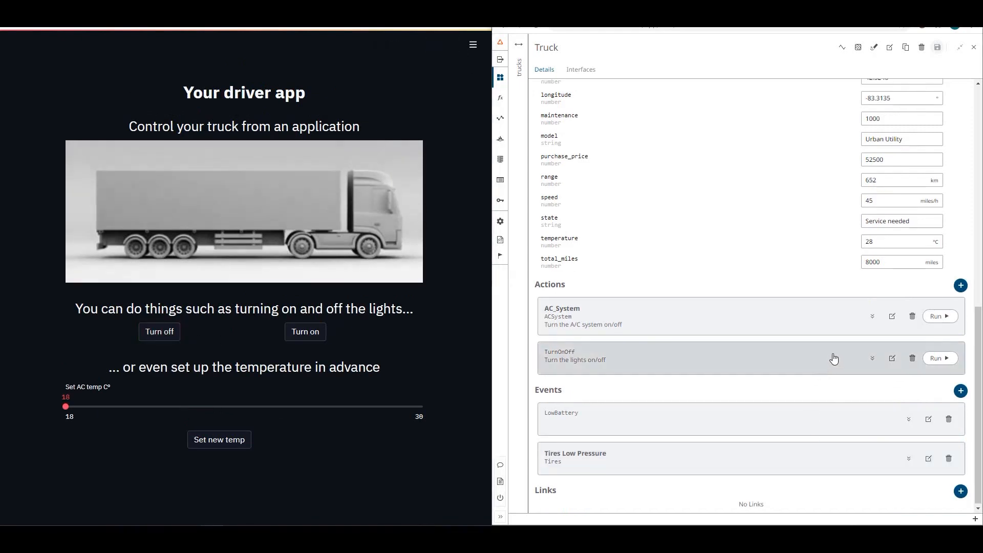
pyautogui.click(873, 357)
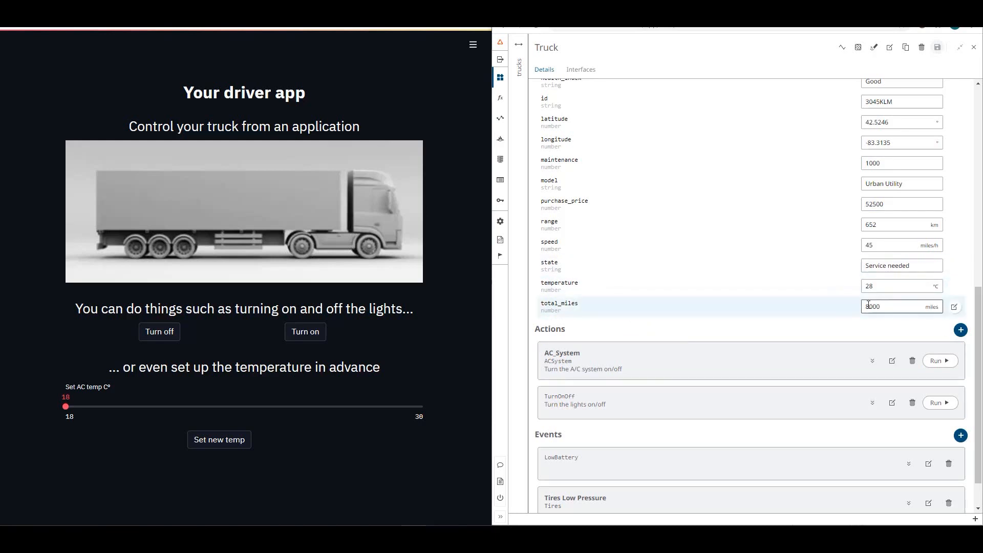
pyautogui.write('2')
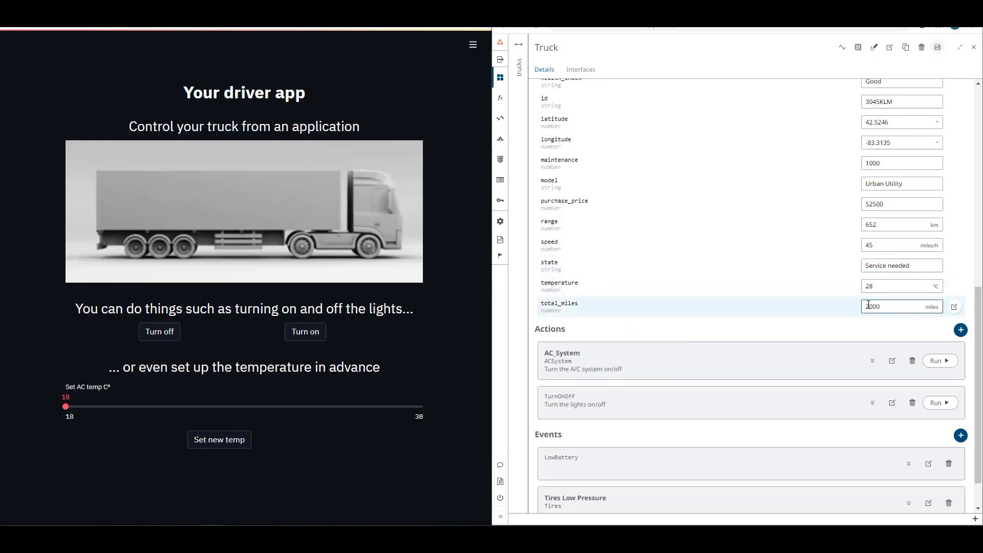